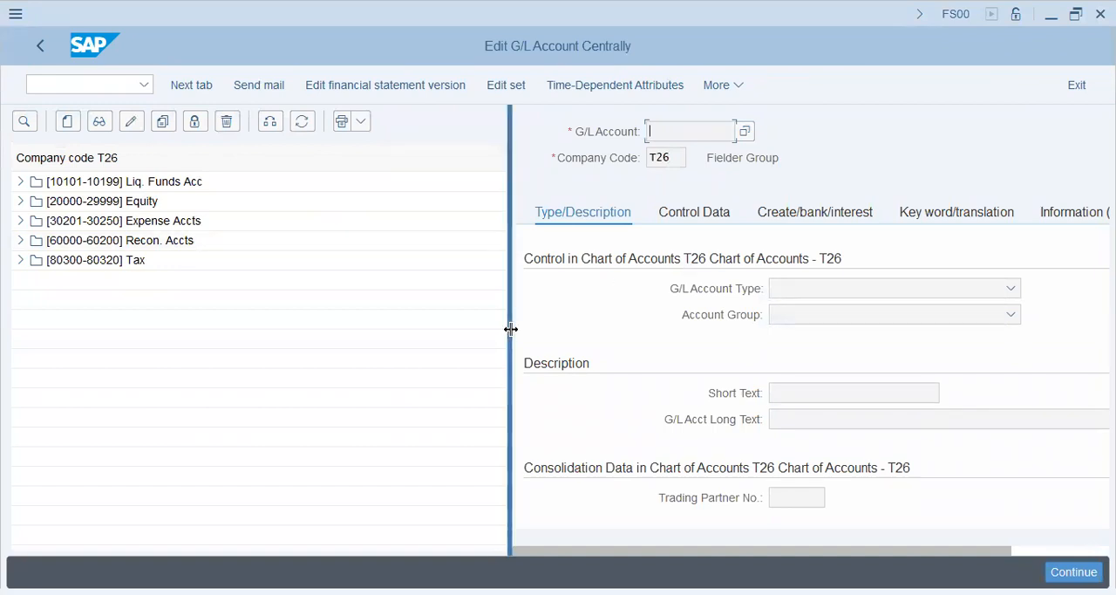
# Display G/L account 10152, SCB (F9) OutGo, from the Liq. Funds Acc group
pyautogui.moveTo(510, 329); pyautogui.dragTo(331, 316)
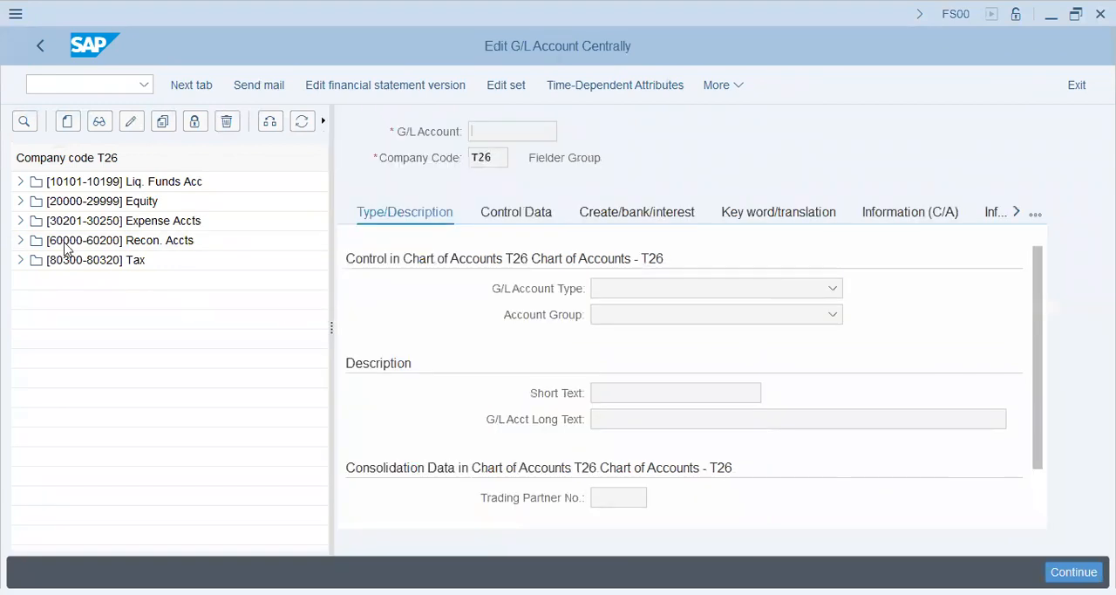
pyautogui.click(21, 181)
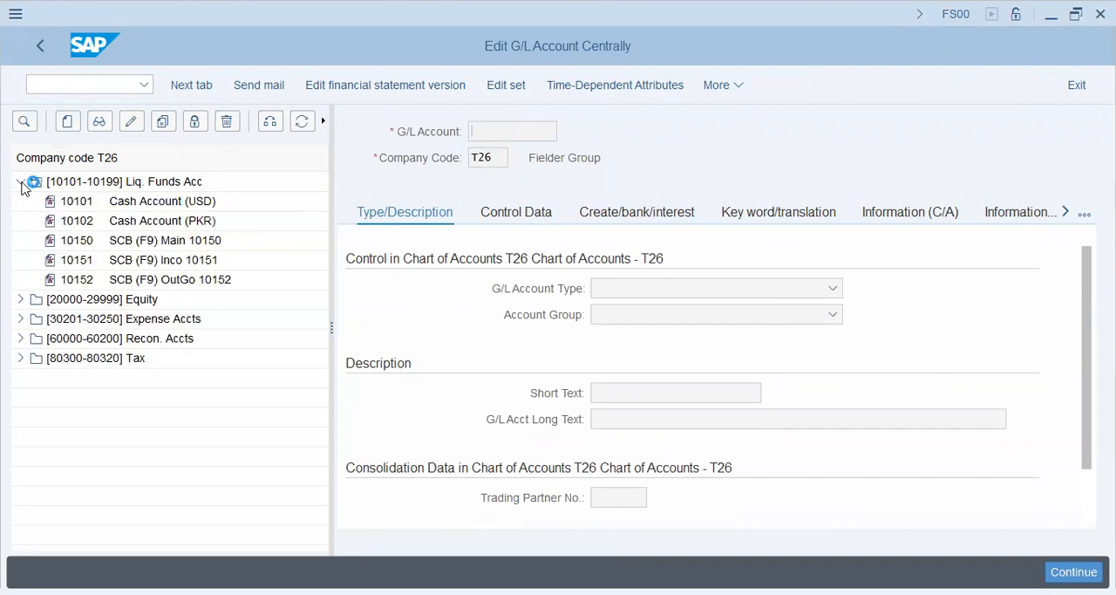
pyautogui.click(96, 244)
pyautogui.click(105, 263)
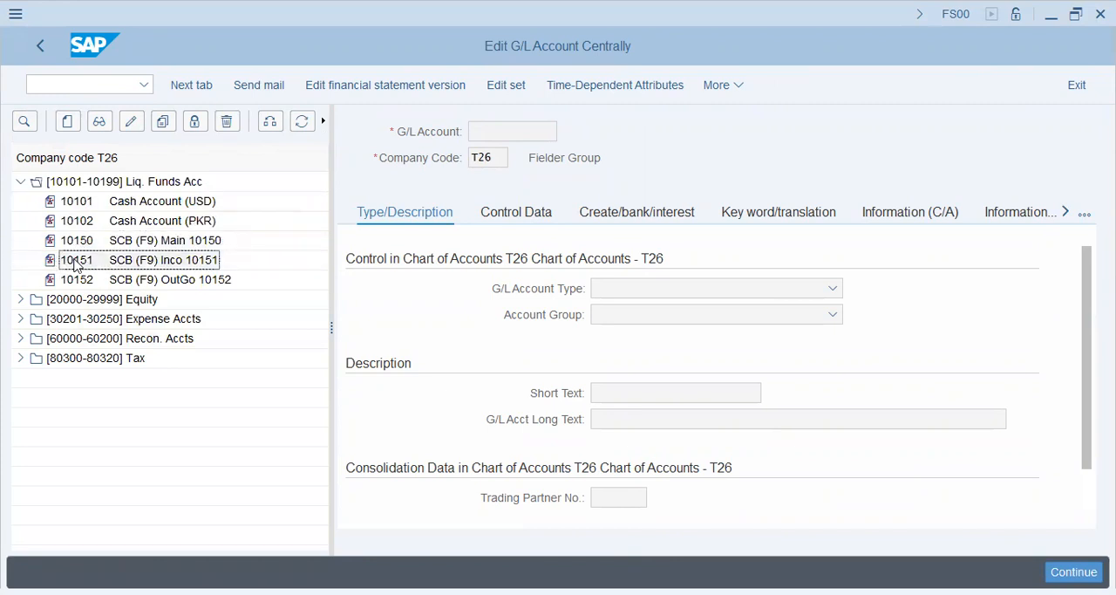
pyautogui.doubleClick(76, 266)
pyautogui.doubleClick(192, 283)
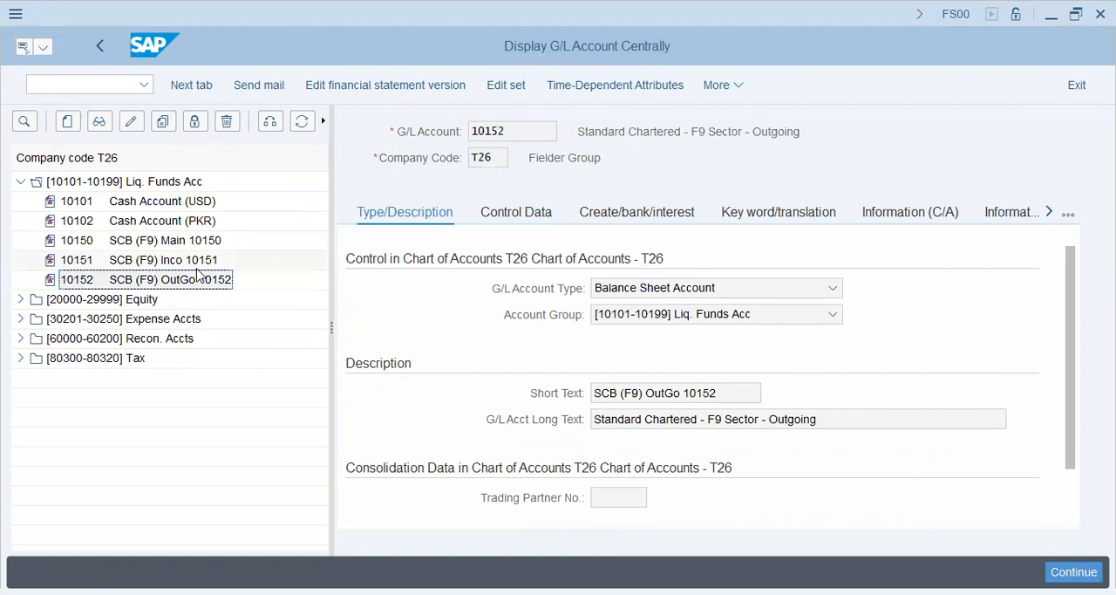
# Examine the tax category and the posting-without-tax setting in account 10152's control data
pyautogui.click(535, 216)
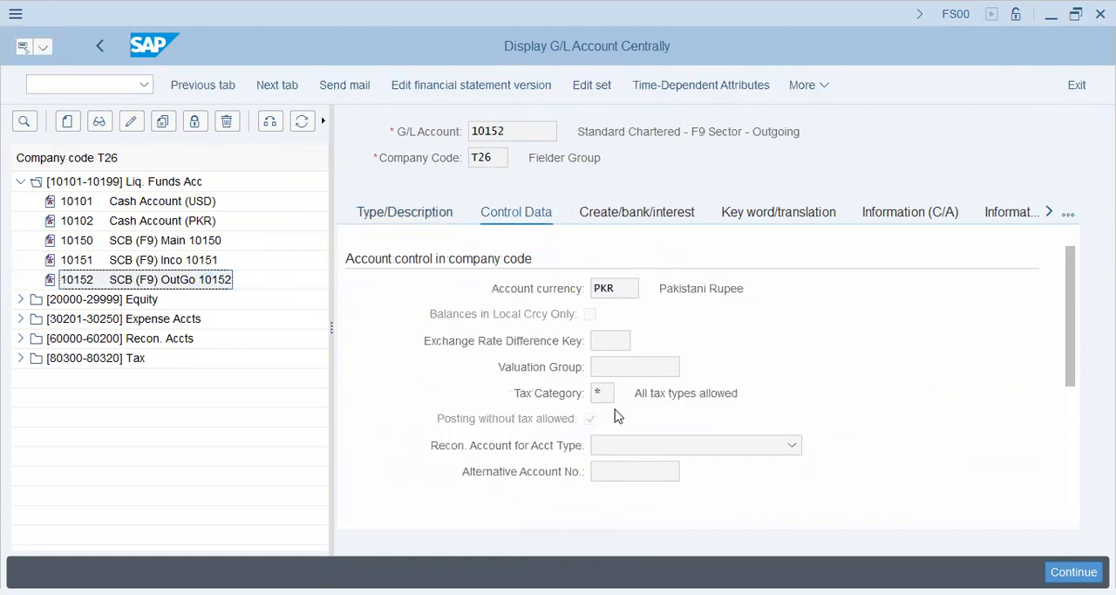
pyautogui.moveTo(610, 398)
pyautogui.moveTo(732, 391); pyautogui.dragTo(632, 399)
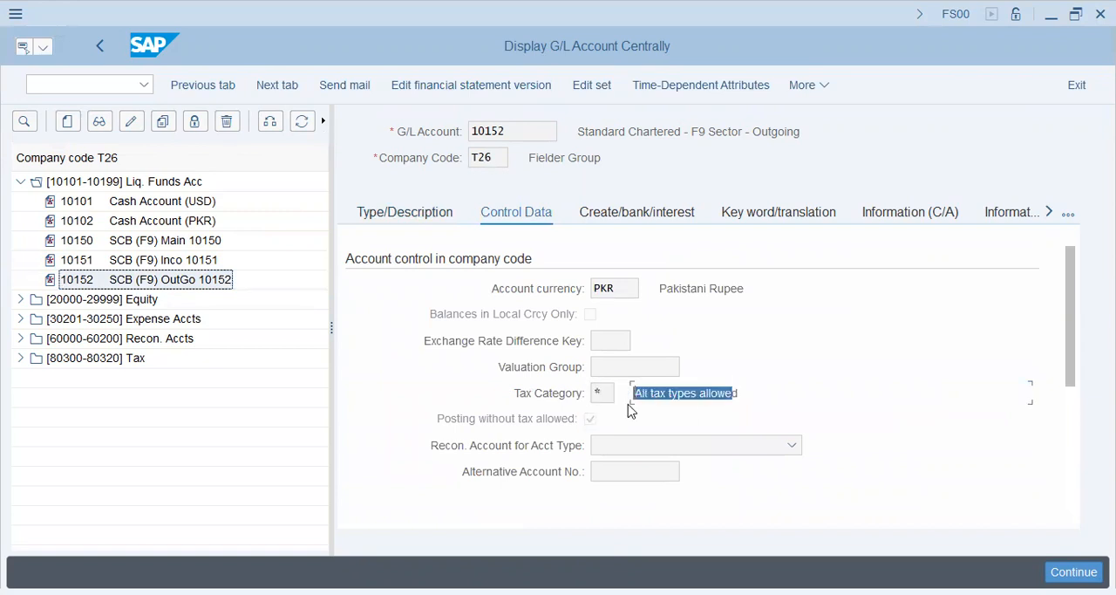
pyautogui.click(590, 427)
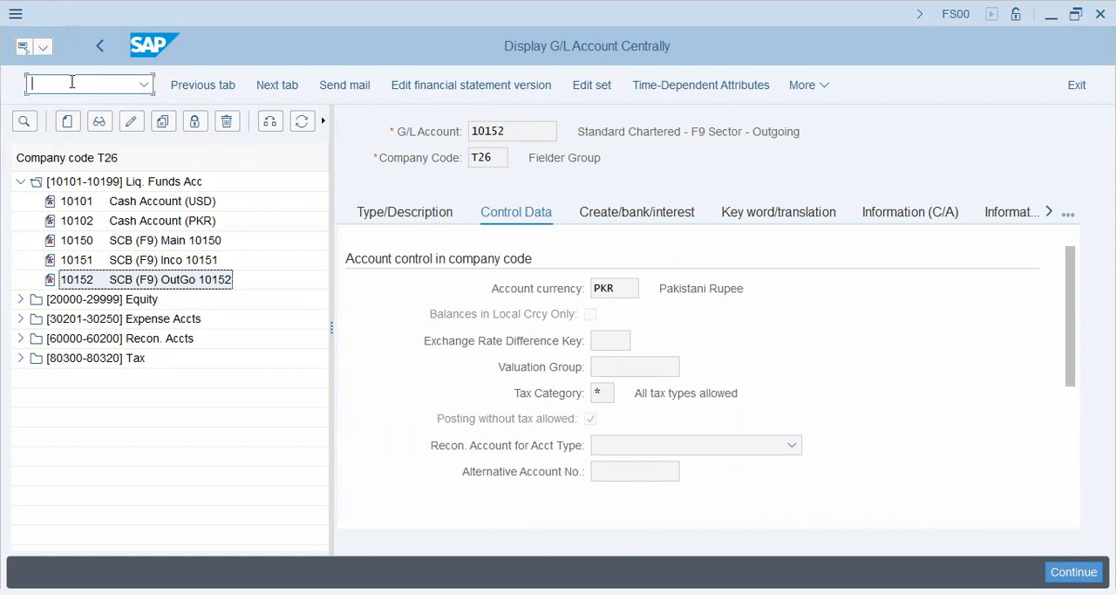
# Open transaction F-53 and copy the posting date 24.08.2022 into the document date
pyautogui.write('/nf-53')
pyautogui.press('Return')
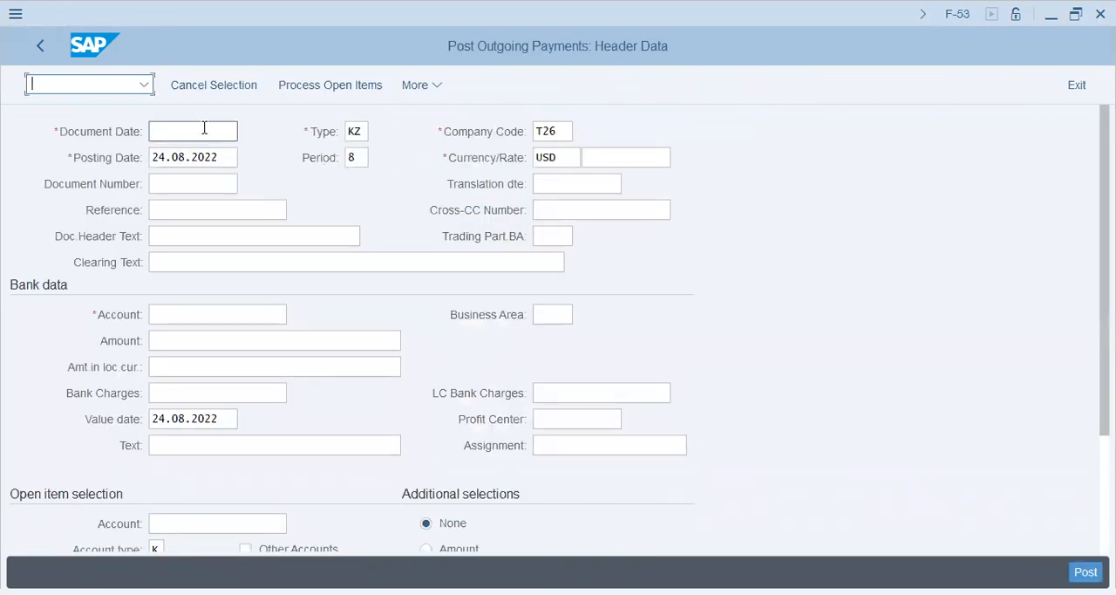
pyautogui.moveTo(225, 150); pyautogui.dragTo(33, 154)
pyautogui.hotkey('ctrl', 'c')
pyautogui.hotkey('shift', 'Tab')
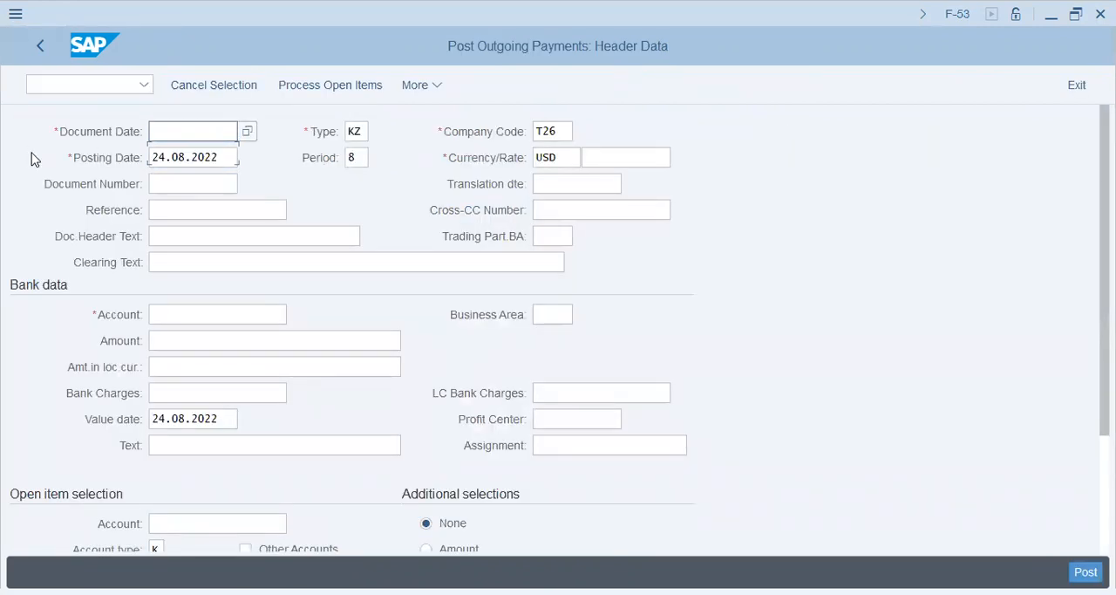
pyautogui.hotkey('ctrl', 'v')
# Enter 22AUG/10700001 as the payment's reference and 10700001/Partial Payment as its document header text
pyautogui.press('Tab')
pyautogui.press('Tab')
pyautogui.press('Tab')
pyautogui.press('Tab')
pyautogui.hotkey('shift', 'Tab')
pyautogui.press('Down')
pyautogui.press('Tab')
pyautogui.press('Down')
# Set the bank data account of the outgoing payment to 10152
pyautogui.press('Tab')
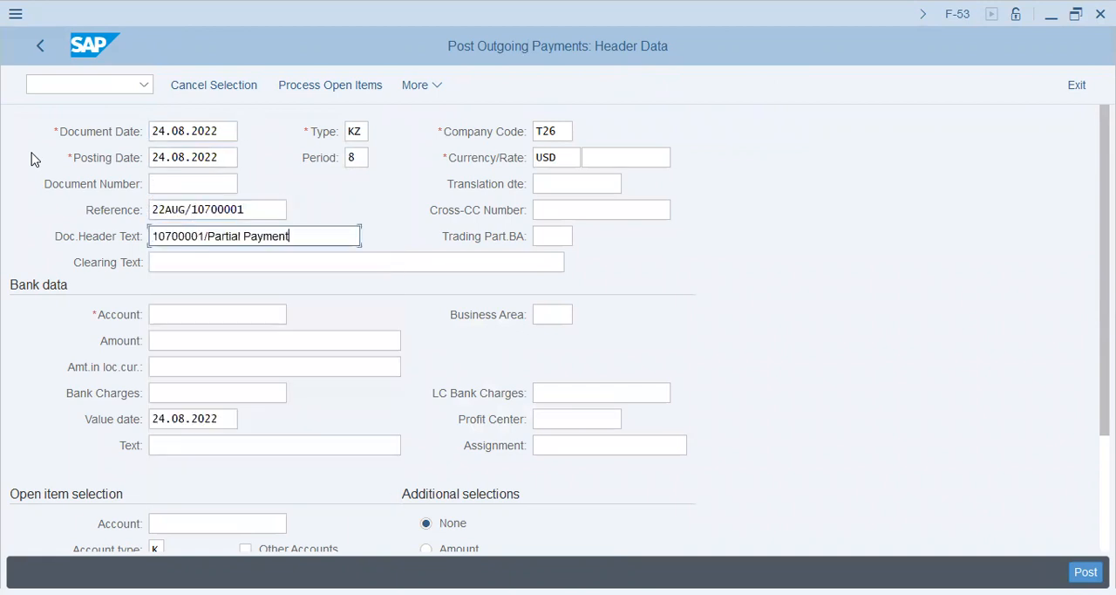
pyautogui.press('Tab')
pyautogui.press('Tab')
pyautogui.hotkey('shift', 'Tab')
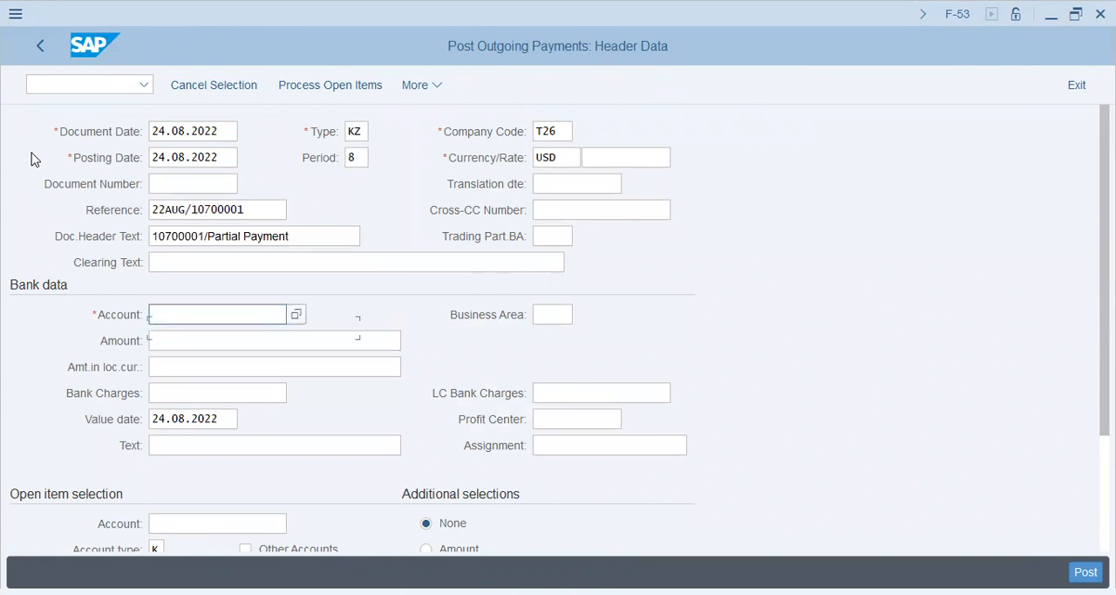
pyautogui.press('Down')
pyautogui.press('Return')
pyautogui.press('BackSpace')
pyautogui.write('2')
pyautogui.press('Tab')
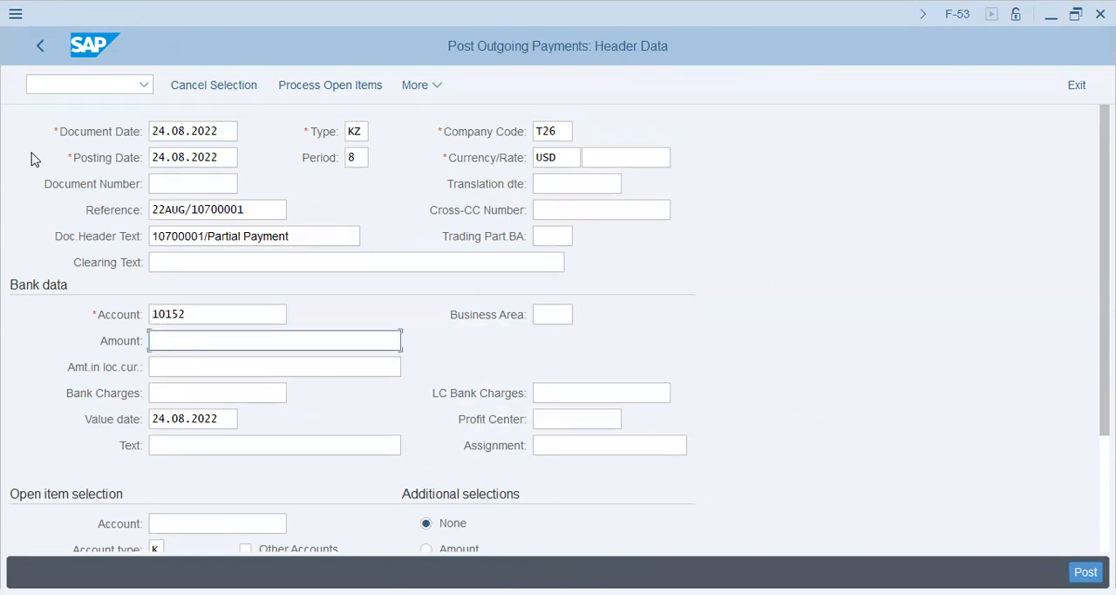
# Set the payment currency to PKR and the bank data amount to 1
pyautogui.click(32, 152)
pyautogui.click(566, 156)
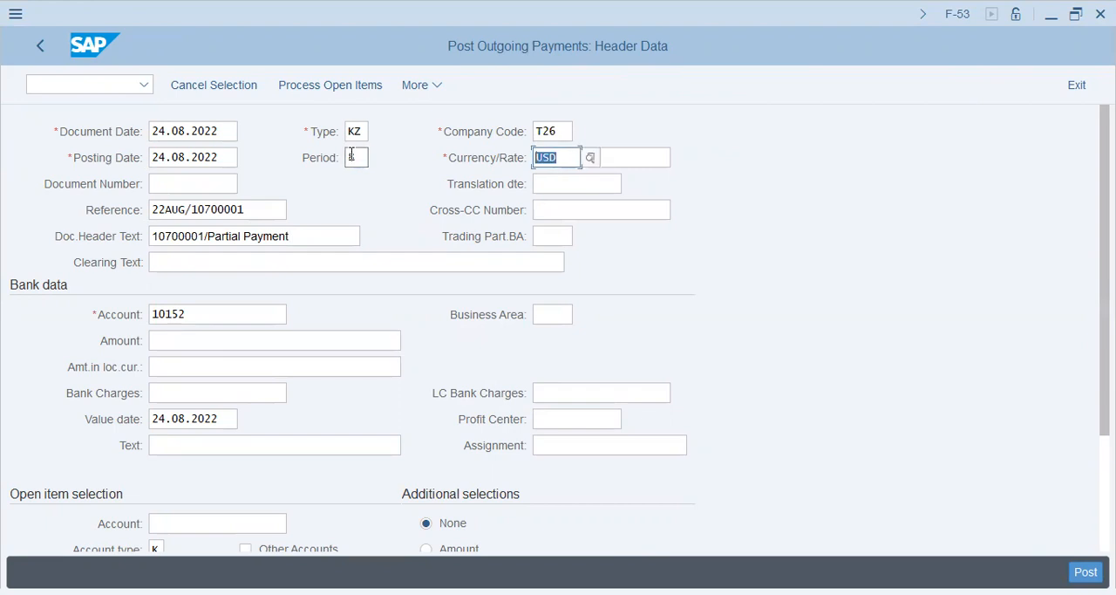
pyautogui.write('pkr')
pyautogui.press('Tab')
pyautogui.press('Tab')
pyautogui.press('Tab')
pyautogui.press('Tab')
pyautogui.press('Tab')
pyautogui.press('Tab')
pyautogui.press('Tab')
pyautogui.press('Tab')
pyautogui.press('Tab')
pyautogui.press('Tab')
pyautogui.press('Tab')
pyautogui.press('Tab')
pyautogui.press('Tab')
pyautogui.hotkey('shift', 'Tab')
pyautogui.hotkey('shift', 'Tab')
pyautogui.write('1')
# Fill in the bank data text as 10700001/Partial Payment and the assignment as 22AUG/10700001
pyautogui.press('Tab')
pyautogui.press('Tab')
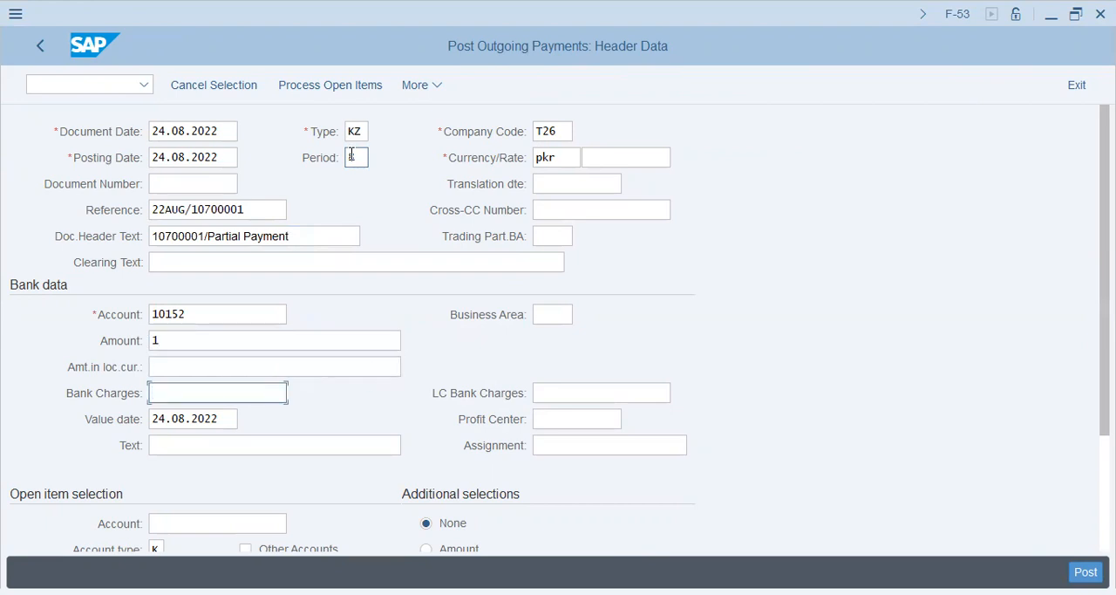
pyautogui.press('Tab')
pyautogui.press('Tab')
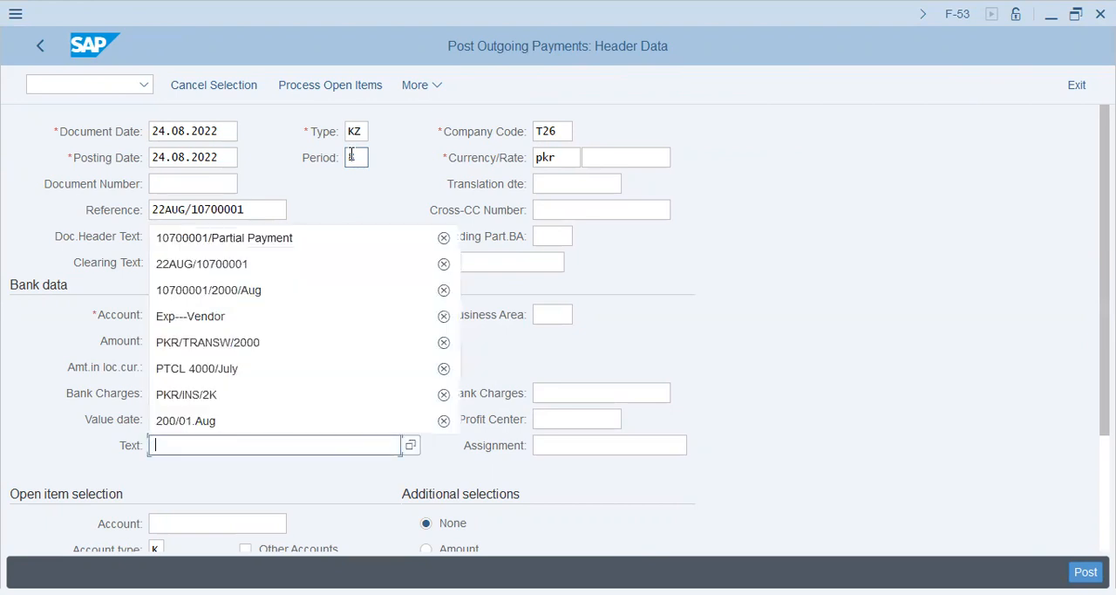
pyautogui.press('Return')
pyautogui.press('Tab')
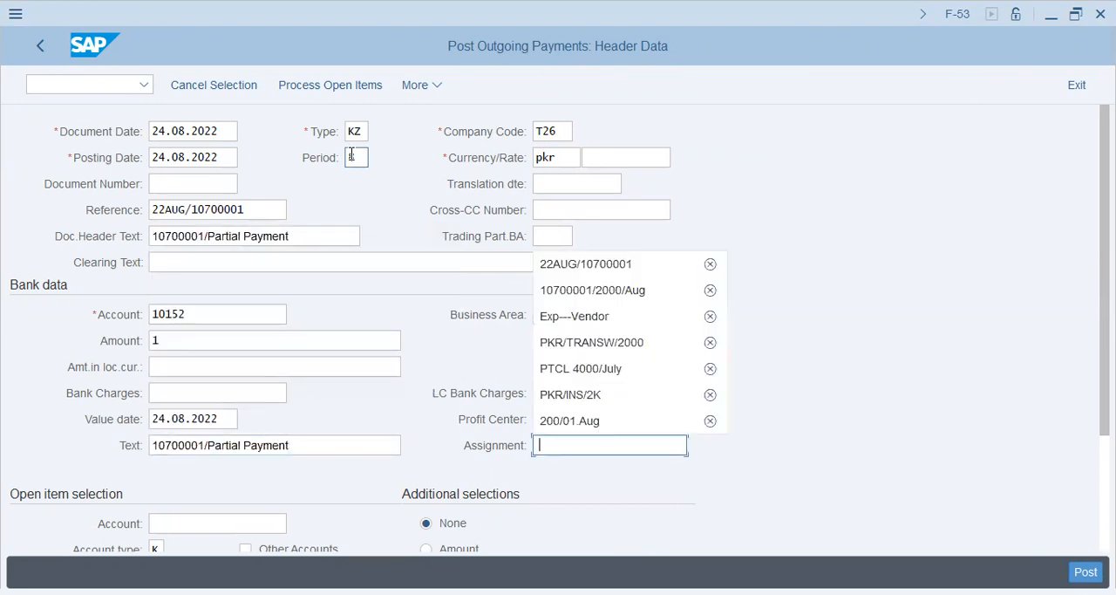
pyautogui.press('Return')
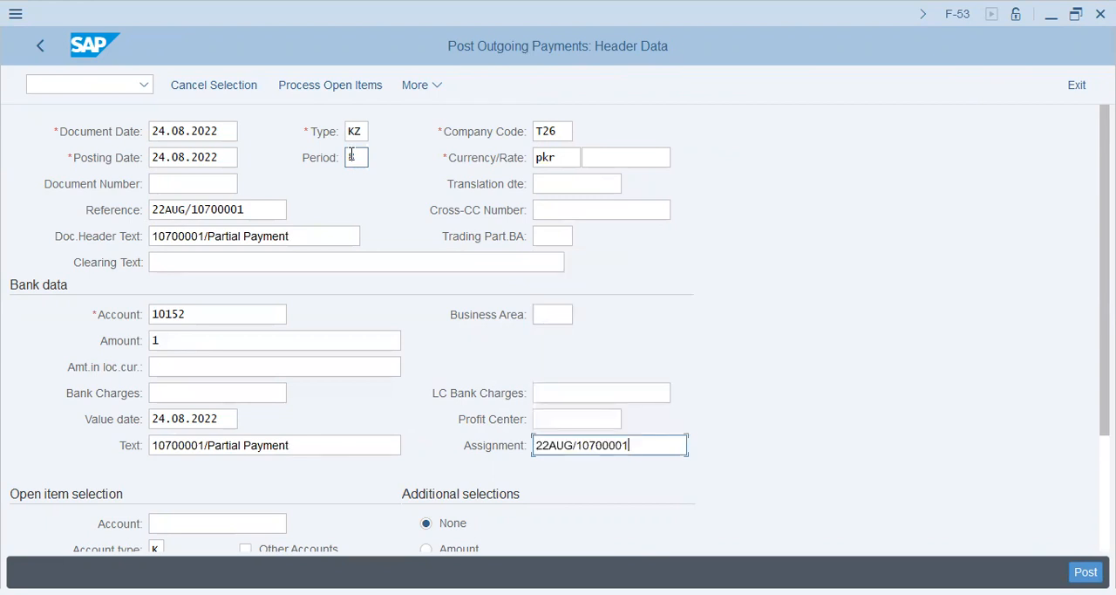
# Try to process the open items for the outgoing payment
pyautogui.click(347, 83)
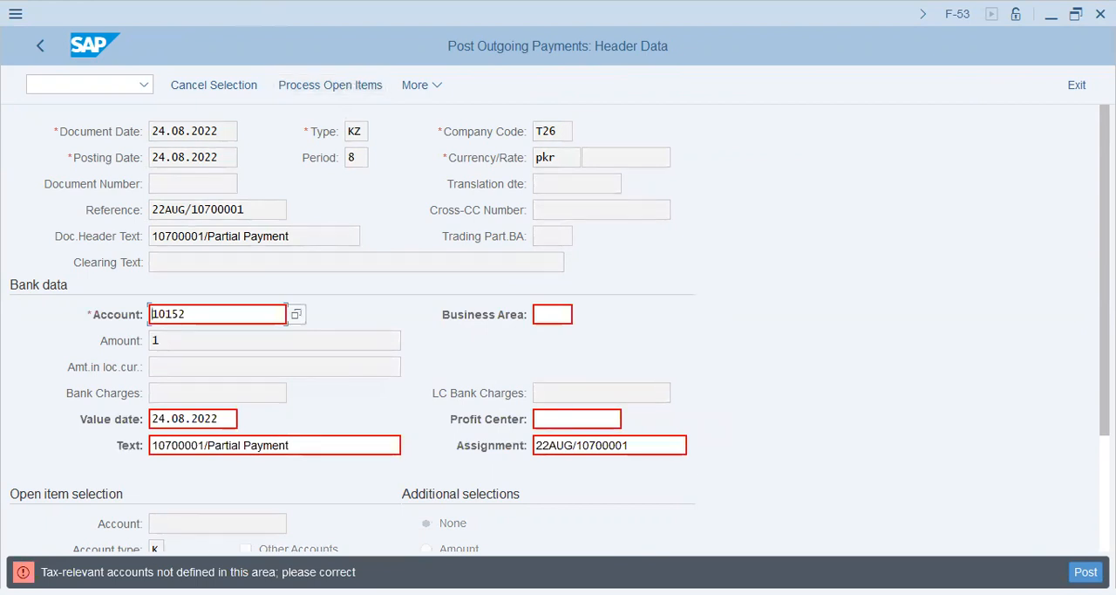
pyautogui.click(94, 80)
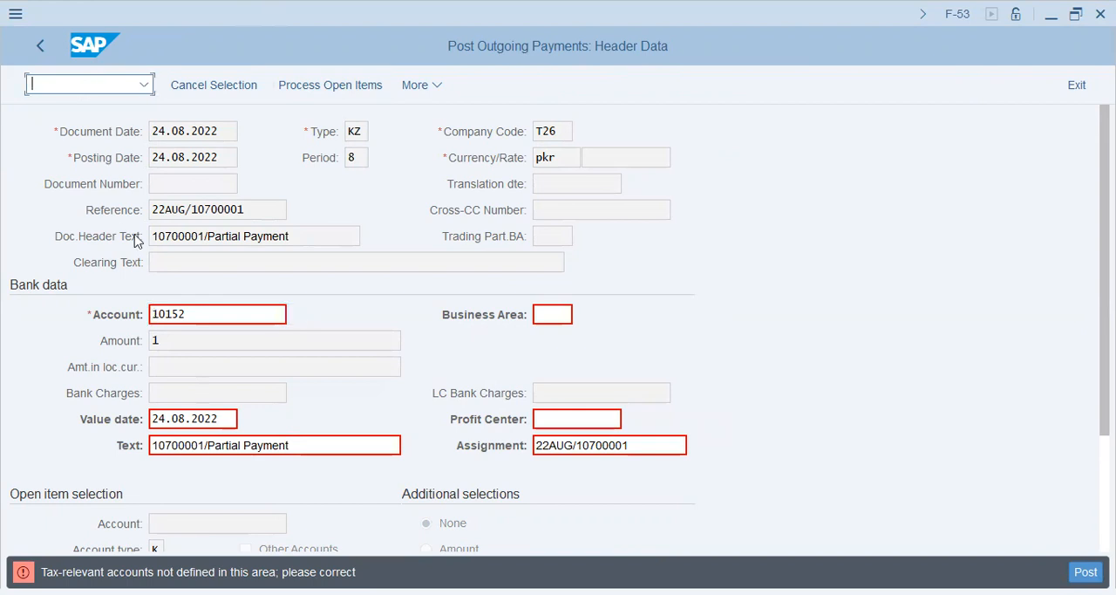
pyautogui.doubleClick(194, 316)
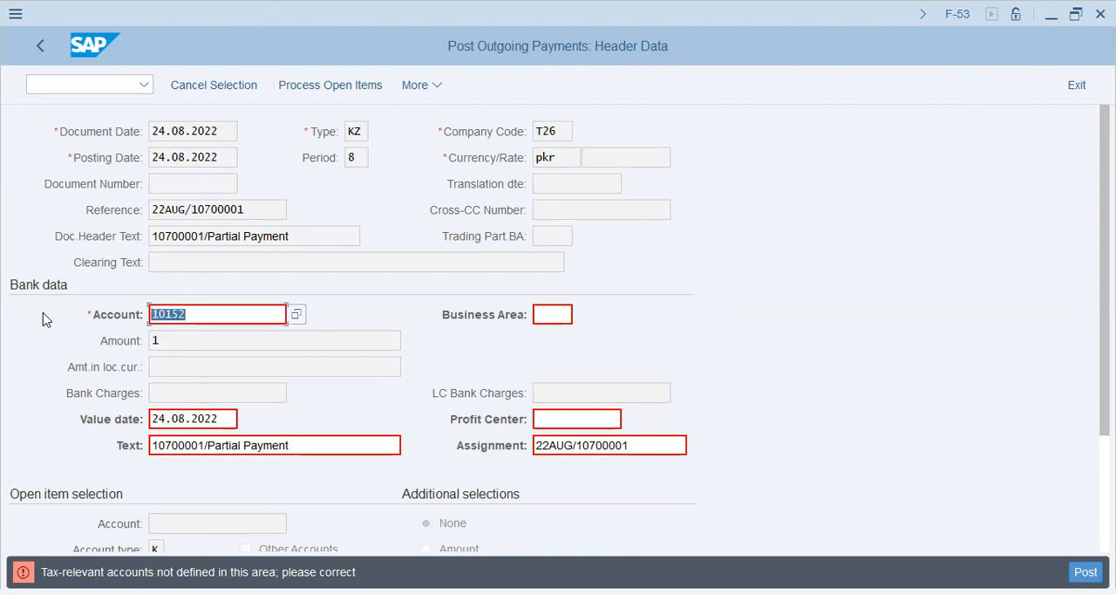
# Leave the payment entry and open transaction FS00 to maintain G/L accounts centrally
pyautogui.click(88, 85)
pyautogui.write('nf')
pyautogui.write('f')
pyautogui.press('BackSpace')
pyautogui.press('BackSpace')
pyautogui.write('/nfs')
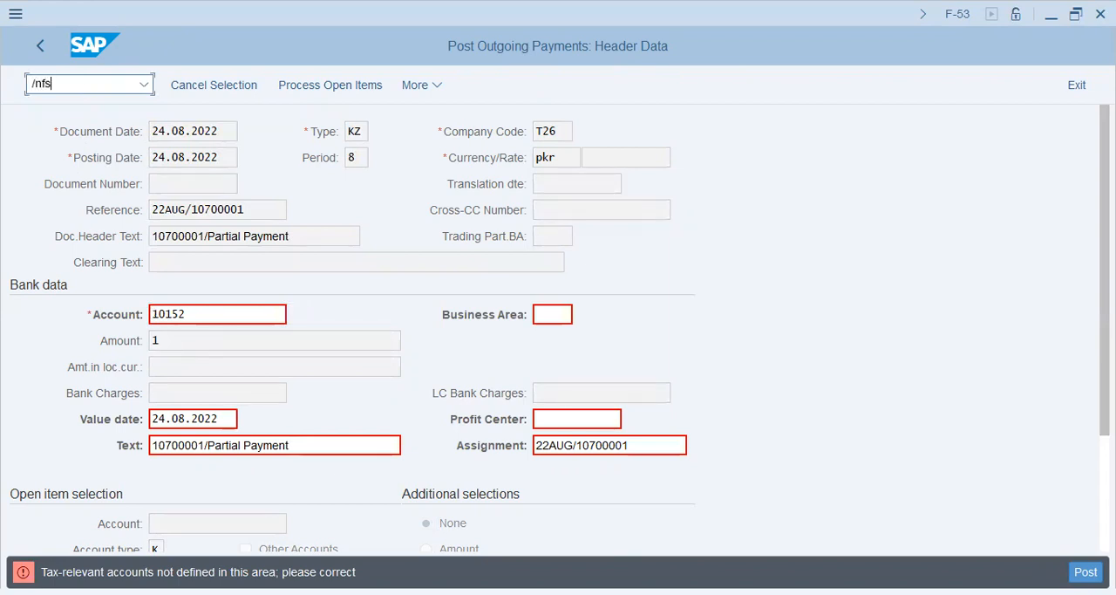
pyautogui.write('00')
pyautogui.press('Return')
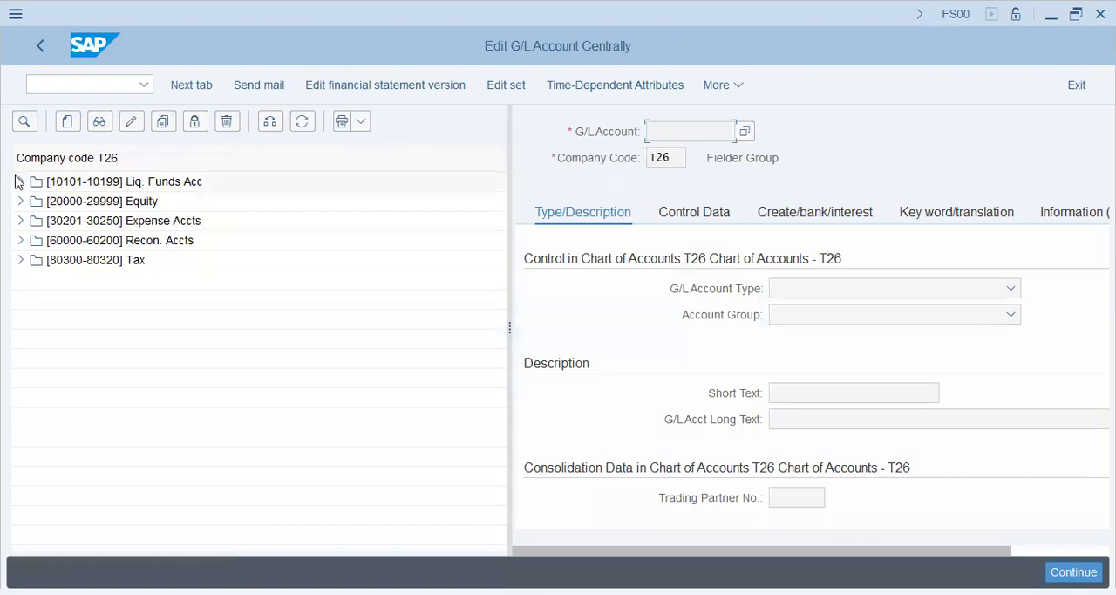
# Open the control data of G/L account 10152 in the Liq. Funds Acc group for changing
pyautogui.click(21, 181)
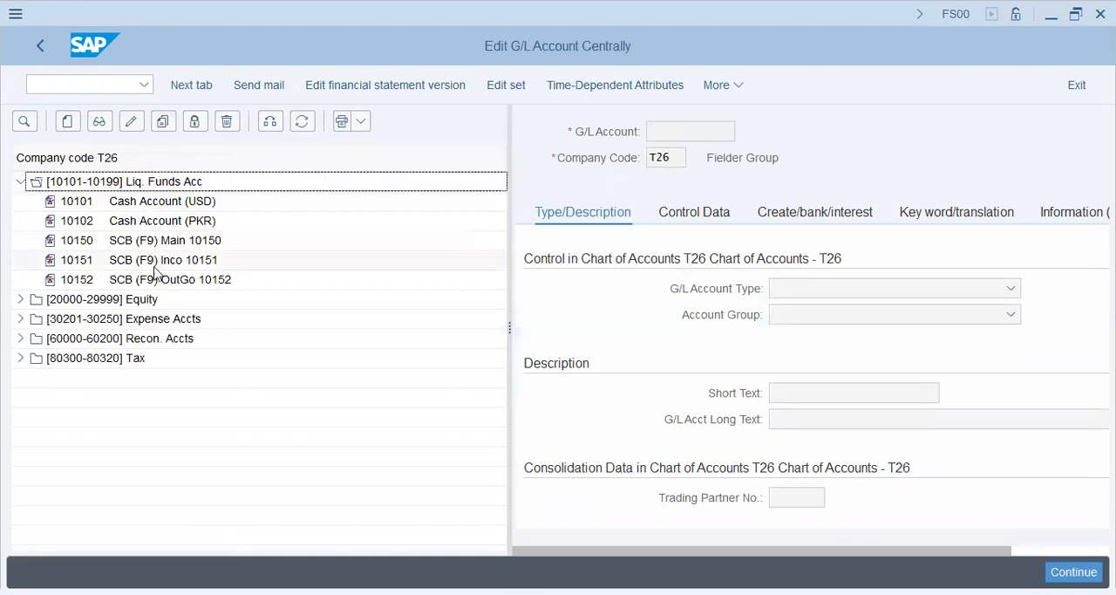
pyautogui.click(159, 284)
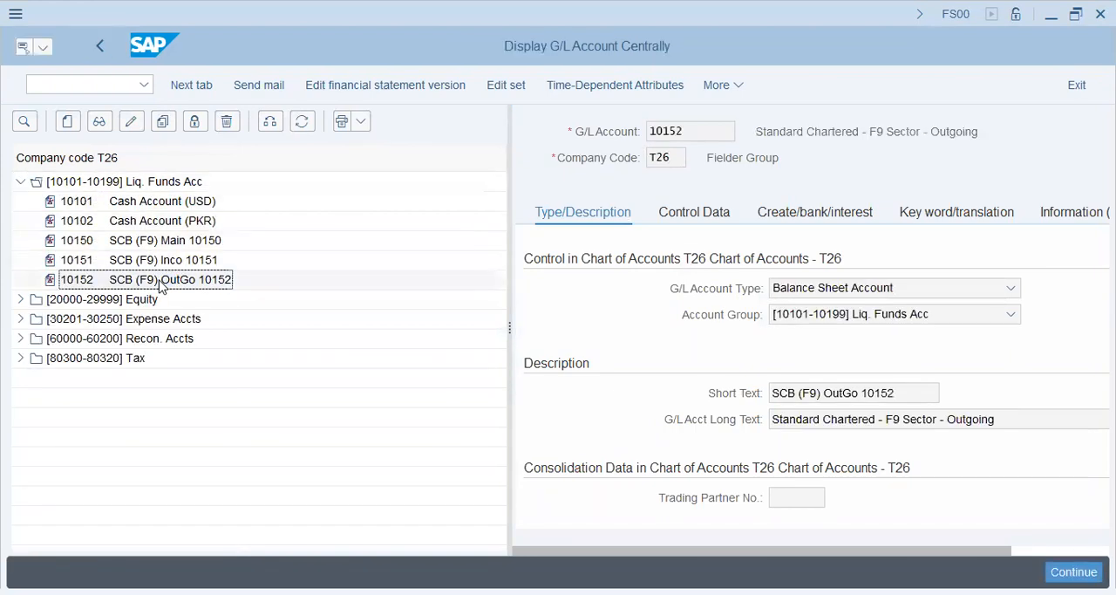
pyautogui.click(698, 215)
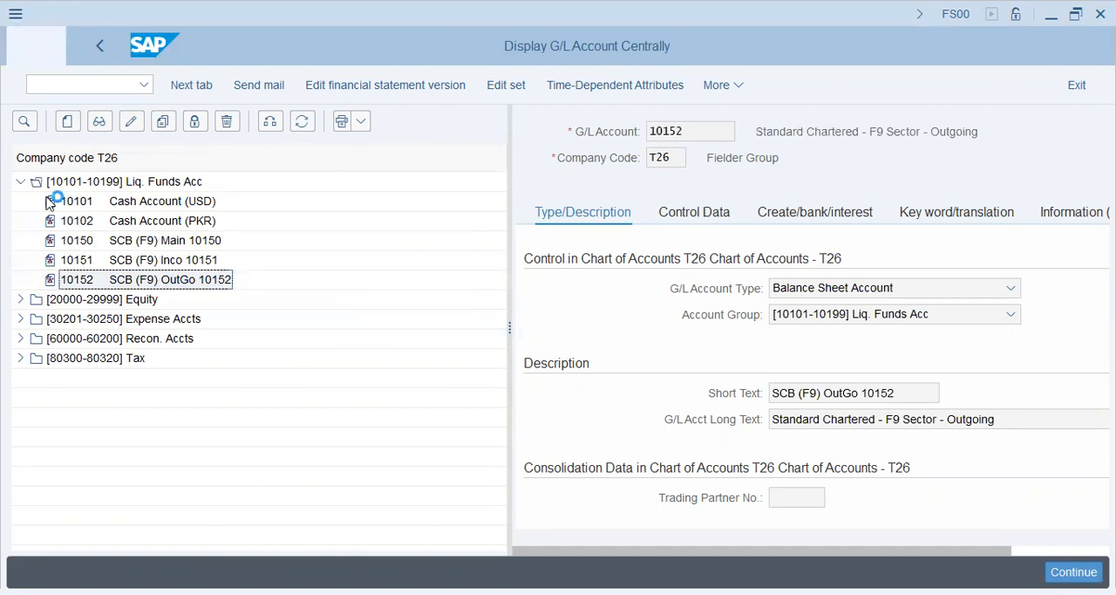
pyautogui.click(131, 121)
# Clear account 10152's tax category, disallow posting without tax, and save the account
pyautogui.moveTo(791, 391); pyautogui.dragTo(548, 403)
pyautogui.press('Delete')
pyautogui.press('Tab')
pyautogui.press('space')
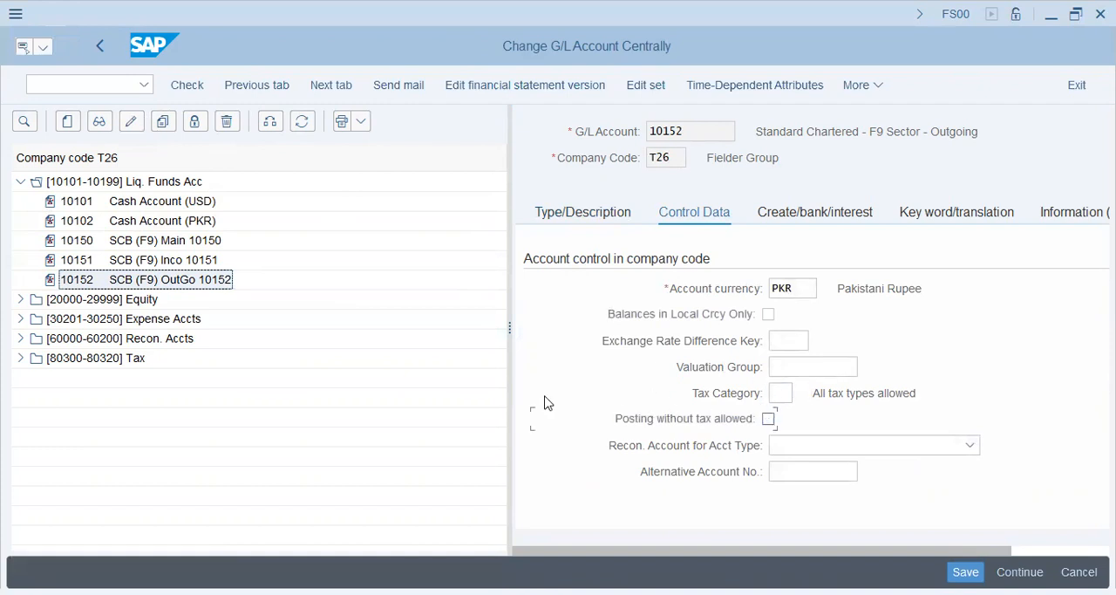
pyautogui.click(966, 572)
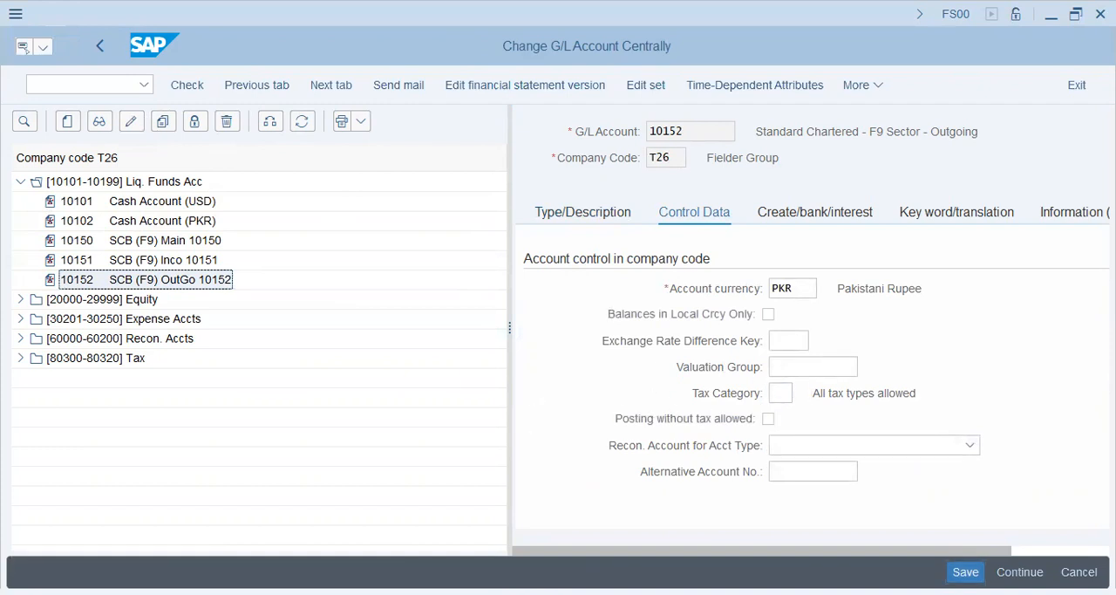
pyautogui.click(92, 87)
pyautogui.write('/nf-54')
pyautogui.press('Return')
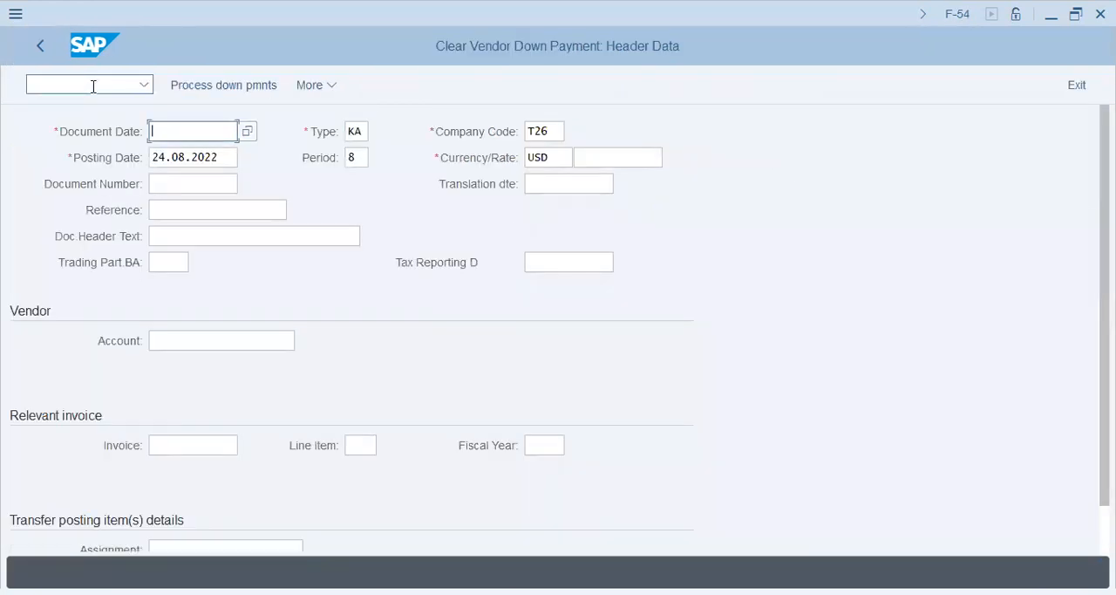
pyautogui.click(92, 86)
pyautogui.write('/')
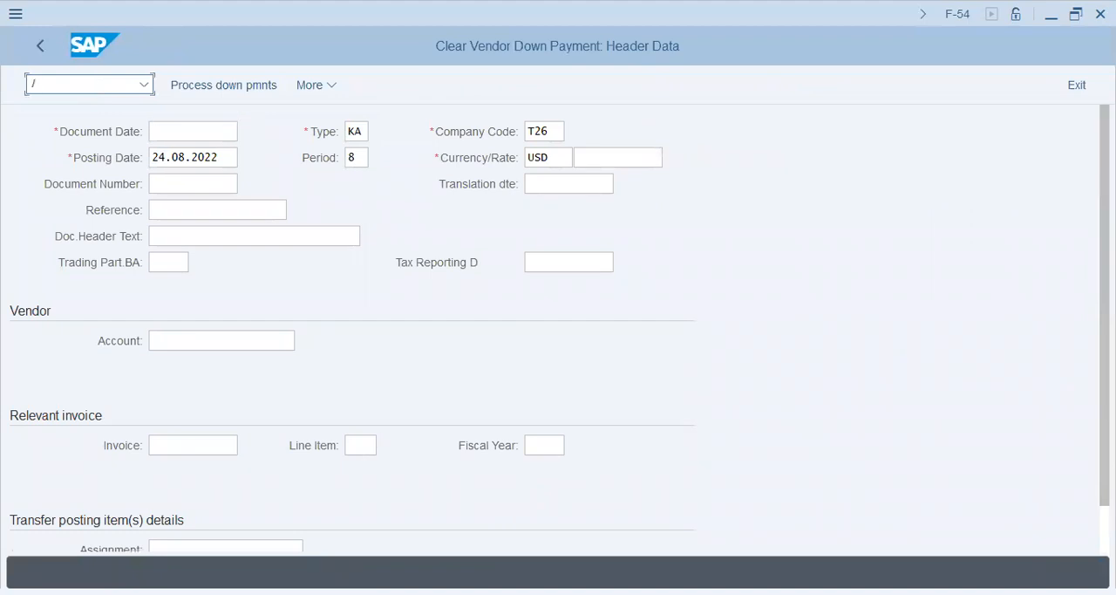
pyautogui.write('nf-54')
pyautogui.press('space')
pyautogui.press('Down')
pyautogui.press('Return')
pyautogui.press('Down')
pyautogui.press('Down')
pyautogui.press('Down')
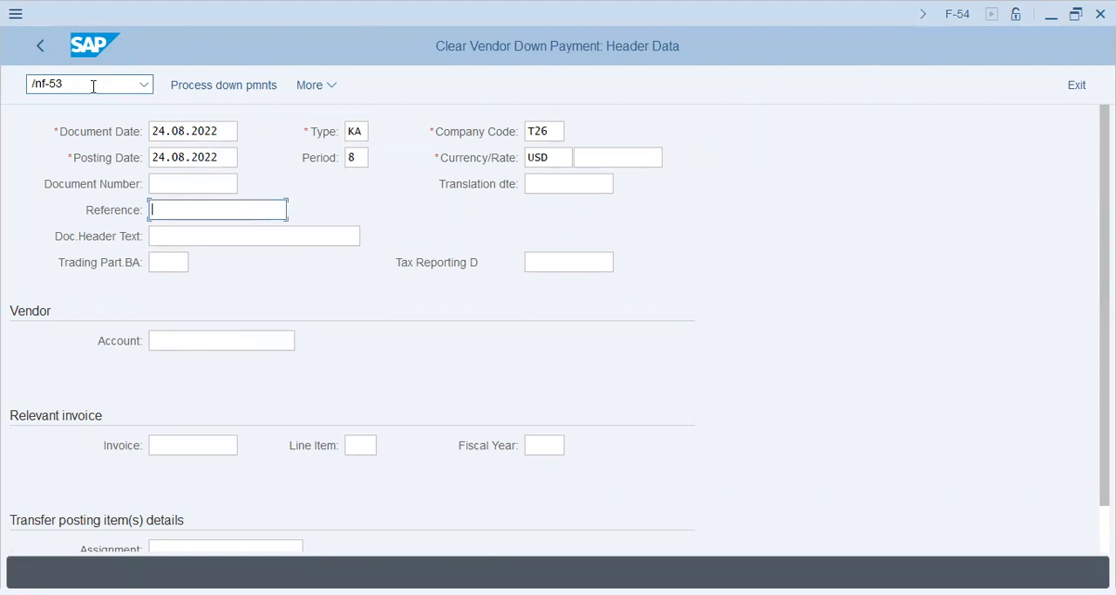
pyautogui.hotkey('shift', 'Tab')
pyautogui.hotkey('shift', 'Tab')
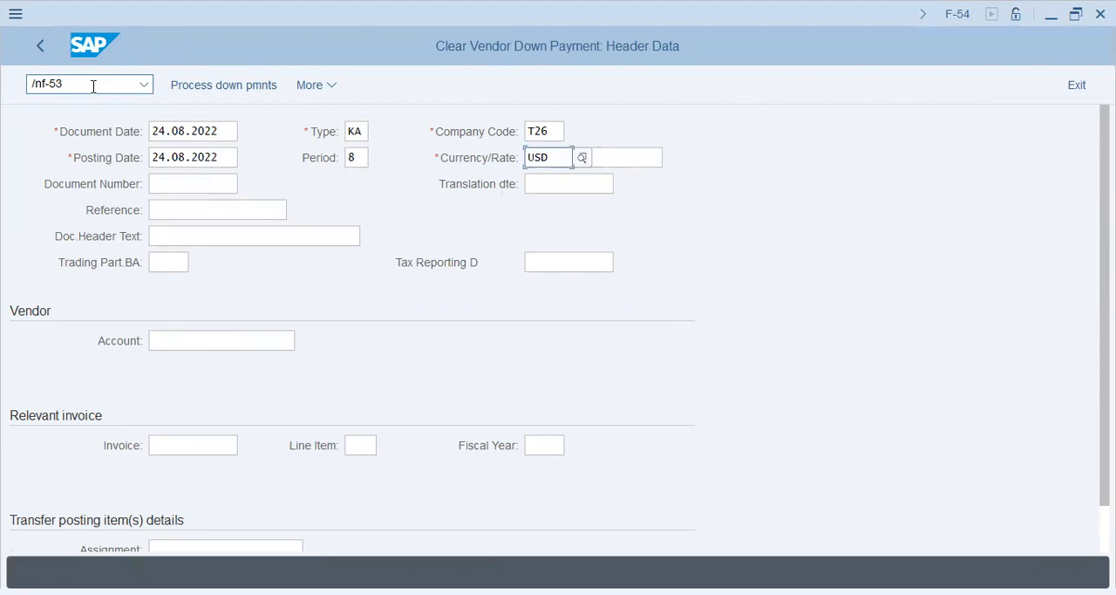
# Open transaction F-53 and enter 24.08.2022 as the document date
pyautogui.click(73, 89)
pyautogui.press('Return')
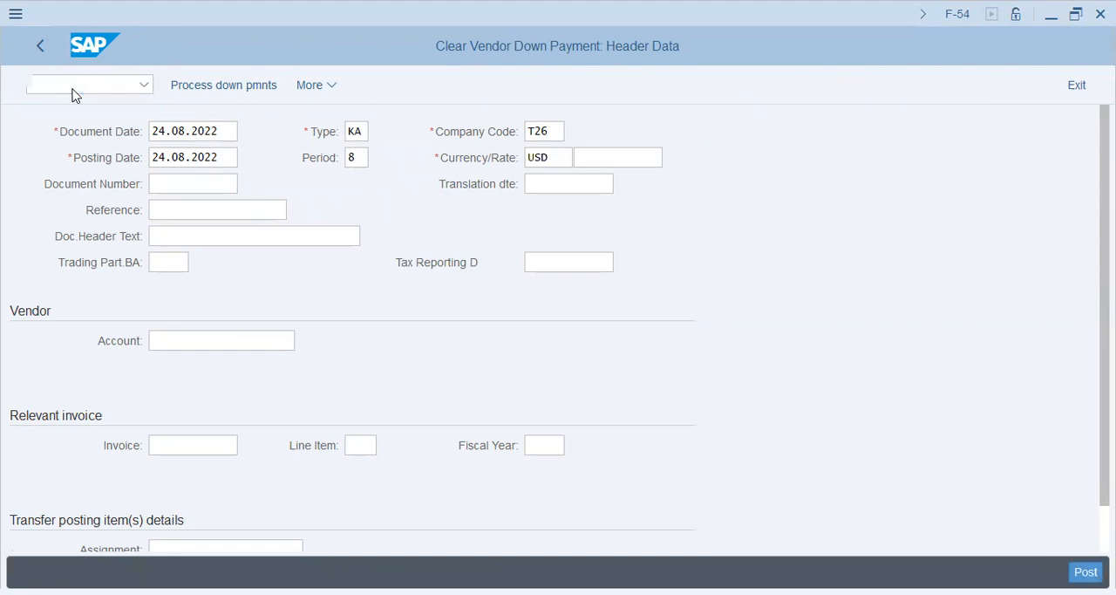
pyautogui.press('Down')
# Set the payment's reference to 22AUG/10700001 and its document header text to 10700001/Partial Payment
pyautogui.press('Down')
pyautogui.press('Return')
pyautogui.press('Down')
pyautogui.press('Down')
pyautogui.press('Down')
# Enter 10152 as the account in the payment's bank data
pyautogui.press('Down')
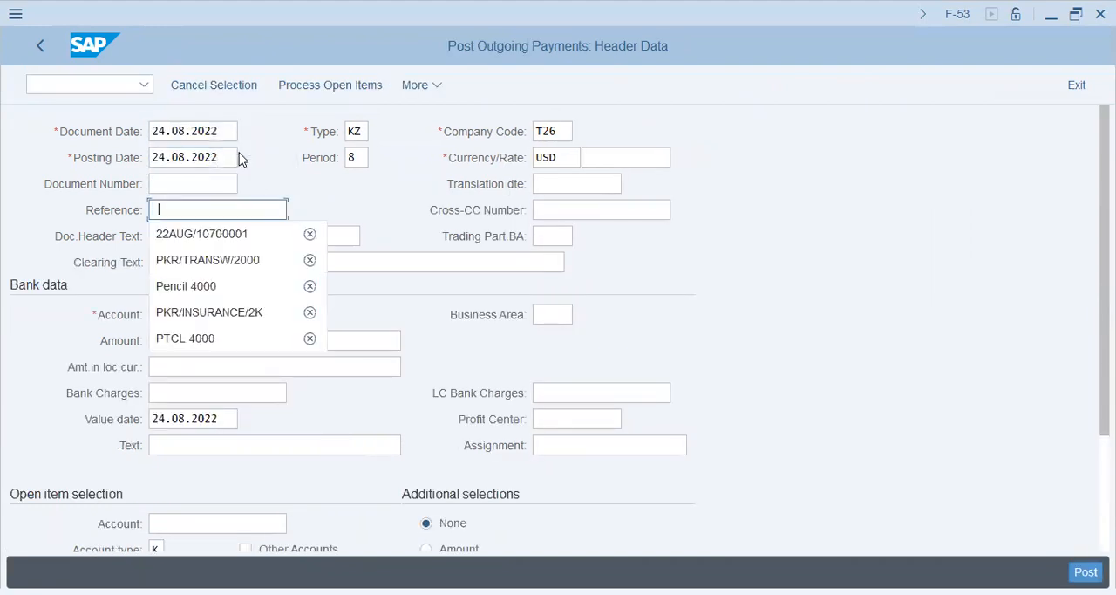
pyautogui.press('Down')
pyautogui.press('Return')
pyautogui.press('Down')
pyautogui.press('Down')
pyautogui.press('Down')
pyautogui.press('Return')
pyautogui.press('Down')
pyautogui.press('Down')
pyautogui.press('Down')
pyautogui.press('Down')
pyautogui.press('Return')
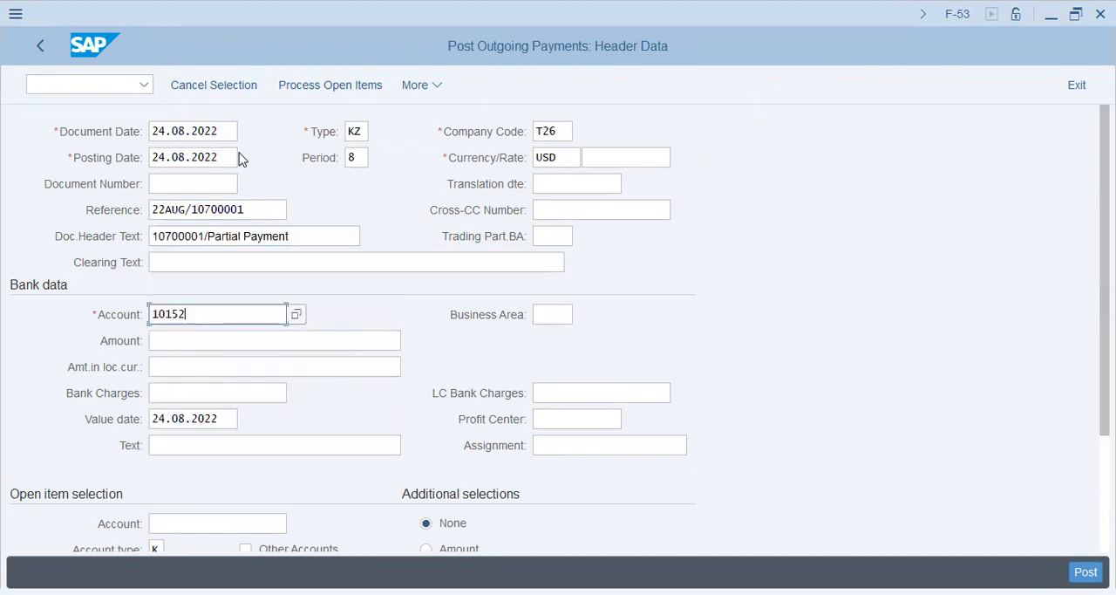
# Set the payment's currency to PKR in the header data
pyautogui.hotkey('shift', 'Tab')
pyautogui.hotkey('shift', 'Tab')
pyautogui.hotkey('shift', 'Tab')
pyautogui.hotkey('shift', 'Tab')
pyautogui.hotkey('shift', 'Tab')
pyautogui.hotkey('shift', 'Tab')
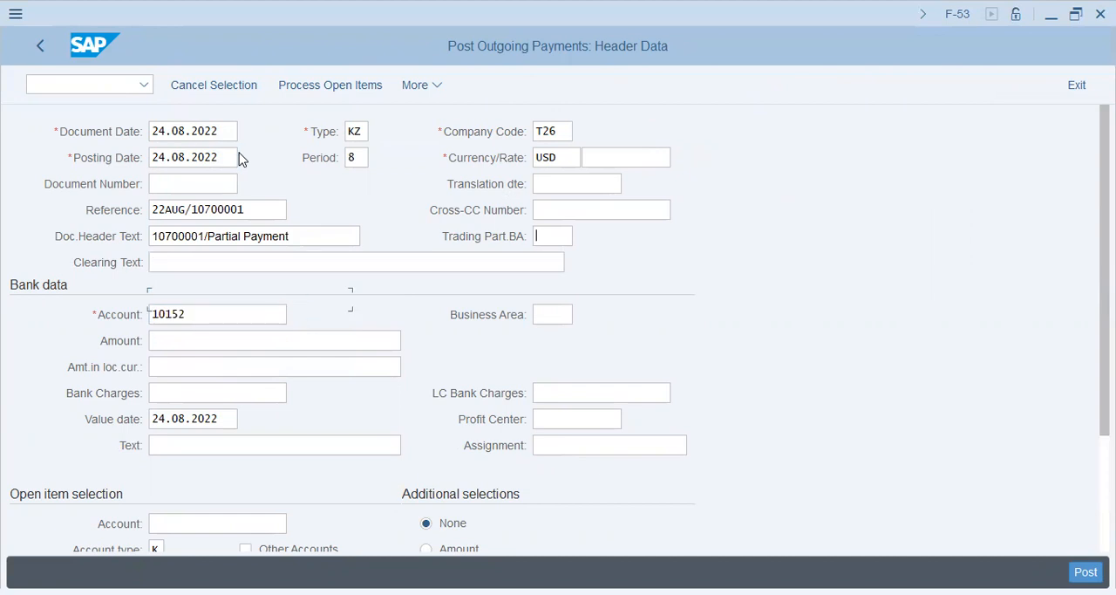
pyautogui.hotkey('shift', 'Tab')
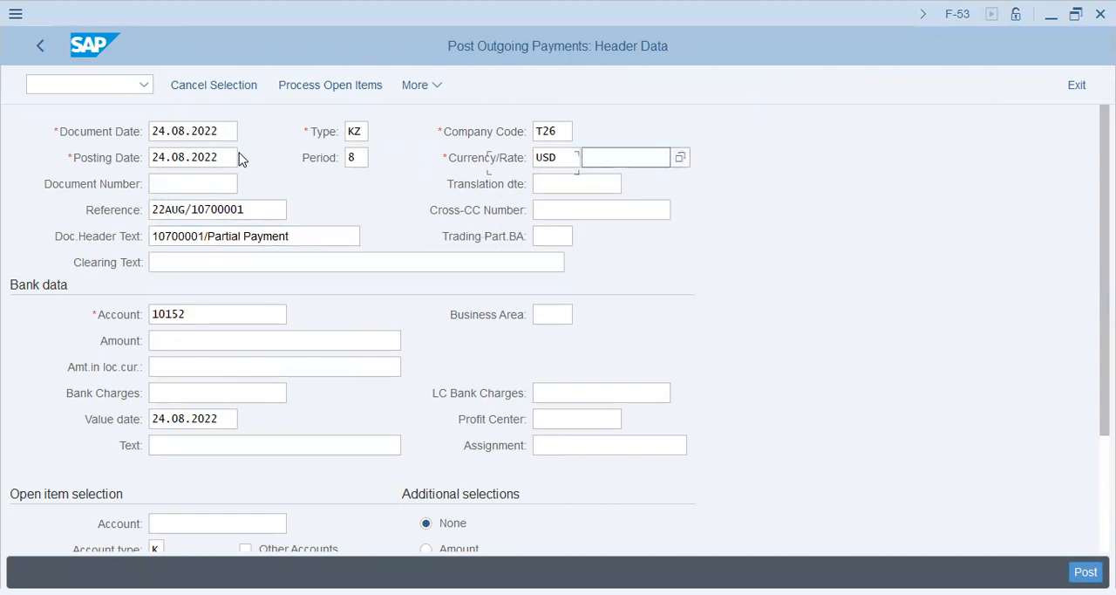
pyautogui.hotkey('shift', 'Tab')
pyautogui.hotkey('shift', 'Right')
pyautogui.hotkey('shift', 'Right')
pyautogui.hotkey('shift', 'Right')
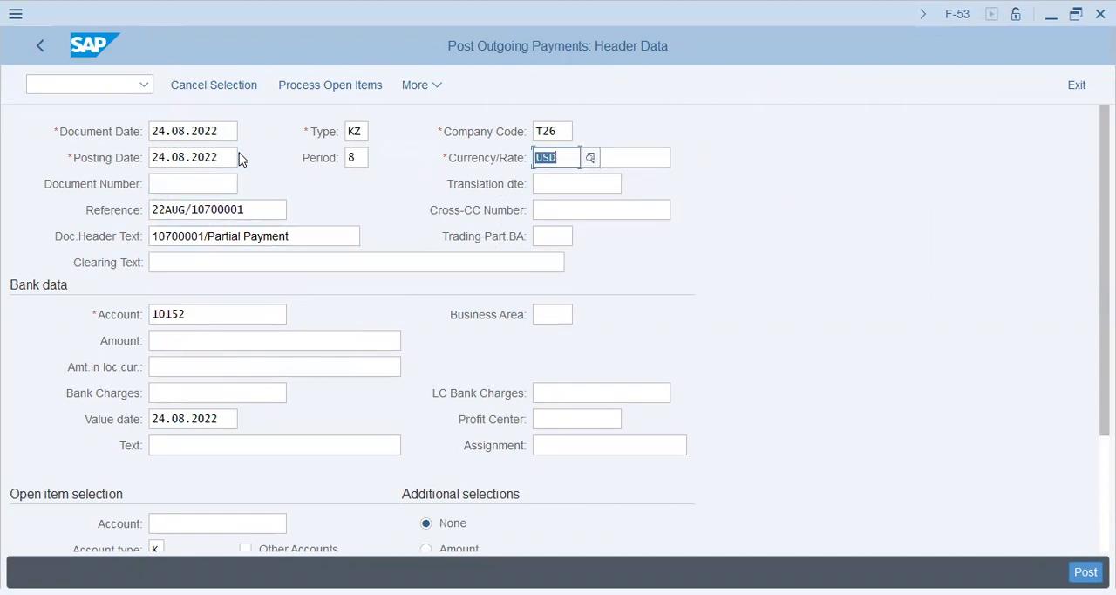
pyautogui.write('pkr')
# Enter 1 as the payment amount in the bank data
pyautogui.press('Tab')
pyautogui.press('Tab')
pyautogui.press('Tab')
pyautogui.press('Tab')
pyautogui.press('Tab')
pyautogui.press('Tab')
pyautogui.press('Tab')
pyautogui.press('Tab')
pyautogui.press('Tab')
pyautogui.press('Tab')
pyautogui.press('Tab')
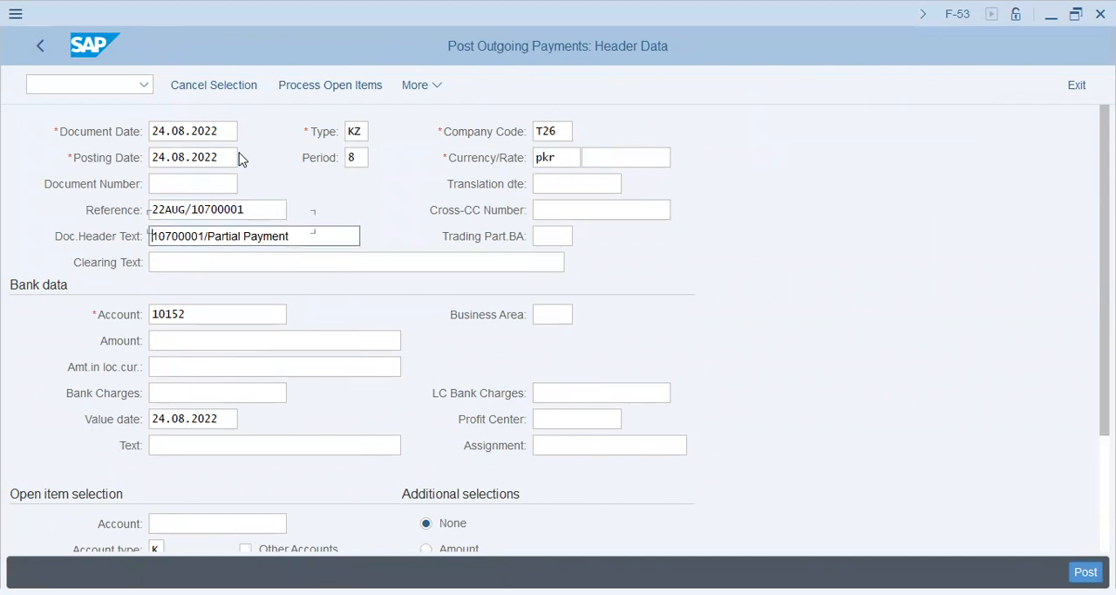
pyautogui.write('1')
# Fill in the bank data text as 10700001/Partial Payment and the assignment as 22AUG/10700001
pyautogui.press('Tab')
pyautogui.press('Tab')
pyautogui.press('Tab')
pyautogui.press('Tab')
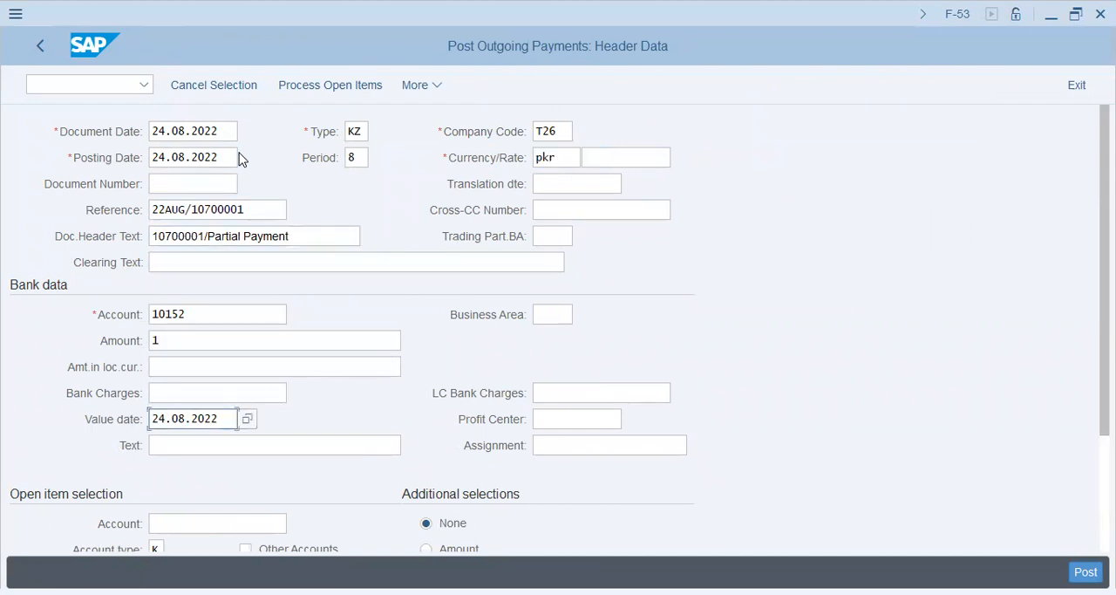
pyautogui.press('Down')
pyautogui.press('Return')
pyautogui.press('Tab')
pyautogui.press('Down')
pyautogui.press('Return')
pyautogui.press('Tab')
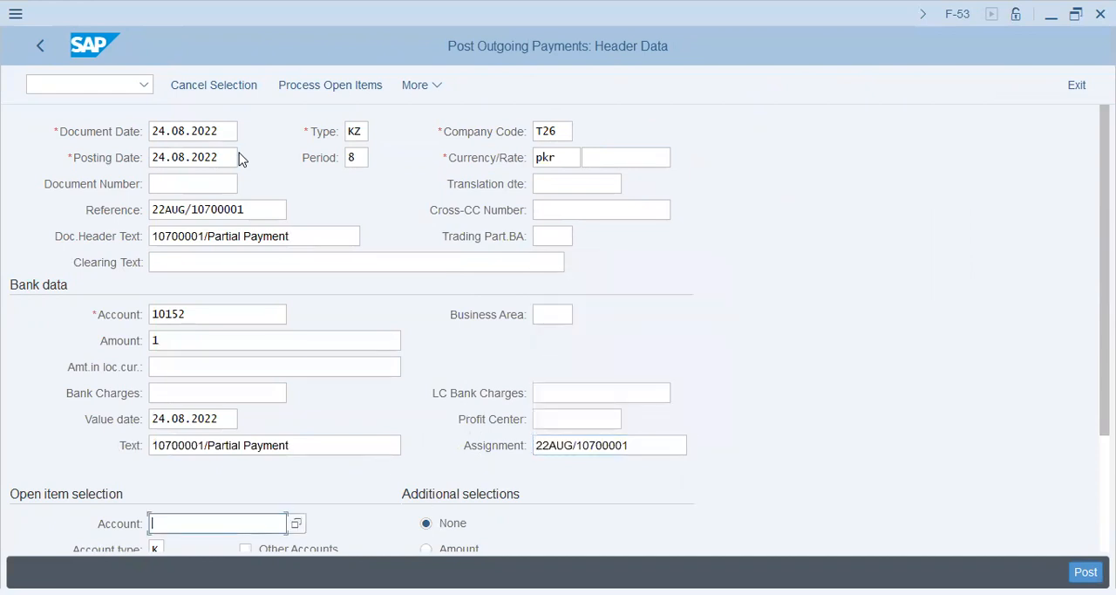
# Enter 10700001 as the account for open item selection and try to process the open items
pyautogui.press('Down')
pyautogui.press('Return')
pyautogui.click(350, 92)
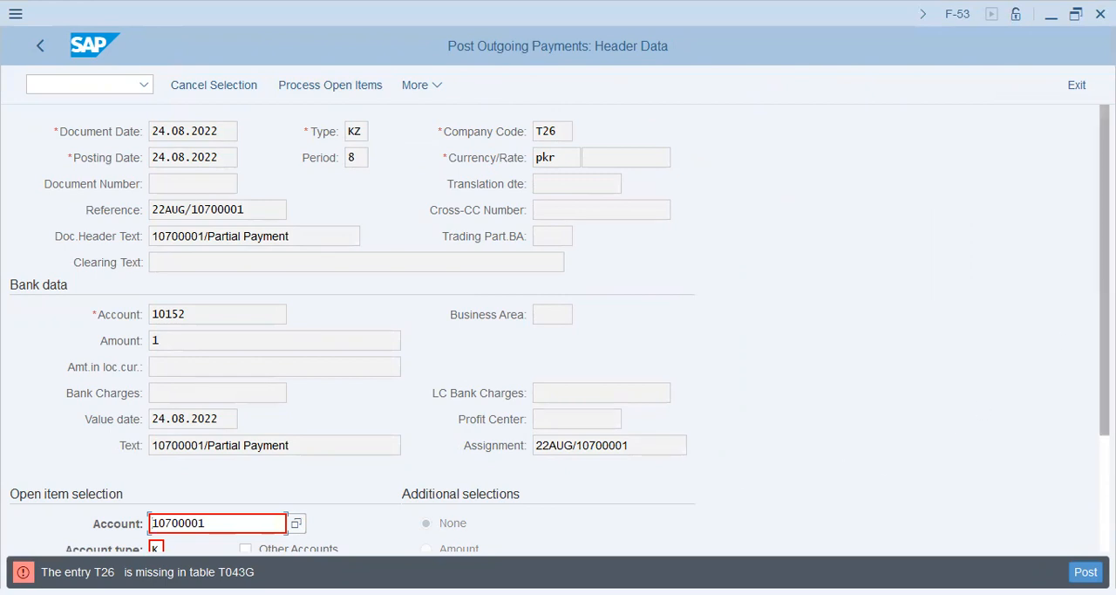
pyautogui.scroll(-3, 558, 332)
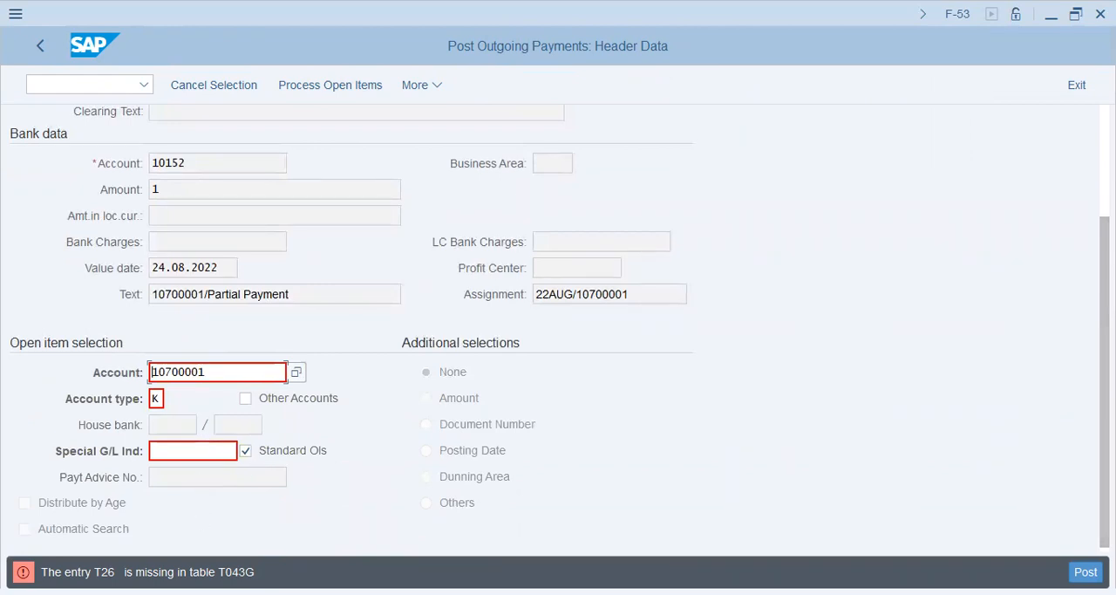
# Look up table T043G in transaction SE16N and read its description
pyautogui.click(92, 82)
pyautogui.write('/nse16n')
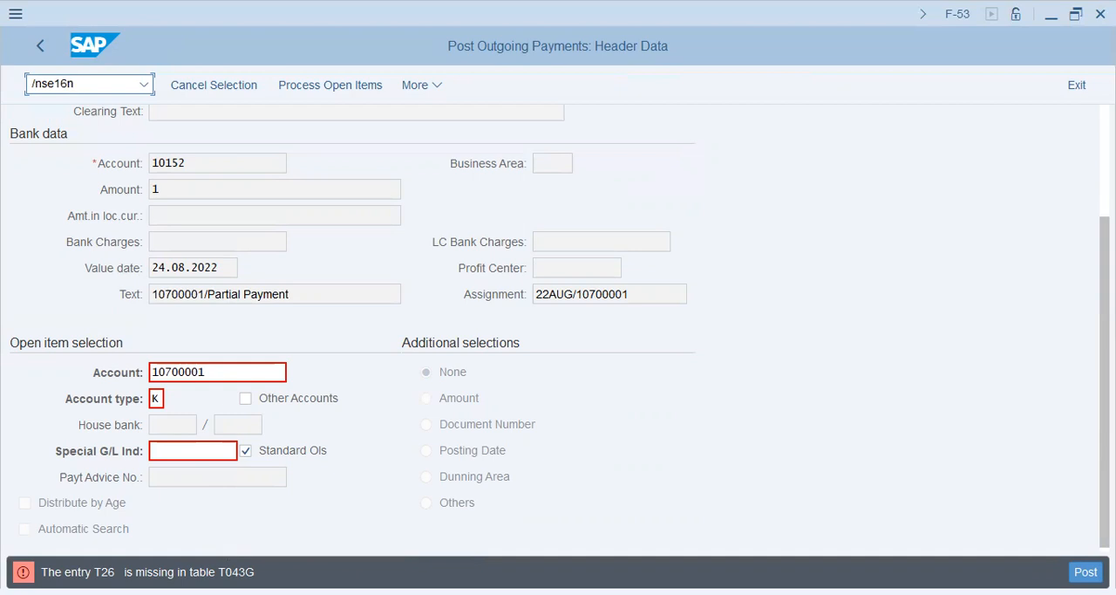
pyautogui.press('Return')
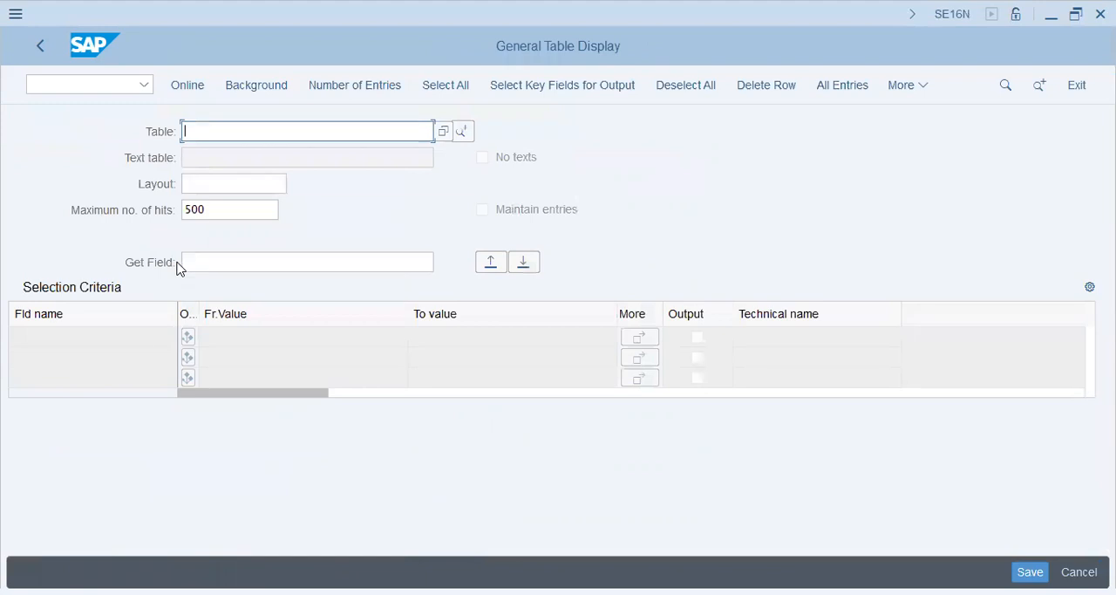
pyautogui.write('t0')
pyautogui.press('Down')
pyautogui.press('Return')
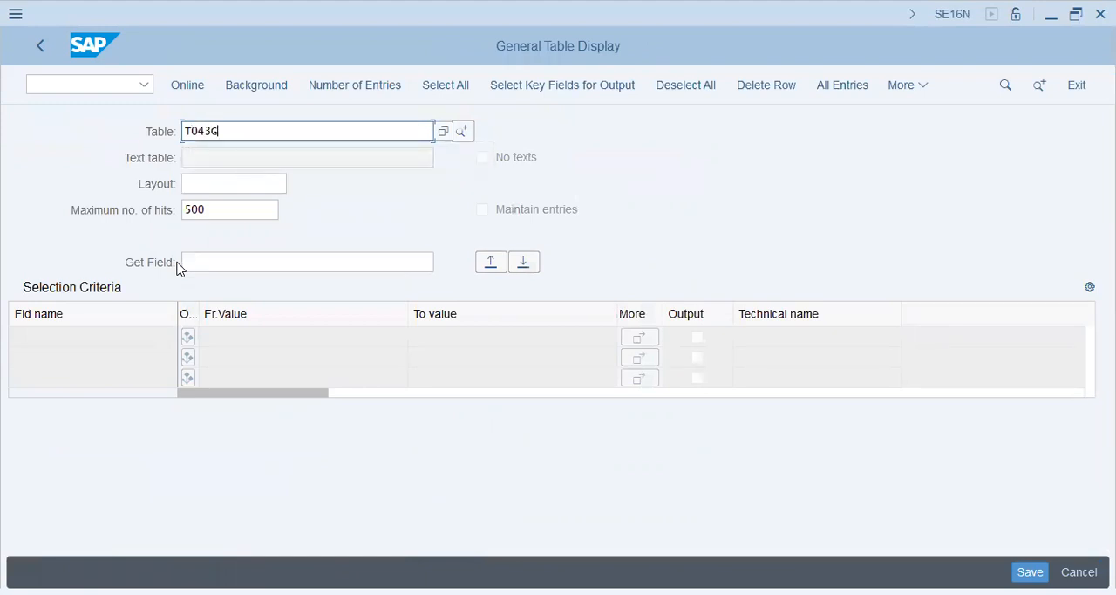
pyautogui.hotkey('shift', 'Tab')
pyautogui.press('Return')
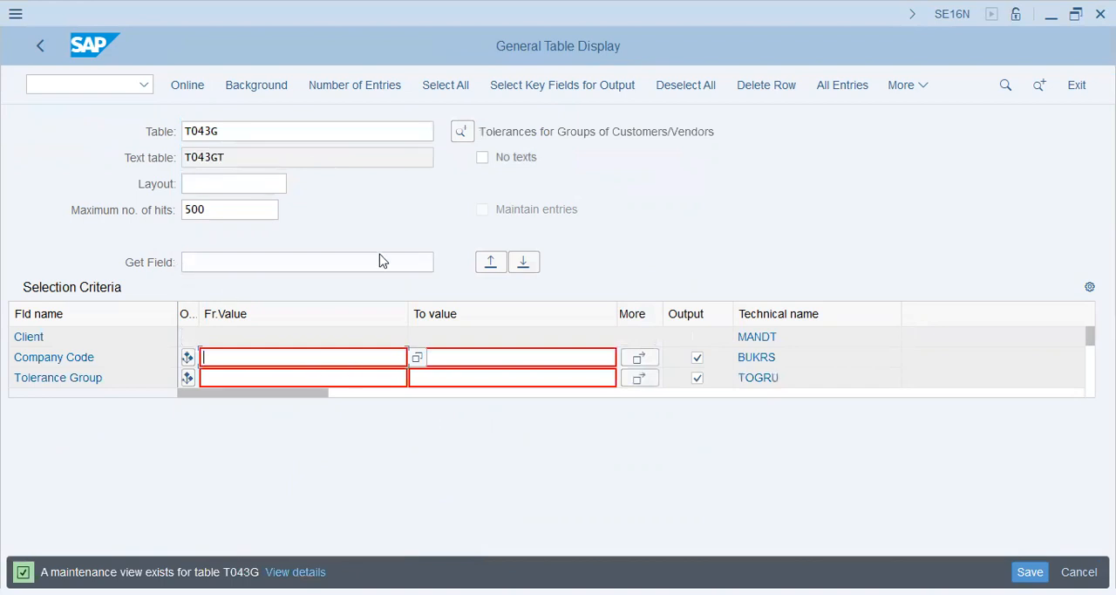
pyautogui.moveTo(554, 130); pyautogui.dragTo(852, 134)
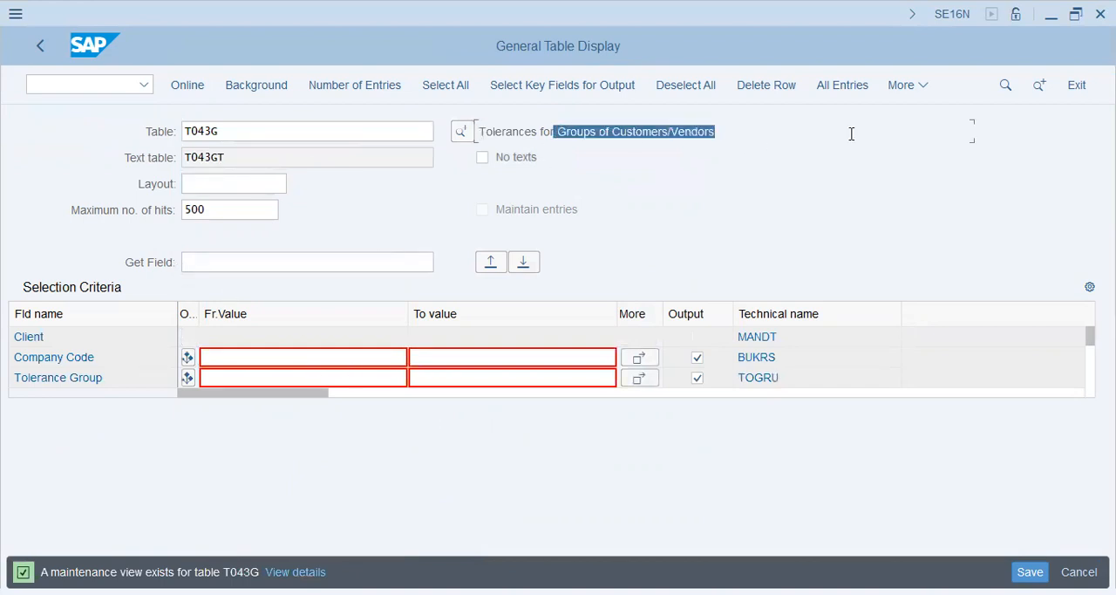
# Open transaction SPRO and display the SAP Customizing Implementation Guide structure
pyautogui.click(94, 84)
pyautogui.write('/nfspr')
pyautogui.press('BackSpace')
pyautogui.press('BackSpace')
pyautogui.press('BackSpace')
pyautogui.press('BackSpace')
pyautogui.write('spro')
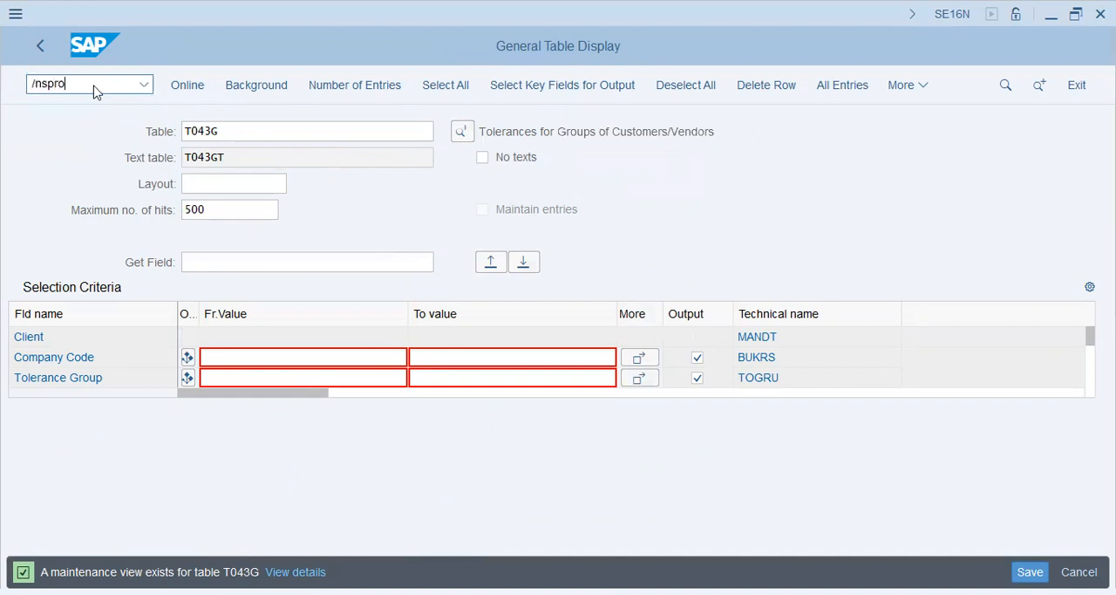
pyautogui.press('Return')
pyautogui.click(251, 85)
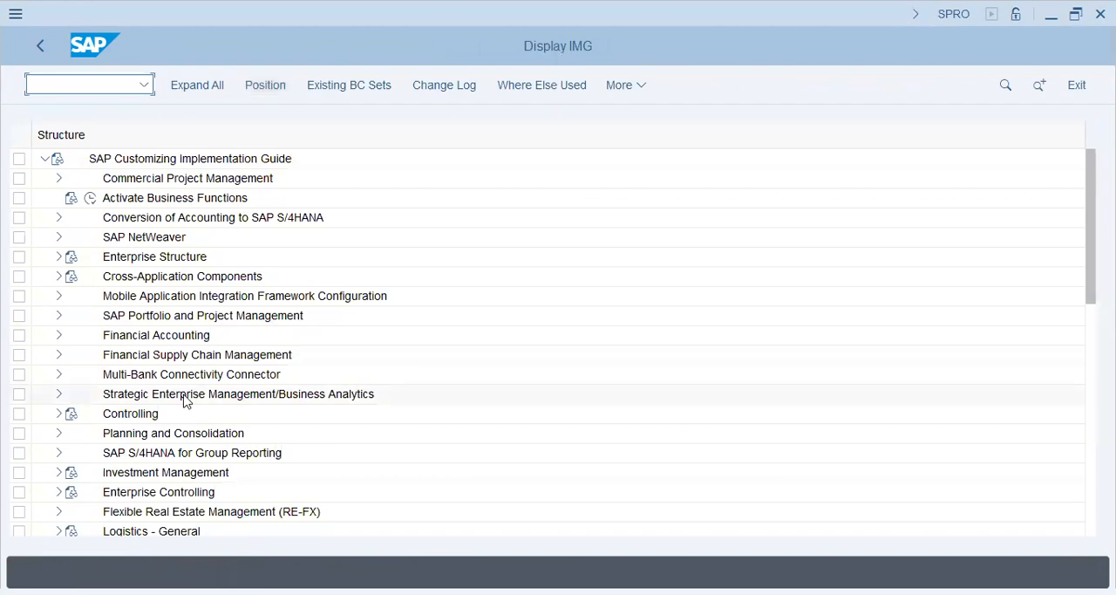
# Expand Financial Accounting, Accounts Receivable and Accounts Payable, down to Business Transactions in the implementation guide
pyautogui.click(58, 335)
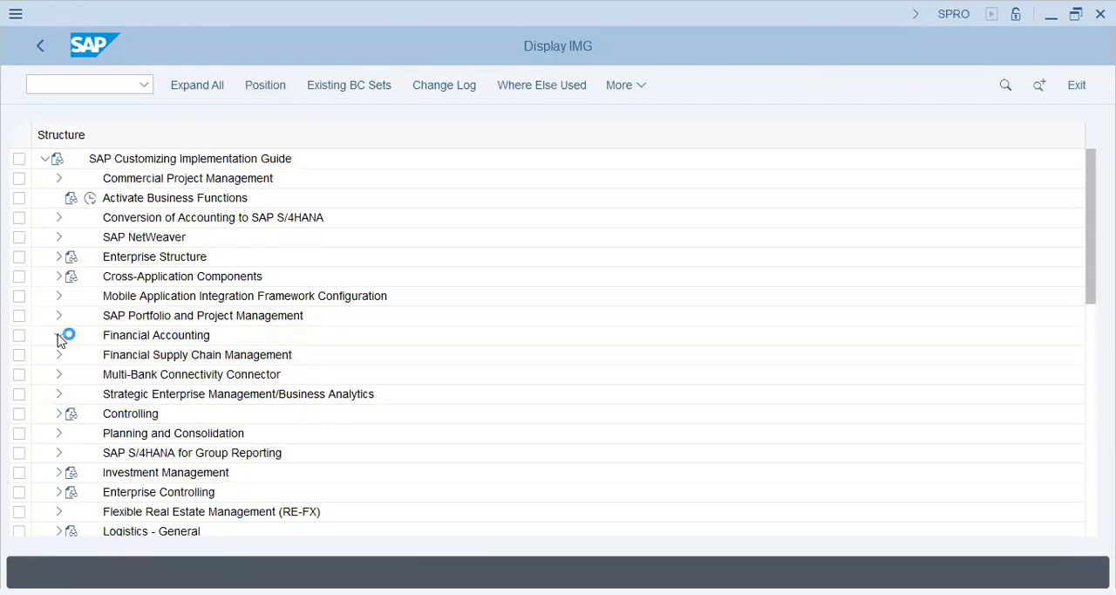
pyautogui.click(189, 341)
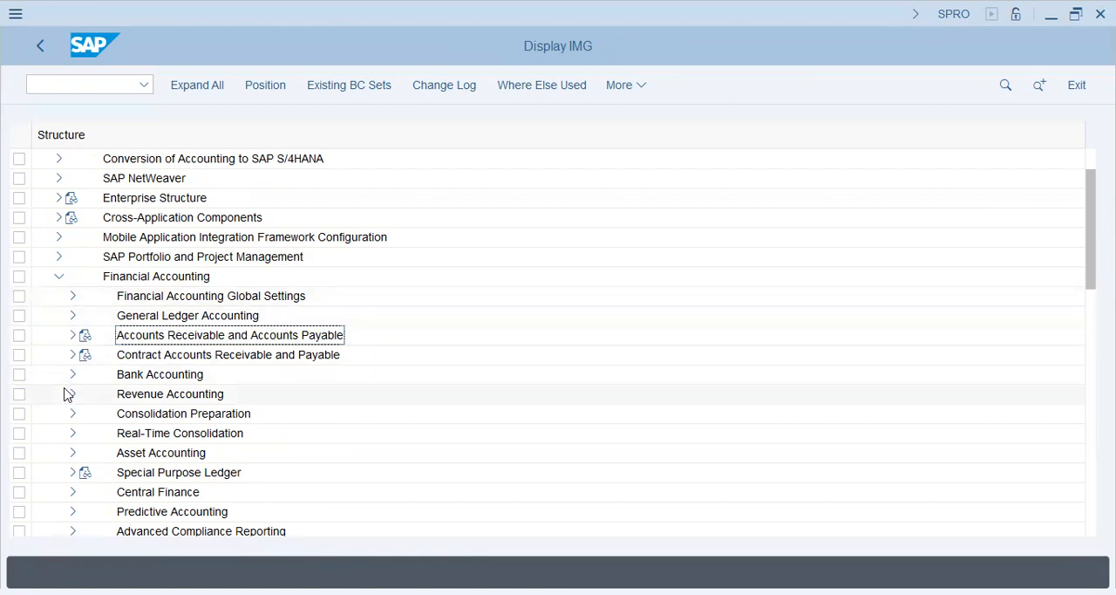
pyautogui.click(73, 338)
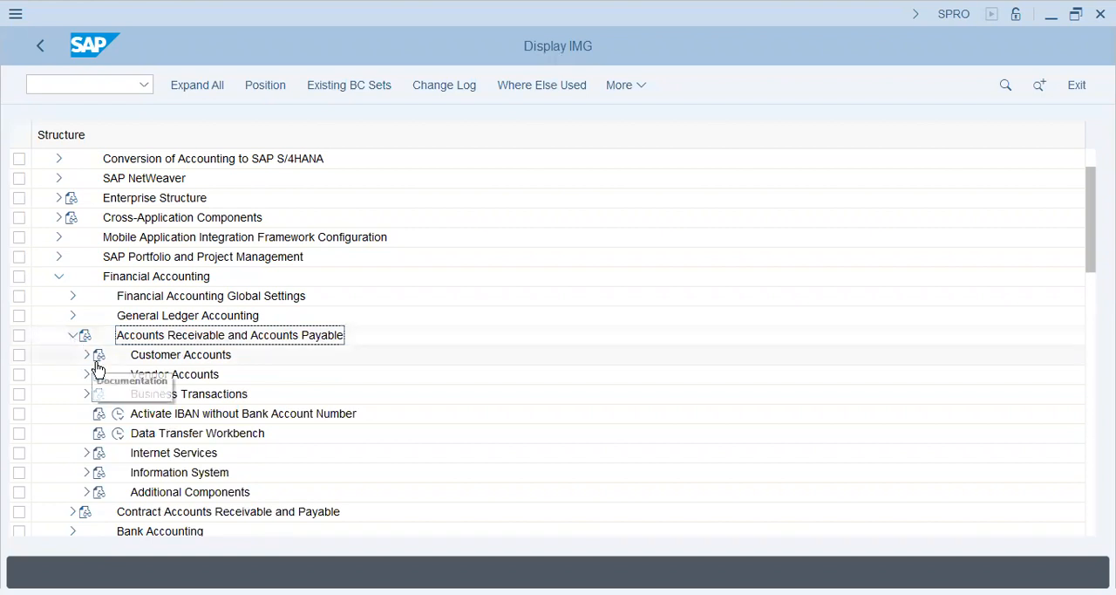
pyautogui.click(84, 395)
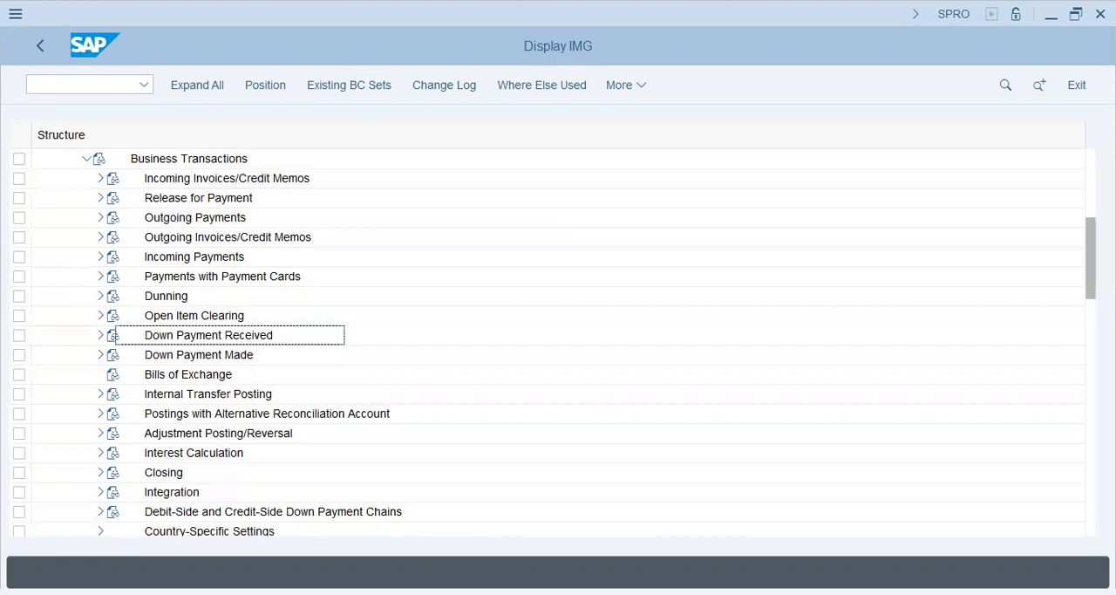
pyautogui.moveTo(1091, 244); pyautogui.dragTo(1091, 173)
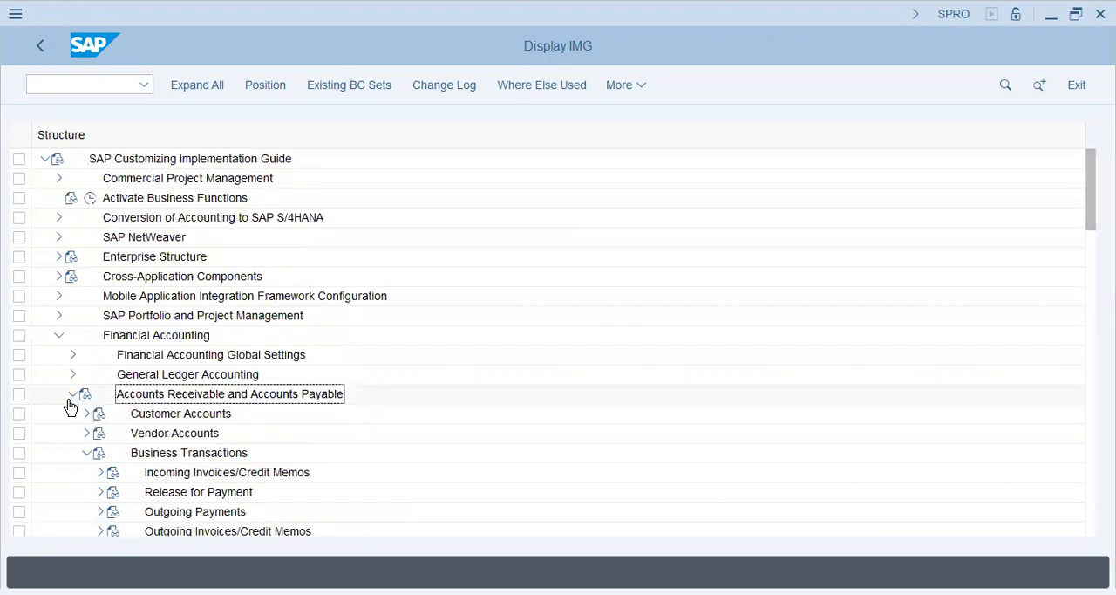
pyautogui.click(87, 453)
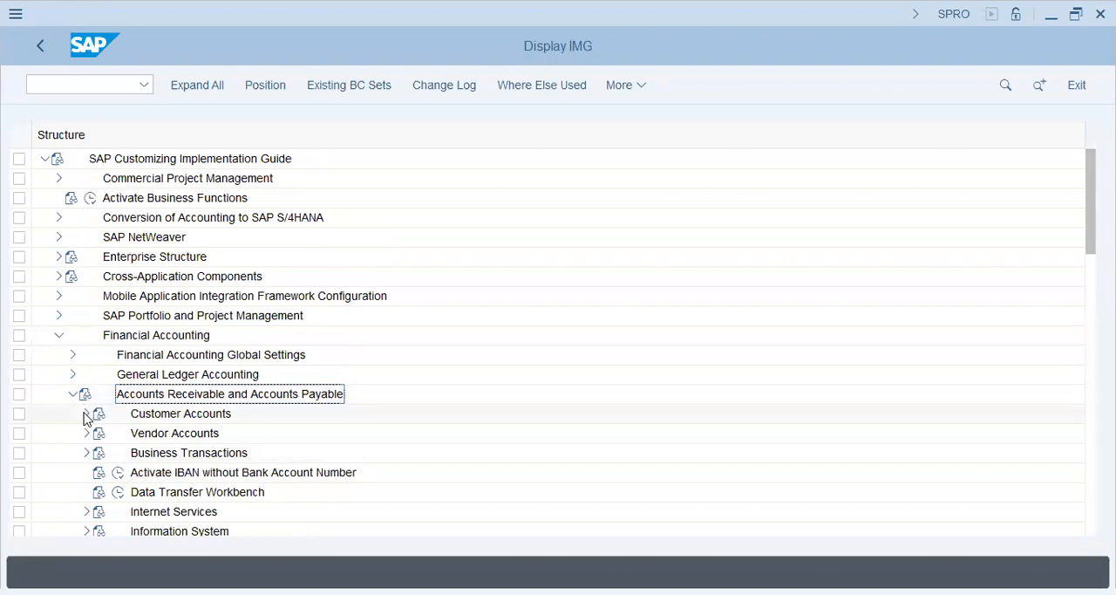
pyautogui.click(85, 414)
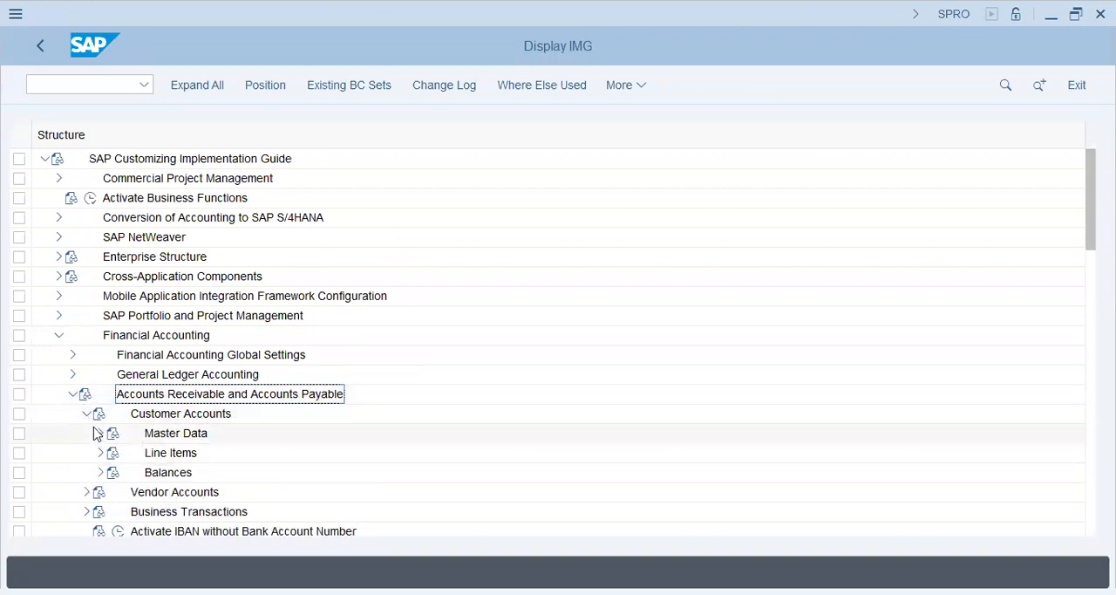
pyautogui.click(86, 413)
pyautogui.click(86, 453)
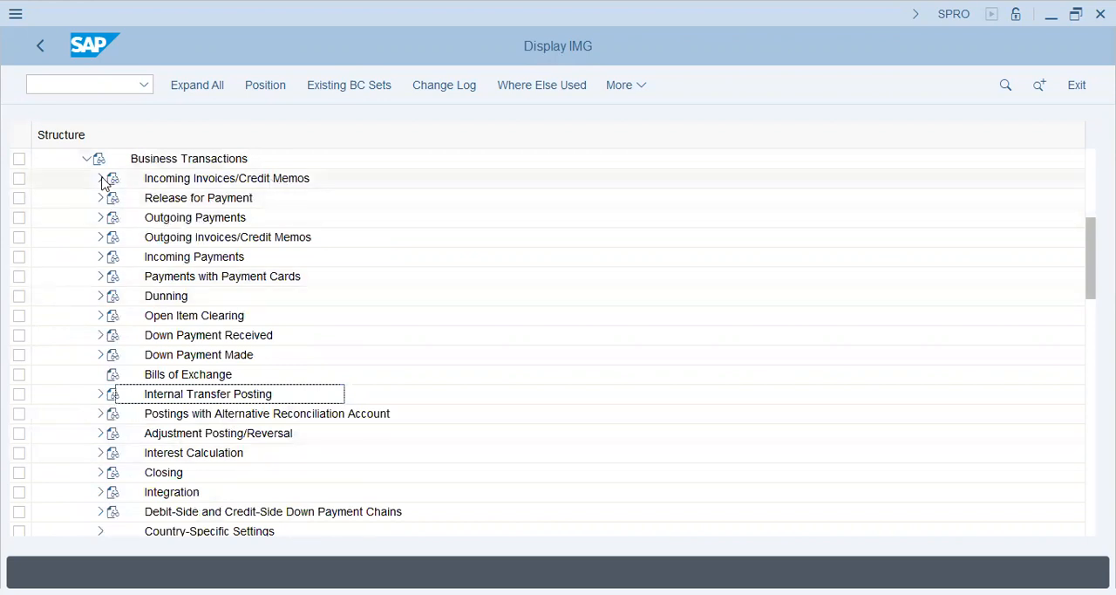
# Expand Outgoing Payments and examine the activities under Outgoing Payments Global Settings for a tolerance setting
pyautogui.click(100, 218)
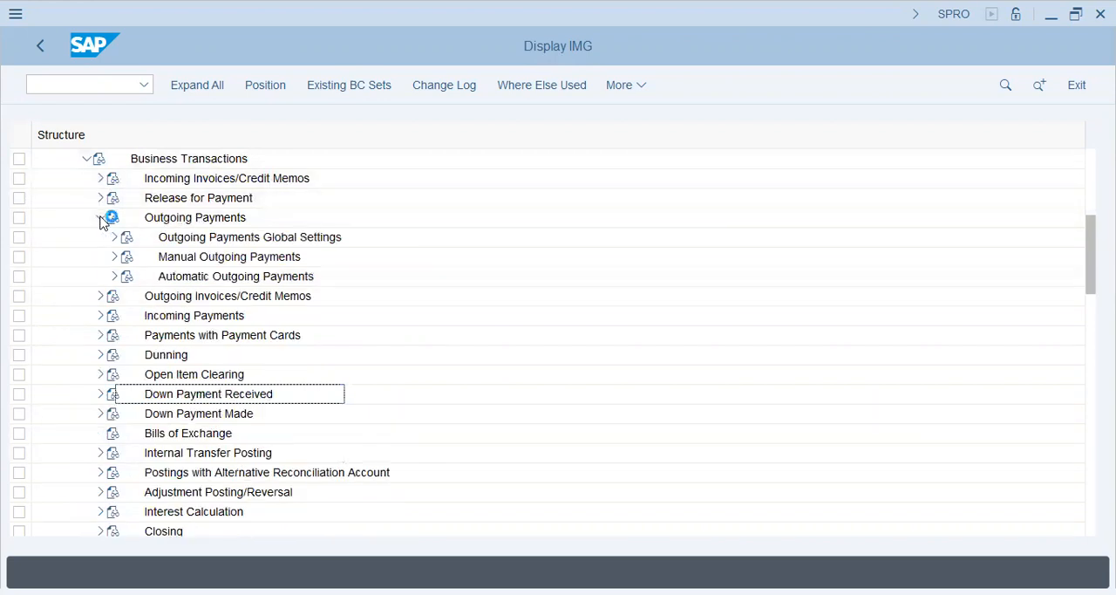
pyautogui.click(114, 238)
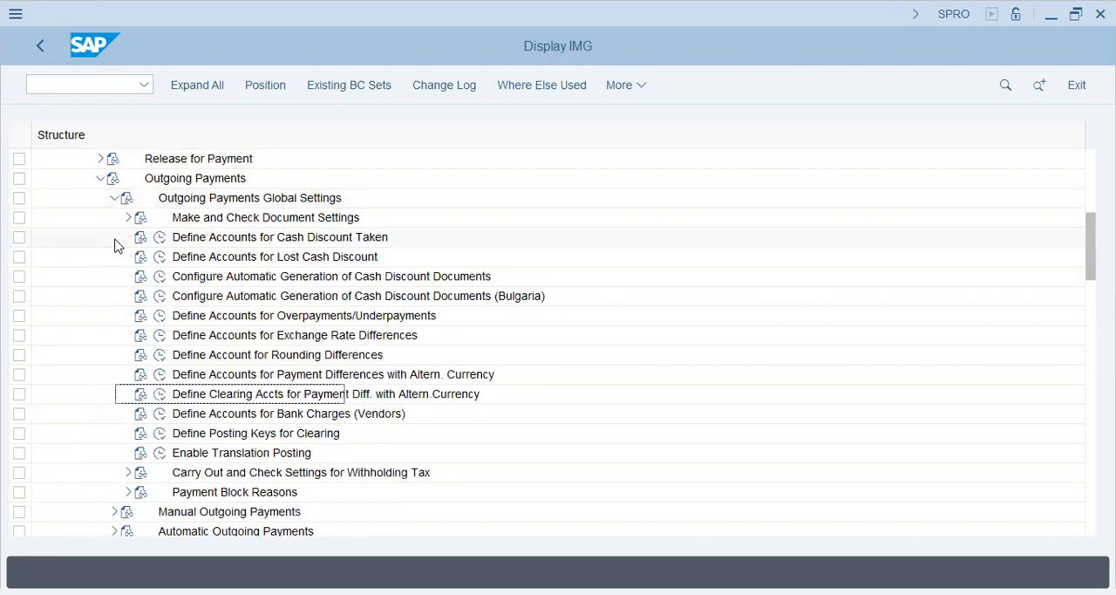
pyautogui.click(220, 225)
pyautogui.click(223, 243)
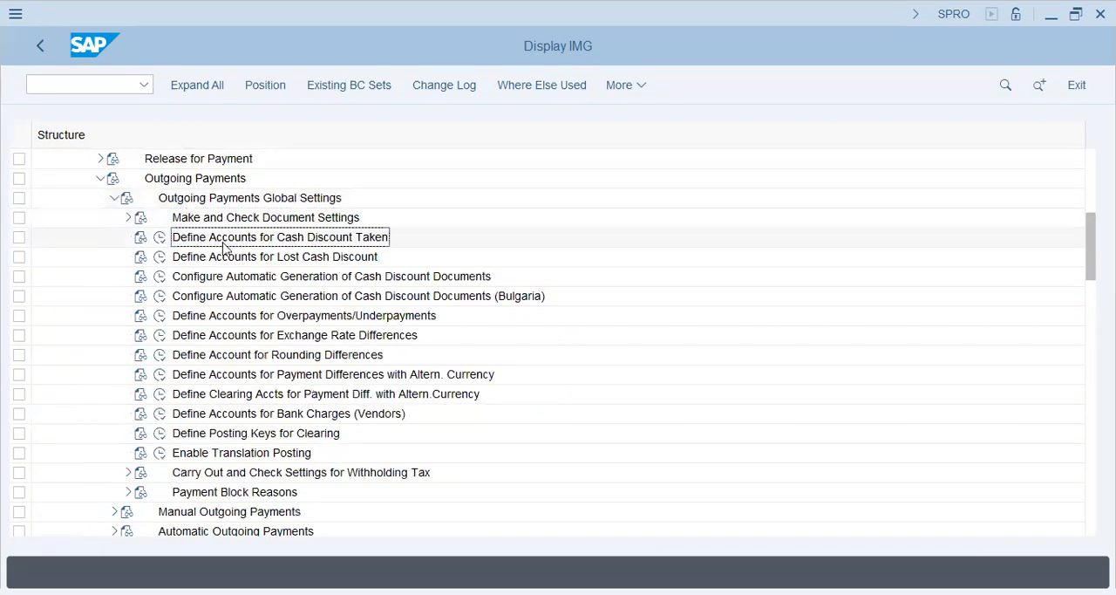
pyautogui.click(262, 278)
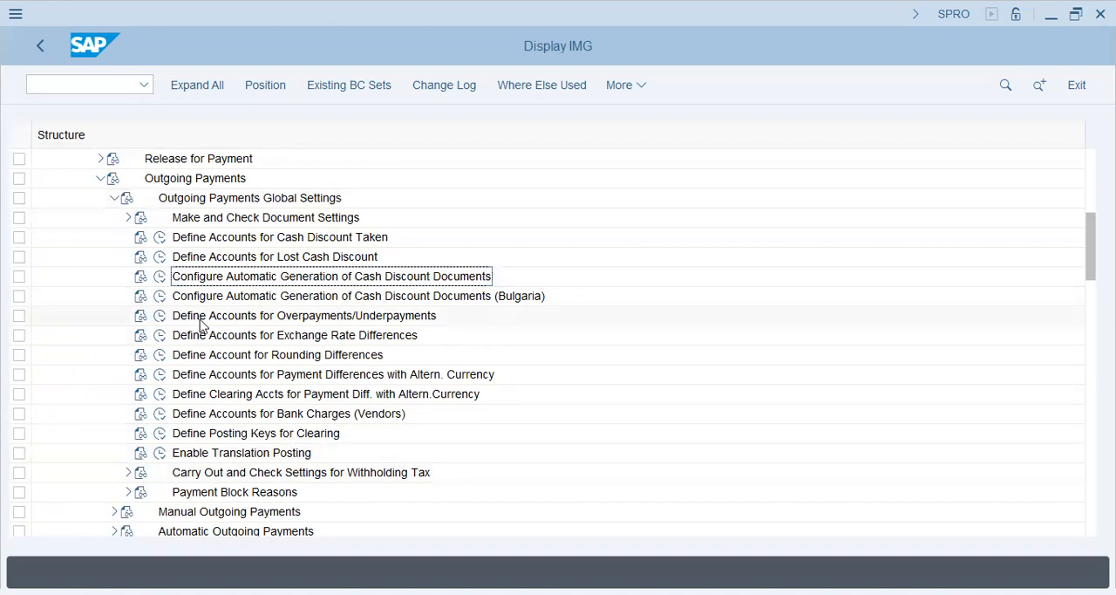
pyautogui.click(245, 236)
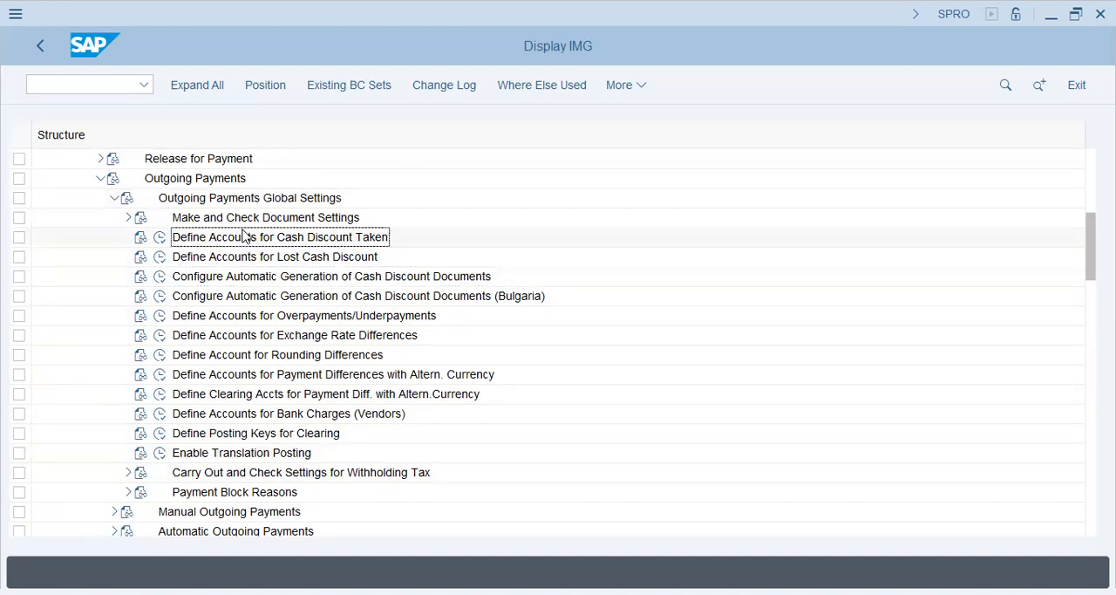
pyautogui.click(299, 256)
pyautogui.click(299, 238)
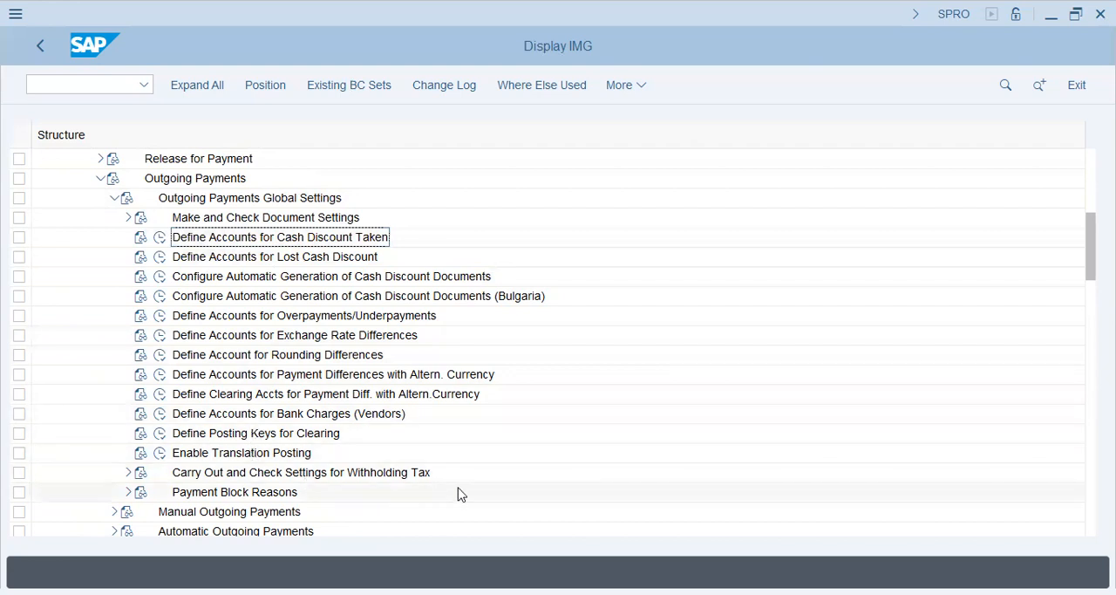
pyautogui.click(113, 199)
# Open Define Tolerances (Vendors) under Manual Outgoing Payments and check the tolerance group entries for company code T26
pyautogui.click(114, 218)
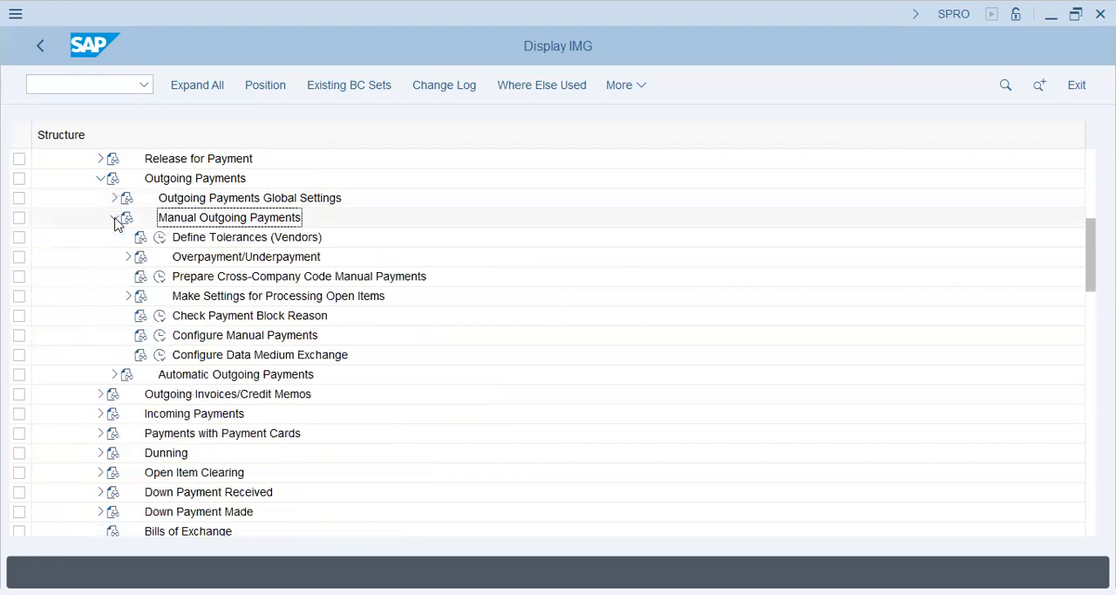
pyautogui.click(161, 238)
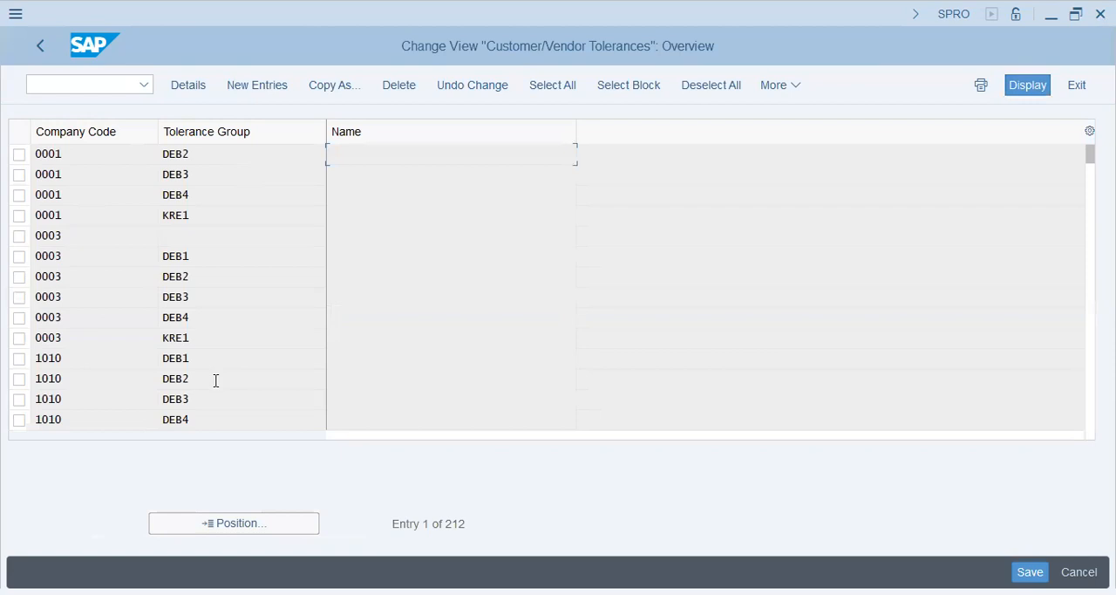
pyautogui.click(236, 526)
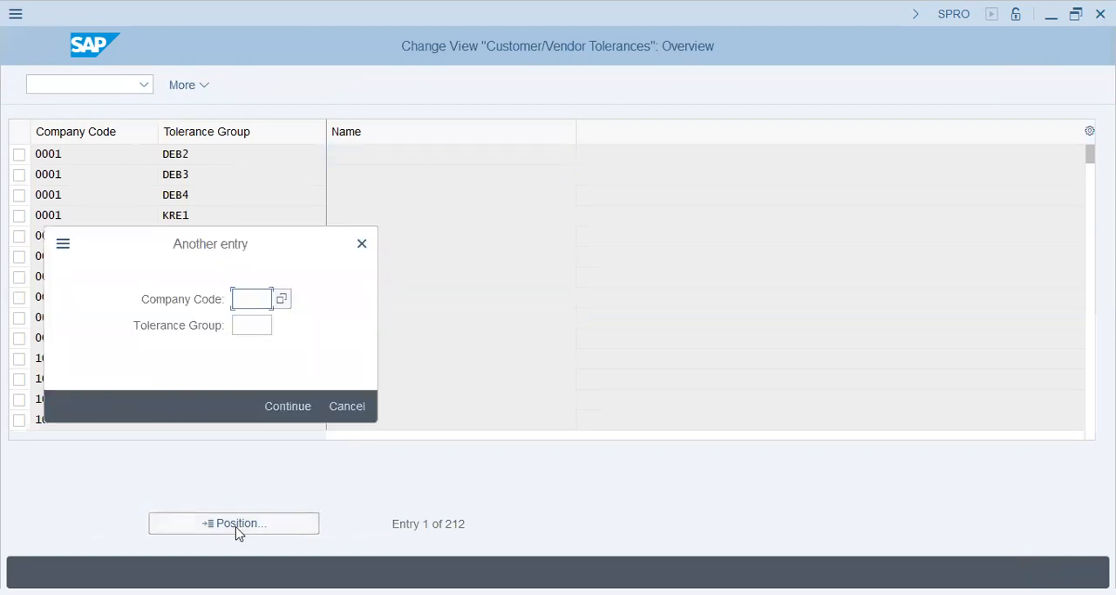
pyautogui.write('t26')
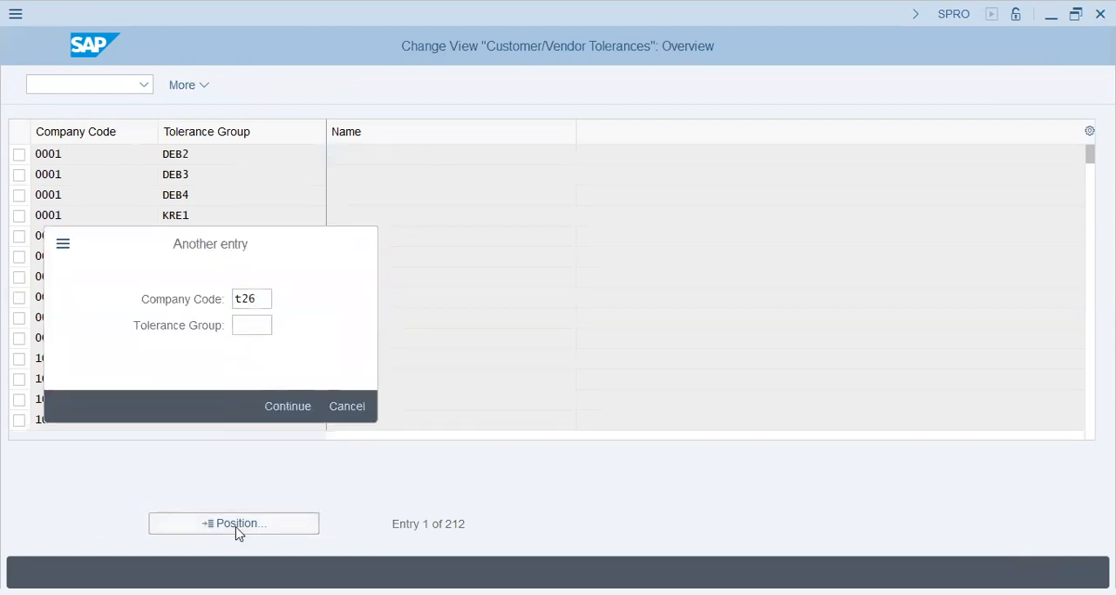
pyautogui.press('Return')
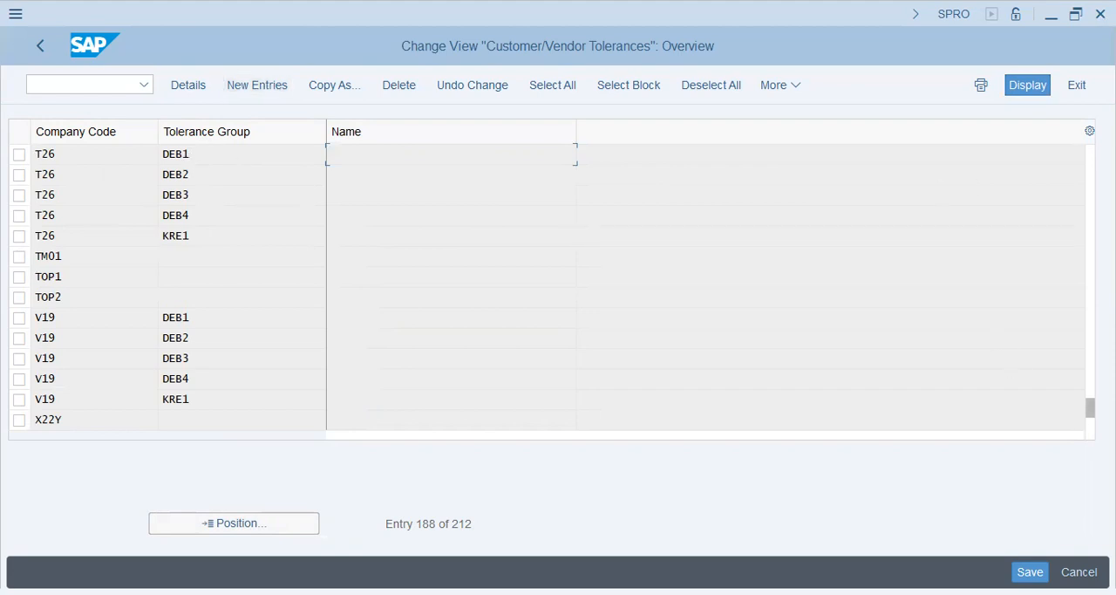
pyautogui.moveTo(1091, 407); pyautogui.dragTo(1073, 143)
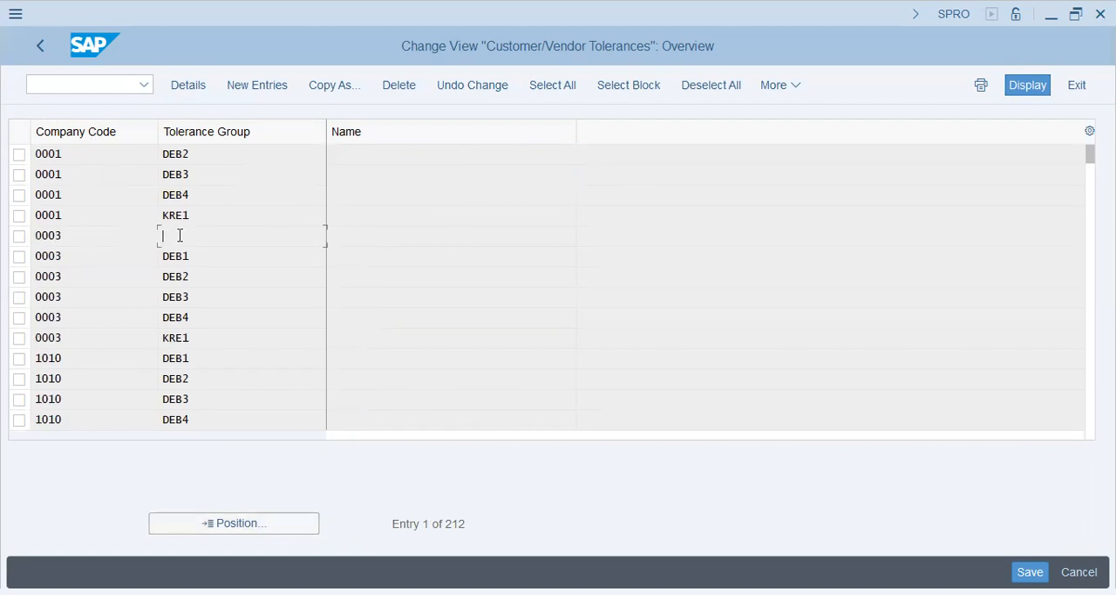
pyautogui.doubleClick(58, 235)
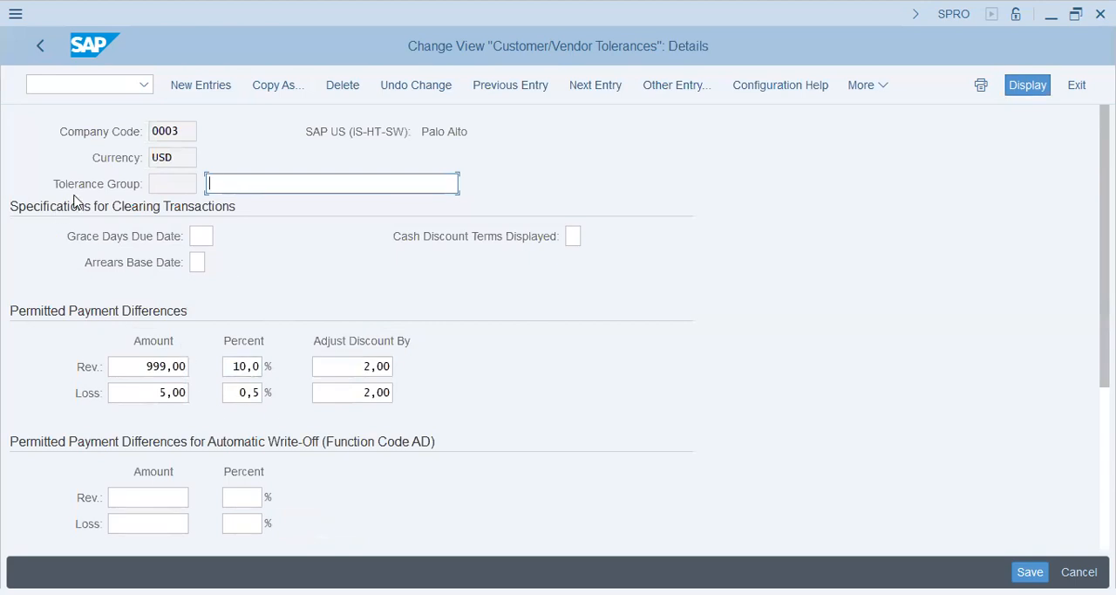
pyautogui.click(40, 45)
pyautogui.click(18, 237)
pyautogui.click(340, 88)
pyautogui.hotkey('shift', 'Right')
pyautogui.hotkey('shift', 'Right')
pyautogui.hotkey('shift', 'Right')
pyautogui.hotkey('shift', 'Right')
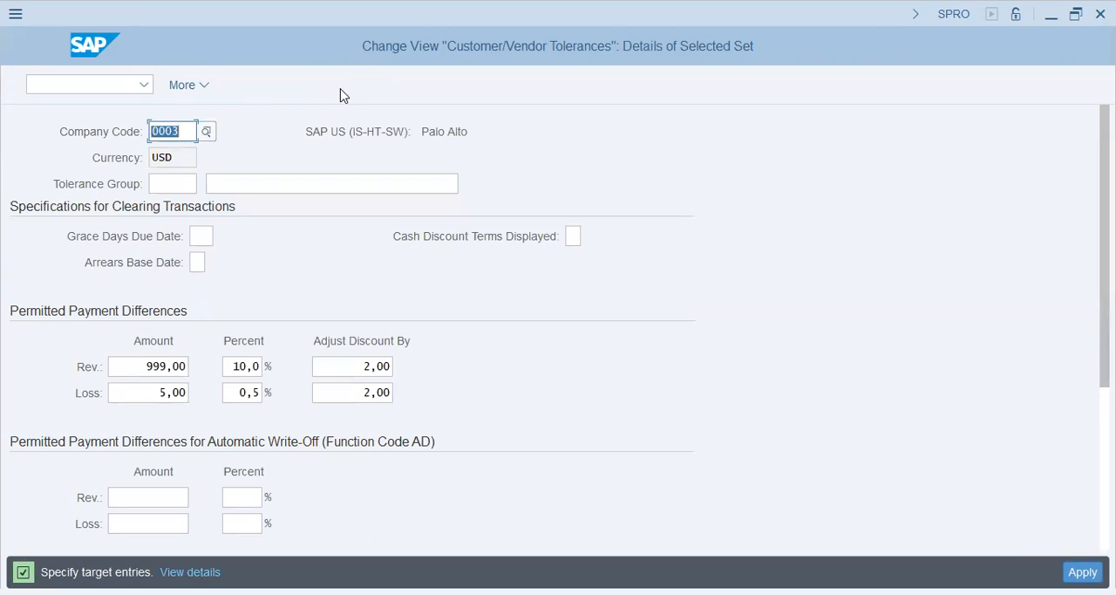
pyautogui.write('t26')
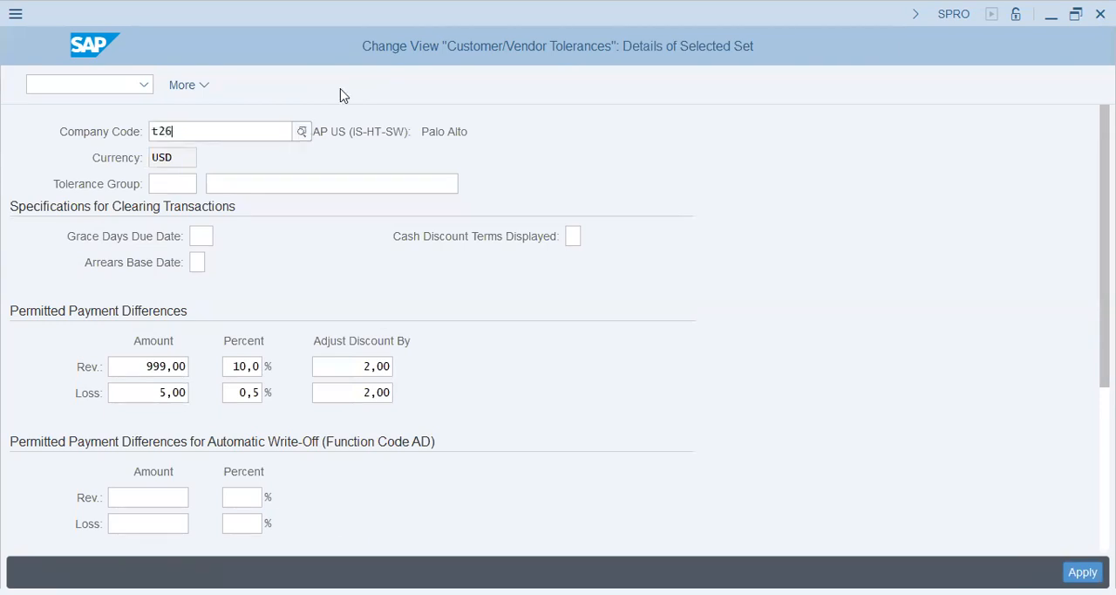
pyautogui.press('Escape')
pyautogui.press('Escape')
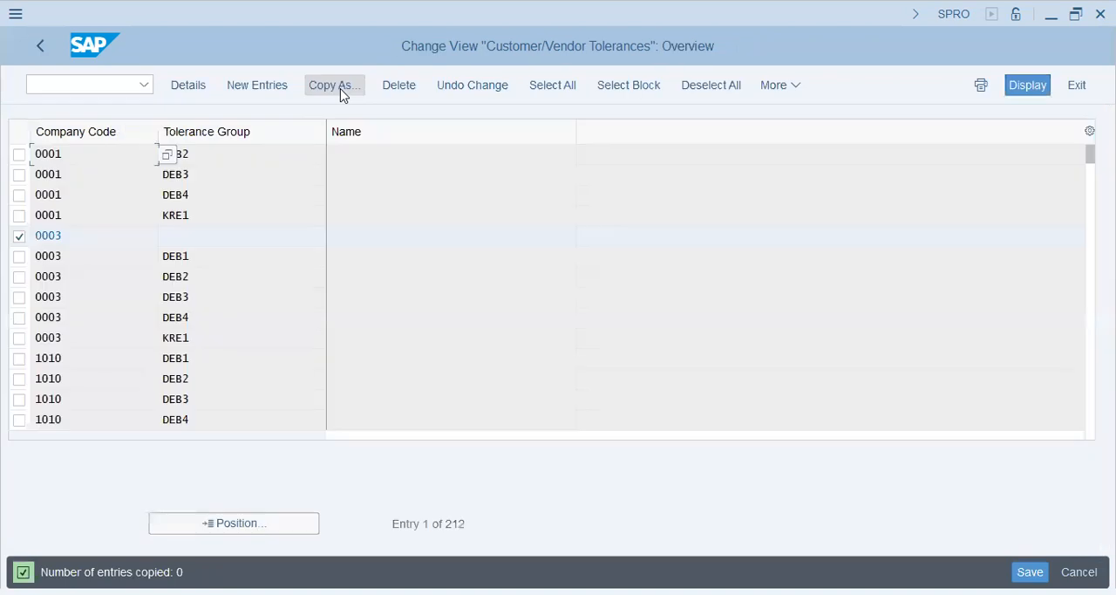
# Create a new tolerance entry for company code T26 with a blank tolerance group, described as "Tolerance for Vendors (manual)"
pyautogui.click(262, 90)
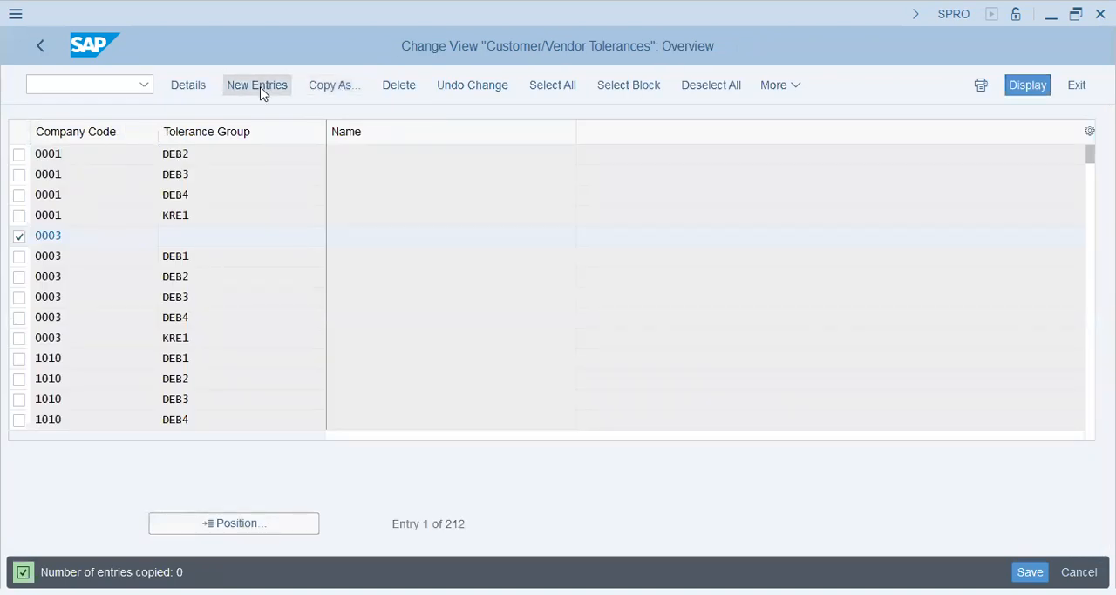
pyautogui.write('t26')
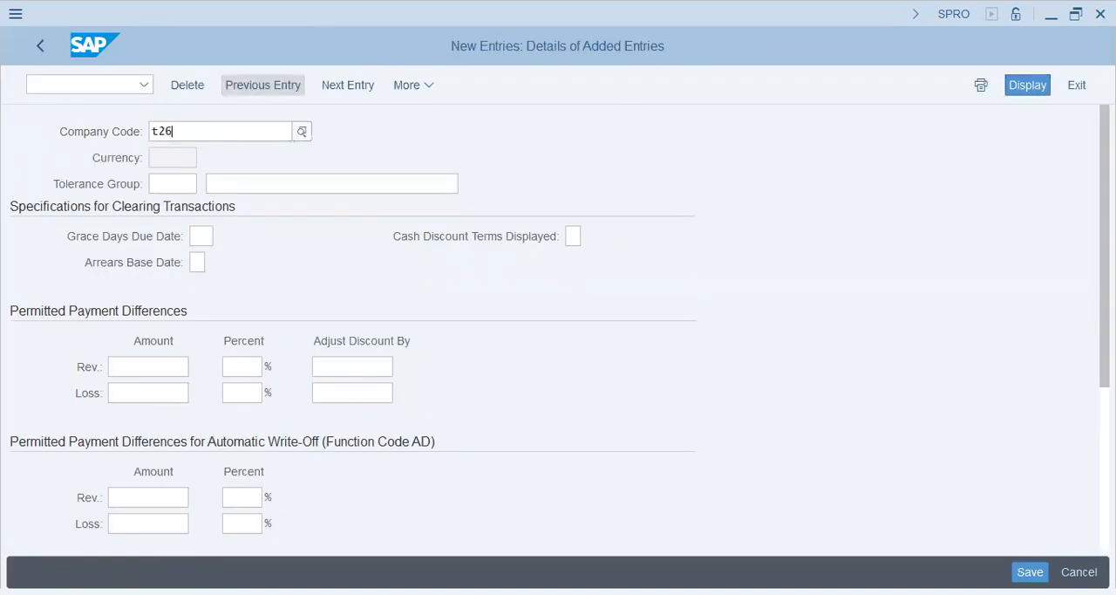
pyautogui.press('Tab')
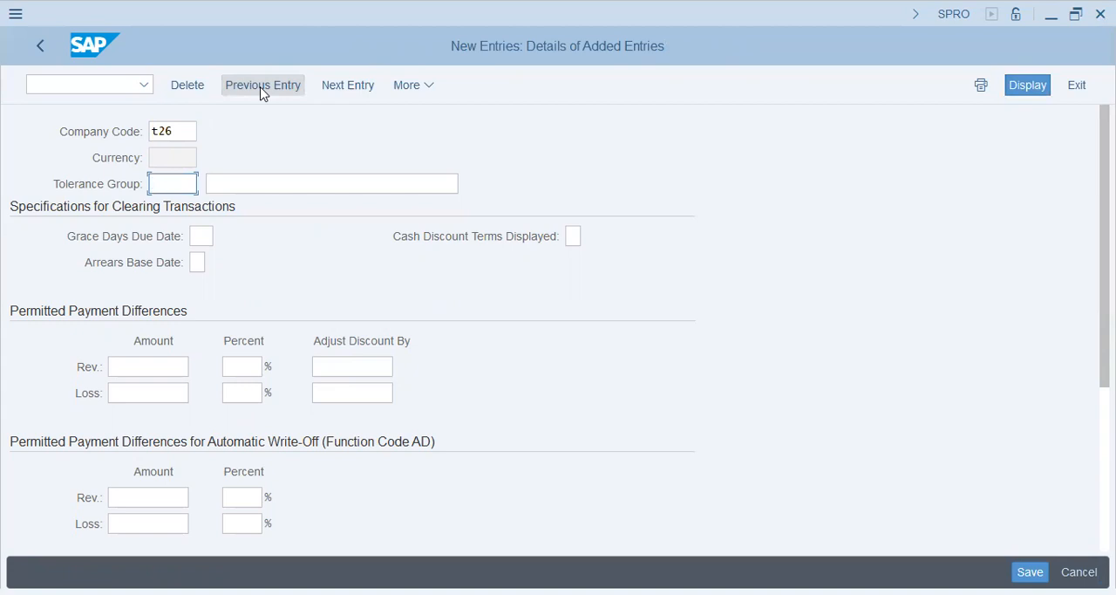
pyautogui.press('Tab')
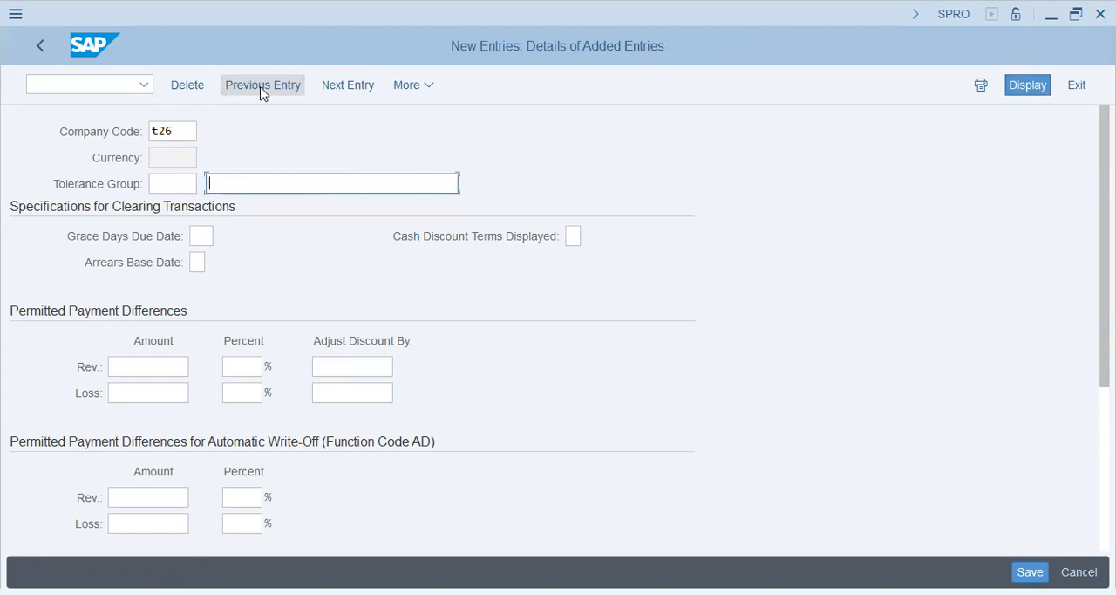
pyautogui.write('Tolerance for Vendors')
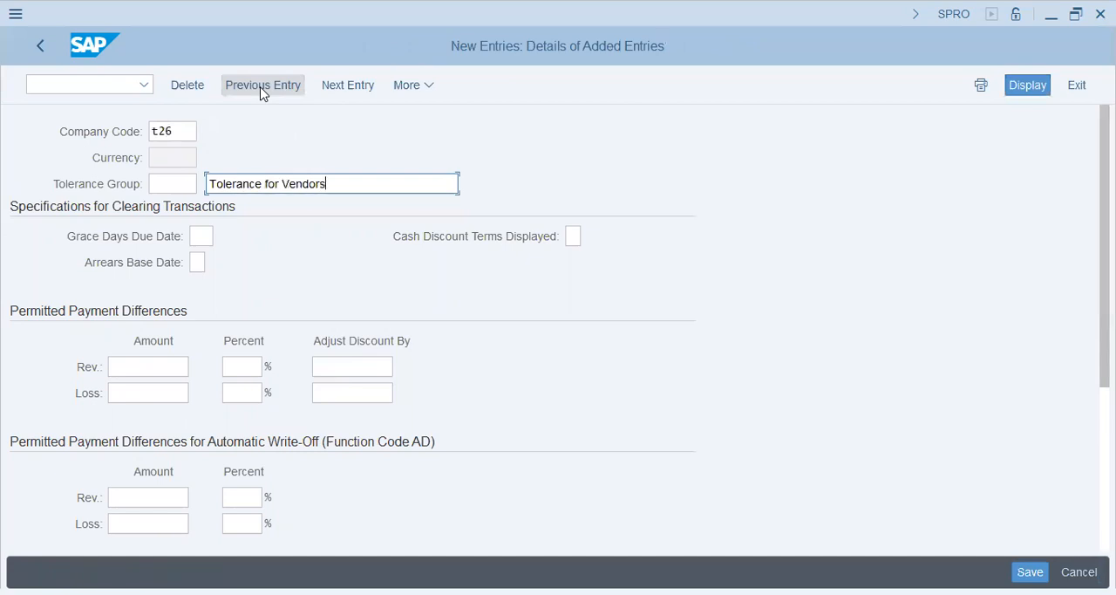
pyautogui.write(' (manual')
# Set the grace days due date to 3 in the clearing transaction specifications
pyautogui.press('Tab')
pyautogui.press('Tab')
pyautogui.hotkey('shift', 'Tab')
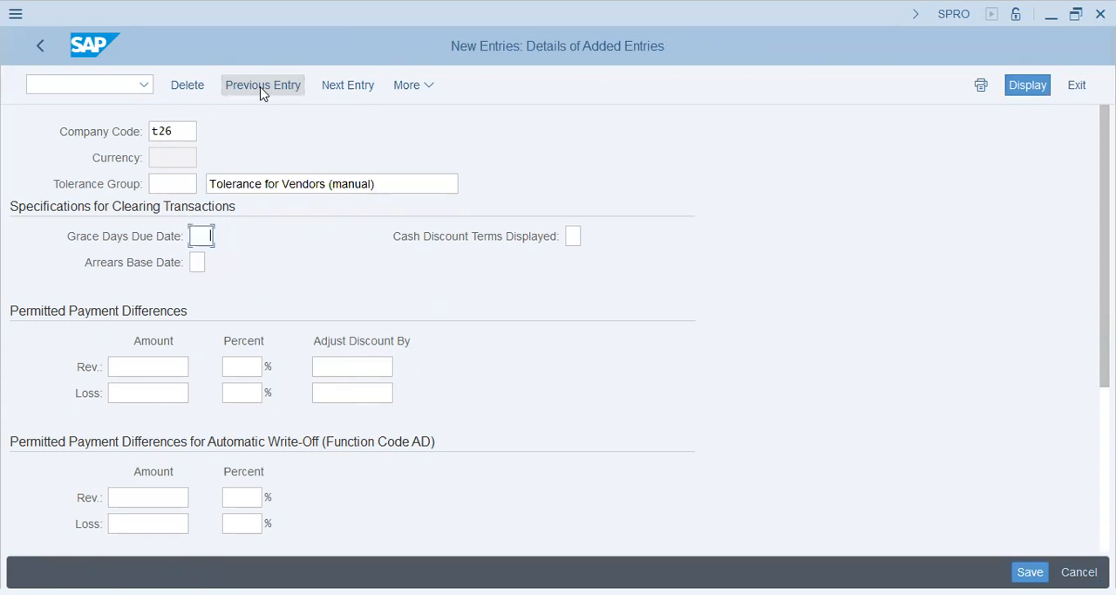
pyautogui.press('Tab')
pyautogui.press('Tab')
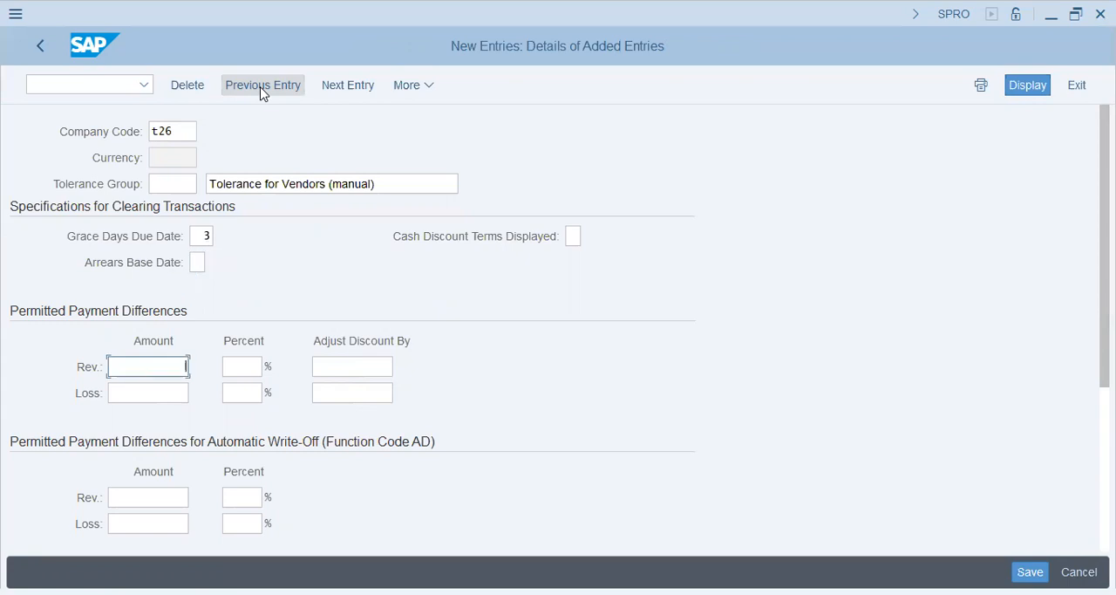
# Set the permitted payment differences to an amount of 999 with 3 percent for revenue and an amount of 999 for loss
pyautogui.press('Tab')
pyautogui.press('Tab')
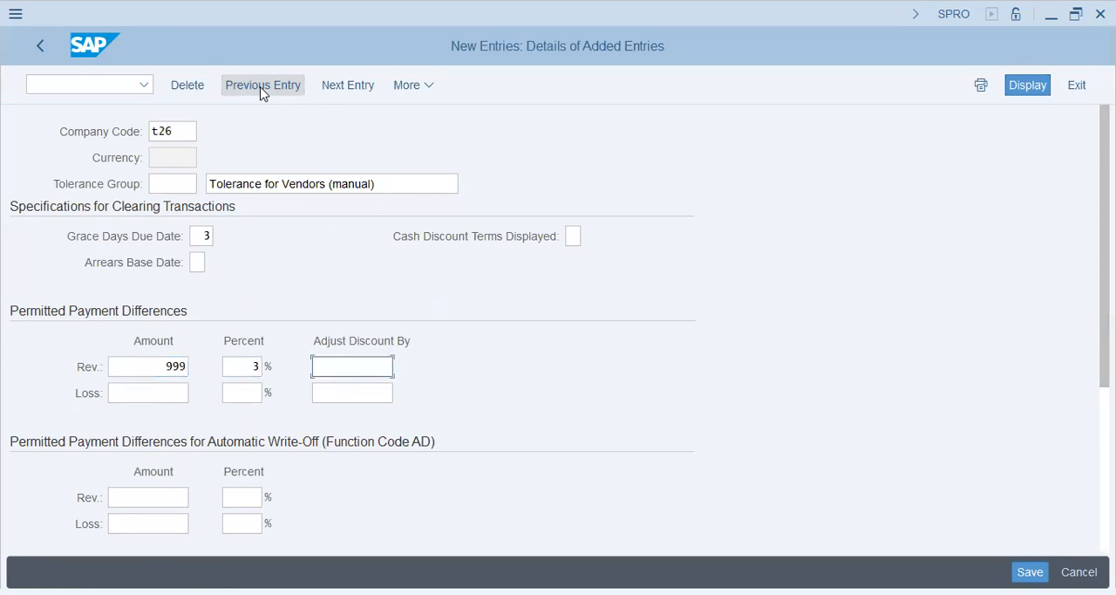
pyautogui.press('Tab')
pyautogui.write('999')
pyautogui.press('Tab')
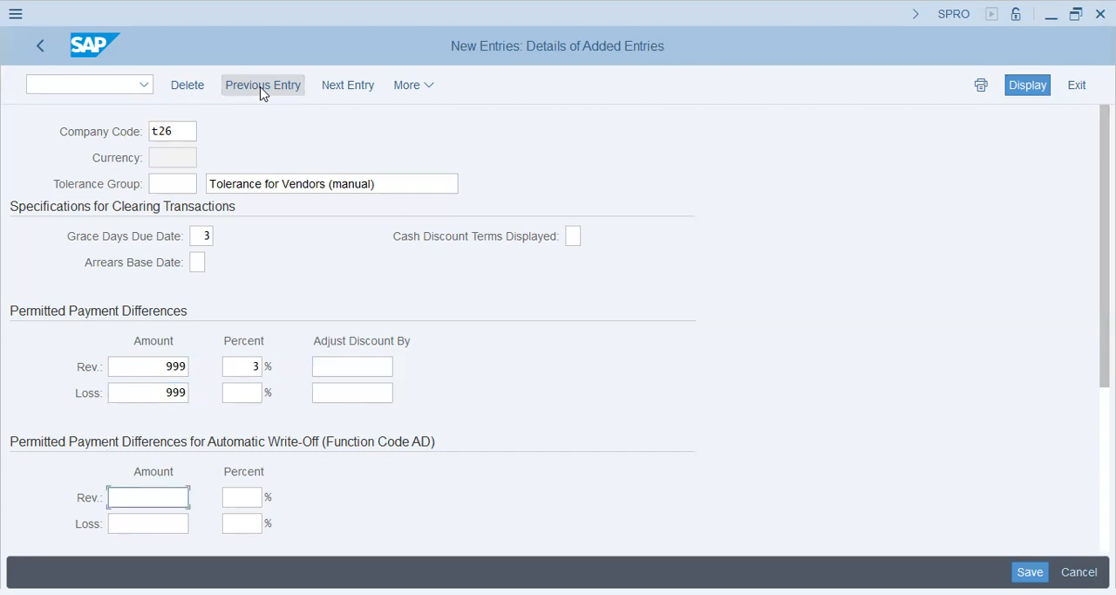
pyautogui.press('Return')
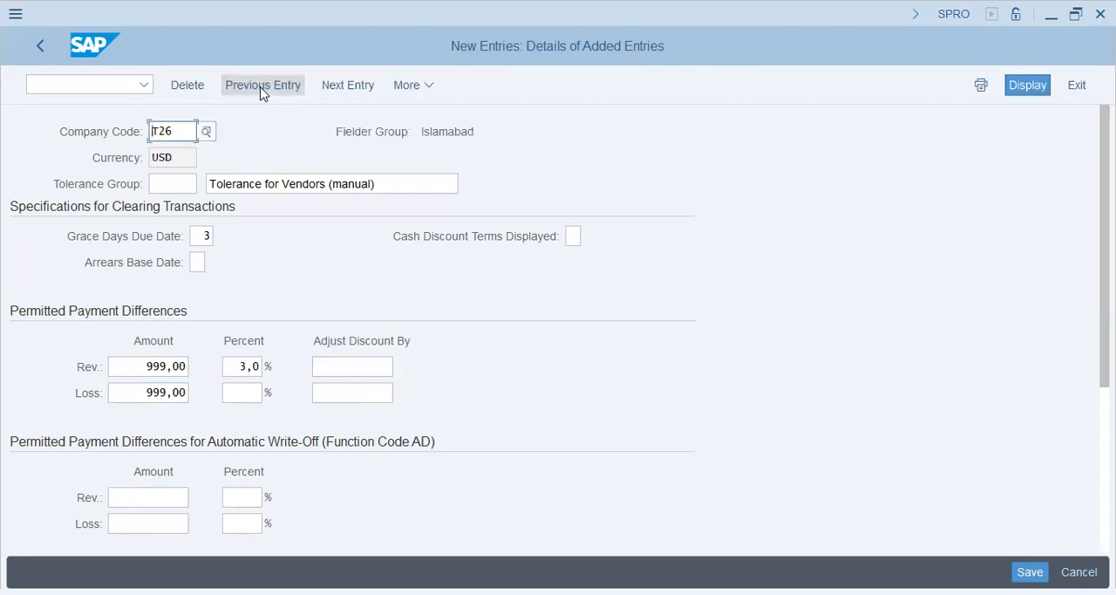
# Set the loss percentage of the permitted payment differences to 3
pyautogui.press('Tab')
pyautogui.press('Down')
pyautogui.press('Down')
pyautogui.press('Down')
pyautogui.press('Up')
pyautogui.press('Right')
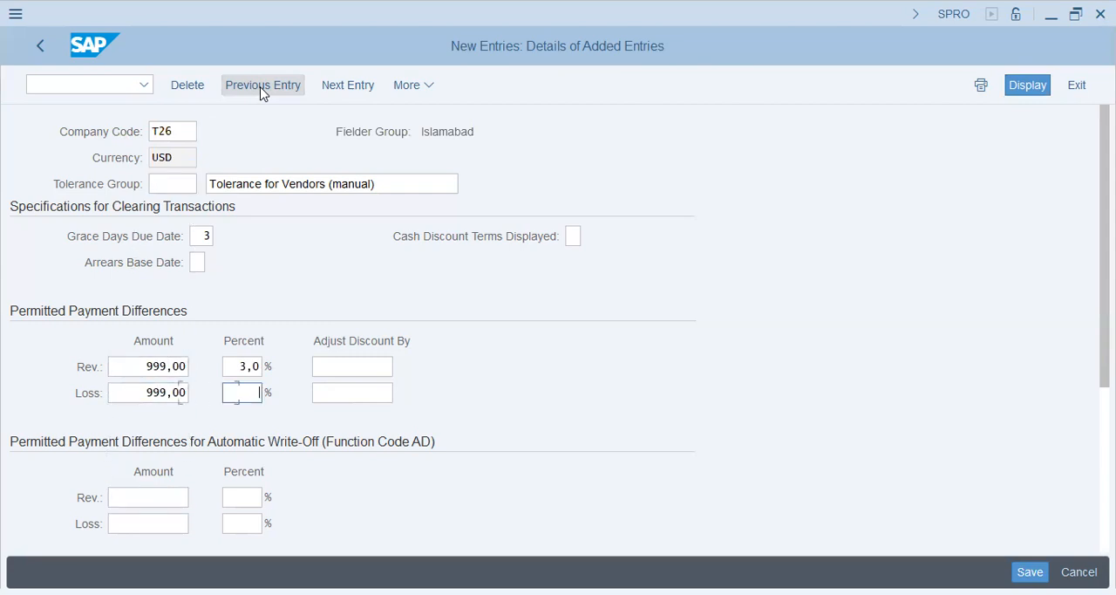
pyautogui.write('3')
pyautogui.press('Return')
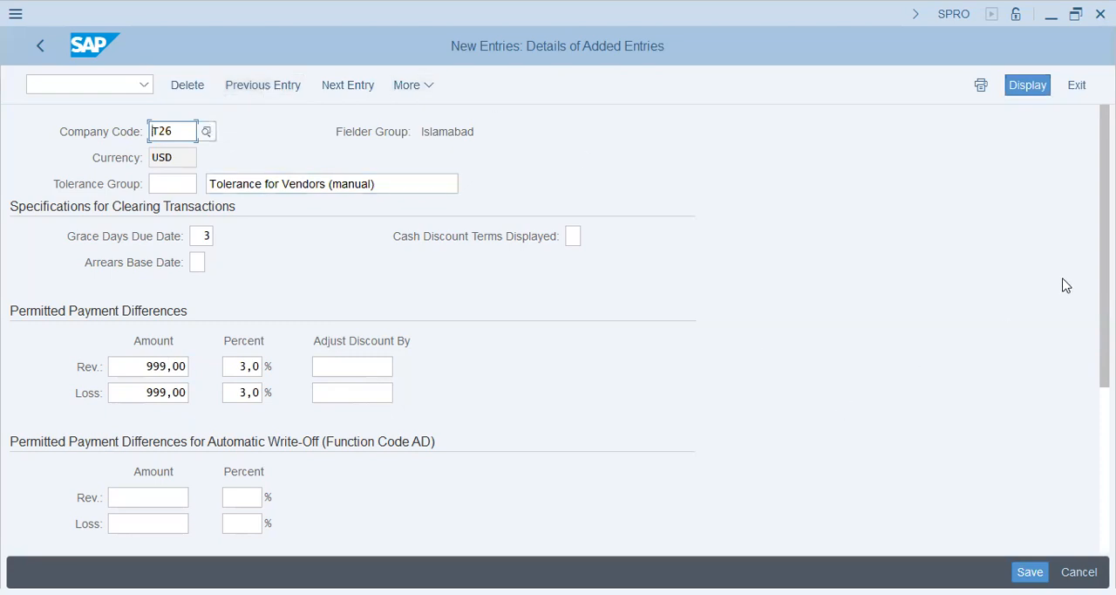
# Set Adjust Discount By to 1,5 for both revenue and loss in the permitted payment differences
pyautogui.scroll(-3, 1082, 278)
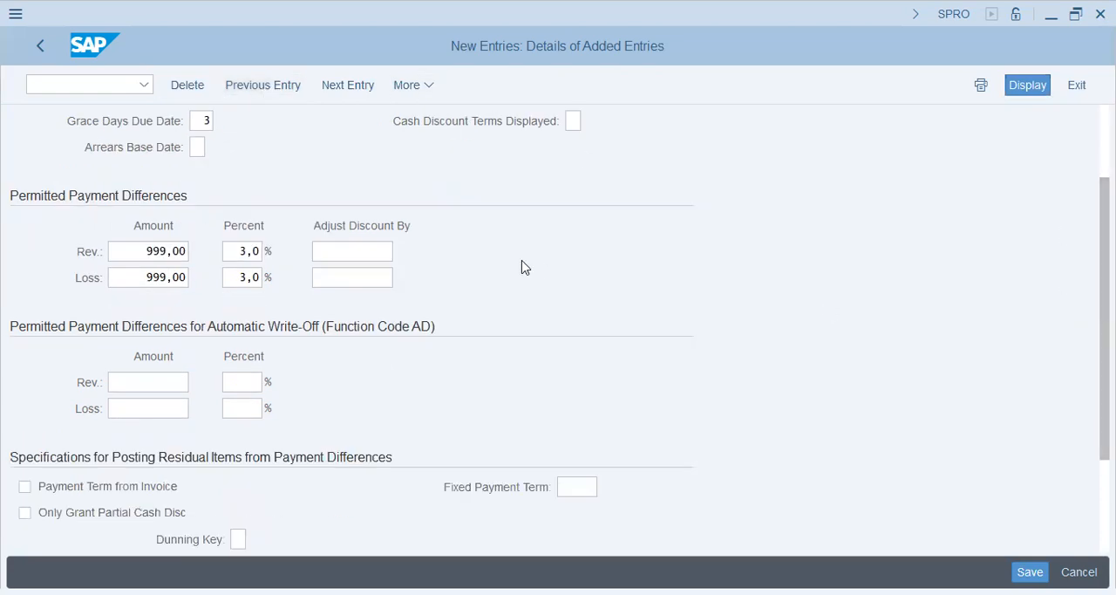
pyautogui.click(350, 252)
pyautogui.write('1.5')
pyautogui.write('5')
pyautogui.press('Tab')
pyautogui.write('1,5')
pyautogui.press('Tab')
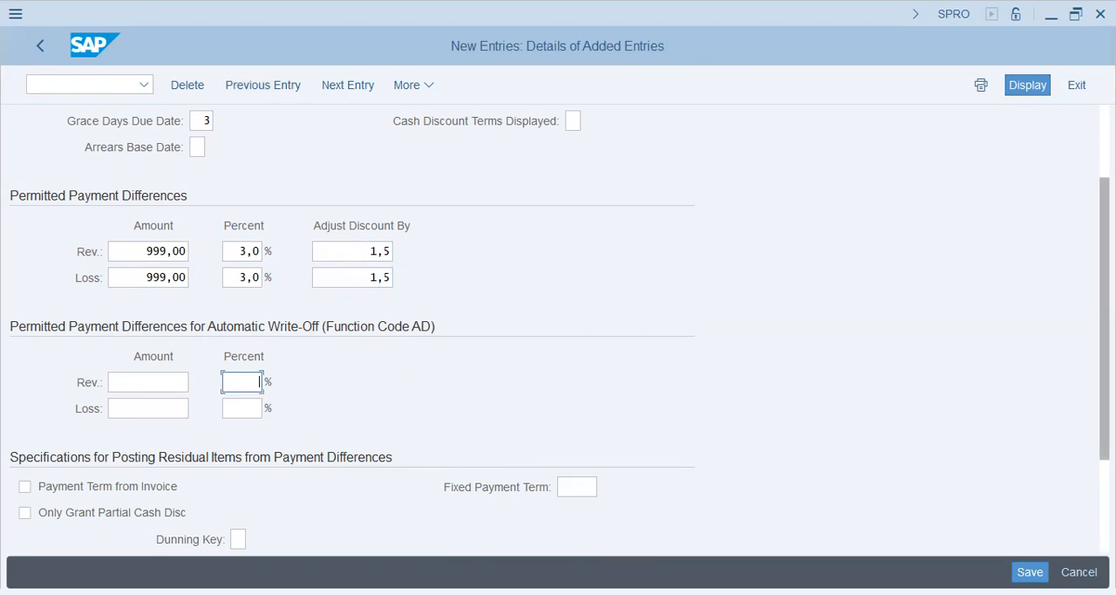
pyautogui.scroll(-3, 558, 327)
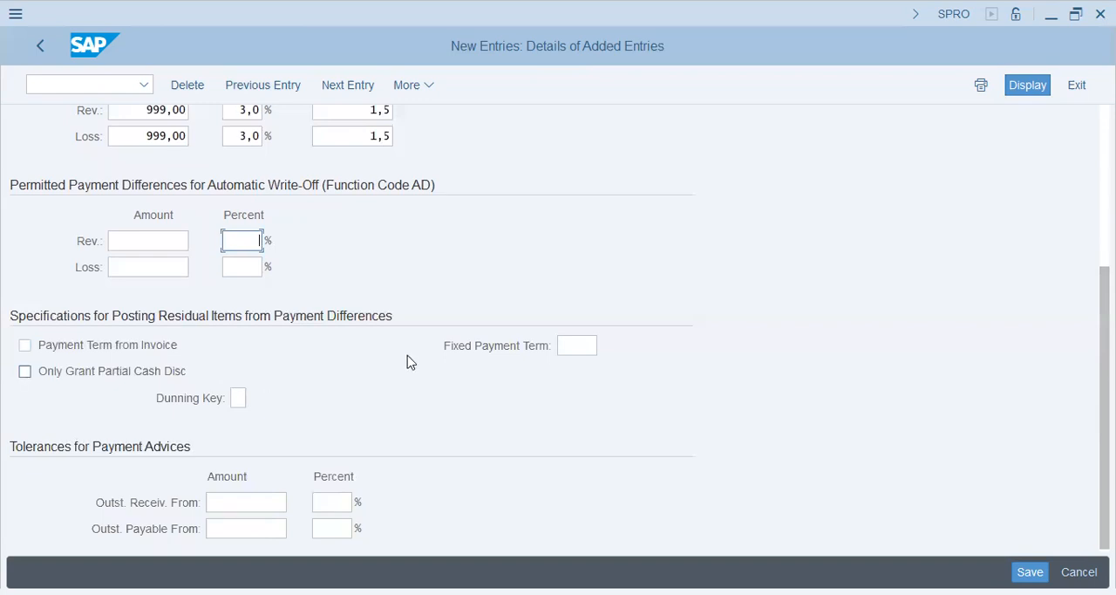
pyautogui.click(588, 342)
pyautogui.click(607, 349)
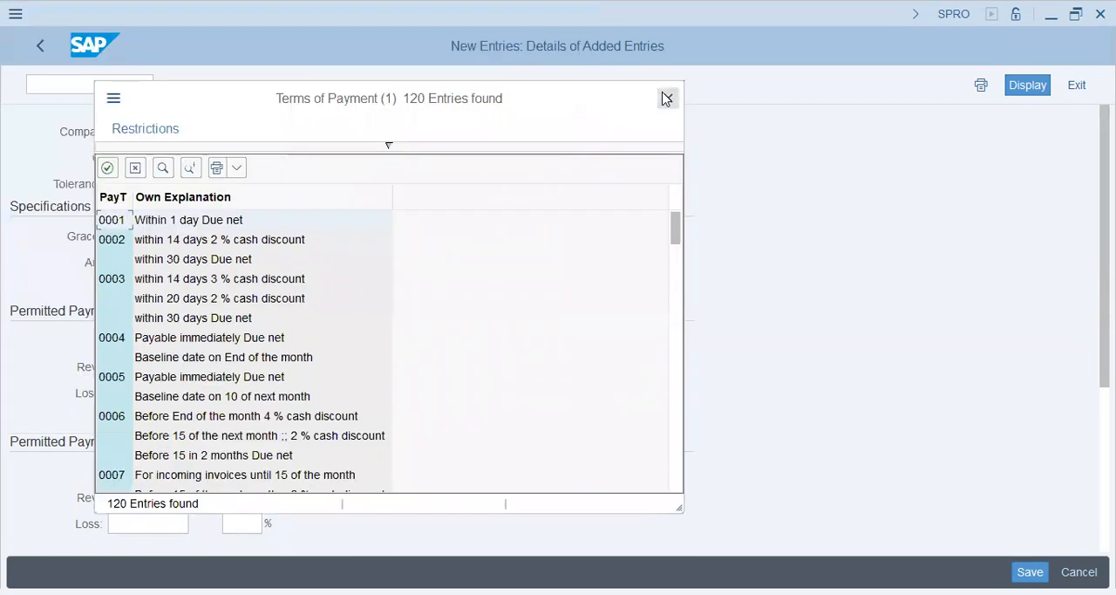
pyautogui.press('Escape')
# Set the automatic write-off payment differences to an amount of 100 and 1 percent for both revenue and loss
pyautogui.scroll(-3, 157, 489)
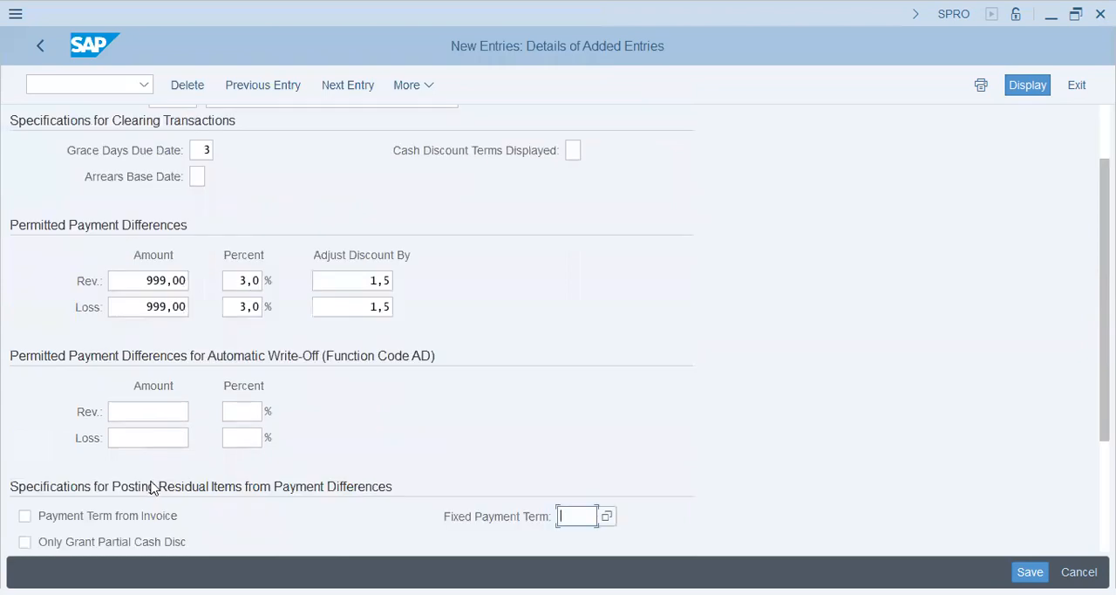
pyautogui.click(167, 413)
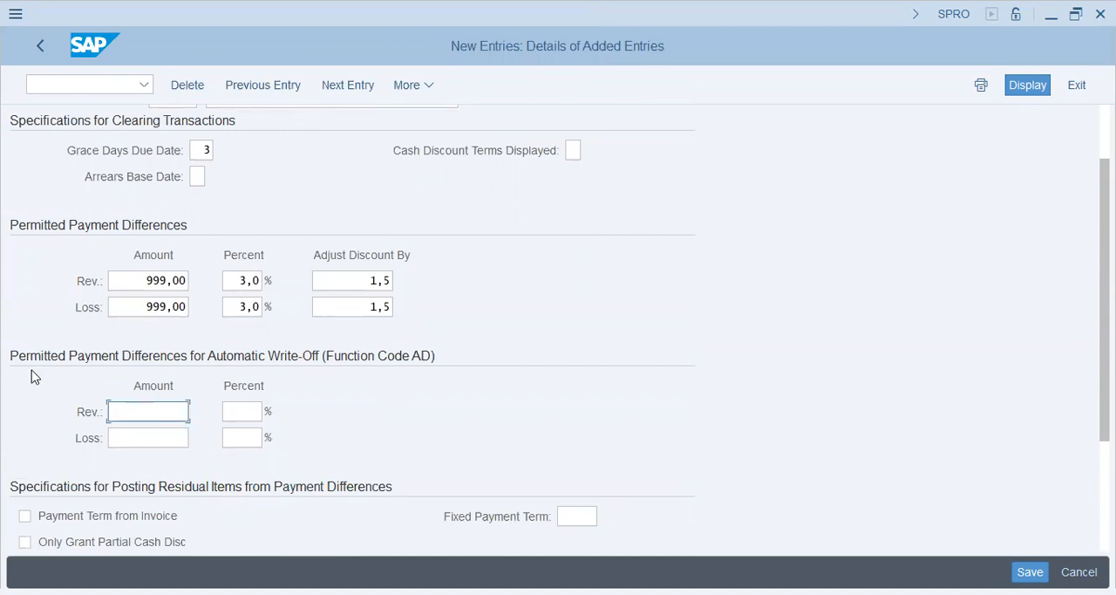
pyautogui.write('00')
pyautogui.press('Tab')
pyautogui.write('100')
pyautogui.press('Up')
pyautogui.press('Tab')
pyautogui.press('Down')
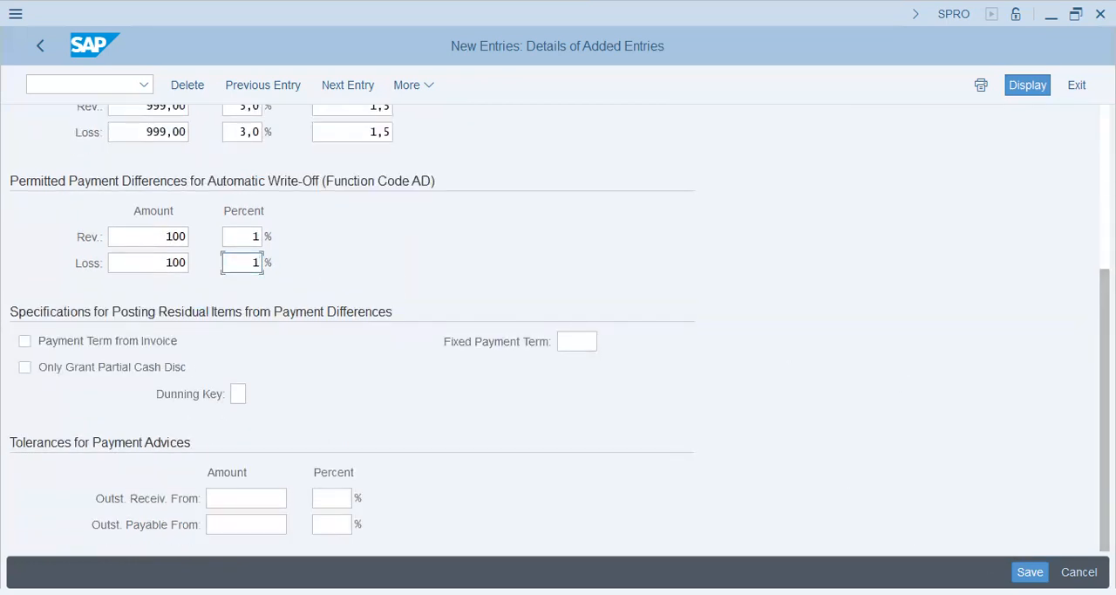
# Save the tolerance entry to the existing customizing request SA2K900428 for the T26 FIELDER Group
pyautogui.click(1030, 572)
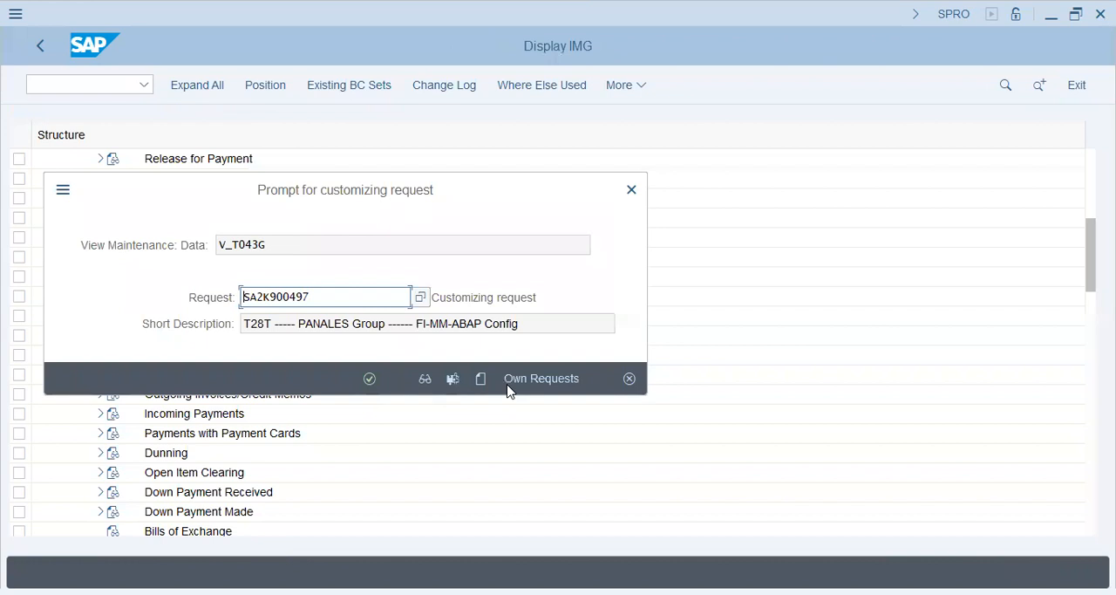
pyautogui.click(532, 382)
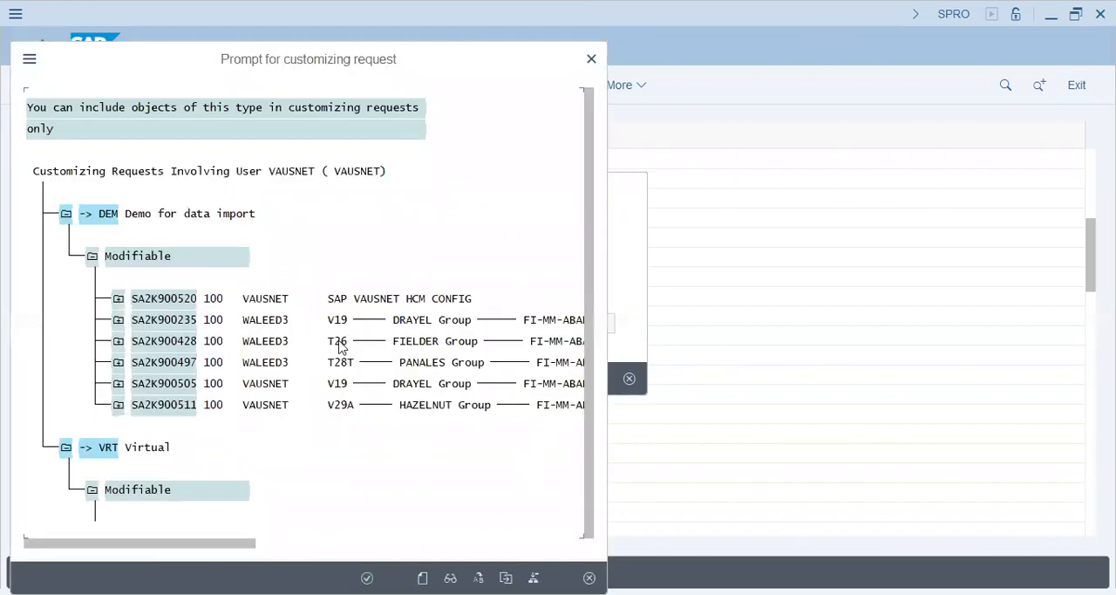
pyautogui.doubleClick(341, 347)
pyautogui.click(370, 379)
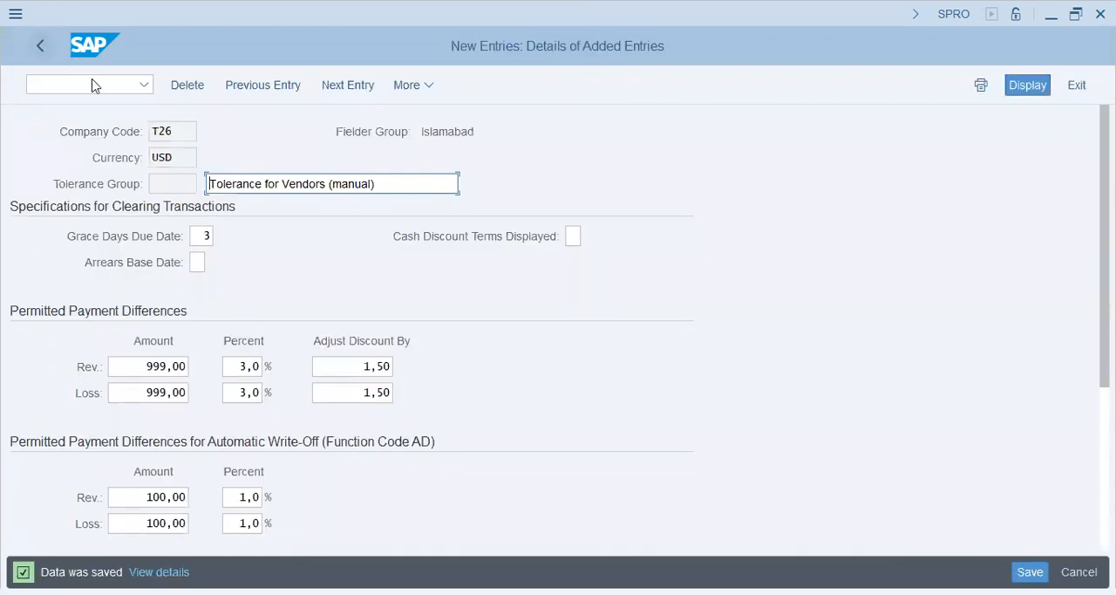
pyautogui.click(179, 158)
pyautogui.click(82, 81)
pyautogui.write('/nf-54')
pyautogui.press('Return')
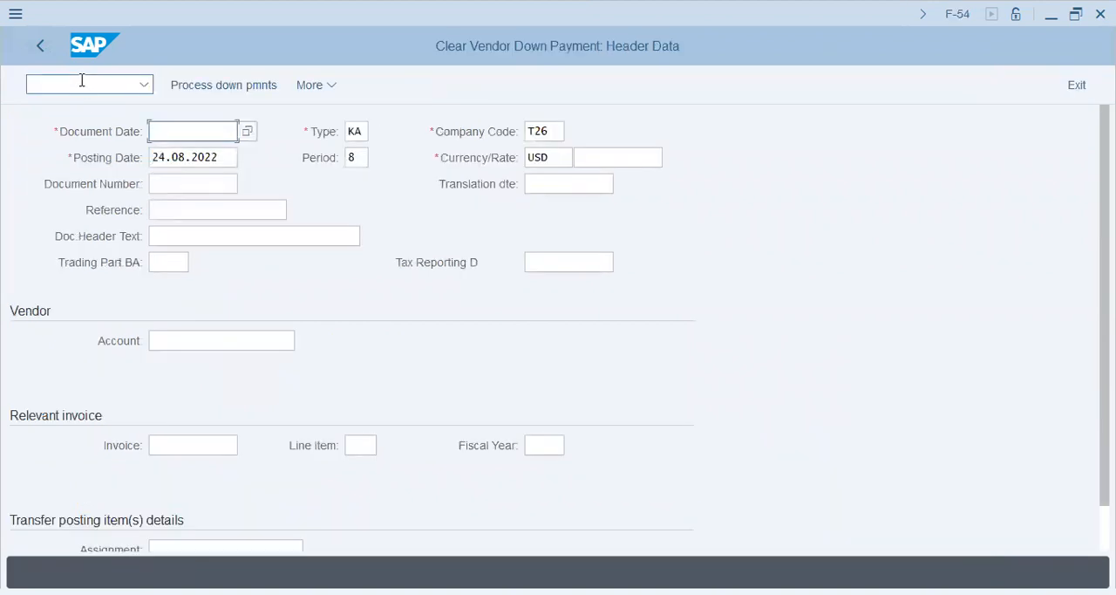
# Open transaction F-53 for posting outgoing payments
pyautogui.click(82, 80)
pyautogui.write('/')
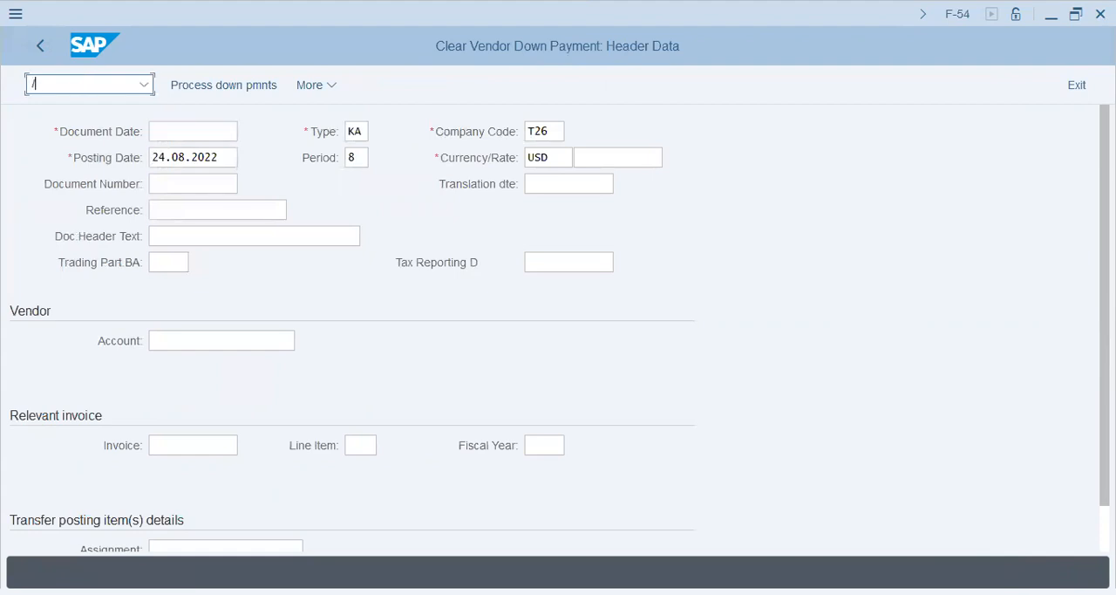
pyautogui.write('nf-53')
pyautogui.press('Return')
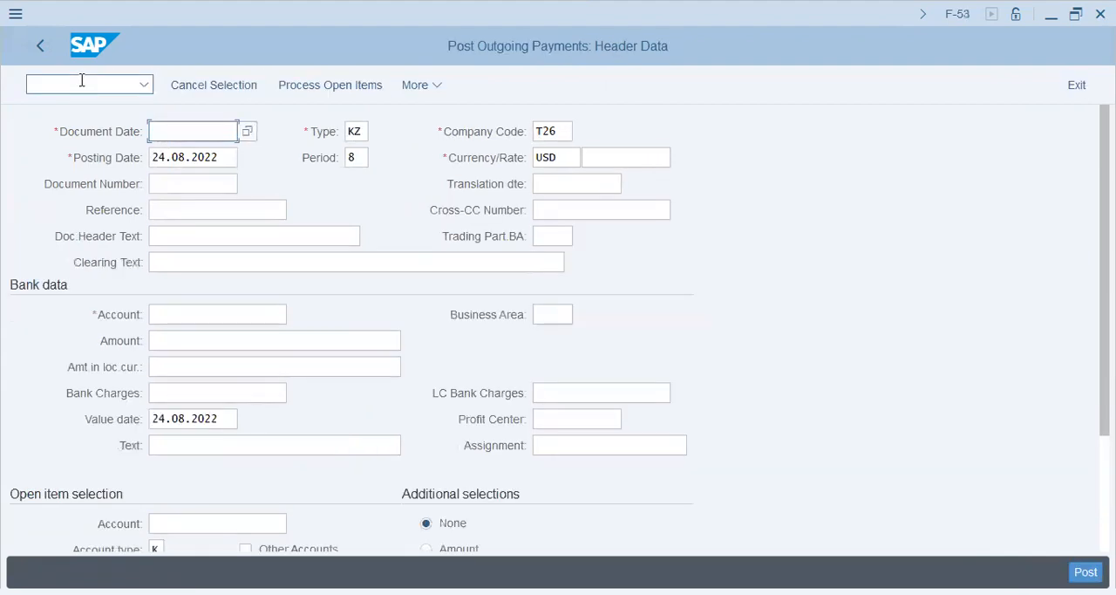
# Enter document date 24.08.2022, the 22AUG vendor reference and the vendor's "Partial Payment" document header text, reusing earlier entries
pyautogui.press('Down')
pyautogui.press('Return')
pyautogui.press('Down')
pyautogui.press('Down')
pyautogui.press('Down')
pyautogui.press('Down')
pyautogui.press('Return')
# Fill the bank data with the bank account number, amount 1, the vendor's "Partial Payment" text and the 22AUG vendor assignment
pyautogui.press('Down')
pyautogui.press('Down')
pyautogui.press('Return')
pyautogui.press('Down')
pyautogui.press('Down')
pyautogui.press('Down')
pyautogui.press('Return')
pyautogui.press('Down')
pyautogui.press('Down')
pyautogui.press('Down')
pyautogui.press('Down')
pyautogui.press('Down')
pyautogui.press('Down')
pyautogui.press('Return')
pyautogui.press('Tab')
pyautogui.press('Down')
pyautogui.press('Down')
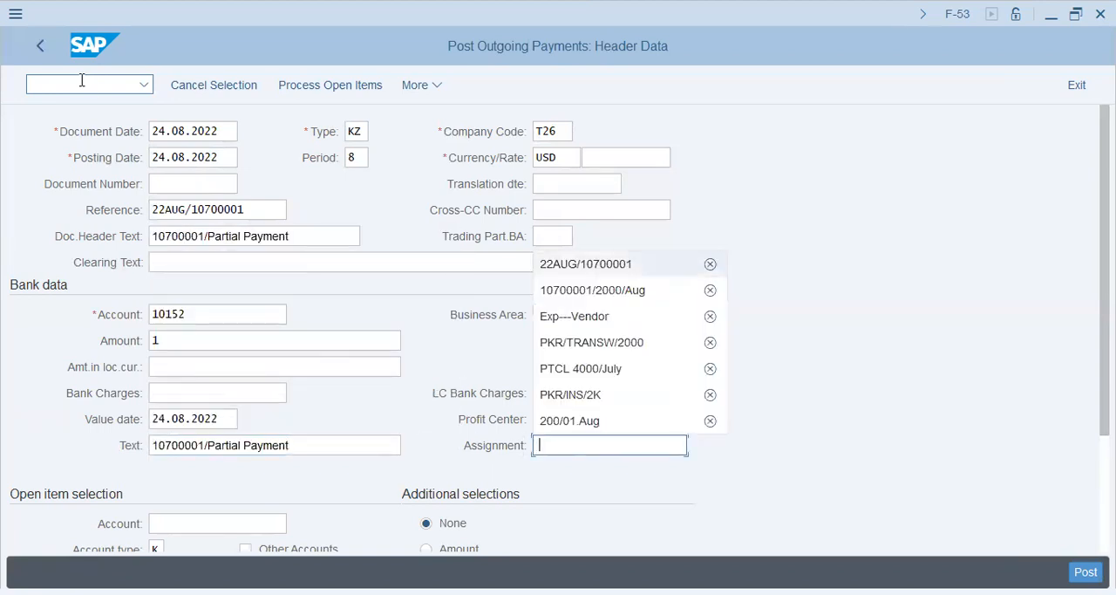
pyautogui.press('Return')
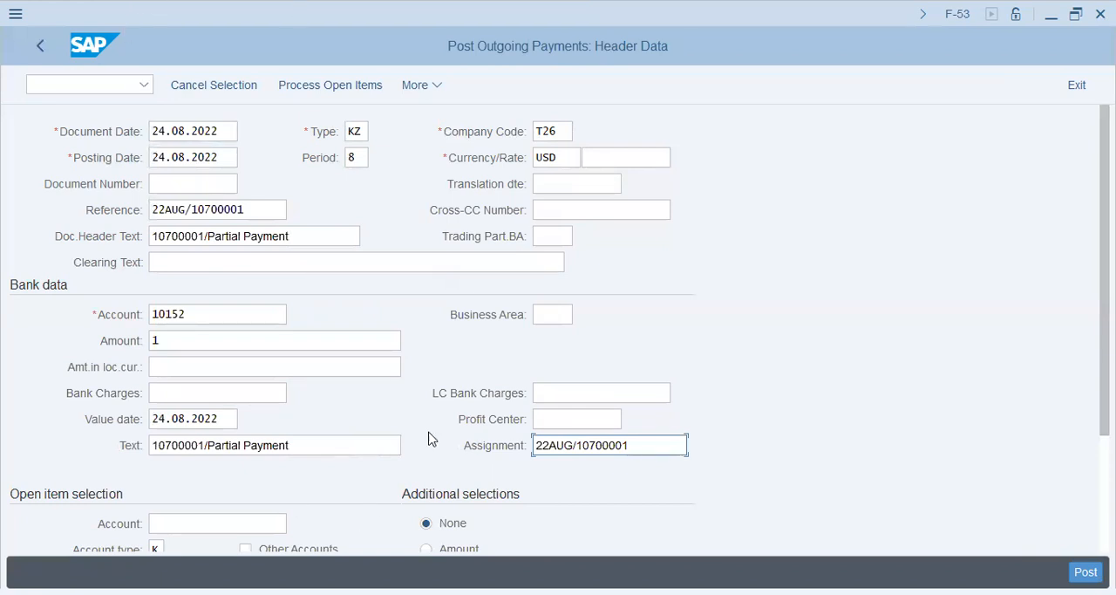
# Set the payment document's currency to PKR
pyautogui.click(572, 157)
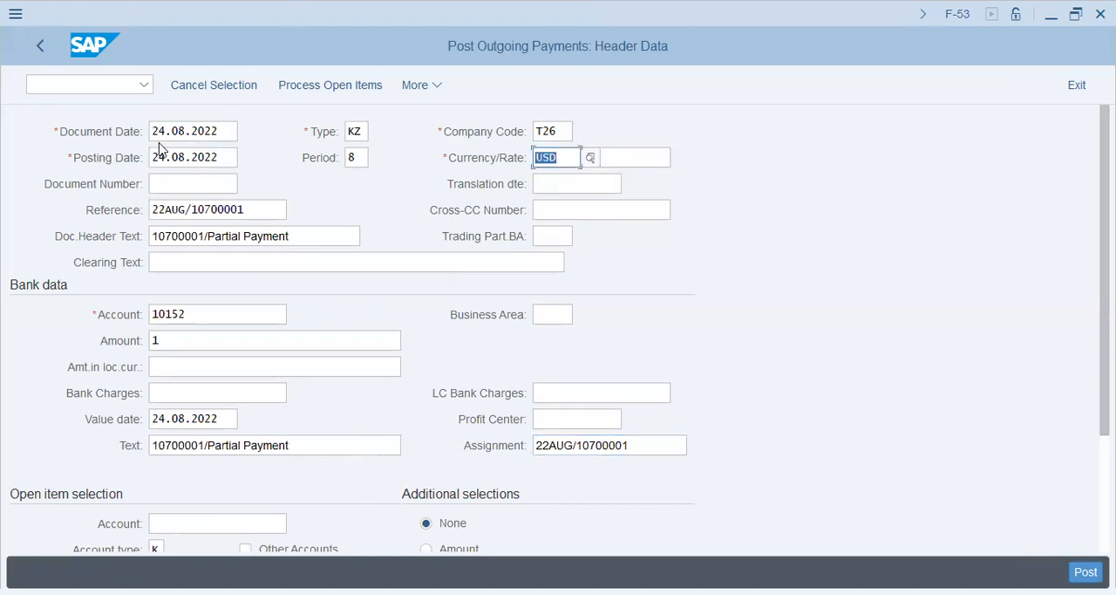
pyautogui.write('pkr')
pyautogui.press('Tab')
pyautogui.press('Tab')
pyautogui.press('Tab')
pyautogui.press('Tab')
pyautogui.press('Up')
pyautogui.press('Up')
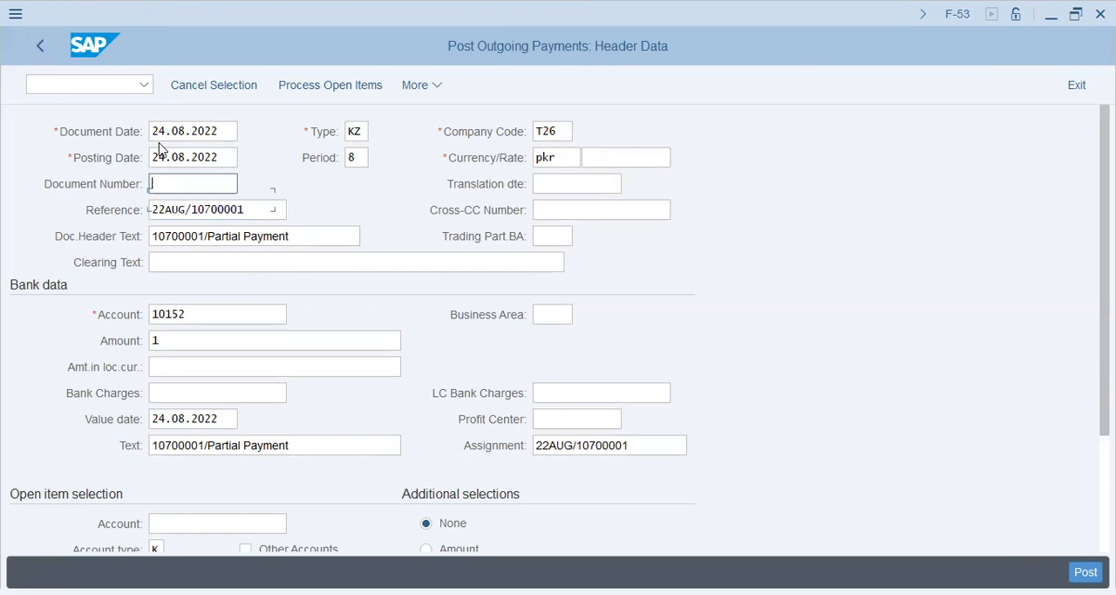
# Enter the vendor's account number in the open item selection
pyautogui.press('Down')
pyautogui.press('Down')
pyautogui.press('Down')
pyautogui.press('Down')
pyautogui.press('Down')
pyautogui.press('Down')
pyautogui.press('Down')
pyautogui.press('Down')
pyautogui.press('Down')
pyautogui.press('Down')
pyautogui.press('Down')
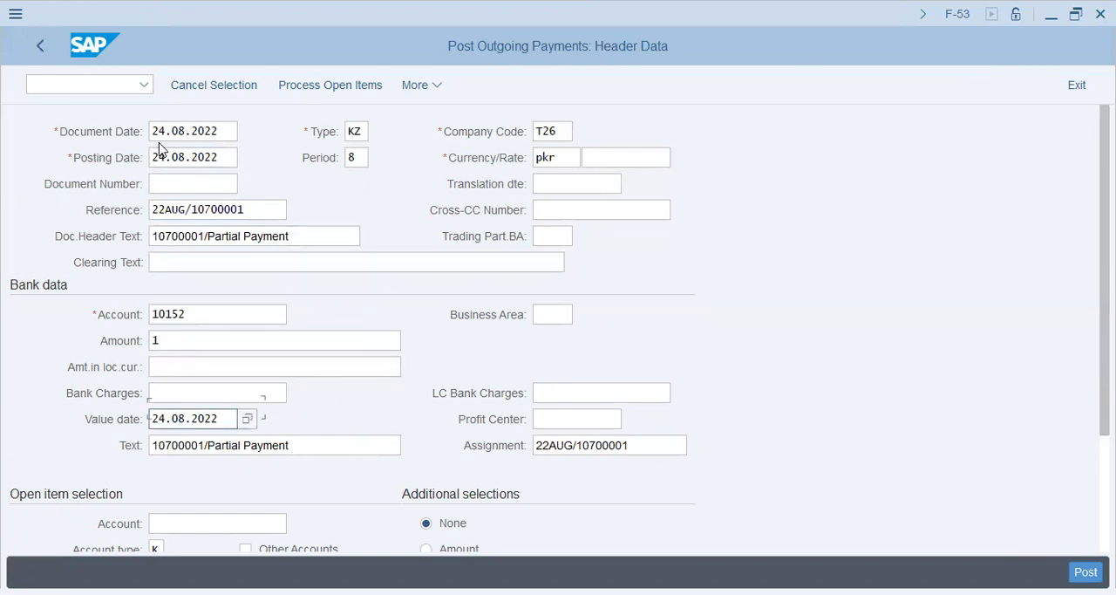
pyautogui.write('10700001')
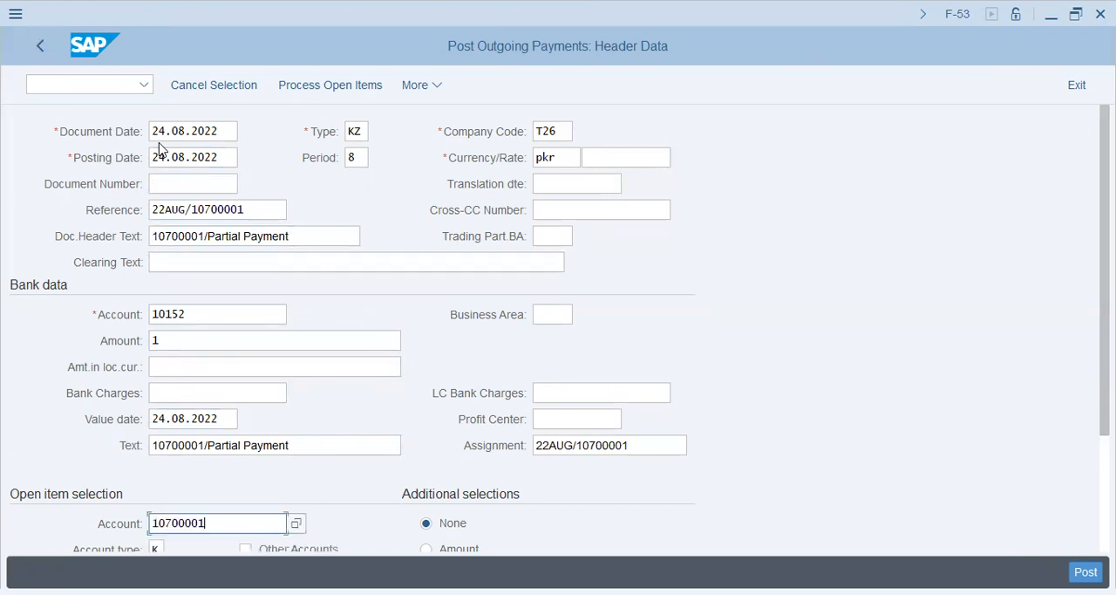
# Process the vendor's open items and deactivate both of them
pyautogui.click(316, 91)
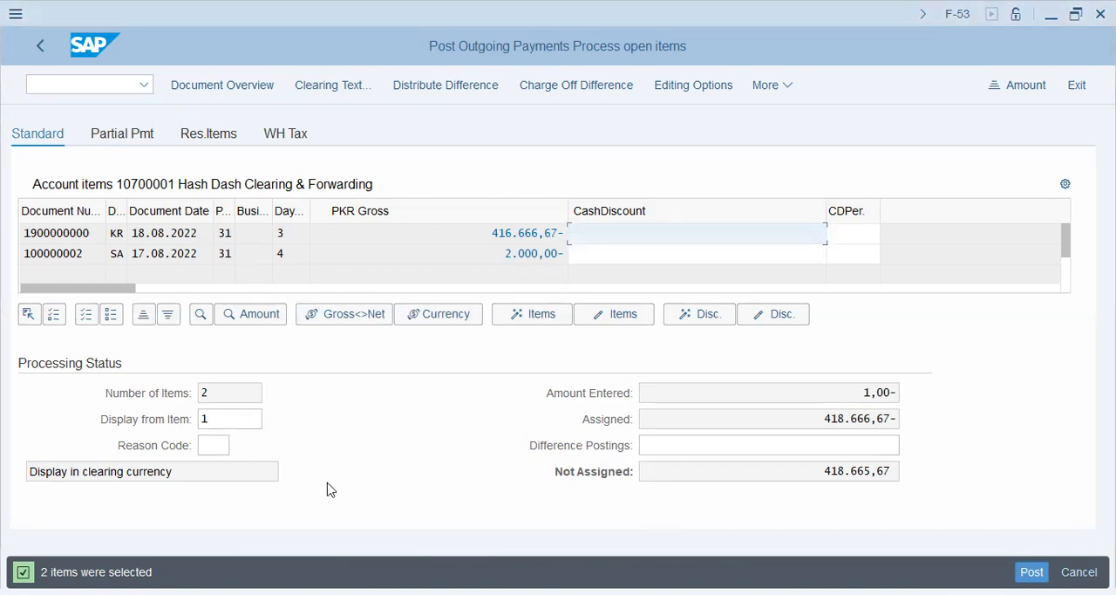
pyautogui.click(481, 253)
pyautogui.click(479, 233)
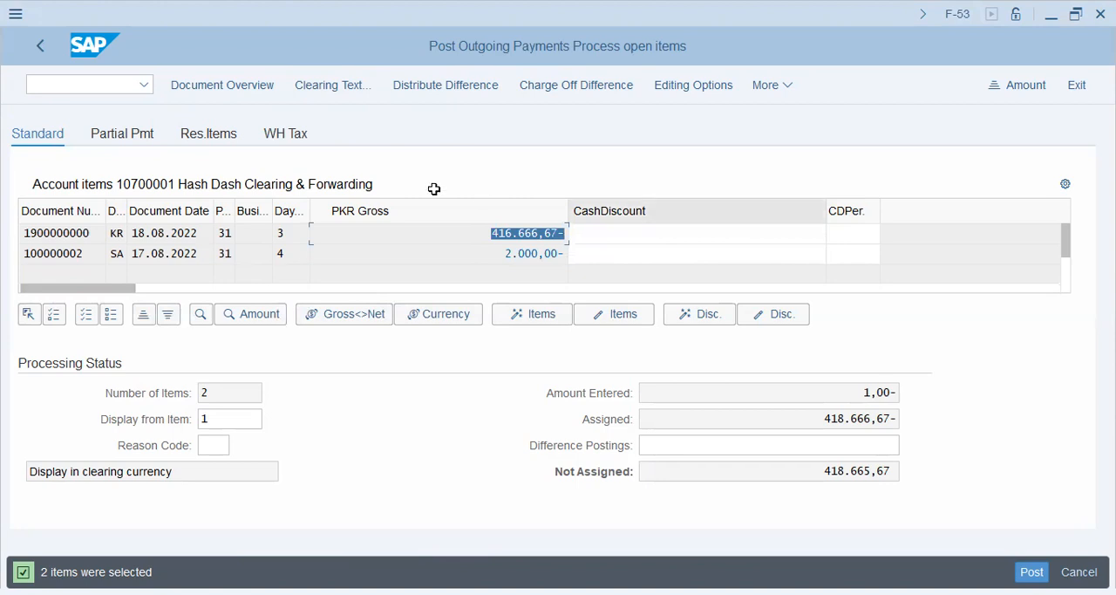
pyautogui.click(535, 234)
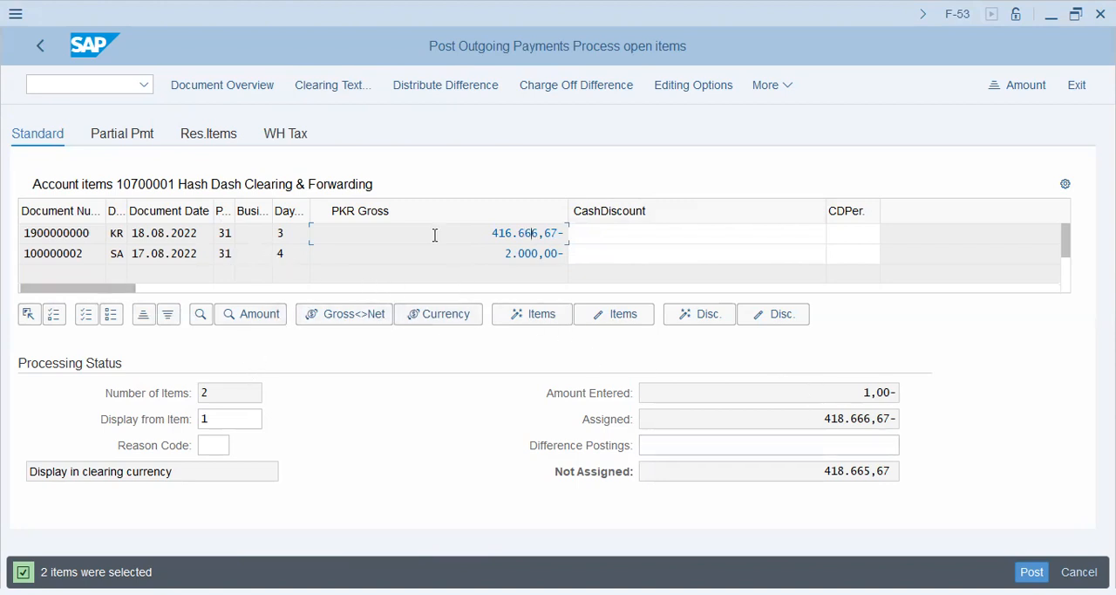
pyautogui.doubleClick(523, 233)
pyautogui.doubleClick(527, 253)
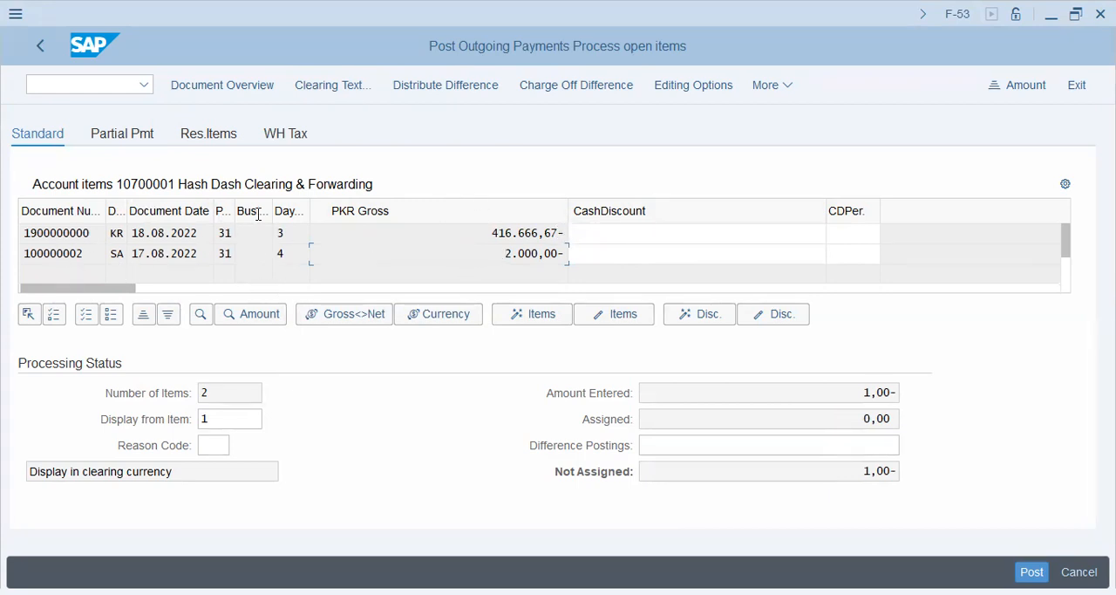
# Widen the posting key column, select all open items and activate them for the payment
pyautogui.moveTo(234, 211); pyautogui.dragTo(276, 213)
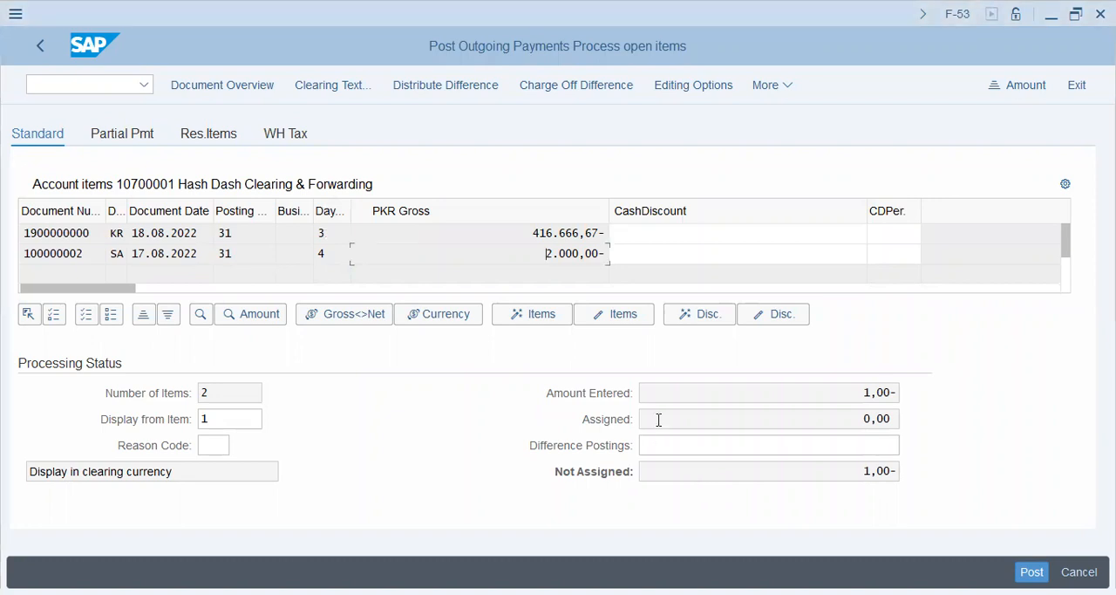
pyautogui.click(564, 254)
pyautogui.doubleClick(564, 255)
pyautogui.doubleClick(563, 255)
pyautogui.click(80, 323)
pyautogui.click(559, 316)
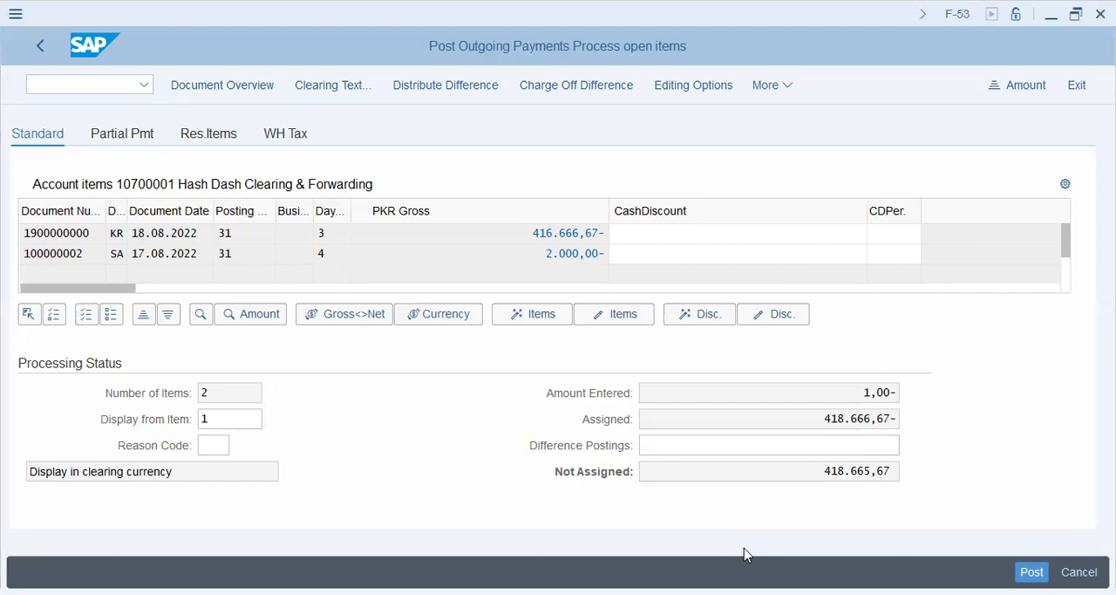
# Deactivate the 416.666,67 PKR open item so only the 2.000,00 PKR item is assigned to the payment
pyautogui.click(509, 410)
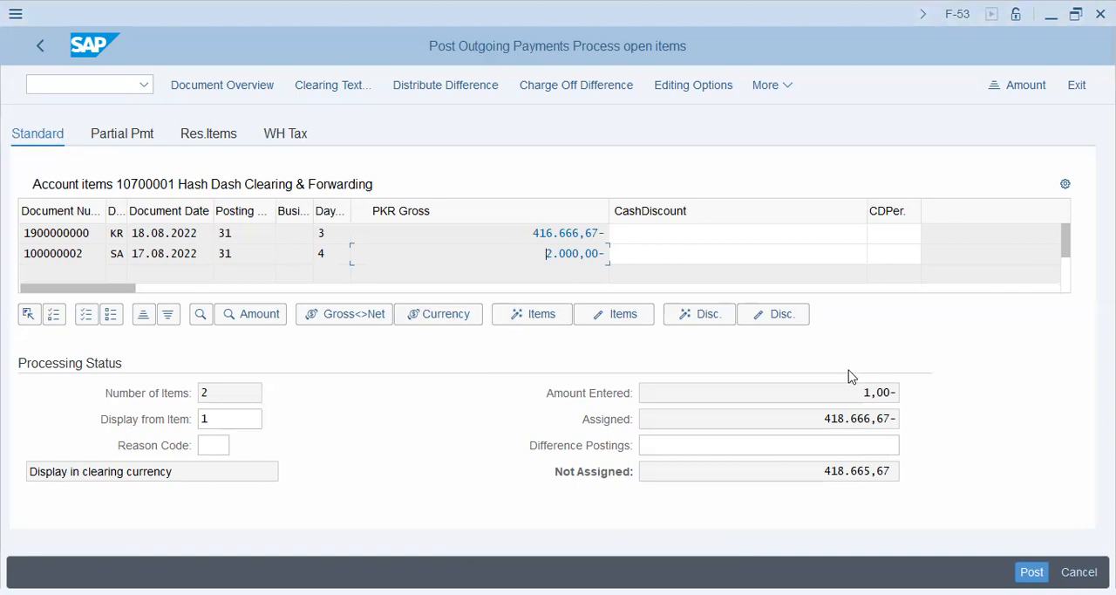
pyautogui.click(85, 317)
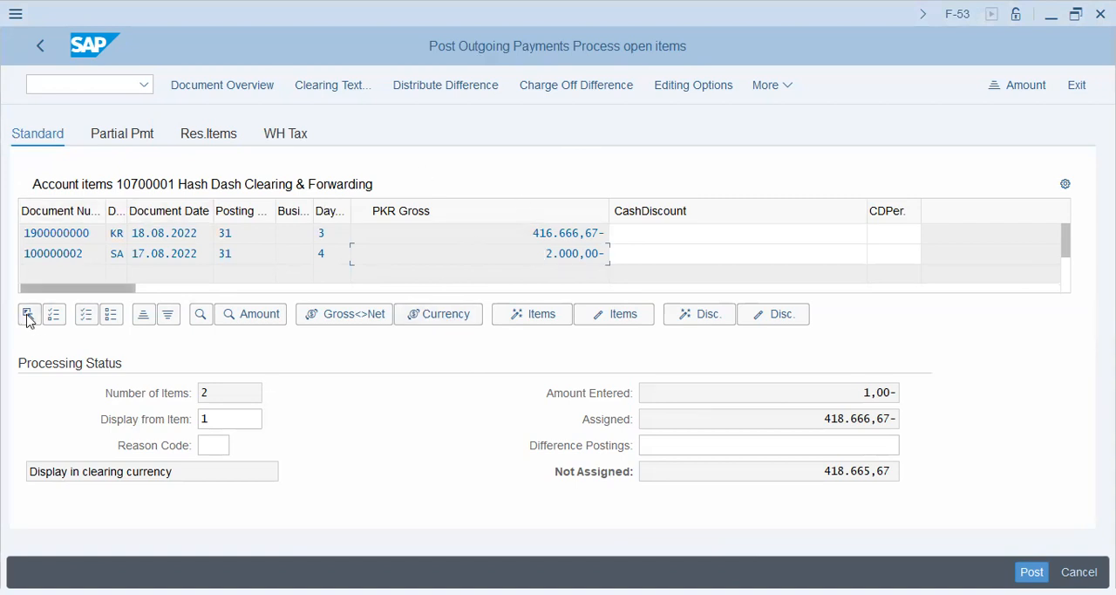
pyautogui.click(114, 324)
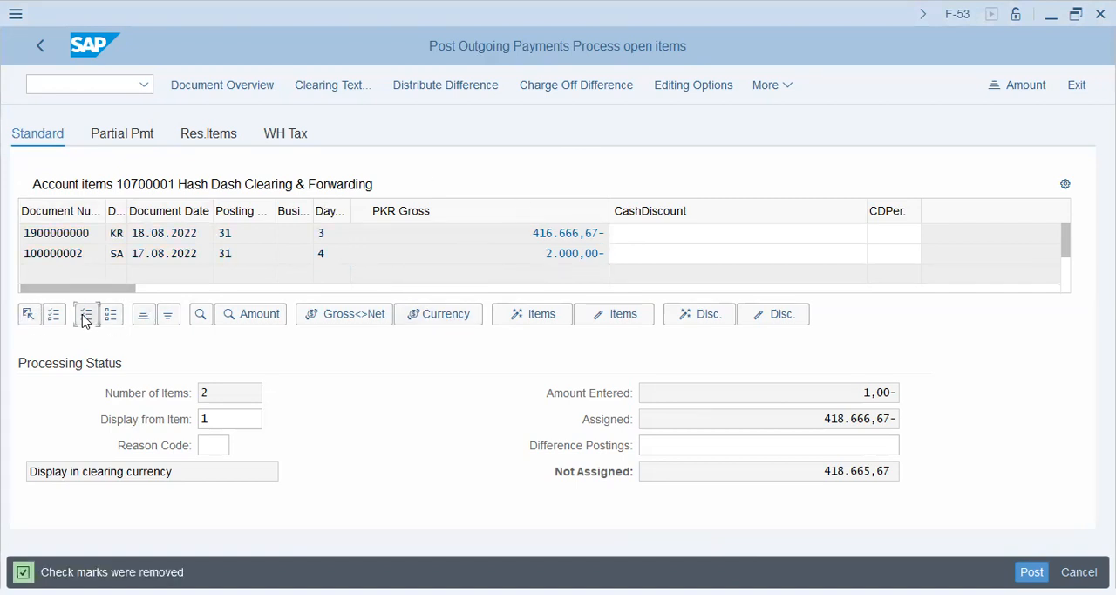
pyautogui.doubleClick(567, 233)
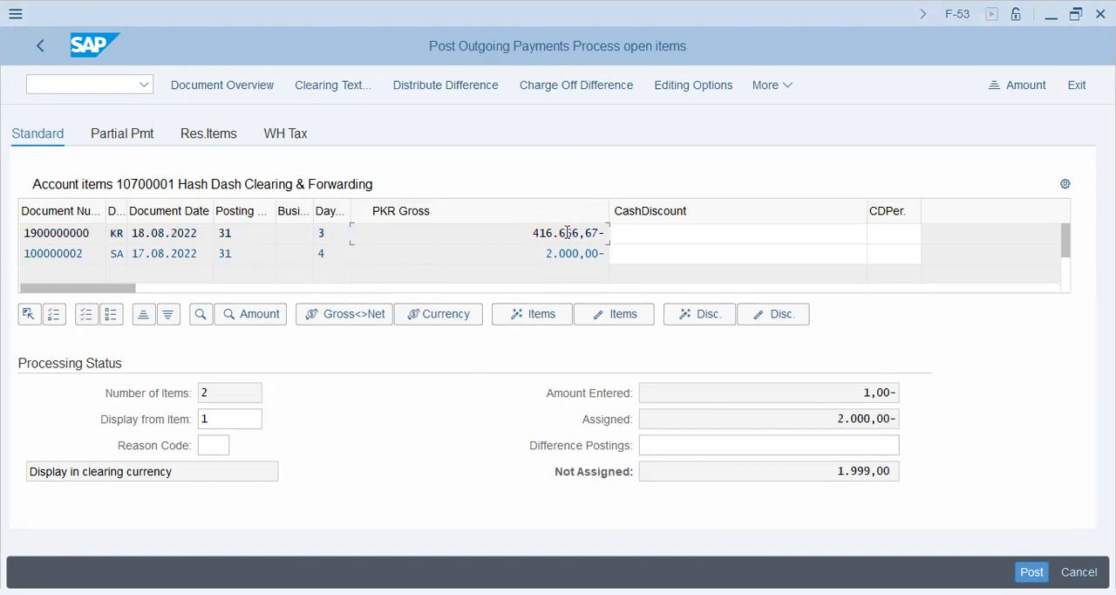
pyautogui.moveTo(828, 419); pyautogui.dragTo(939, 419)
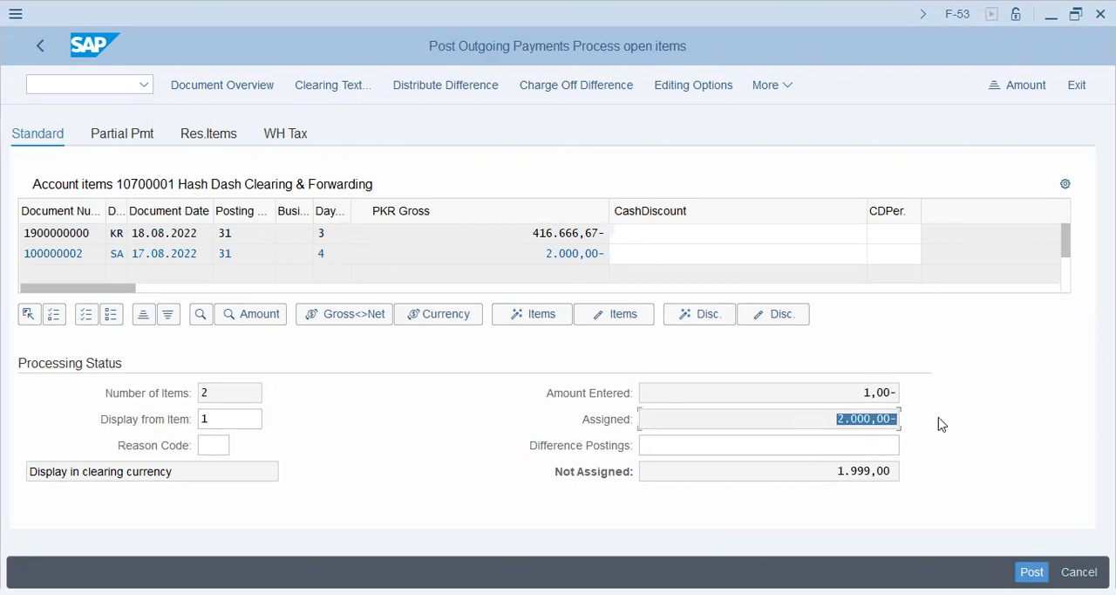
pyautogui.moveTo(863, 393); pyautogui.dragTo(904, 393)
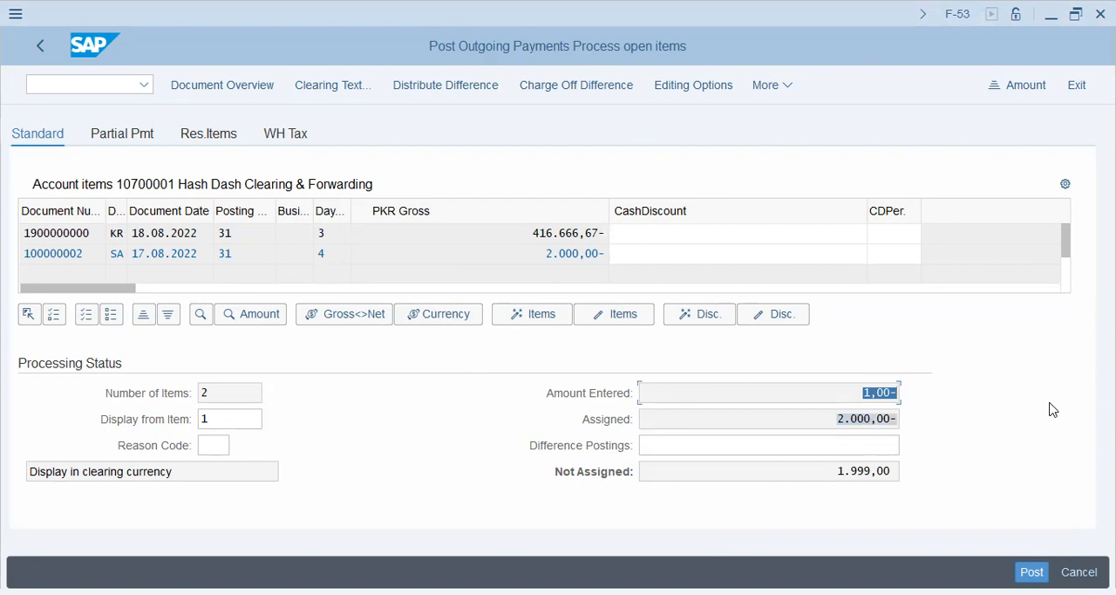
# Try to grant a cash discount of 300 on the 2.000,00 PKR item
pyautogui.click(657, 254)
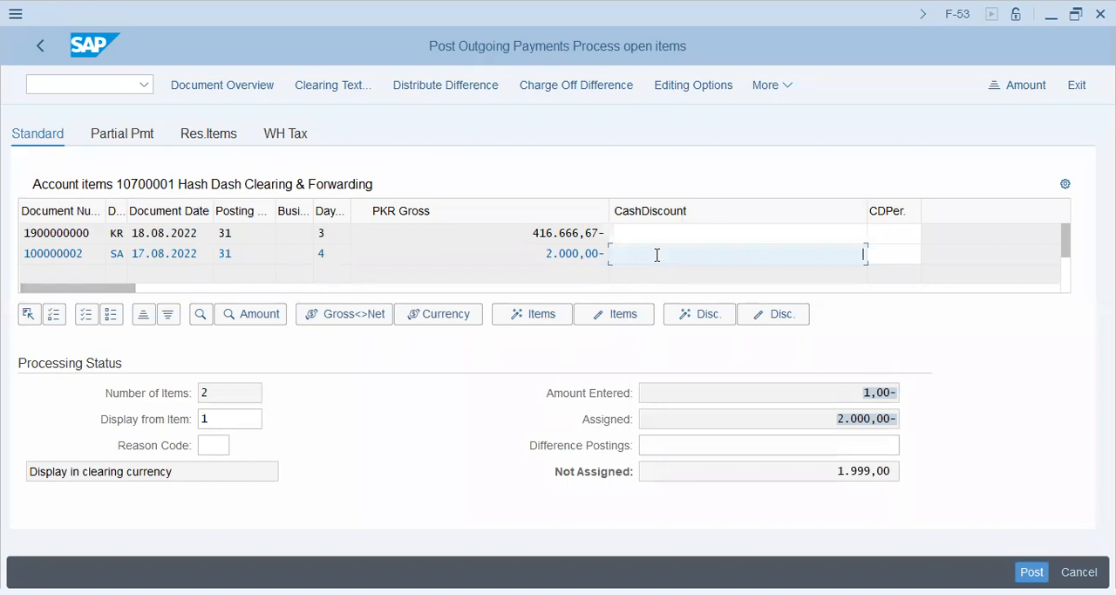
pyautogui.write('300')
pyautogui.click(832, 471)
pyautogui.click(827, 254)
pyautogui.press('Return')
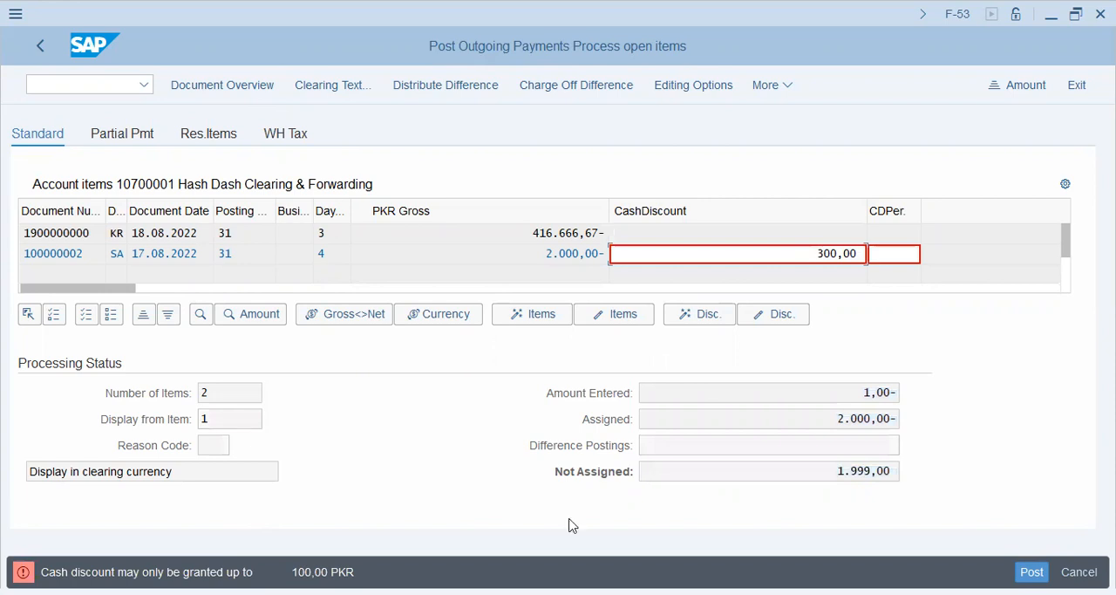
# Set the cash discount of the 2.000,00 PKR item to 100
pyautogui.moveTo(819, 253); pyautogui.dragTo(911, 255)
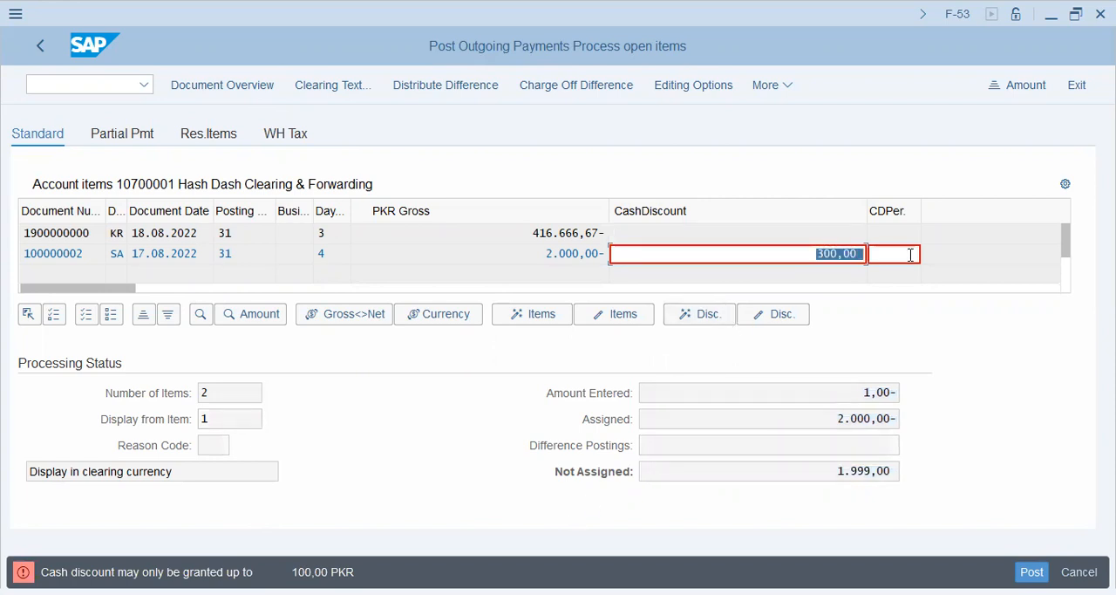
pyautogui.write('100')
pyautogui.press('Return')
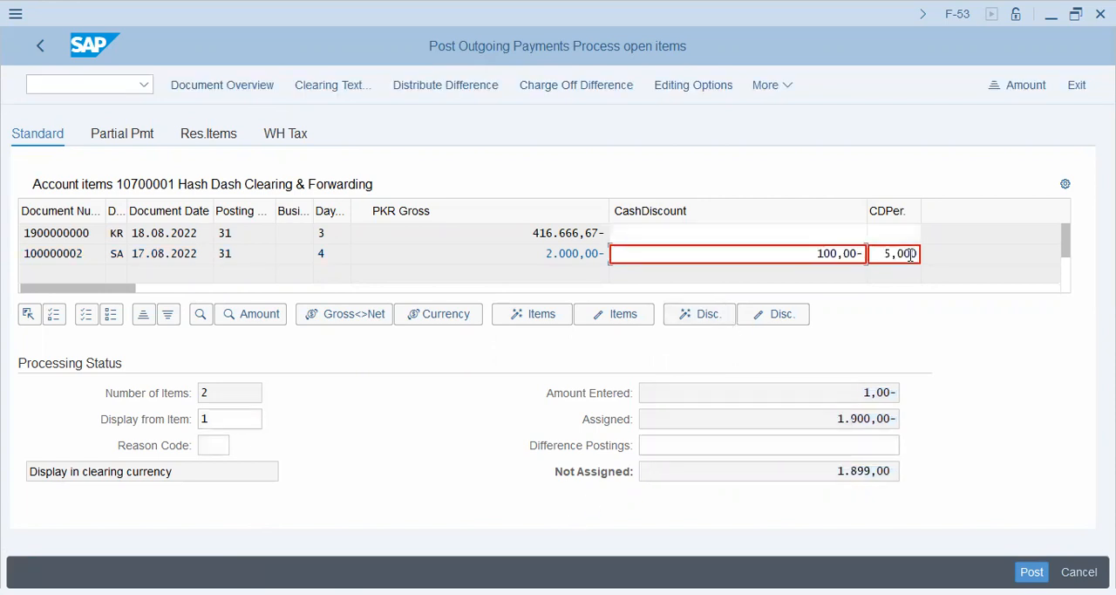
pyautogui.moveTo(837, 474); pyautogui.dragTo(1066, 473)
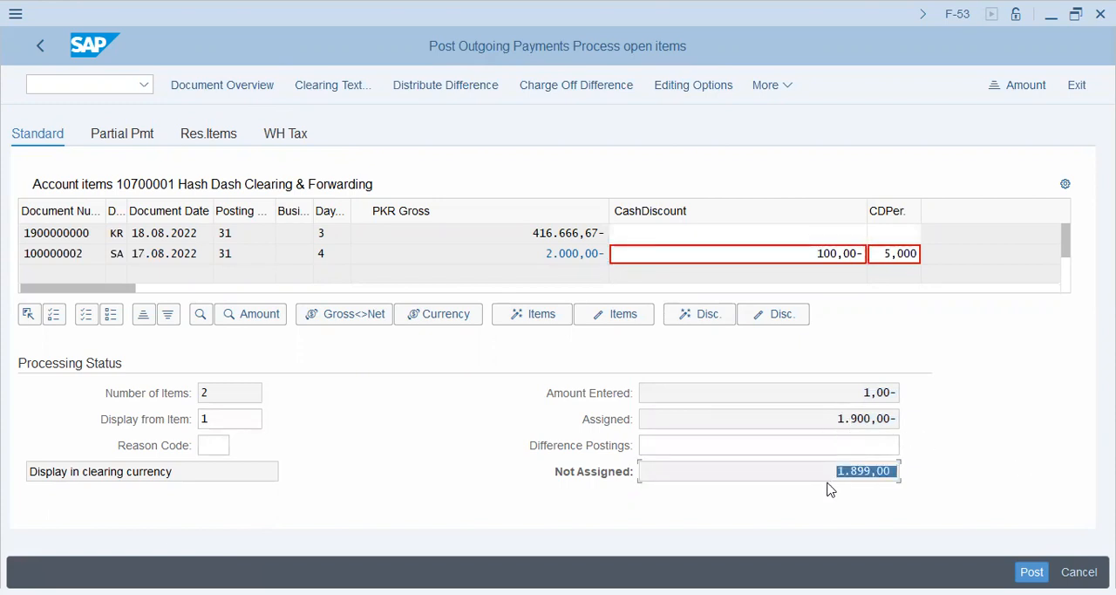
pyautogui.moveTo(838, 418); pyautogui.dragTo(984, 419)
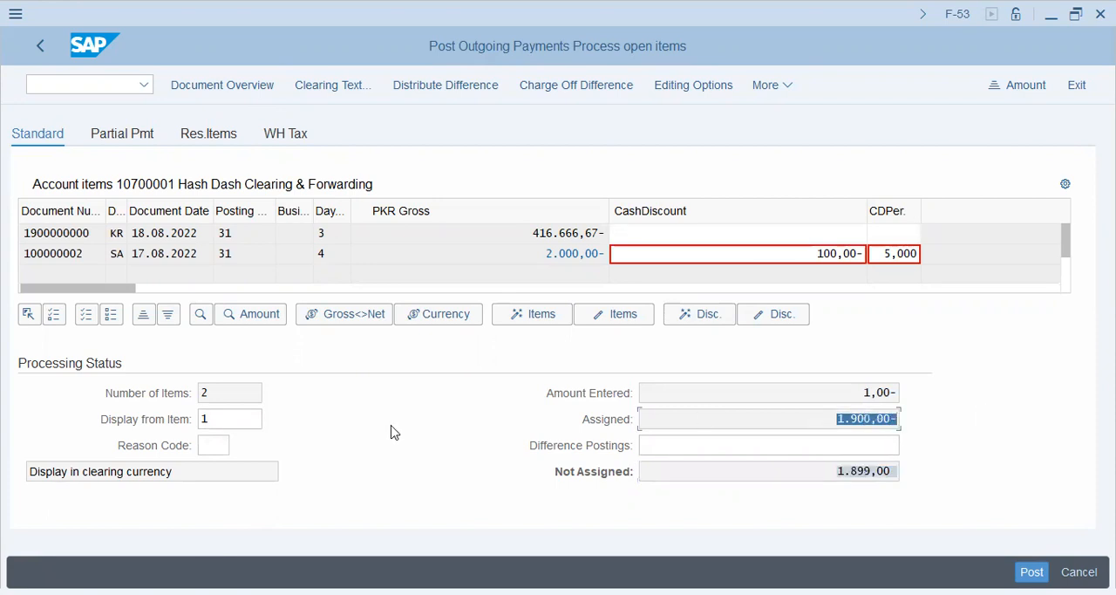
# From the document overview, replace the bank line item's amount with * so it is calculated automatically
pyautogui.click(231, 86)
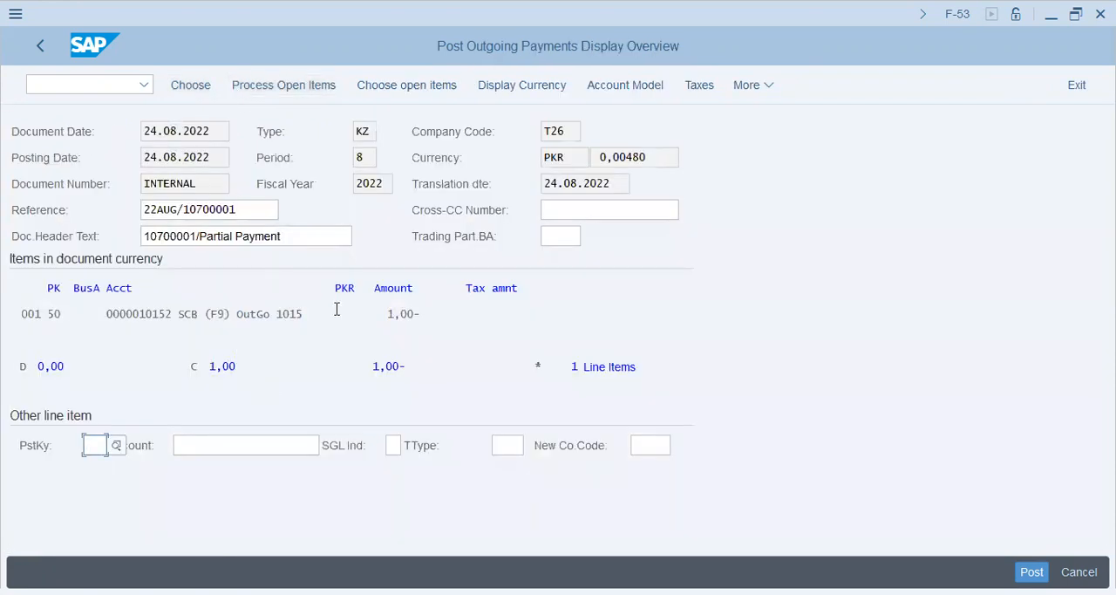
pyautogui.doubleClick(381, 314)
pyautogui.hotkey('shift', 'Right')
pyautogui.hotkey('shift', 'Right')
pyautogui.hotkey('shift', 'Right')
pyautogui.press('Delete')
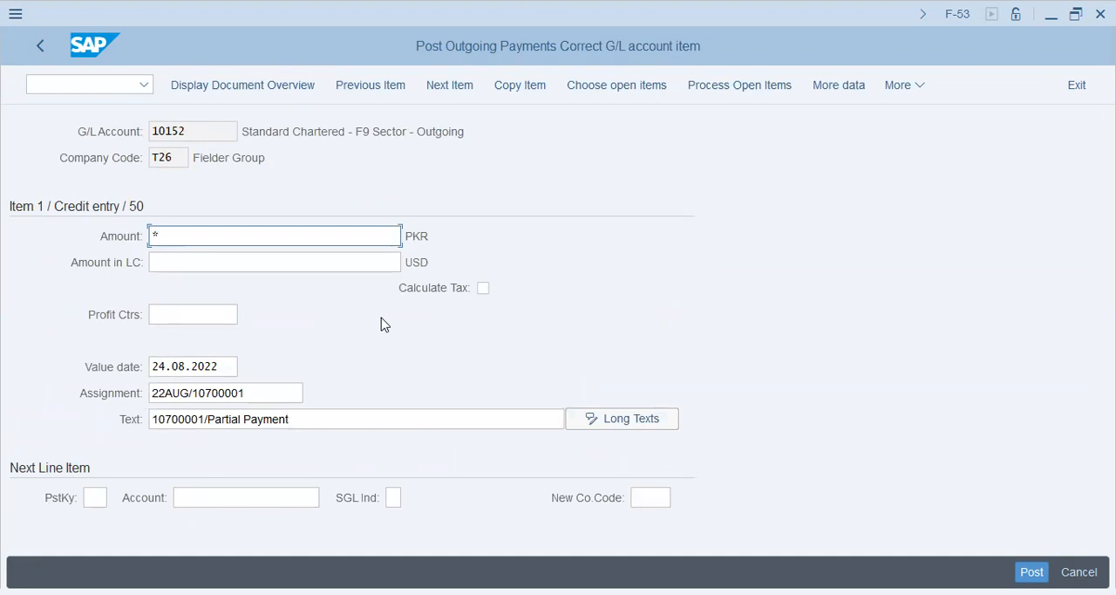
pyautogui.press('Return')
pyautogui.press('Tab')
pyautogui.press('Tab')
pyautogui.press('Tab')
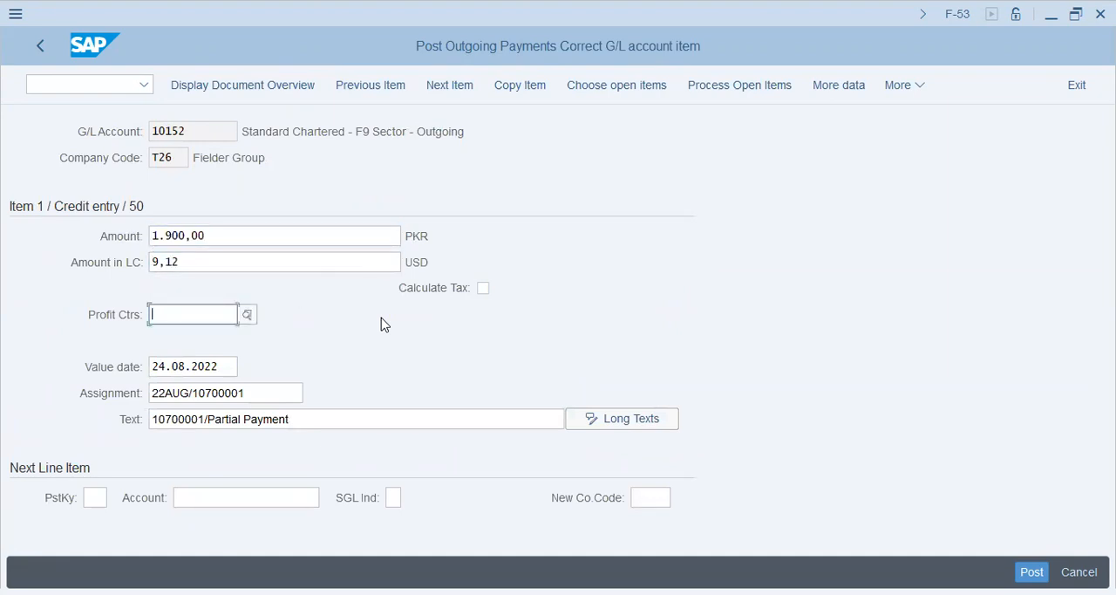
# Assign profit center T26N001 to the bank line item, finding it among the profit centers of company code T26
pyautogui.click(247, 315)
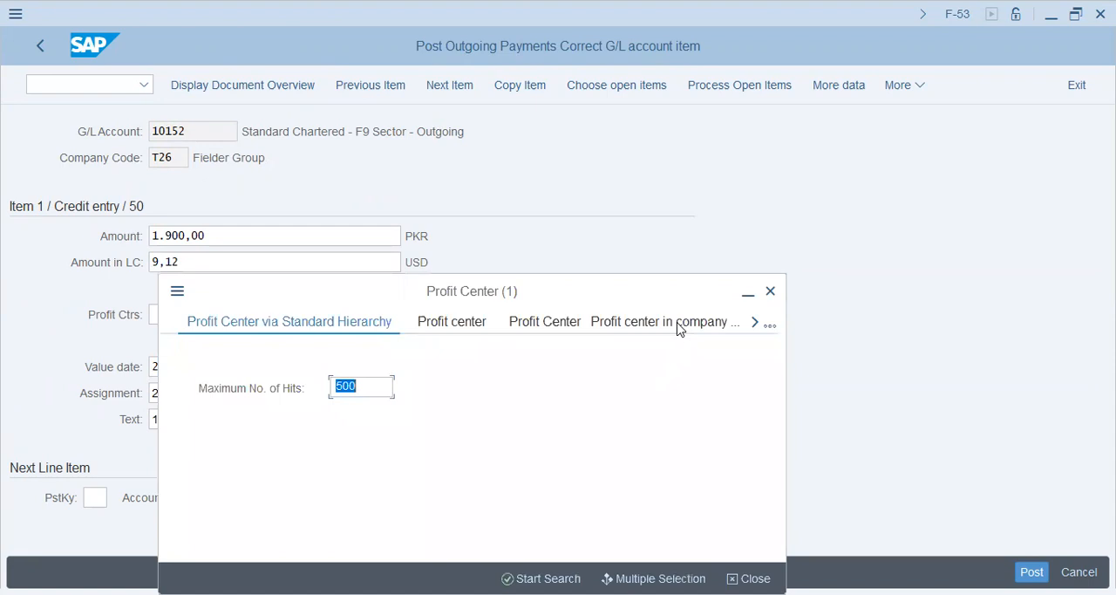
pyautogui.click(676, 322)
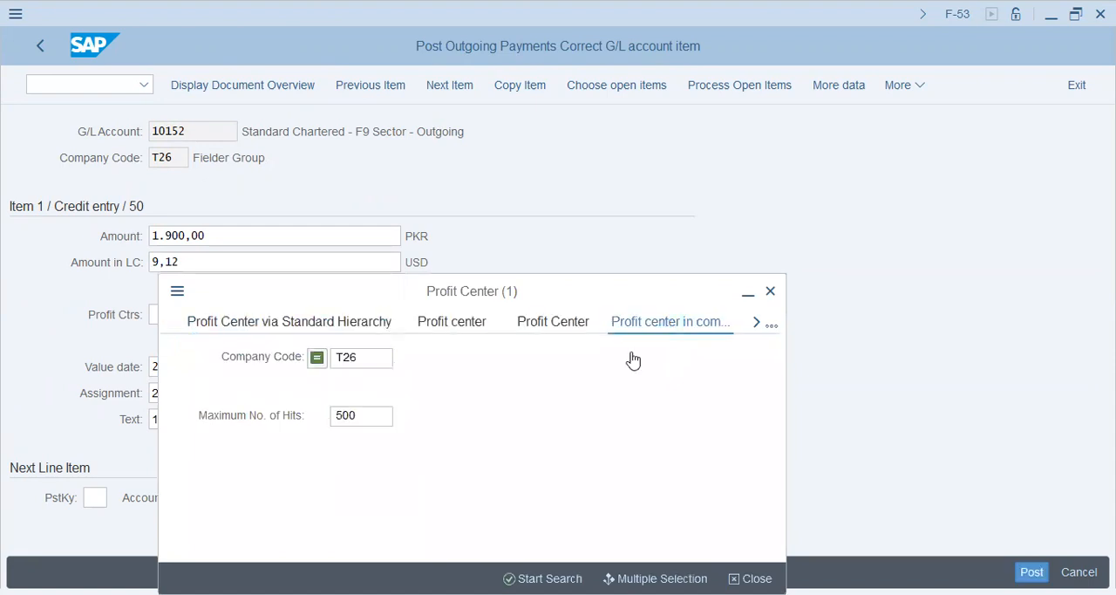
pyautogui.click(542, 578)
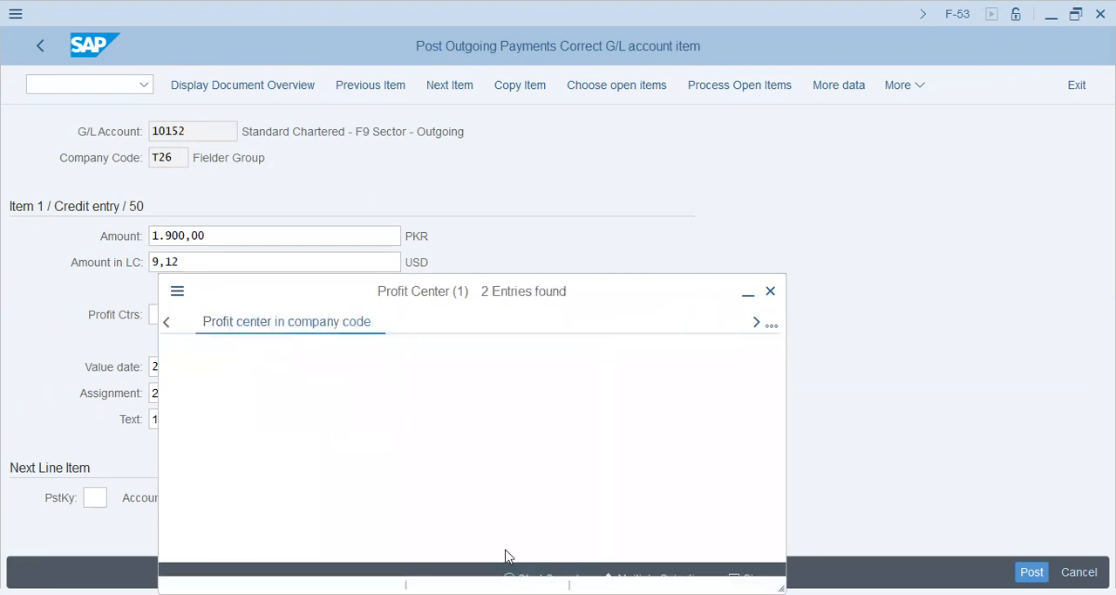
pyautogui.click(258, 154)
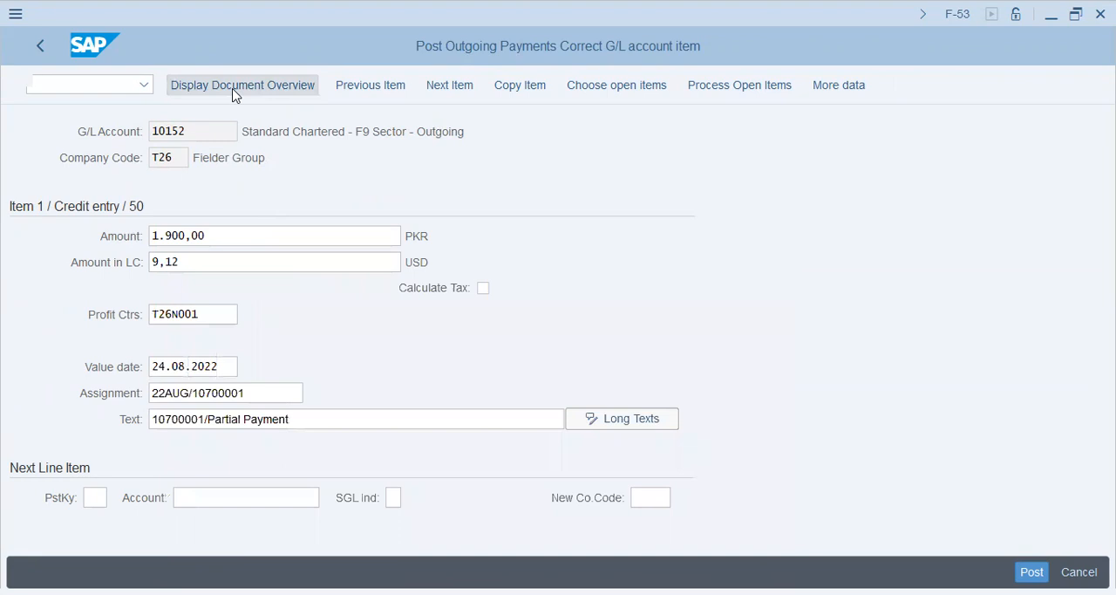
# Return to the document overview and simulate the payment document
pyautogui.click(234, 91)
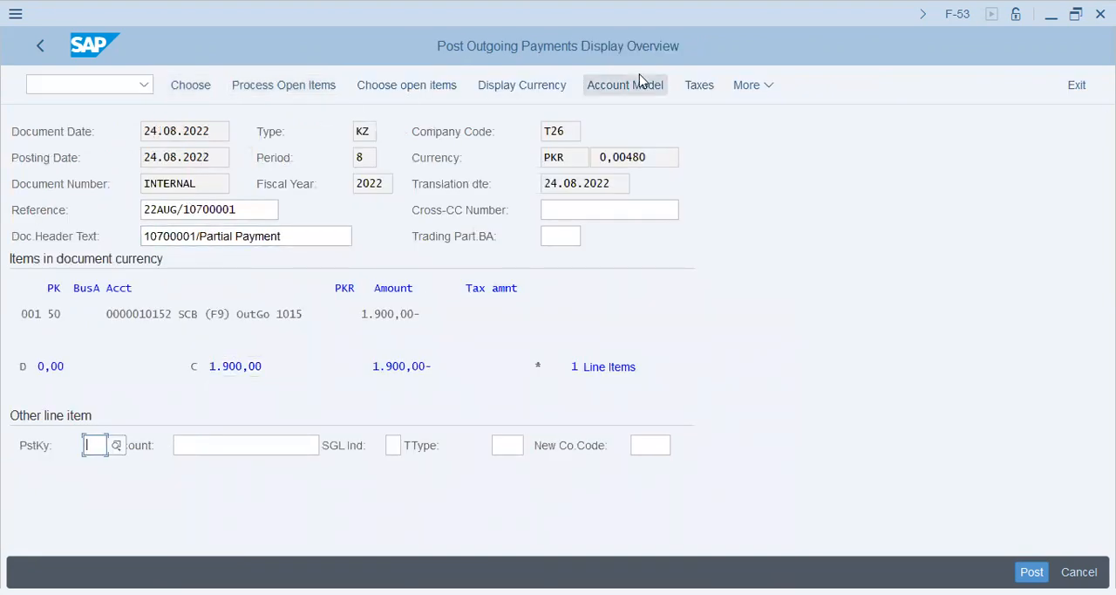
pyautogui.click(766, 90)
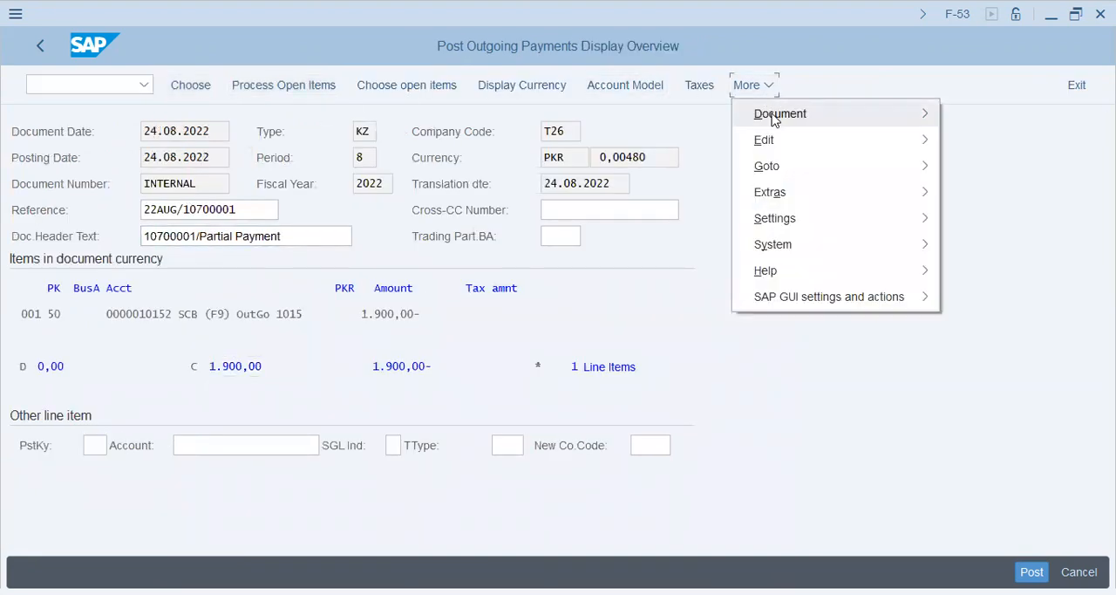
pyautogui.click(773, 120)
pyautogui.click(618, 193)
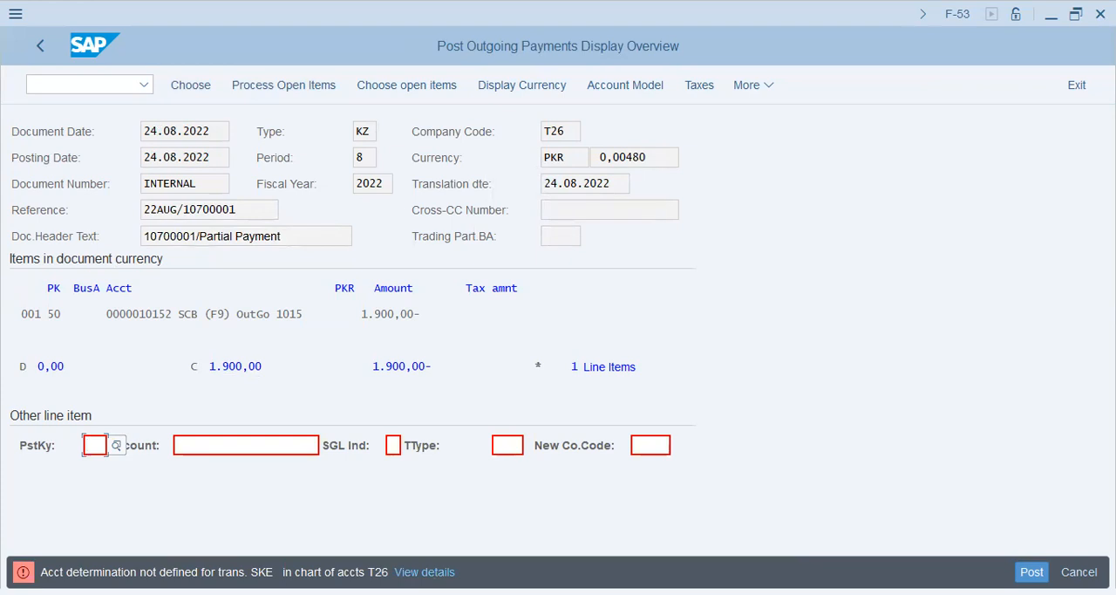
# From the error details, open the account determination for transaction SKE in chart of accounts T26
pyautogui.click(429, 573)
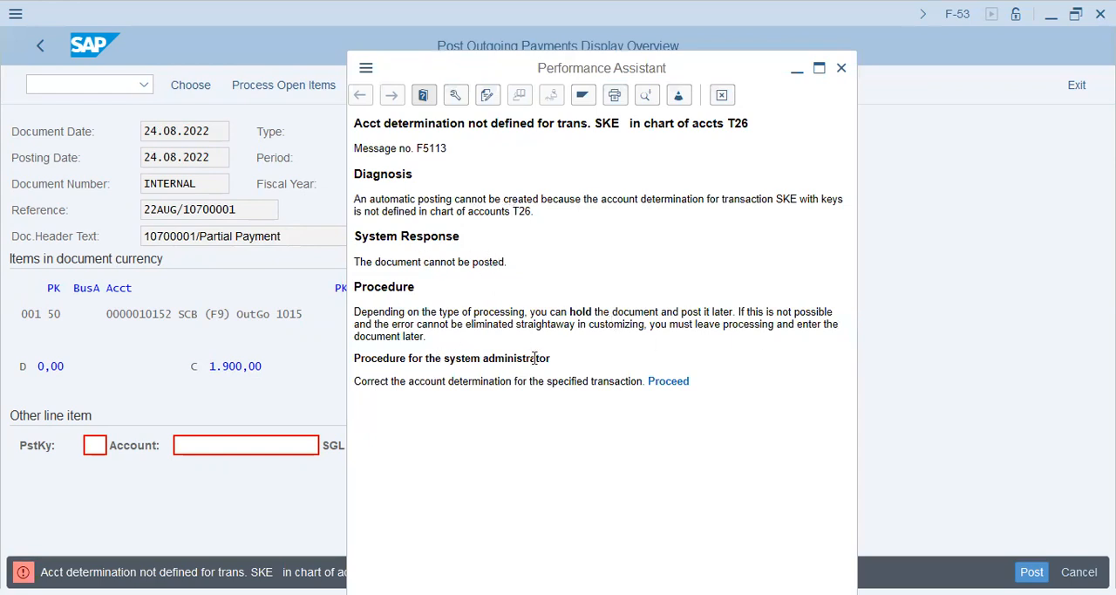
pyautogui.click(669, 383)
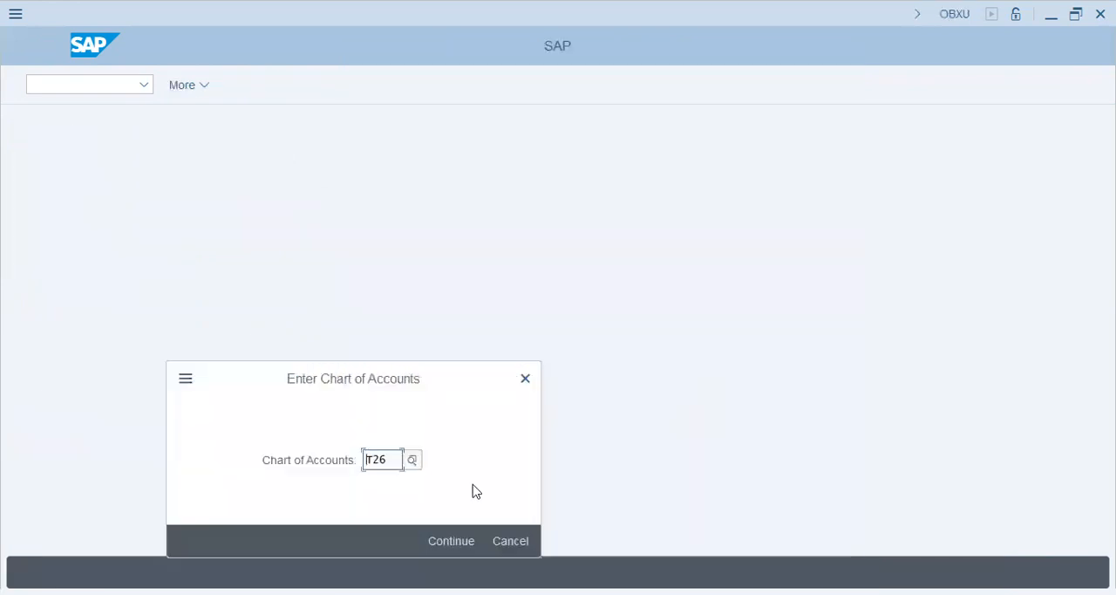
pyautogui.click(451, 540)
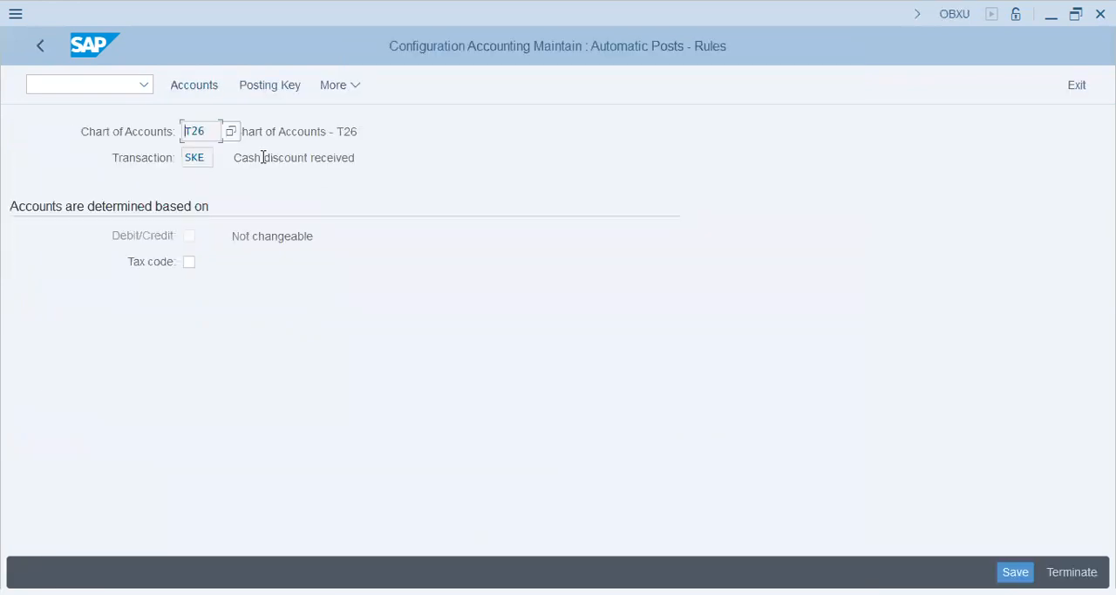
# Save the posting rules for transaction SKE, cash discount received, and open its account assignment for entry
pyautogui.moveTo(268, 157); pyautogui.dragTo(475, 137)
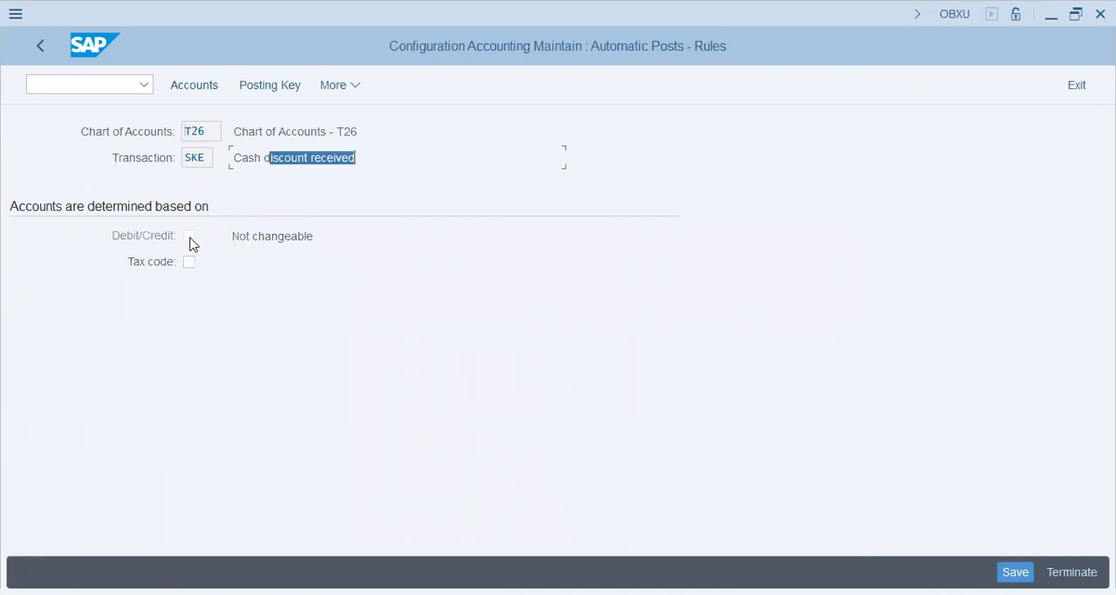
pyautogui.click(191, 239)
pyautogui.click(1016, 571)
pyautogui.click(70, 255)
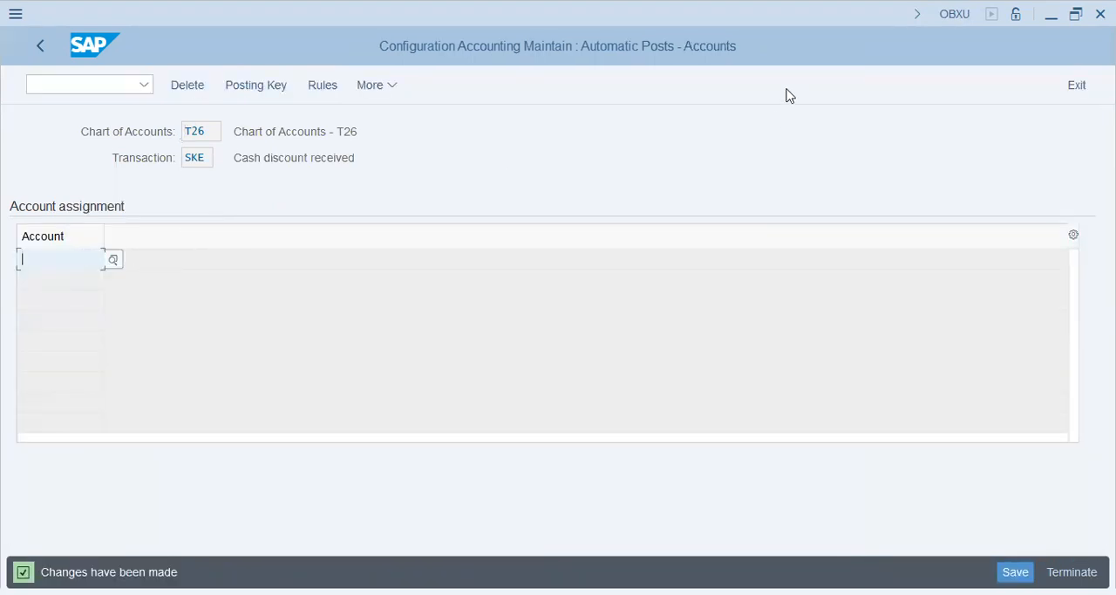
pyautogui.click(939, 29)
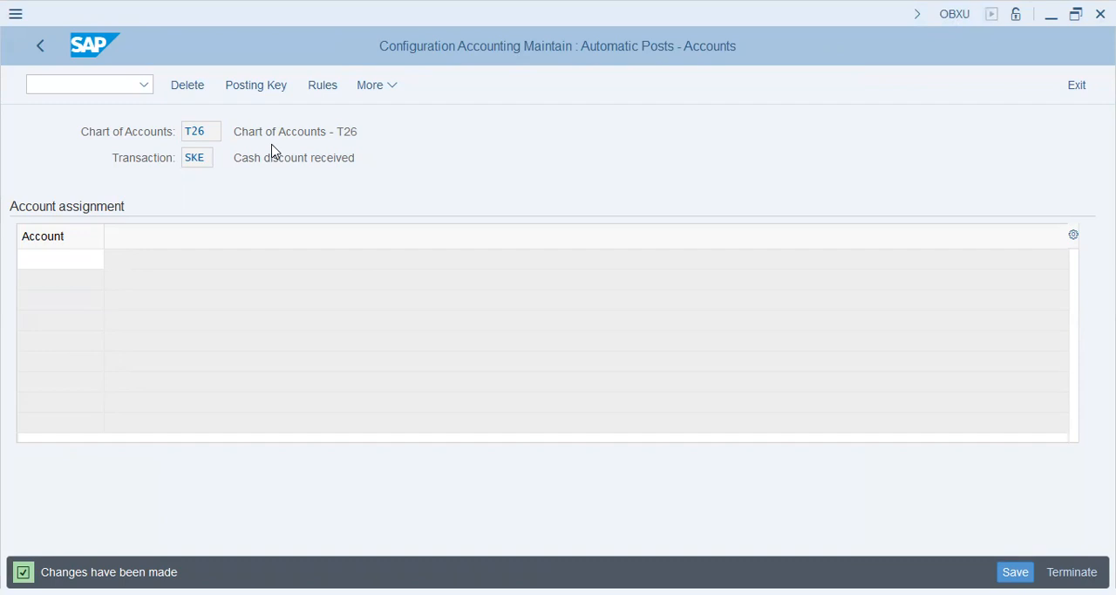
# Open G/L account maintenance (FS00) in a new session and review the available account groups
pyautogui.click(96, 87)
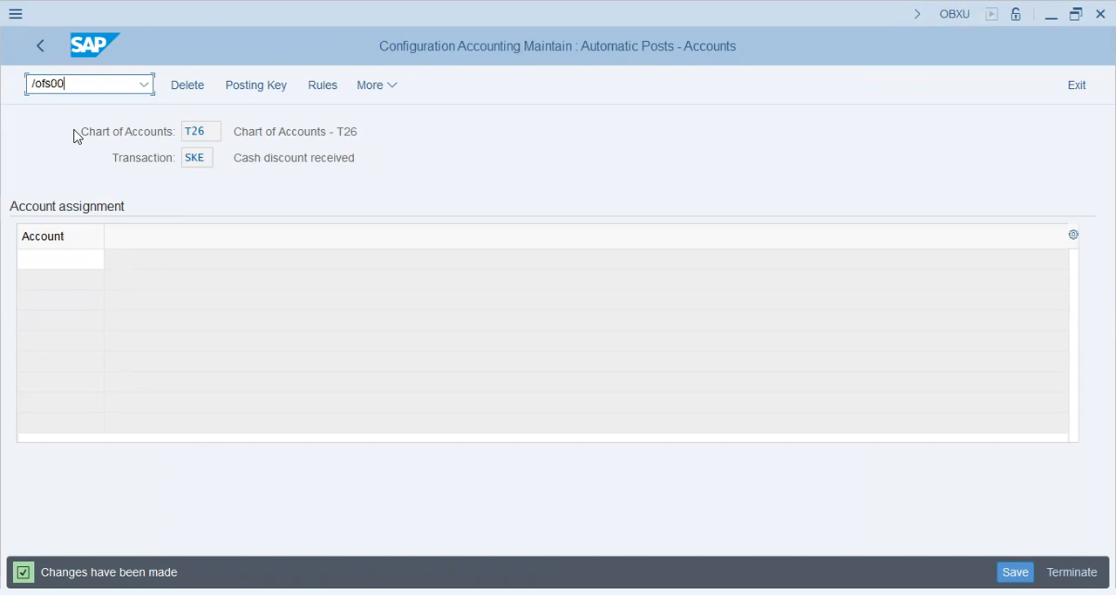
pyautogui.press('Return')
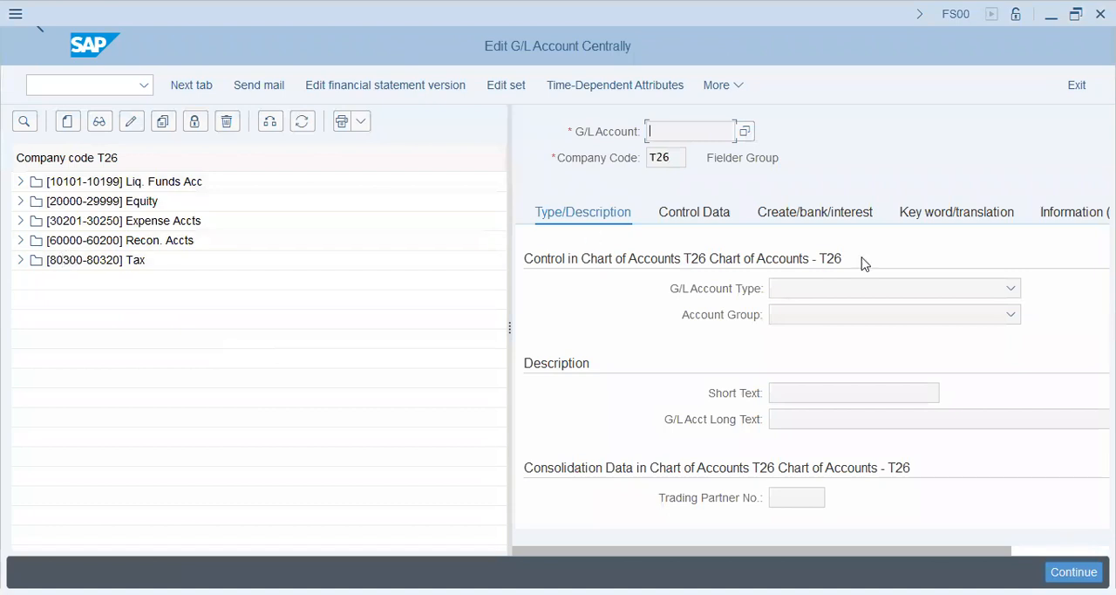
pyautogui.click(881, 316)
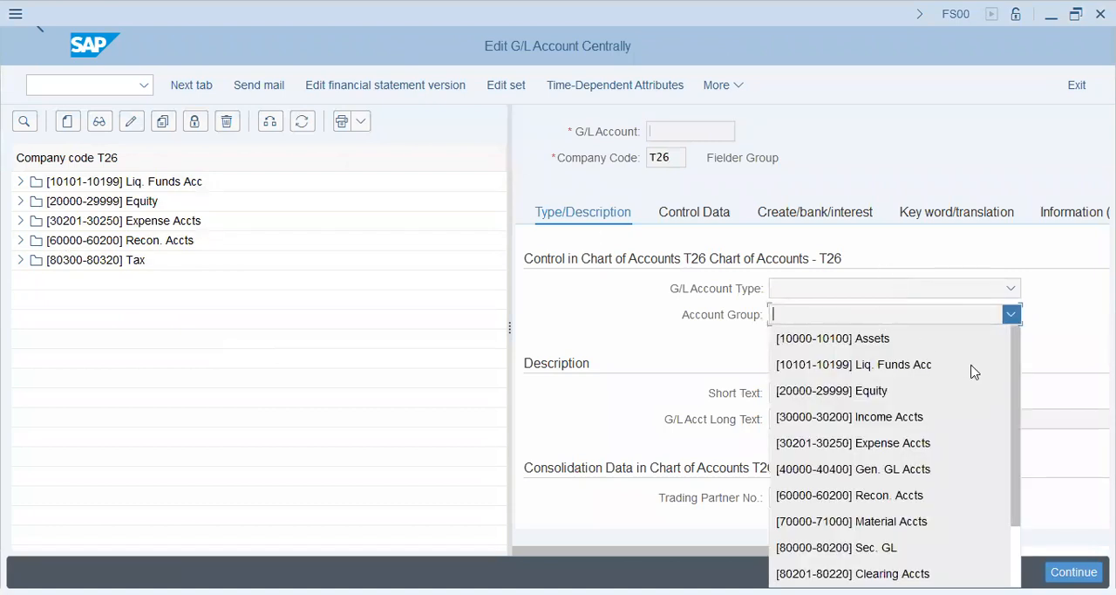
pyautogui.moveTo(1016, 376); pyautogui.dragTo(1022, 485)
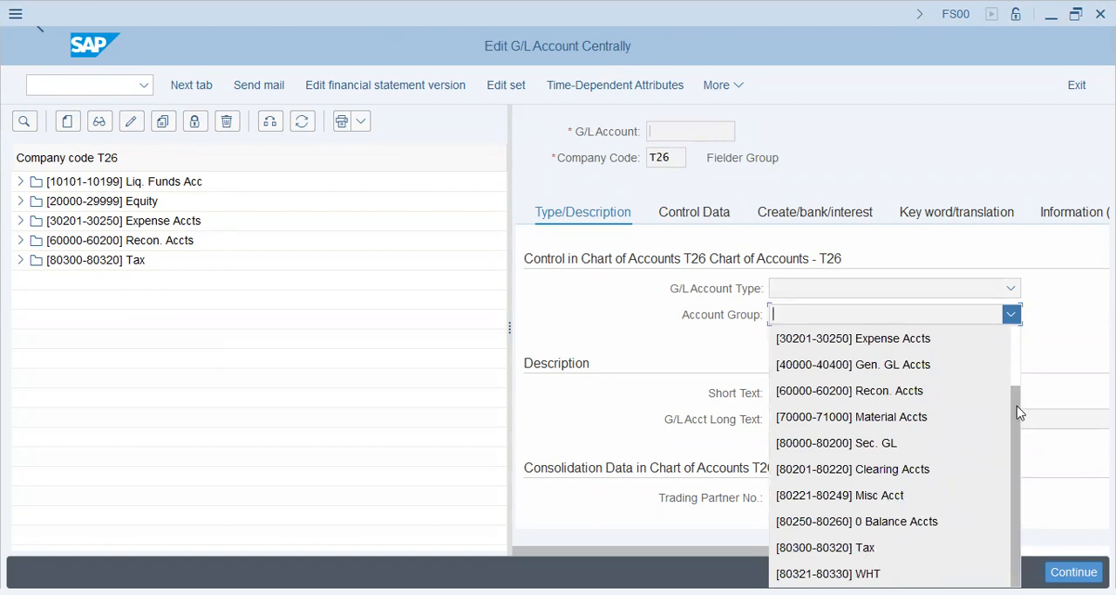
pyautogui.moveTo(1015, 395); pyautogui.dragTo(1000, 348)
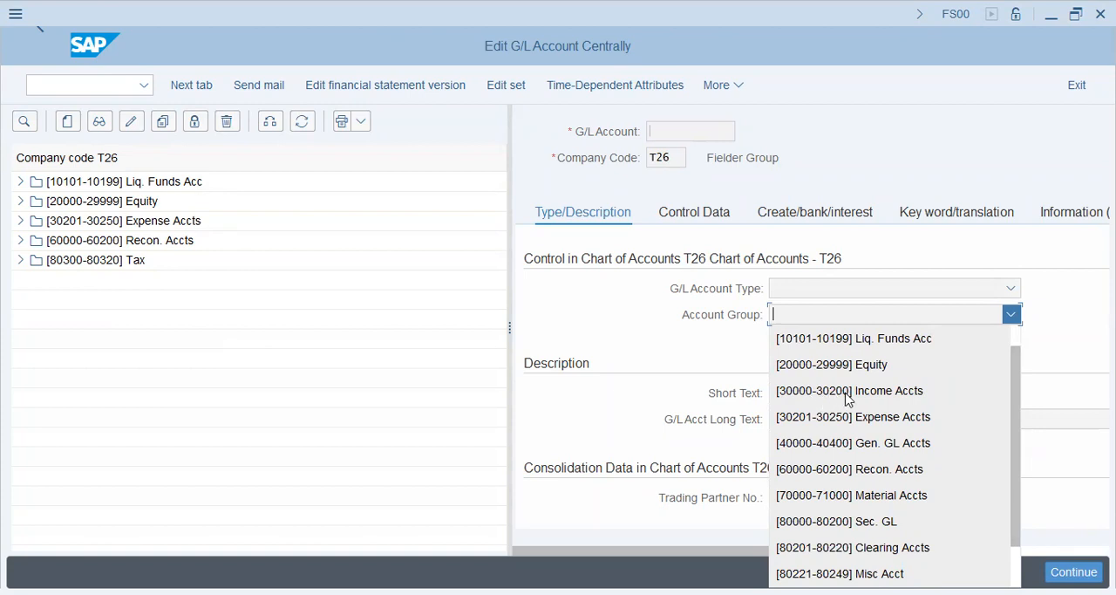
# Start creating G/L account 30200 in company code T26
pyautogui.click(73, 128)
pyautogui.write('30000')
pyautogui.press('BackSpace')
pyautogui.press('BackSpace')
pyautogui.press('BackSpace')
pyautogui.write('200')
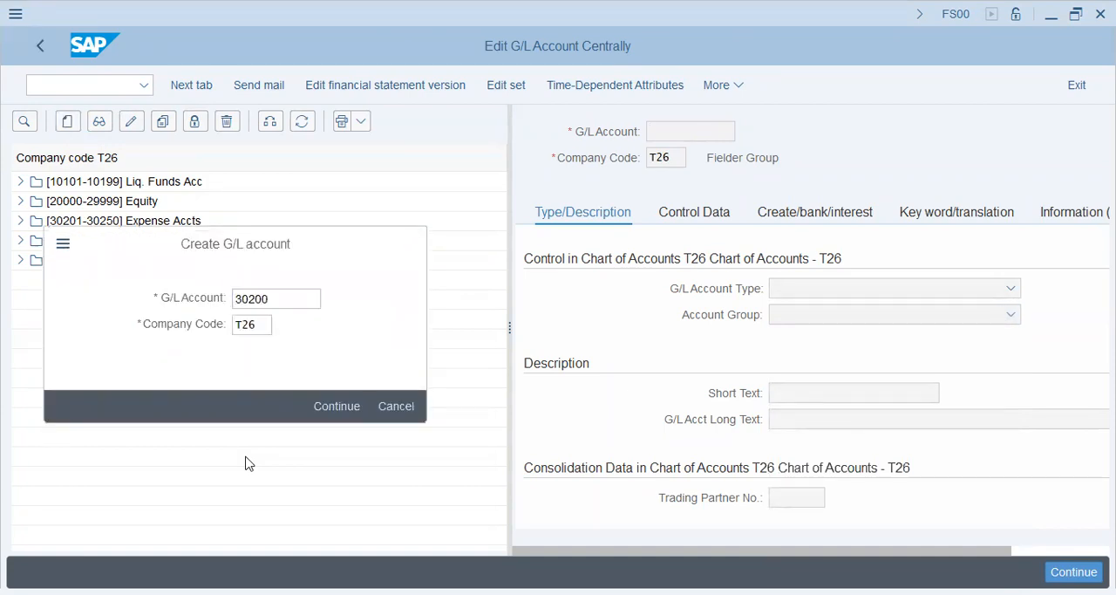
pyautogui.press('Return')
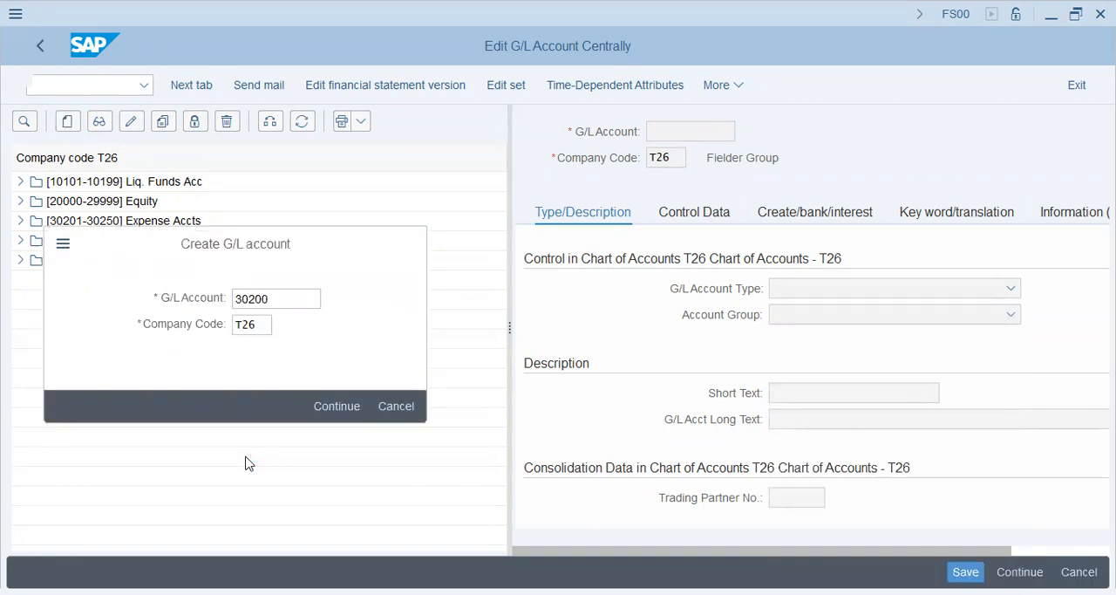
pyautogui.click(842, 290)
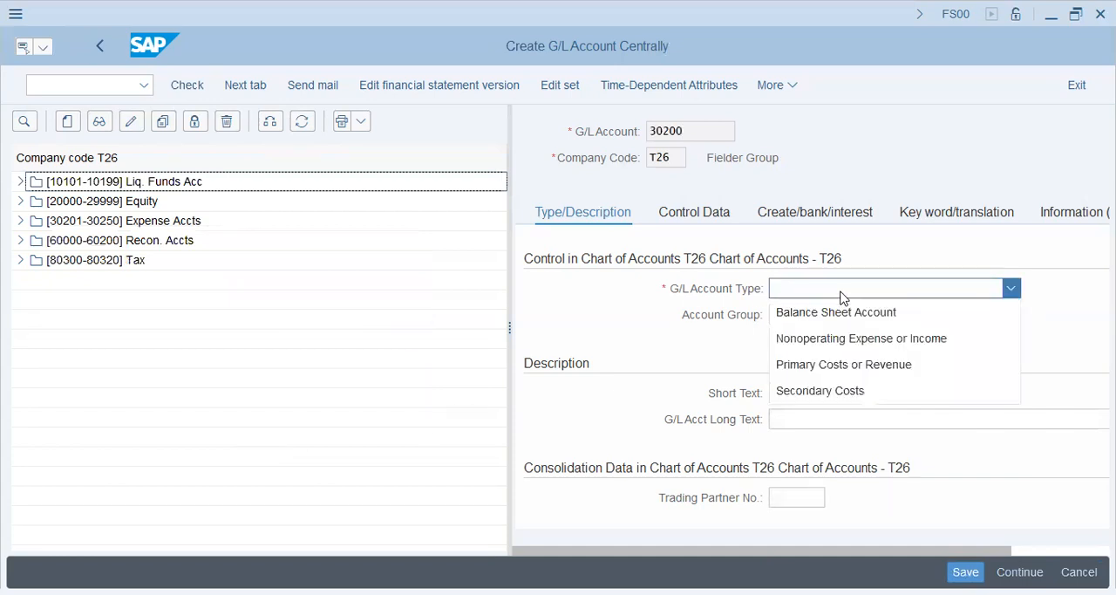
pyautogui.click(855, 339)
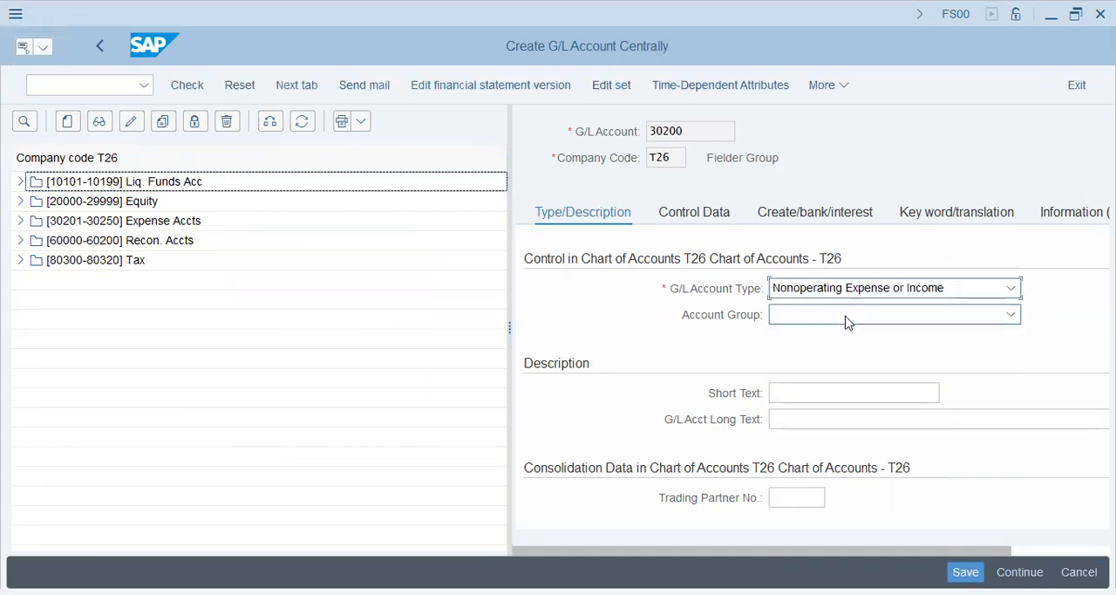
pyautogui.click(846, 318)
pyautogui.click(835, 419)
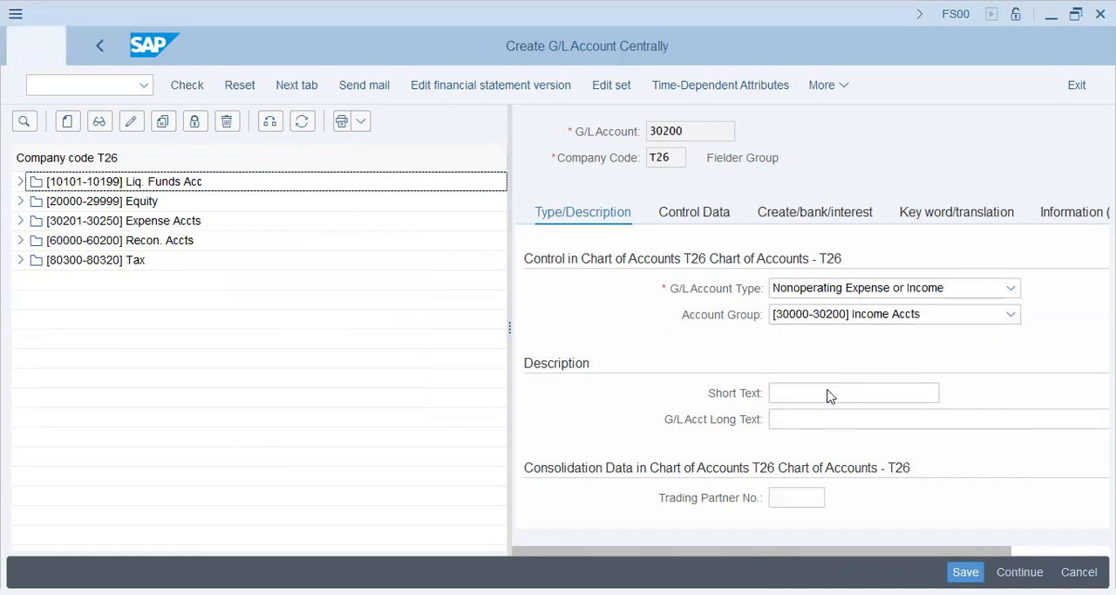
# Enter "Cash Discount Recvd" as both the short text and the long text of the account
pyautogui.click(829, 395)
pyautogui.write('Cash D')
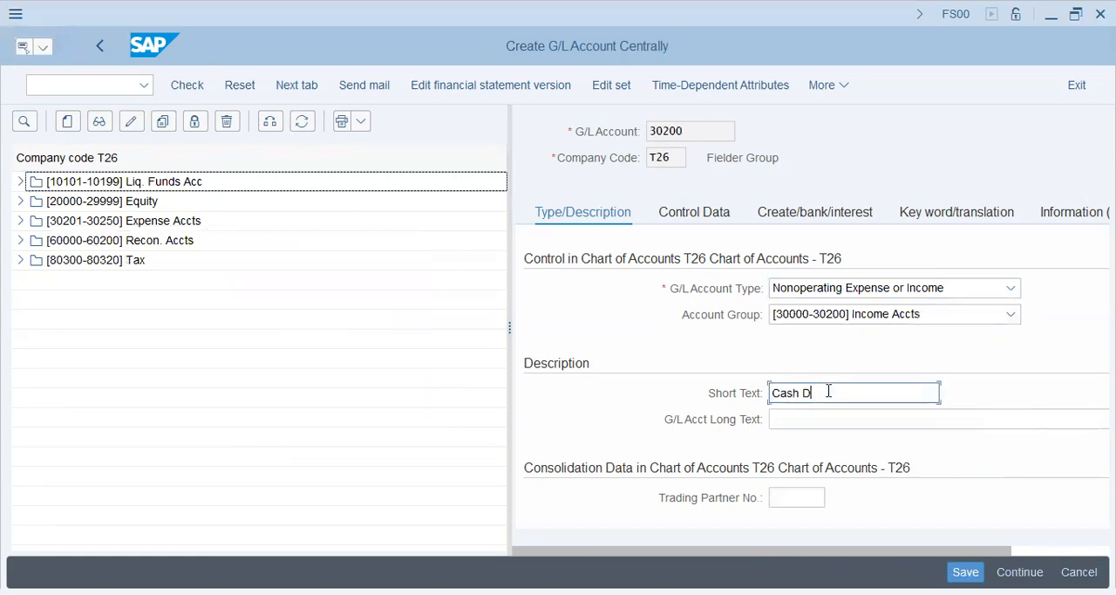
pyautogui.write('iscount Recvd')
pyautogui.press('Tab')
pyautogui.write('Cash')
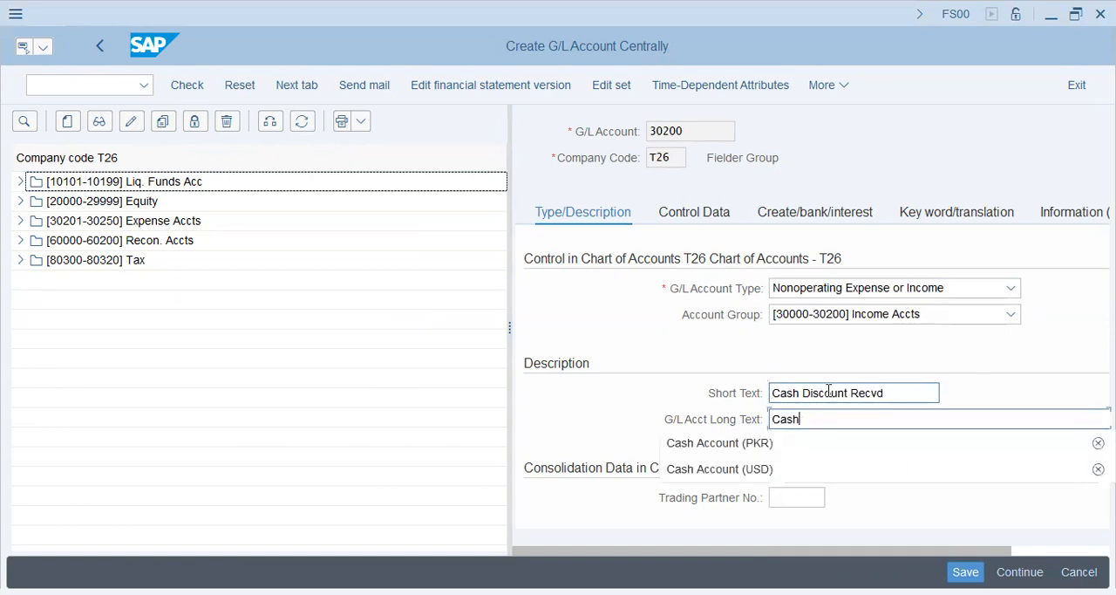
pyautogui.write(' Discount Recvd')
# Set the account currency to PKR in the account's control data
pyautogui.click(695, 214)
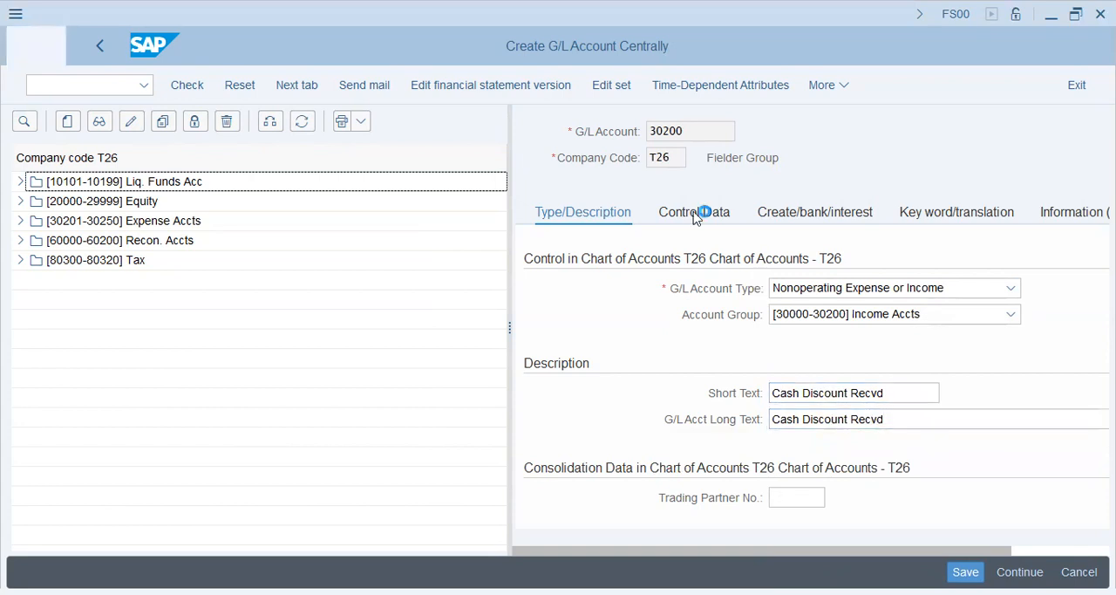
pyautogui.moveTo(803, 289); pyautogui.dragTo(584, 284)
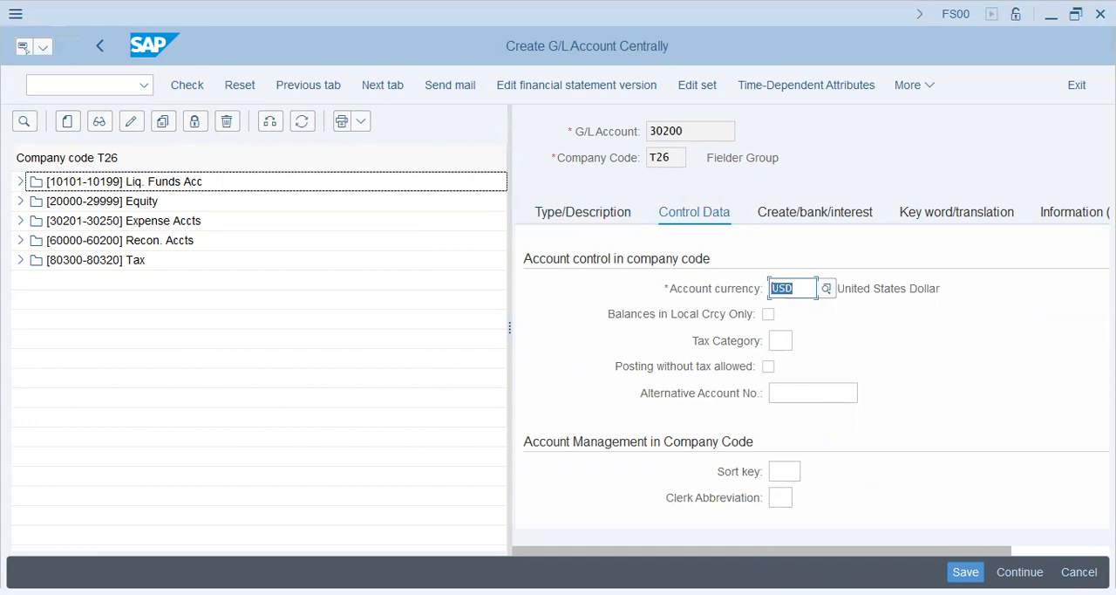
pyautogui.write('pkr')
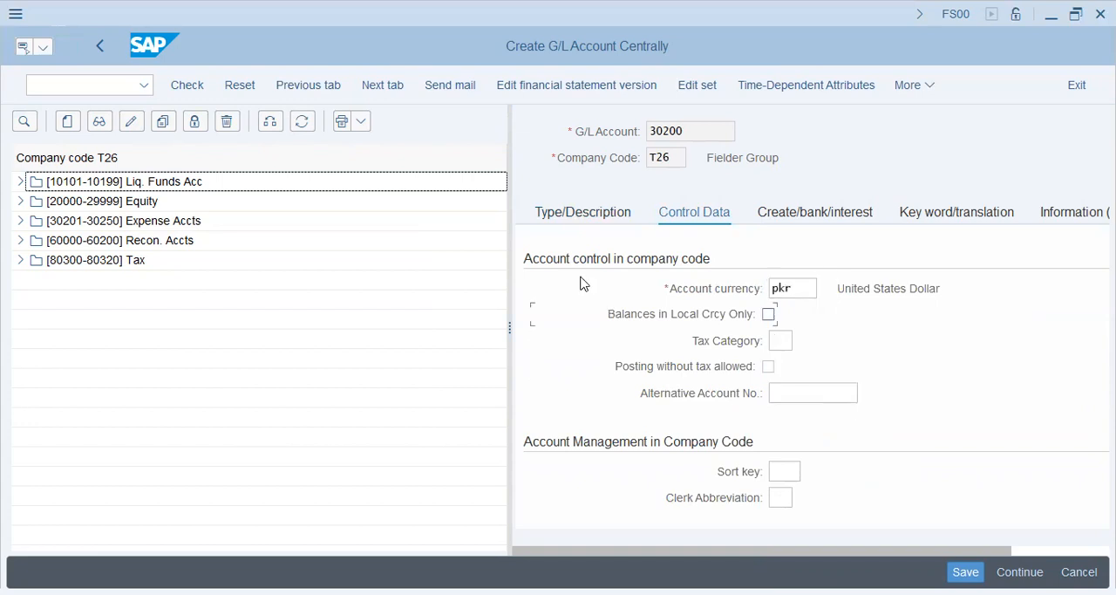
pyautogui.click(776, 333)
pyautogui.press('Tab')
pyautogui.press('Up')
# Restrict the account to automatic postings only and search the field status groups for "disc"
pyautogui.click(778, 214)
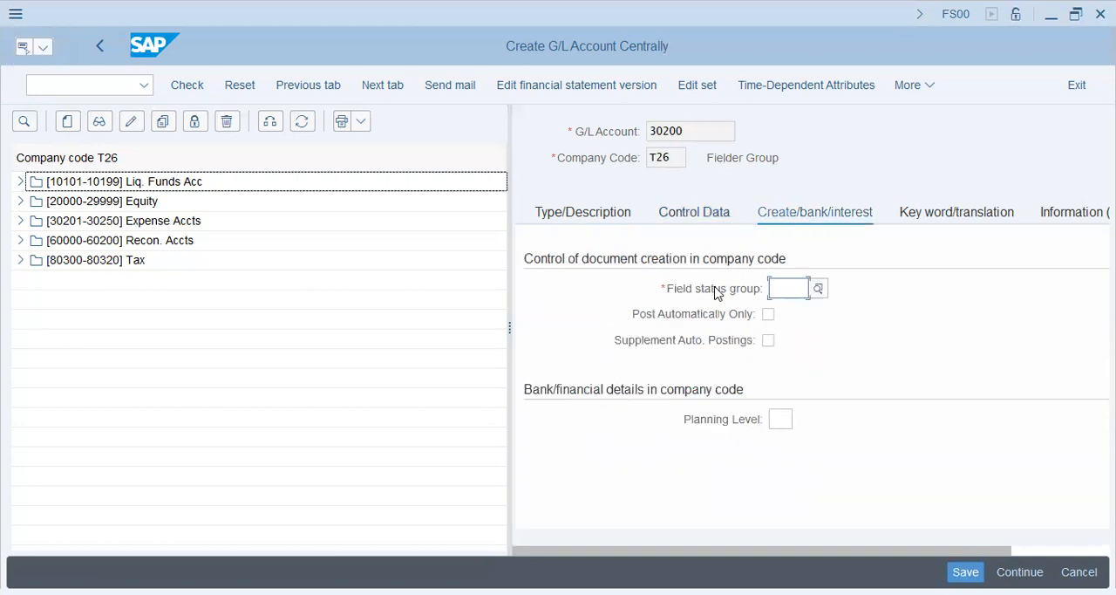
pyautogui.click(771, 314)
pyautogui.click(820, 289)
pyautogui.write('discou')
pyautogui.press('BackSpace')
pyautogui.press('BackSpace')
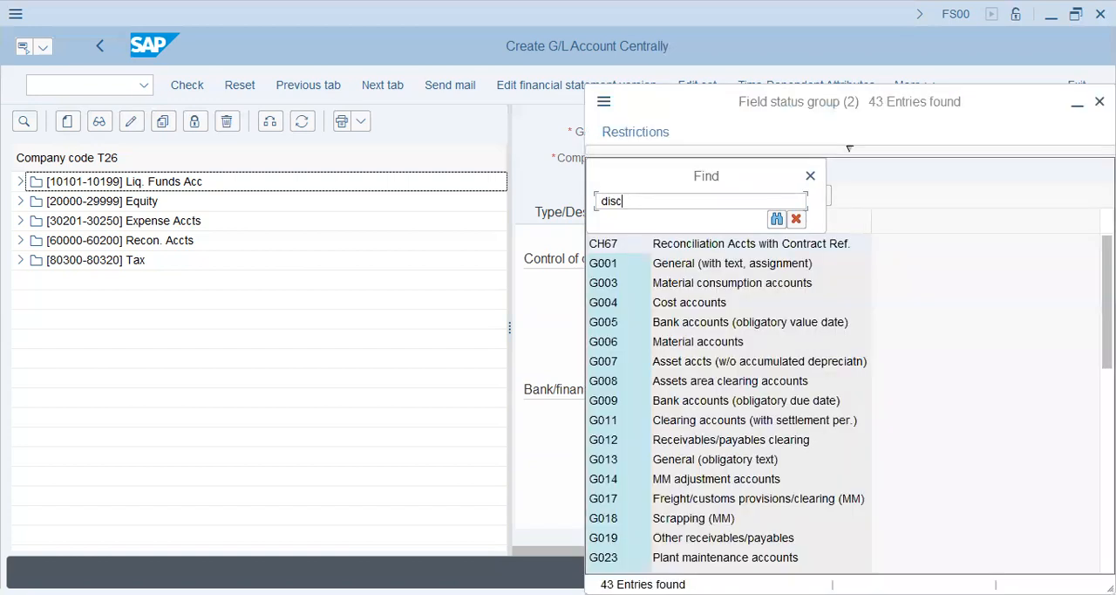
pyautogui.press('Return')
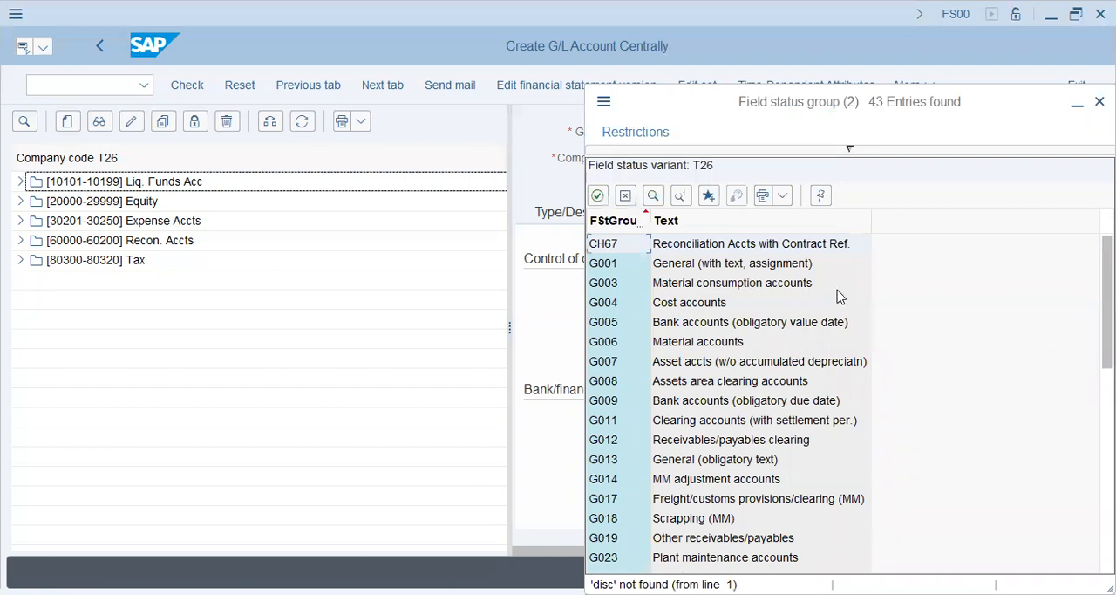
pyautogui.click(680, 194)
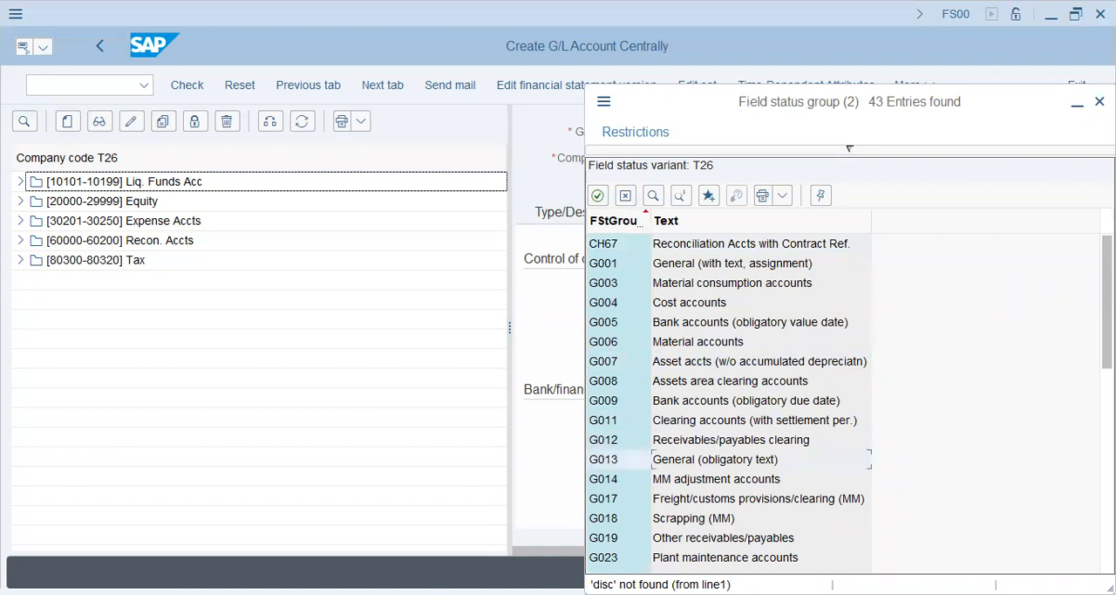
# Assign field status group G001, General (with text, assignment), to the account and save it
pyautogui.moveTo(1106, 302); pyautogui.dragTo(1107, 418)
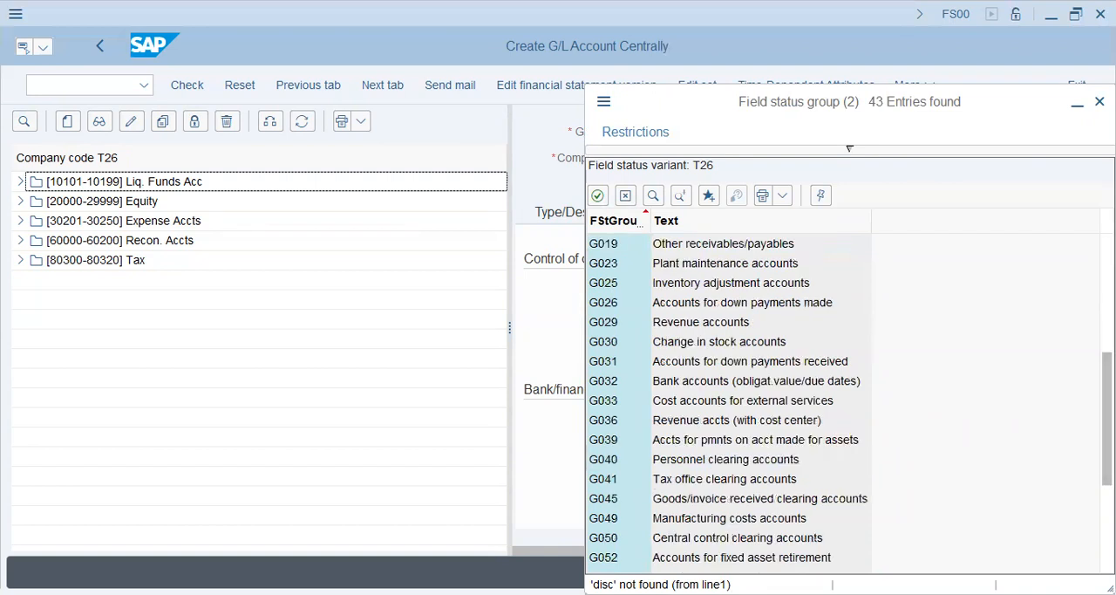
pyautogui.click(762, 403)
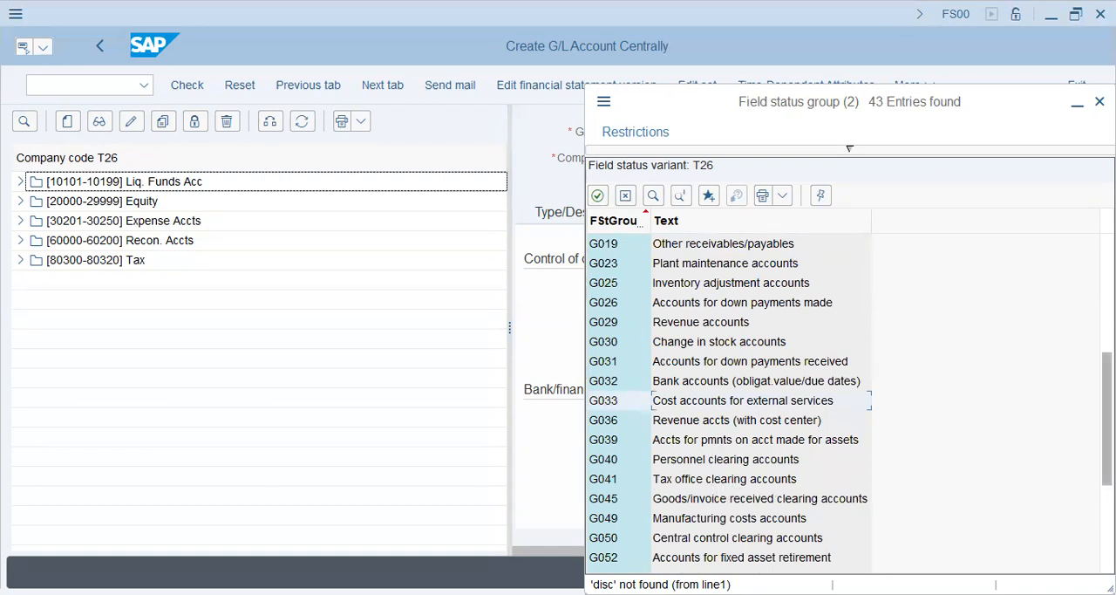
pyautogui.scroll(-3, 849, 149)
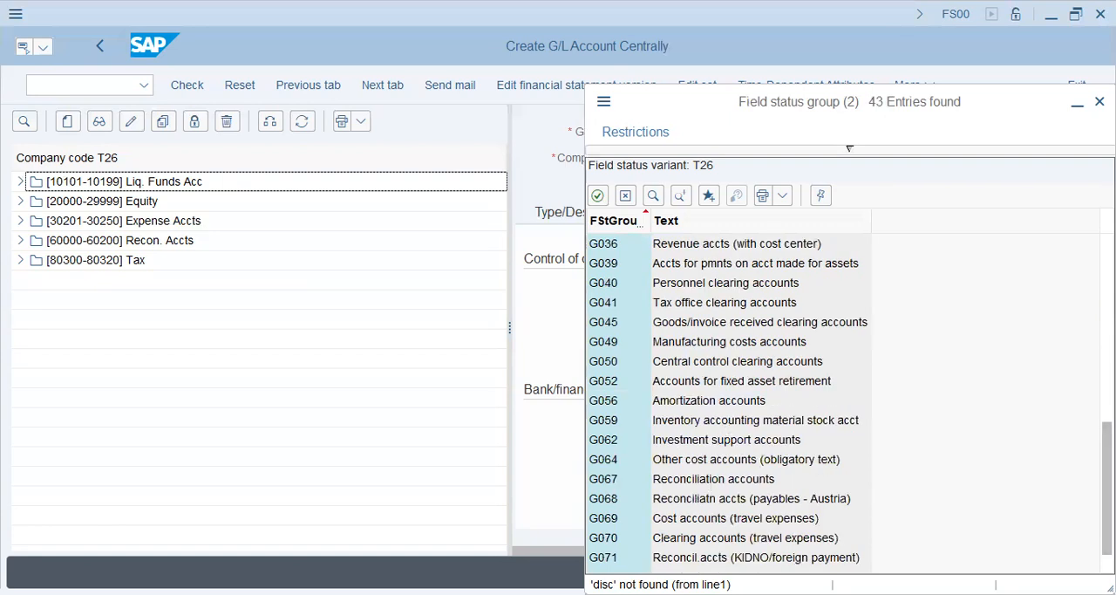
pyautogui.moveTo(1107, 494); pyautogui.dragTo(1108, 307)
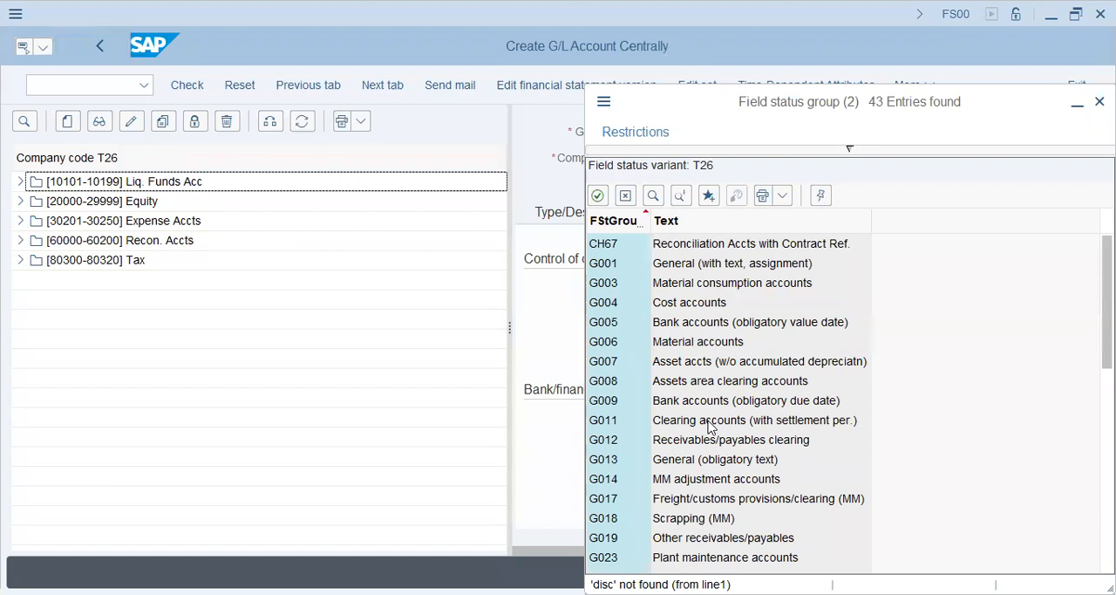
pyautogui.click(707, 269)
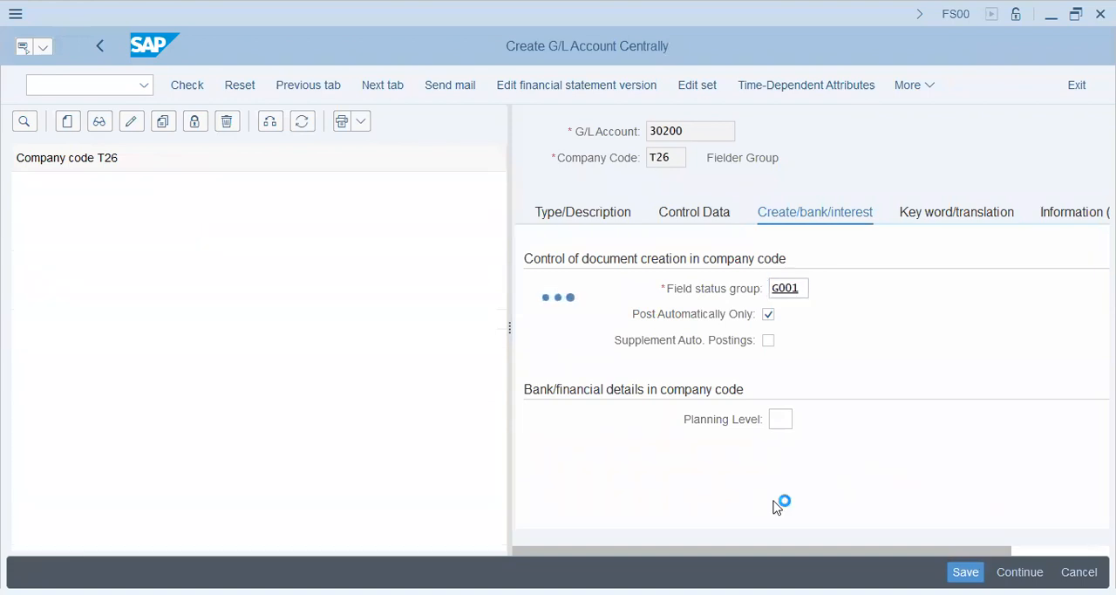
# Assign account 30200 to transaction SKE in chart of accounts T26, saving the change in customizing request SA2K900428
pyautogui.moveTo(703, 129); pyautogui.dragTo(515, 137)
pyautogui.click(485, 302)
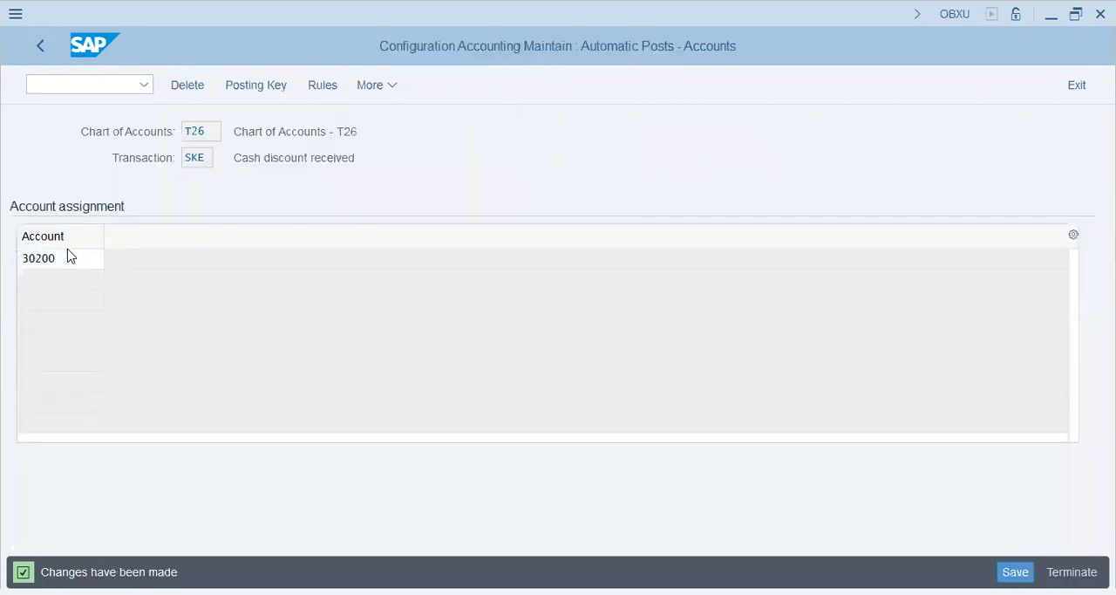
pyautogui.click(68, 255)
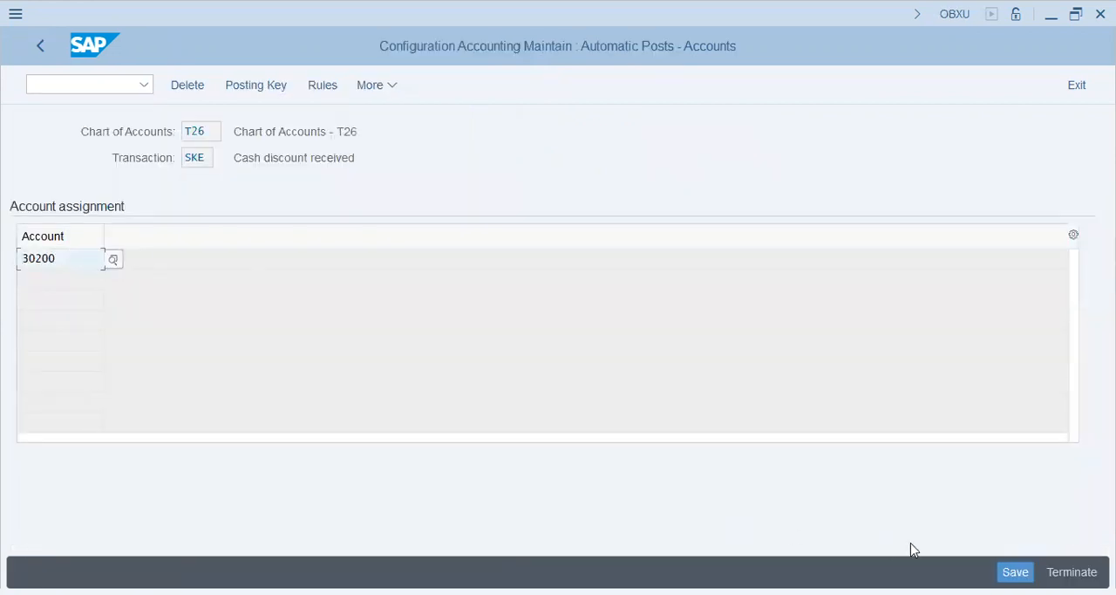
pyautogui.click(373, 346)
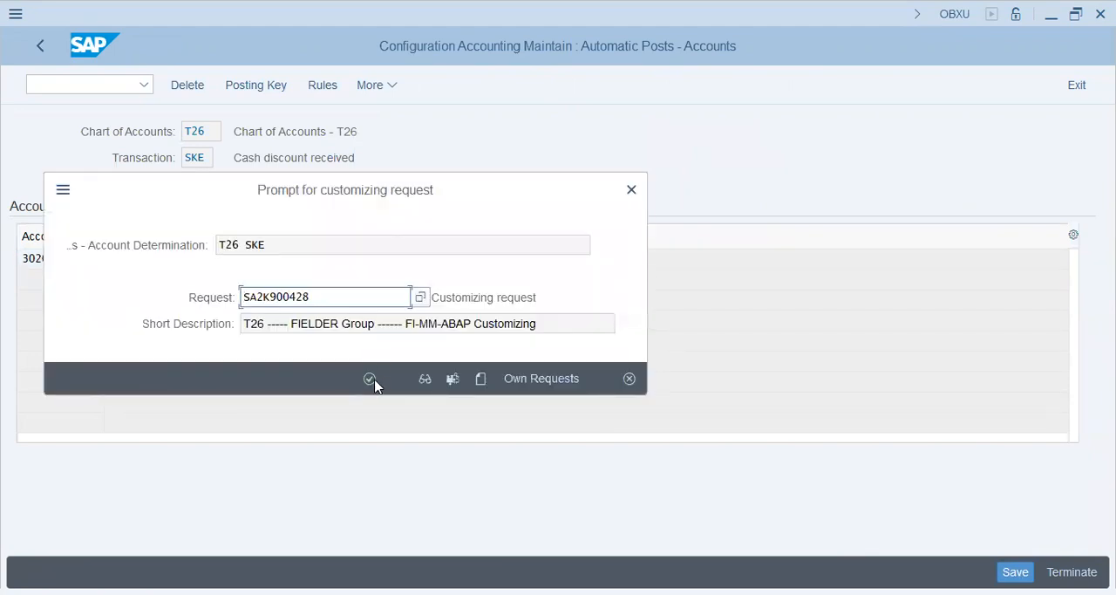
pyautogui.click(370, 378)
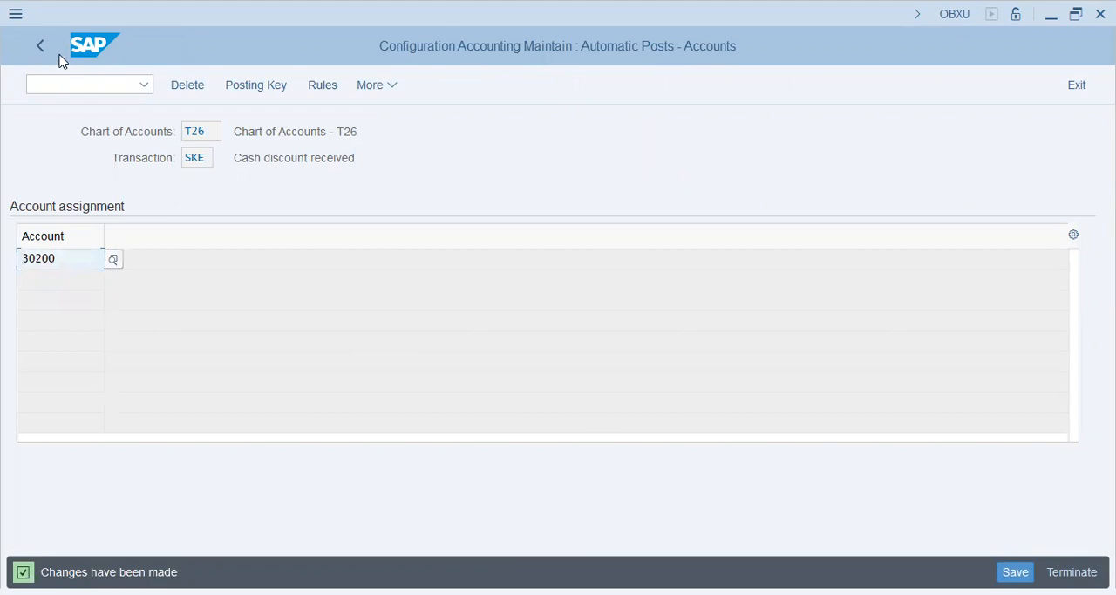
# Leave the account determination and return to the outgoing payment document, clearing its incorrect automatic postings
pyautogui.click(87, 83)
pyautogui.click(40, 45)
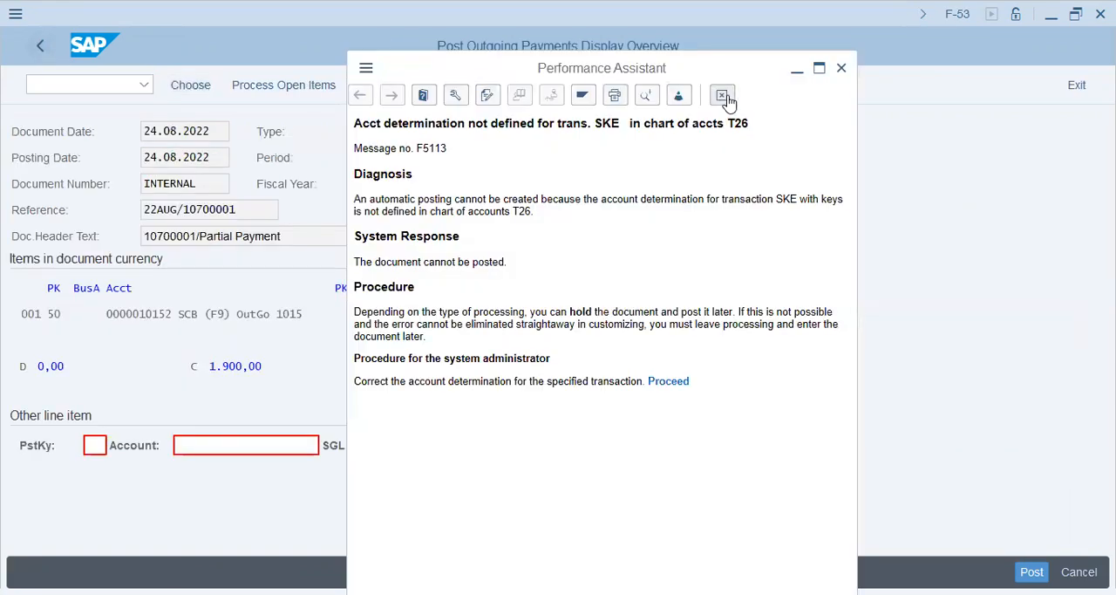
pyautogui.click(230, 233)
pyautogui.press('Return')
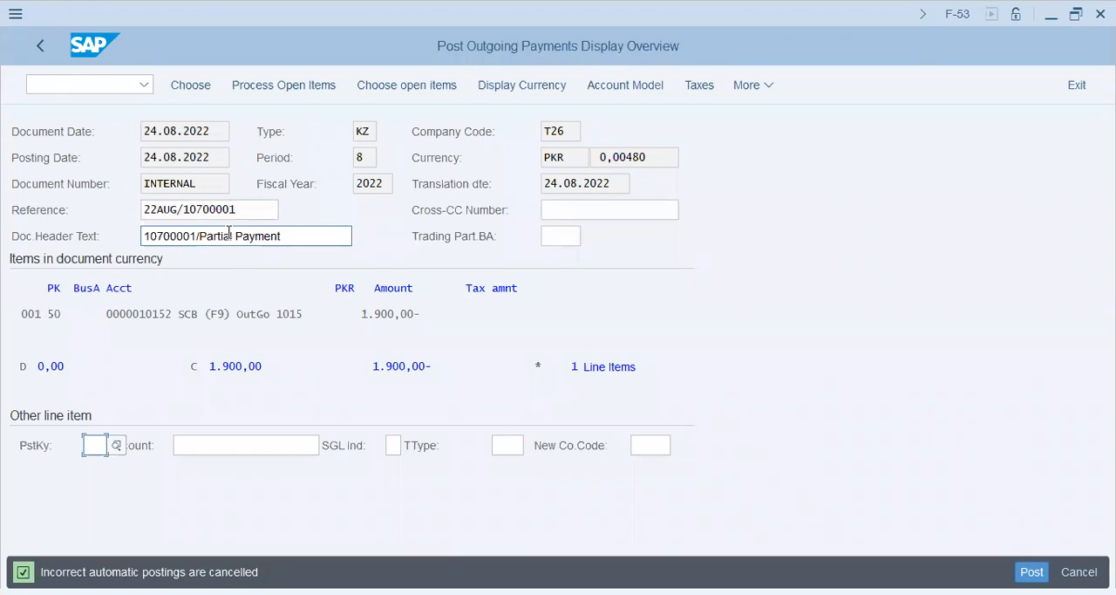
# Simulate the outgoing payment document with its automatic cash discount line and try to post it
pyautogui.click(755, 85)
pyautogui.moveTo(794, 116)
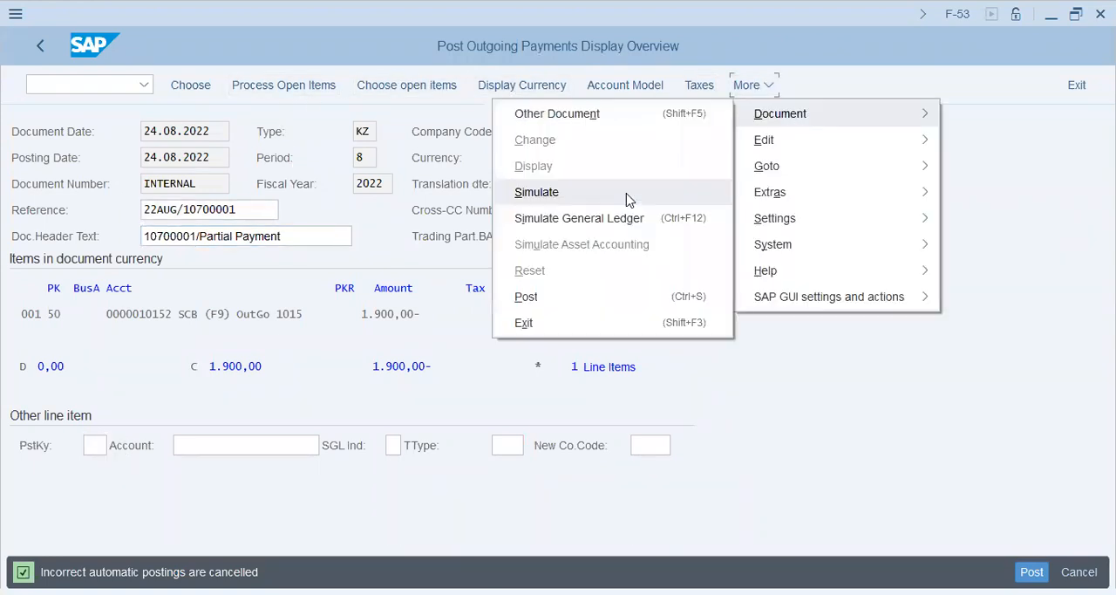
pyautogui.click(628, 193)
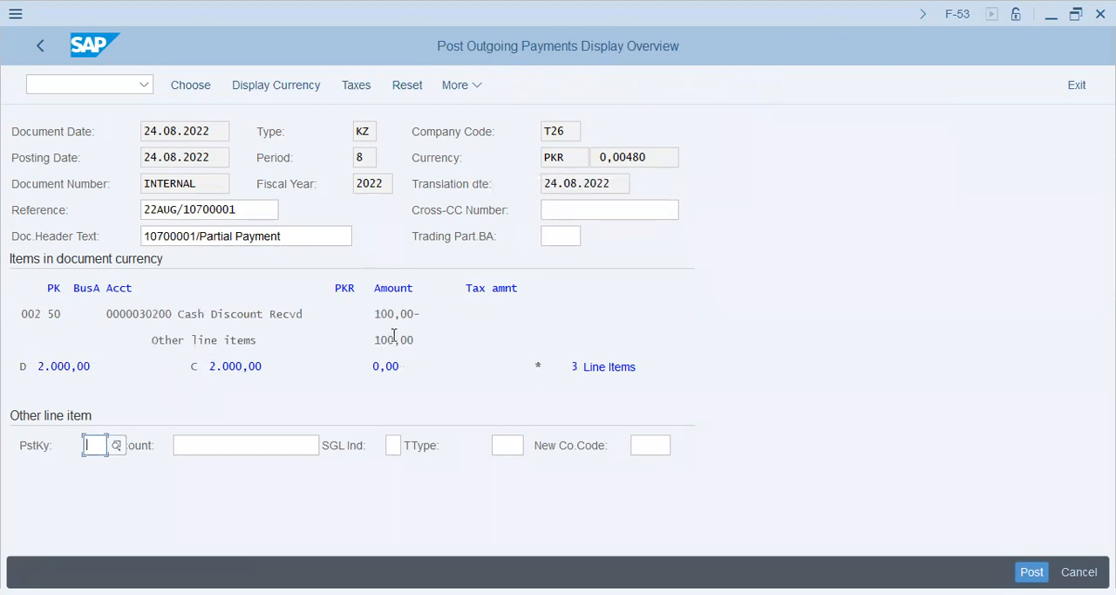
pyautogui.doubleClick(377, 368)
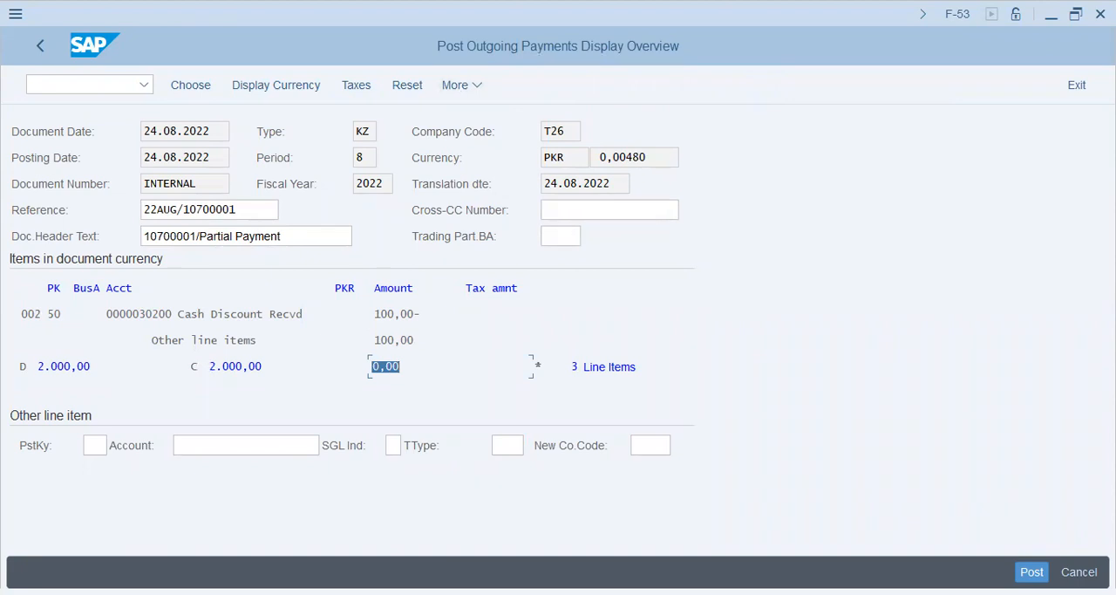
pyautogui.click(1032, 571)
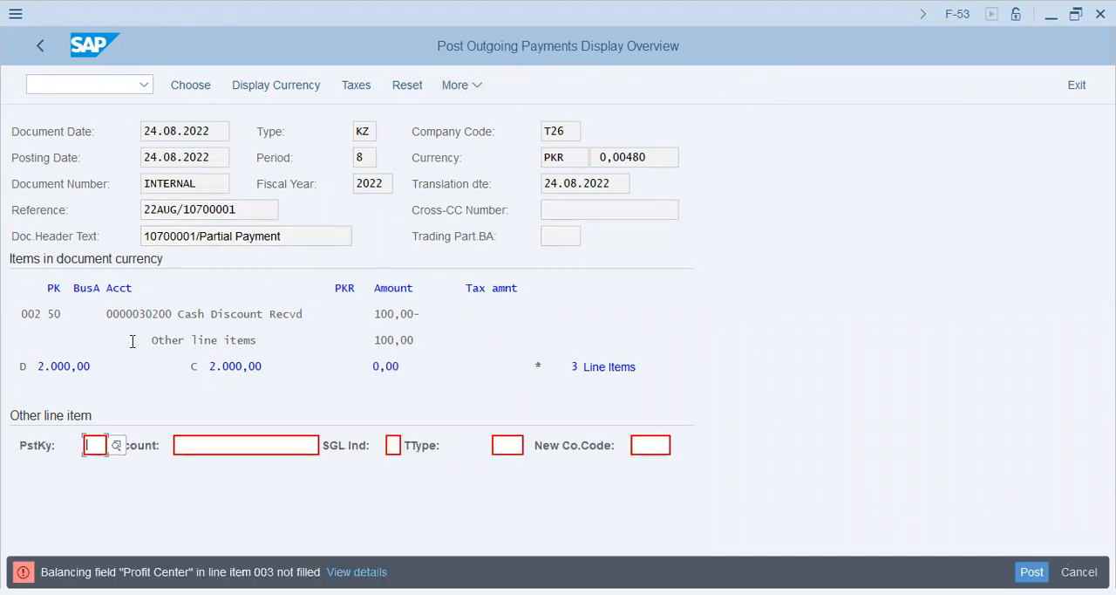
pyautogui.press('Return')
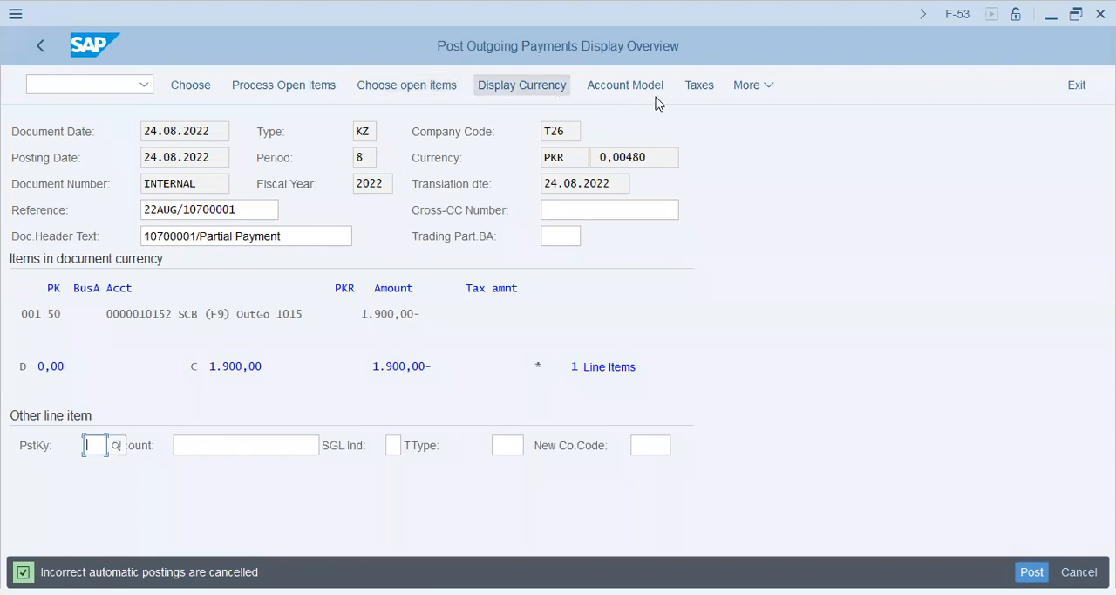
# Try to open line item 003 of the outgoing payment document
pyautogui.click(756, 88)
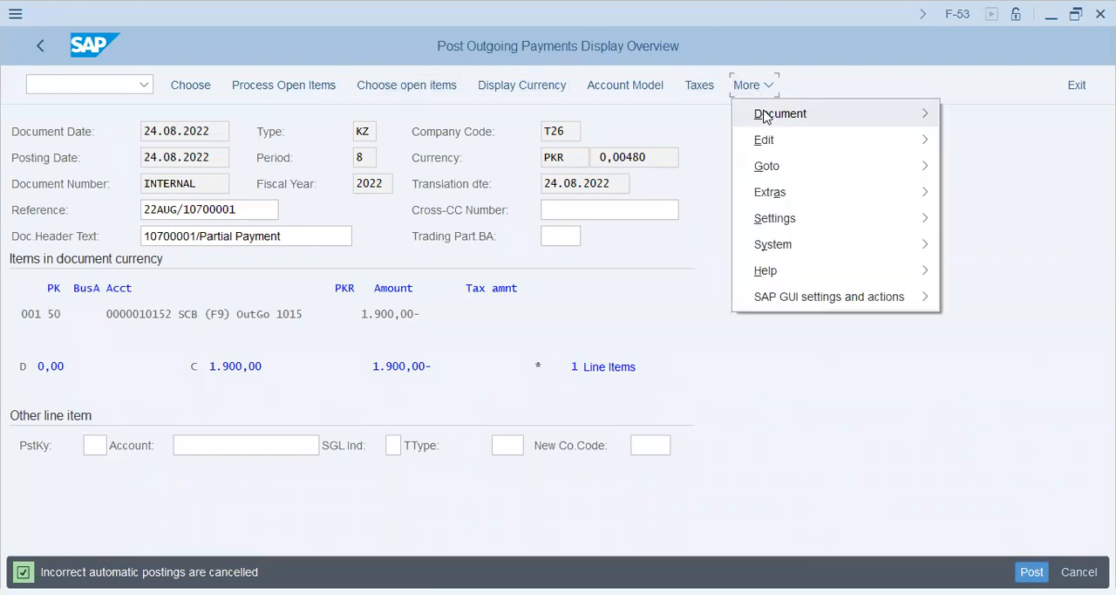
pyautogui.moveTo(765, 116)
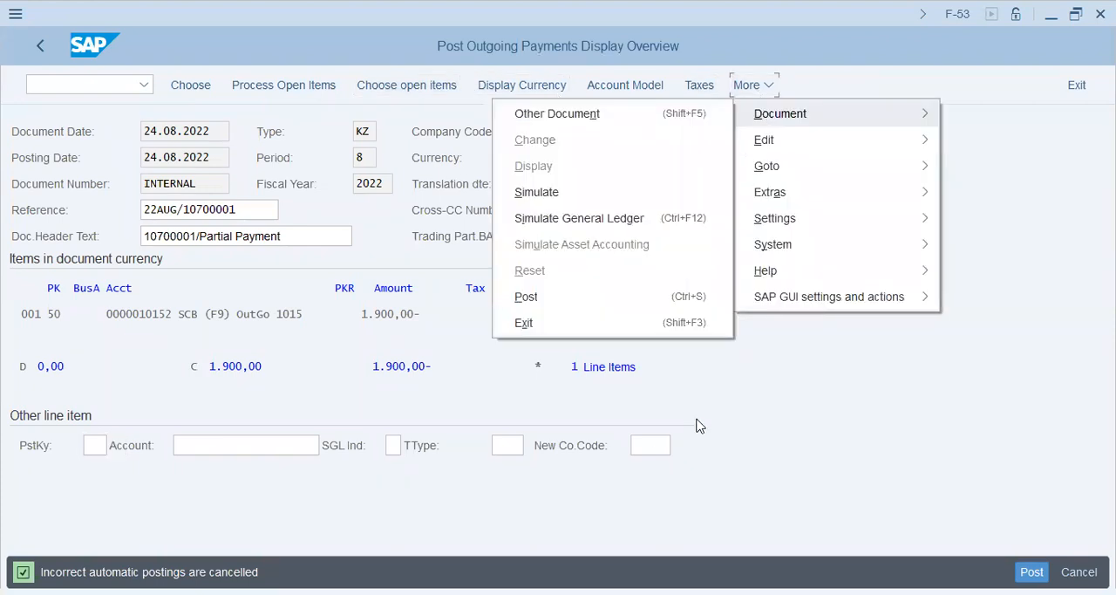
pyautogui.click(251, 122)
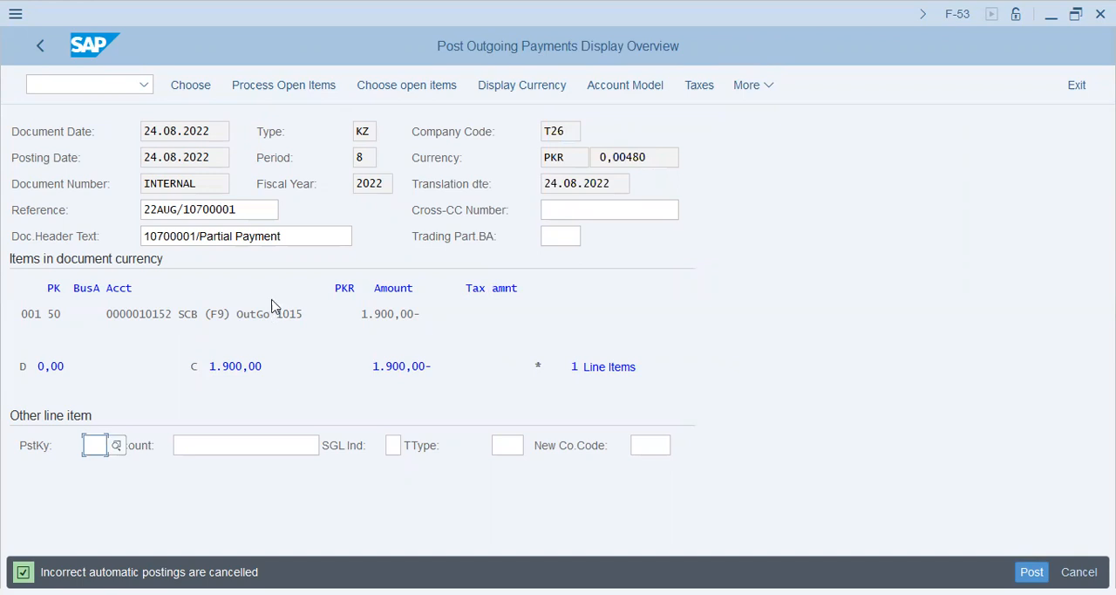
pyautogui.click(191, 84)
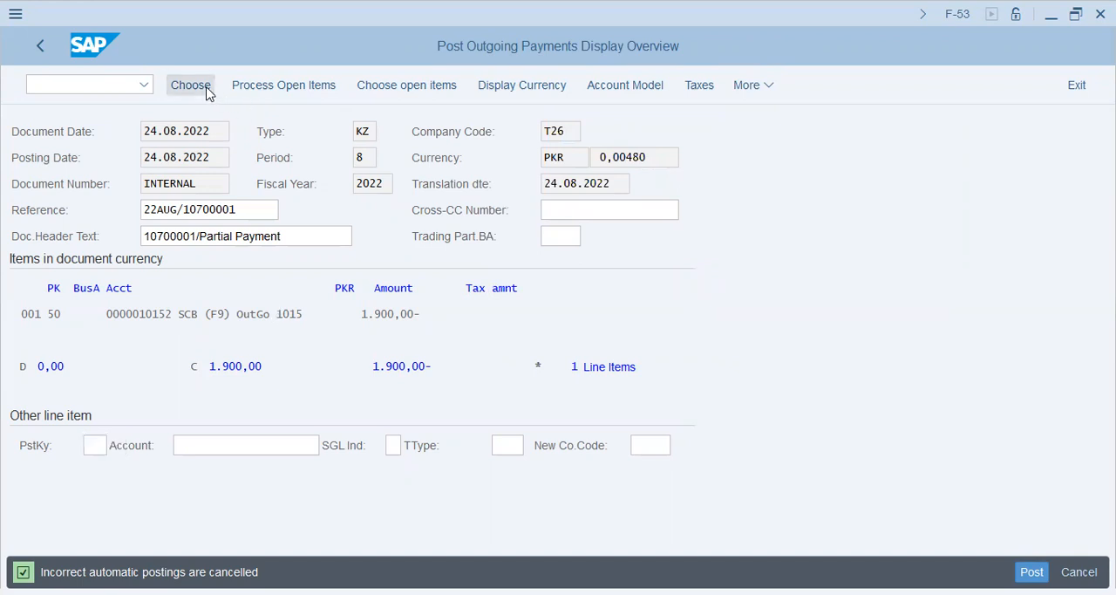
pyautogui.write('003')
pyautogui.press('Return')
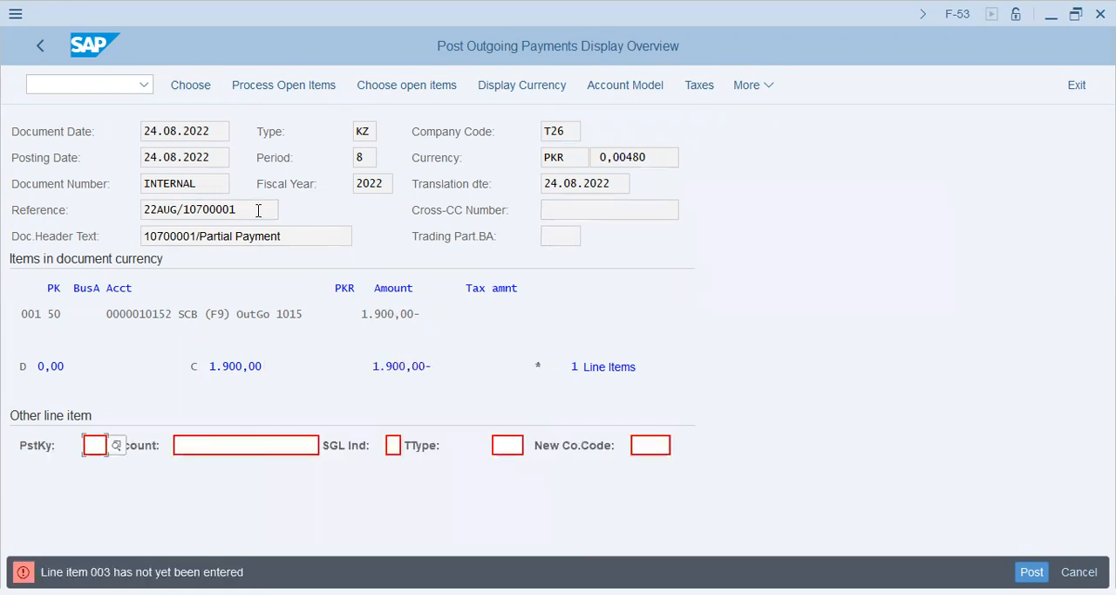
# Clear the cash discount on the 2.000,00 PKR open item and enter it again as 100
pyautogui.click(310, 86)
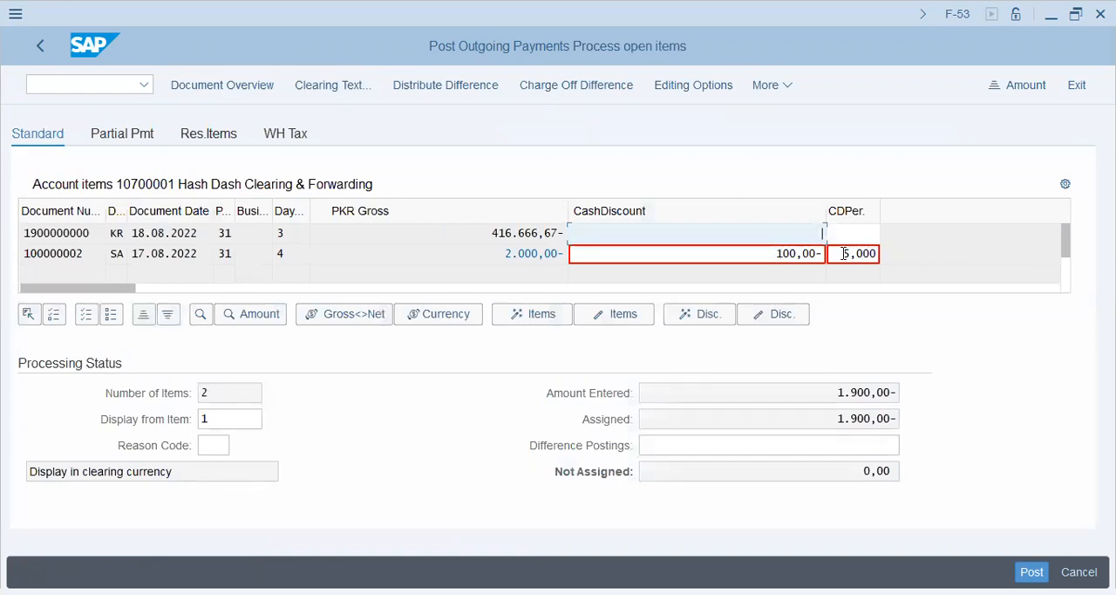
pyautogui.moveTo(843, 253); pyautogui.dragTo(927, 252)
pyautogui.press('Delete')
pyautogui.press('Return')
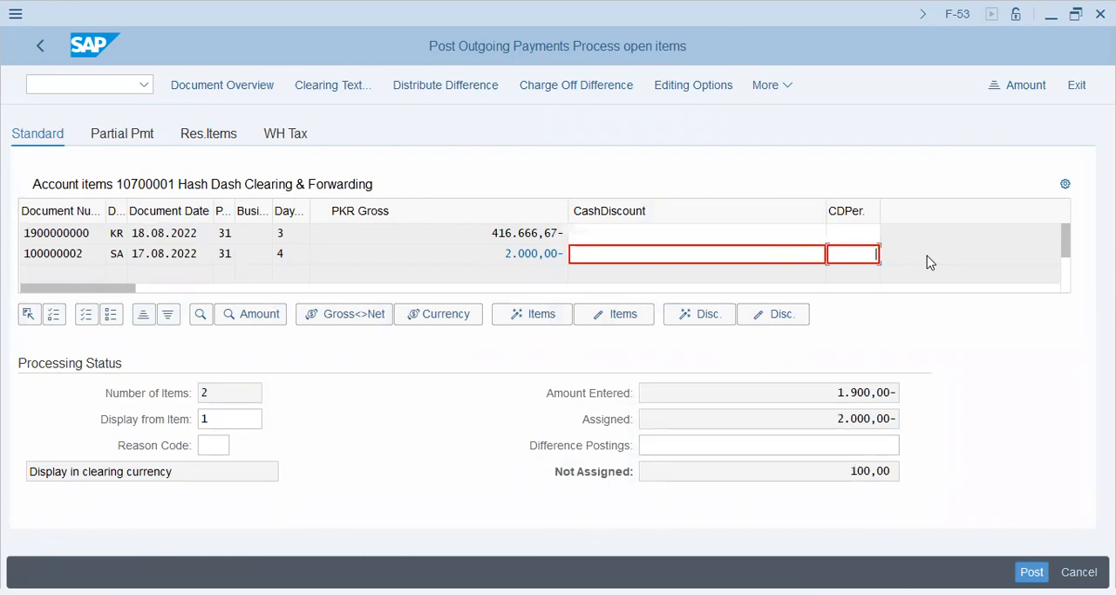
pyautogui.write('100')
pyautogui.press('Return')
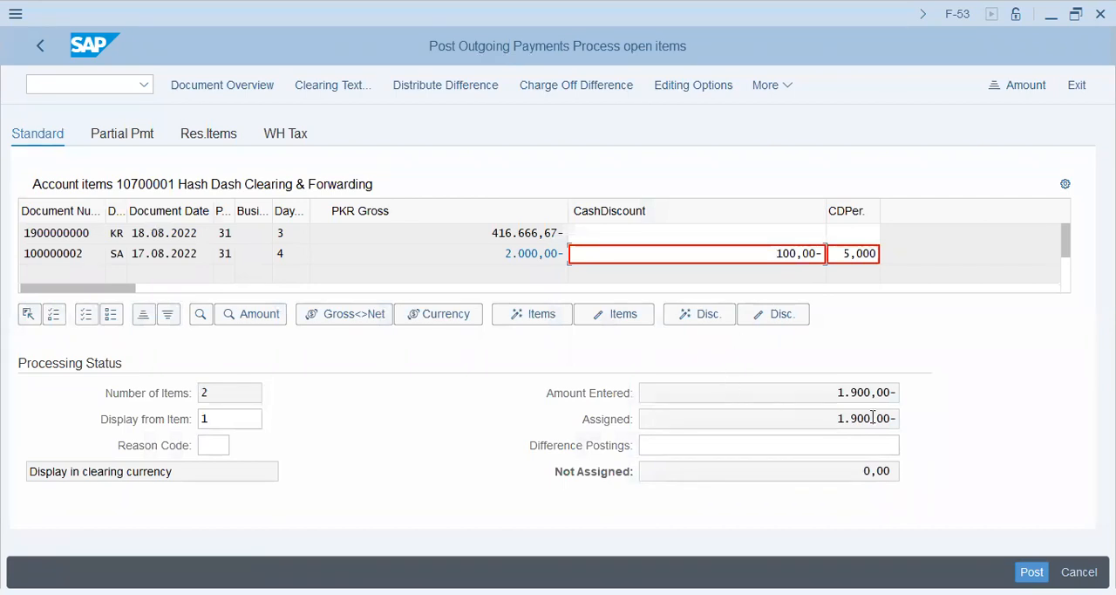
# Return to the document overview and simulate the payment with its automatic cash discount line
pyautogui.click(261, 99)
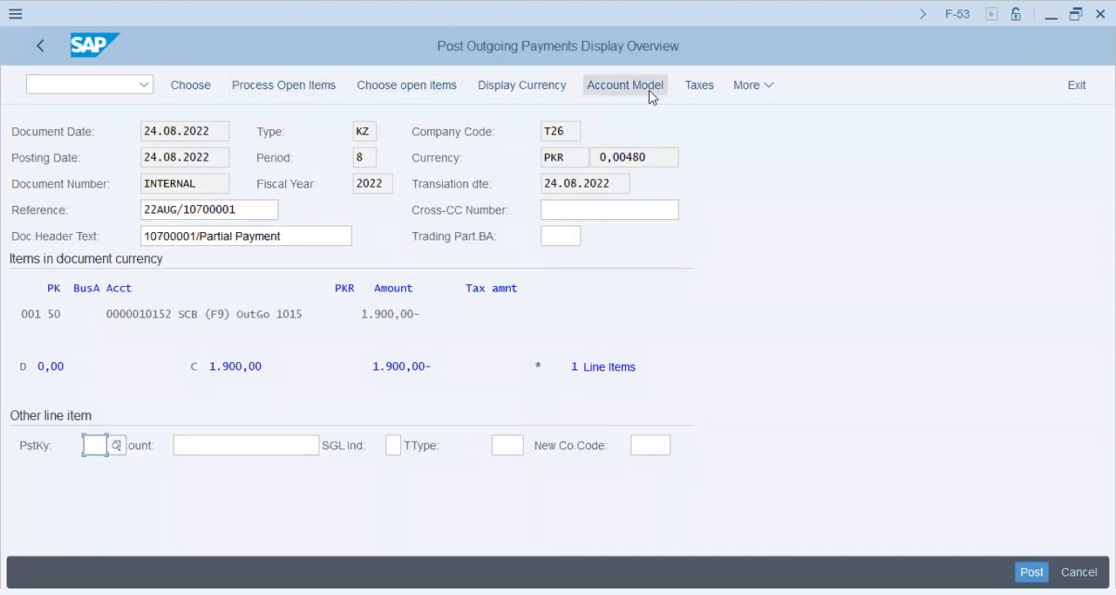
pyautogui.click(762, 87)
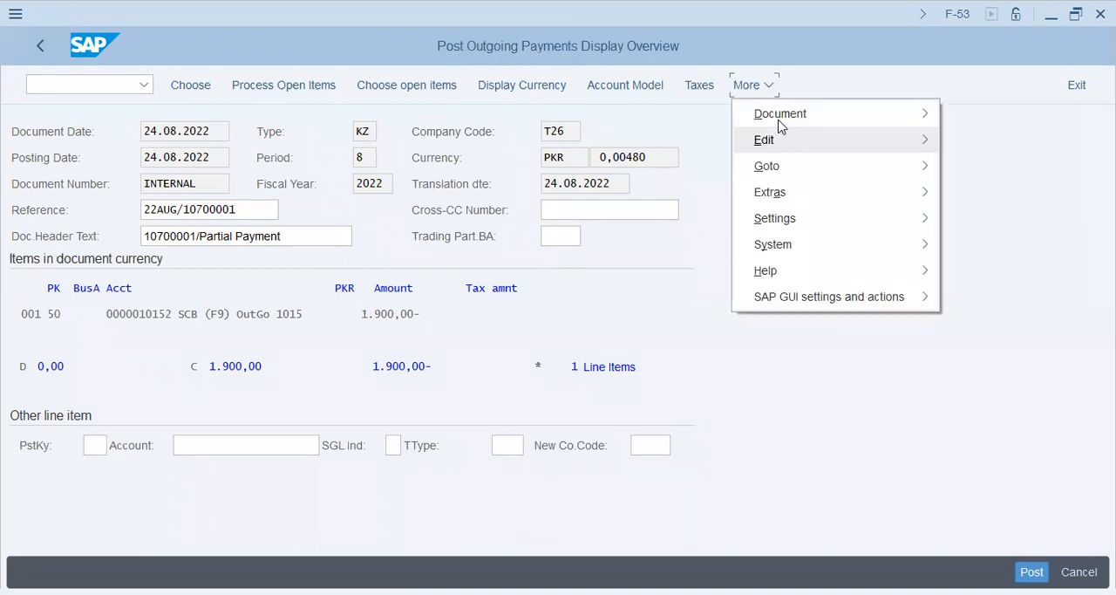
pyautogui.moveTo(777, 122)
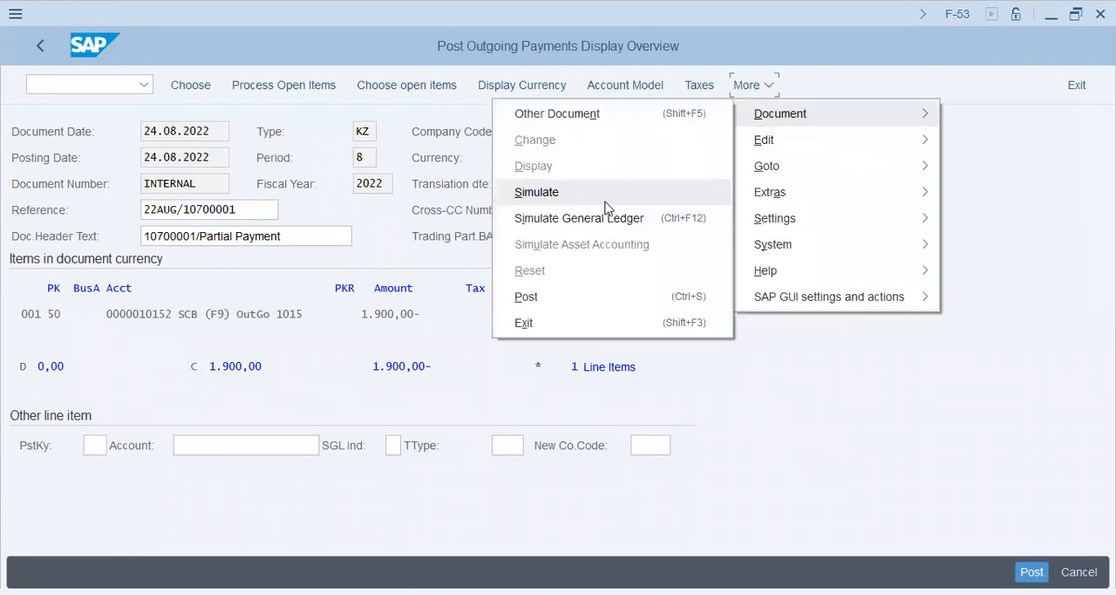
pyautogui.click(606, 197)
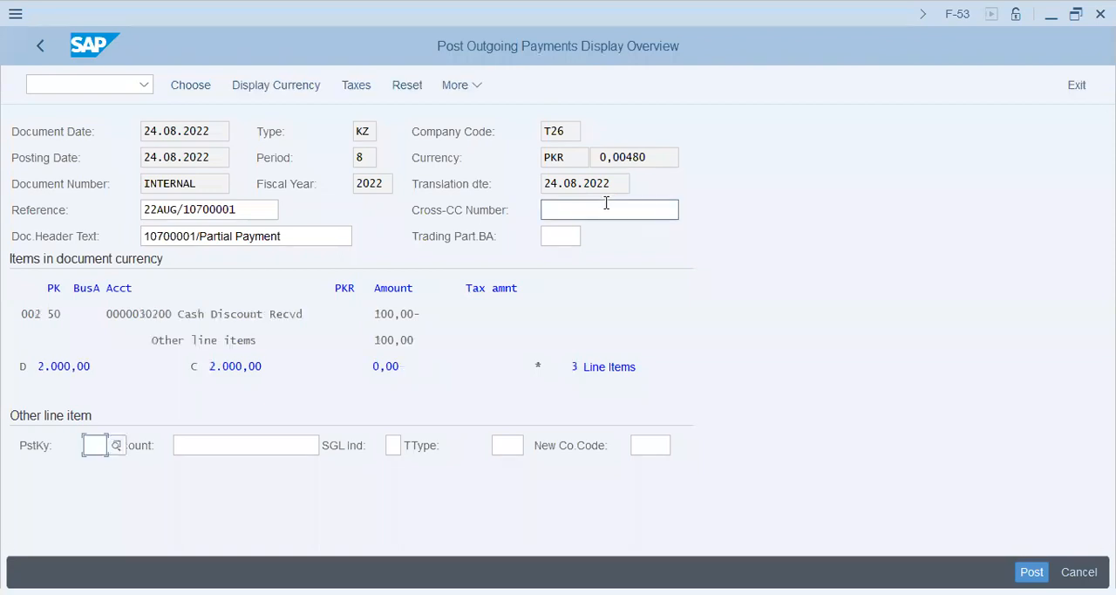
# Open the Cash Discount Recvd line item of account 30200 and set its profit center to T26N001
pyautogui.doubleClick(297, 317)
pyautogui.click(195, 317)
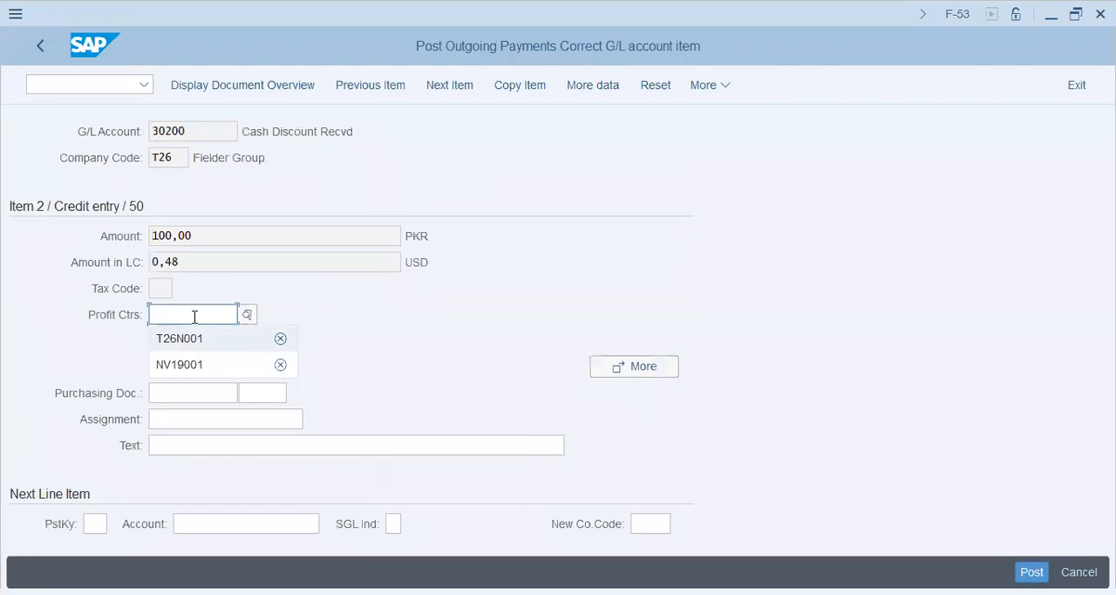
pyautogui.press('Return')
pyautogui.press('Down')
pyautogui.press('Down')
pyautogui.press('Up')
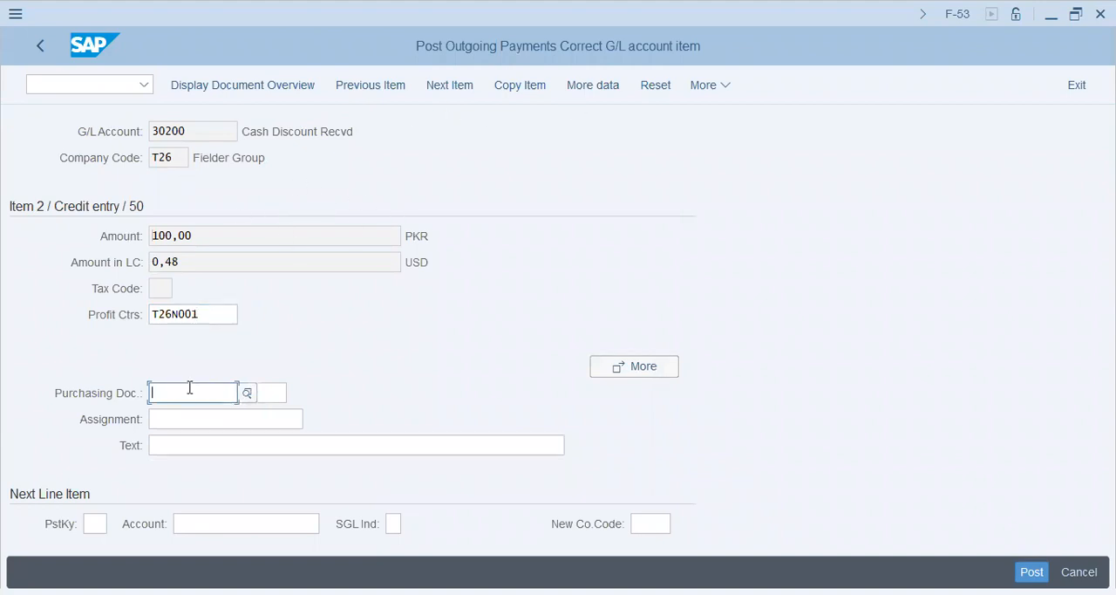
# Set the cash discount line's assignment to the document's reference, 22AUG/ followed by the vendor number
pyautogui.click(204, 417)
pyautogui.press('space')
pyautogui.press('Down')
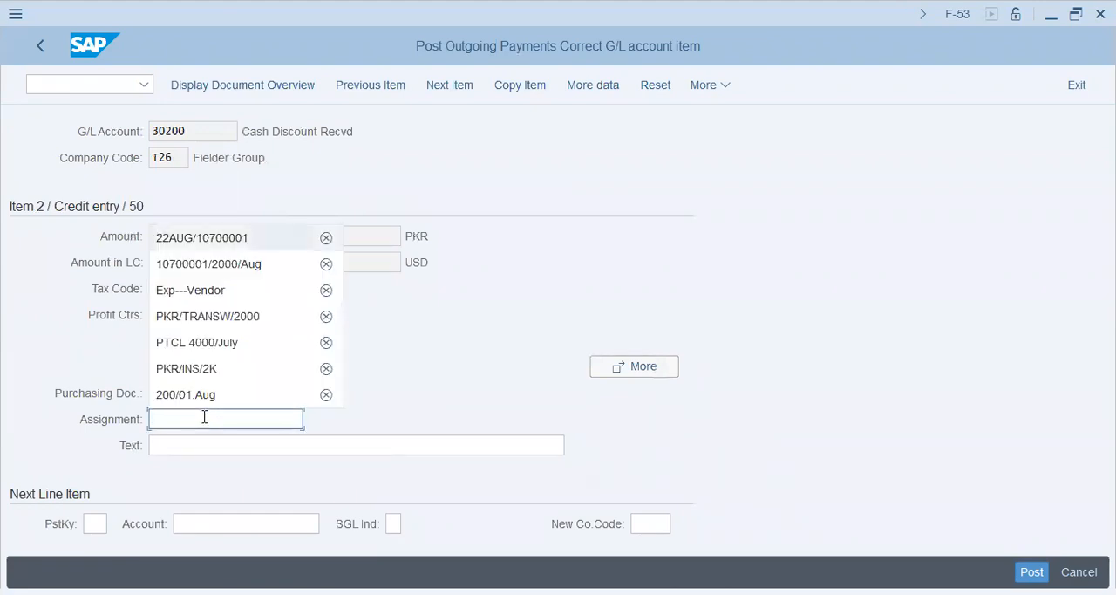
pyautogui.press('Return')
# Set the cash discount line's text to the vendor number followed by /FullPay/2000/28AUG
pyautogui.press('Tab')
pyautogui.press('space')
pyautogui.press('Down')
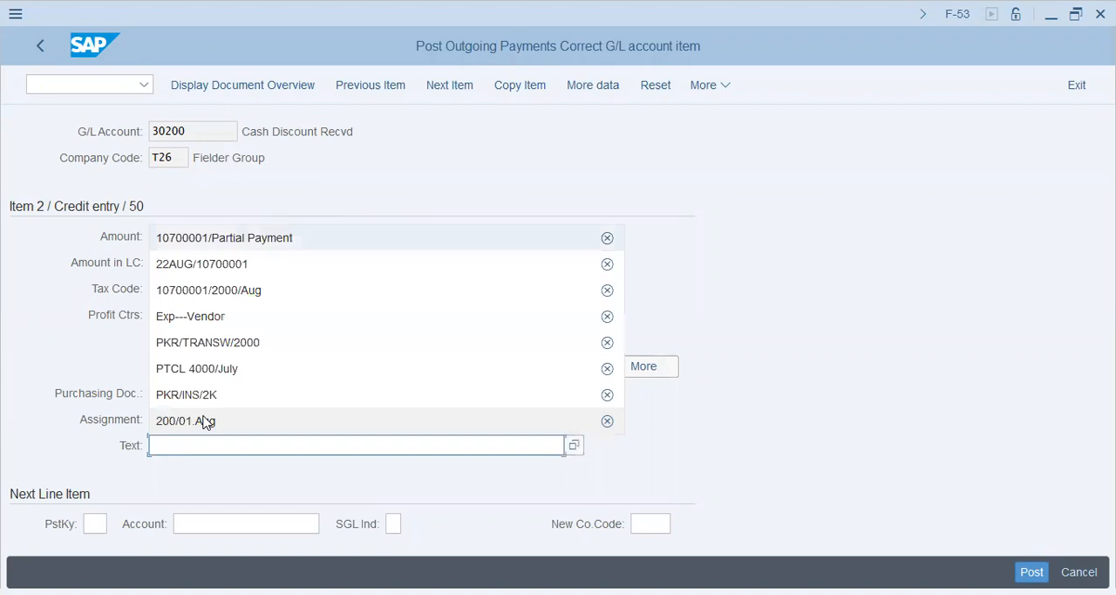
pyautogui.press('Return')
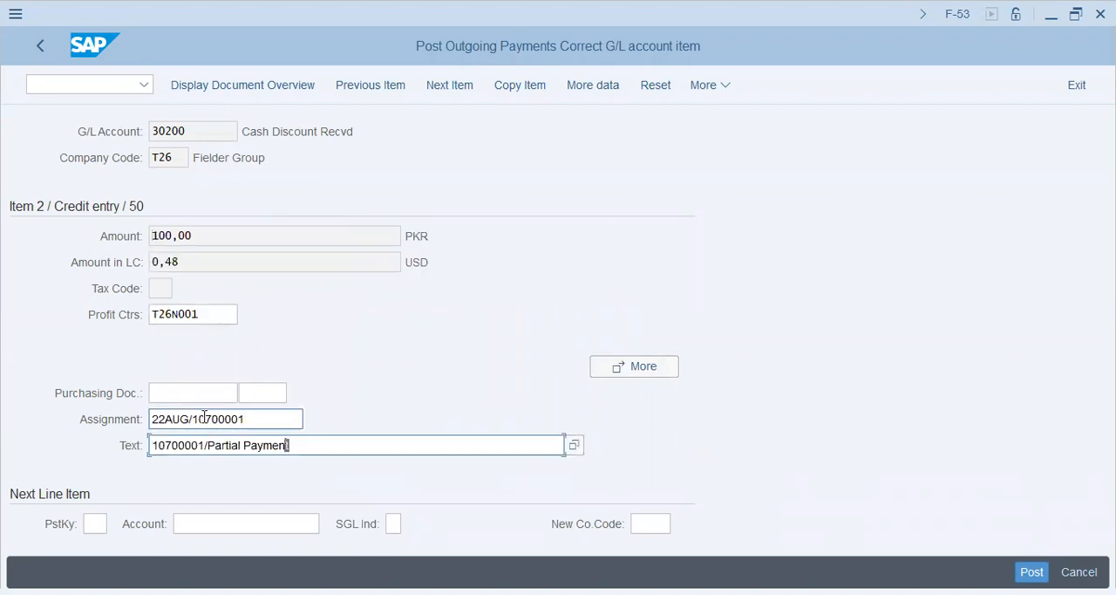
pyautogui.hotkey('shift', 'Left')
pyautogui.hotkey('shift', 'Left')
pyautogui.hotkey('shift', 'Left')
pyautogui.hotkey('shift', 'Left')
pyautogui.hotkey('shift', 'Left')
pyautogui.hotkey('shift', 'Left')
pyautogui.hotkey('shift', 'Left')
pyautogui.hotkey('shift', 'Left')
pyautogui.hotkey('shift', 'Left')
pyautogui.hotkey('shift', 'Left')
pyautogui.hotkey('shift', 'Left')
pyautogui.hotkey('shift', 'Left')
pyautogui.hotkey('shift', 'Left')
pyautogui.hotkey('shift', 'Left')
pyautogui.hotkey('shift', 'Left')
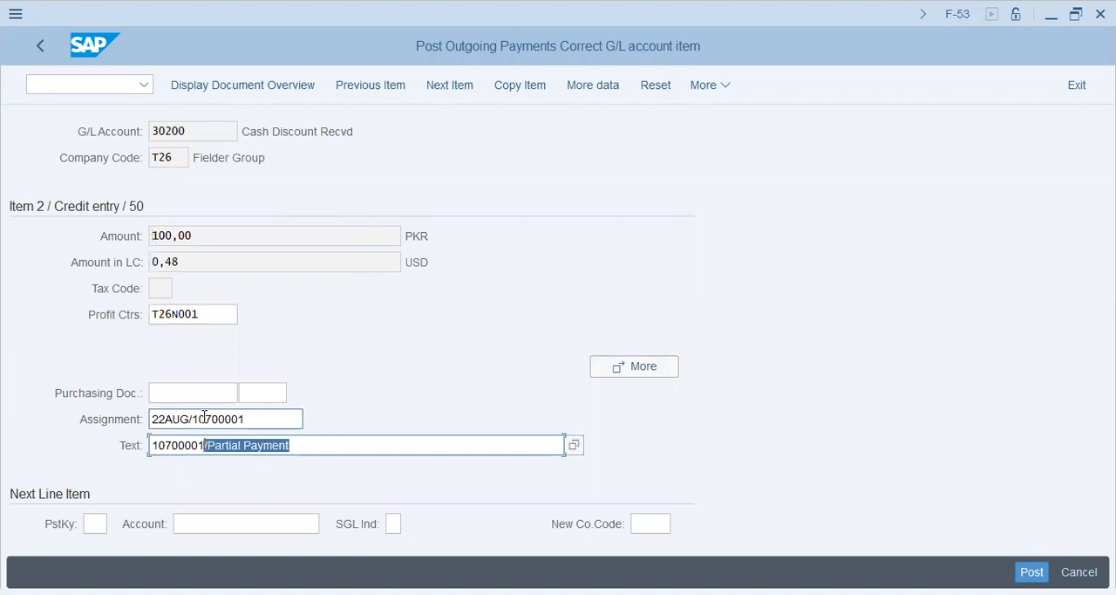
pyautogui.press('BackSpace')
pyautogui.write('/FullPay/2000/28')
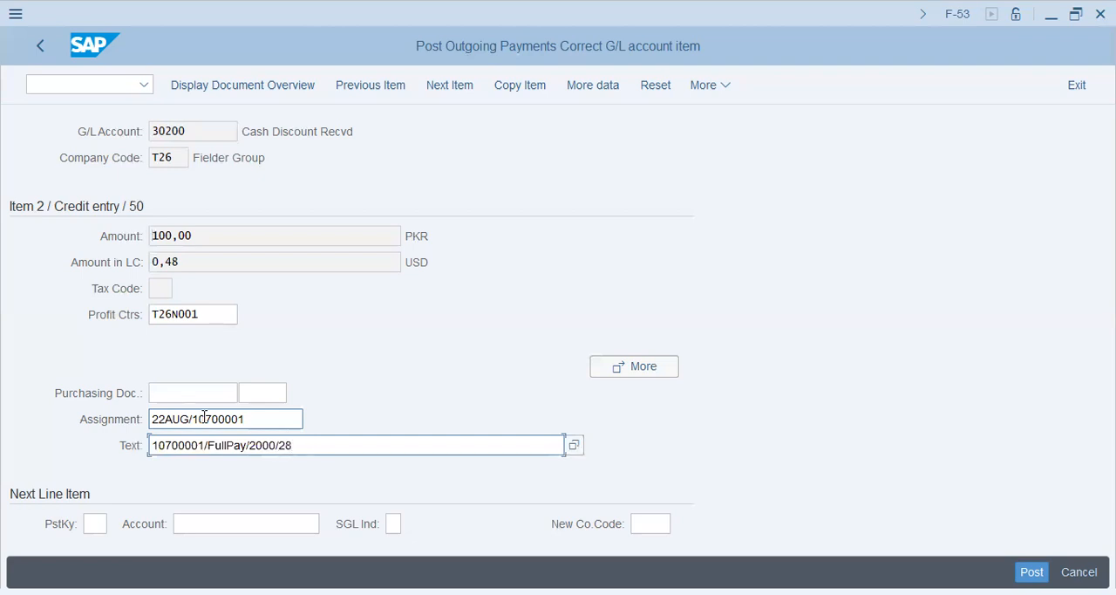
pyautogui.write('AUG')
pyautogui.press('Return')
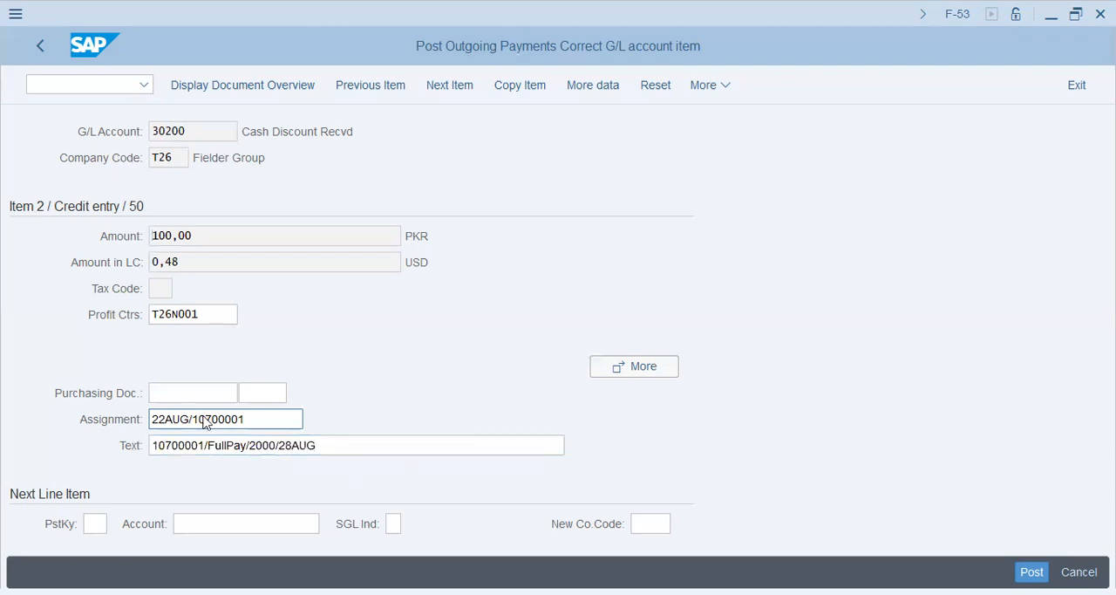
# Return to the document overview and try to post the payment, clearing its incorrect automatic postings
pyautogui.click(225, 86)
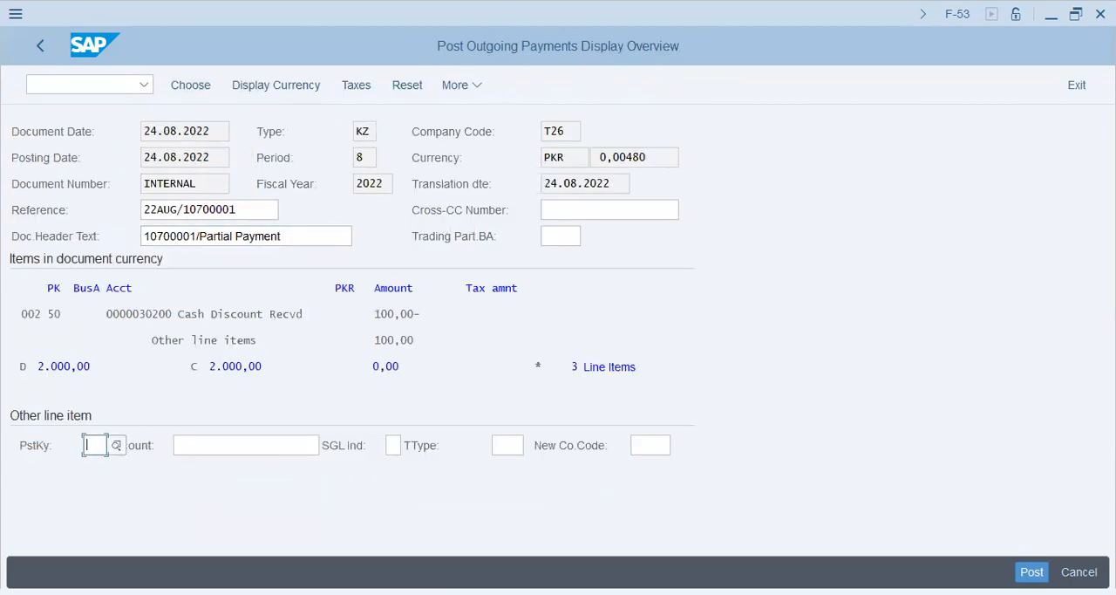
pyautogui.click(1032, 572)
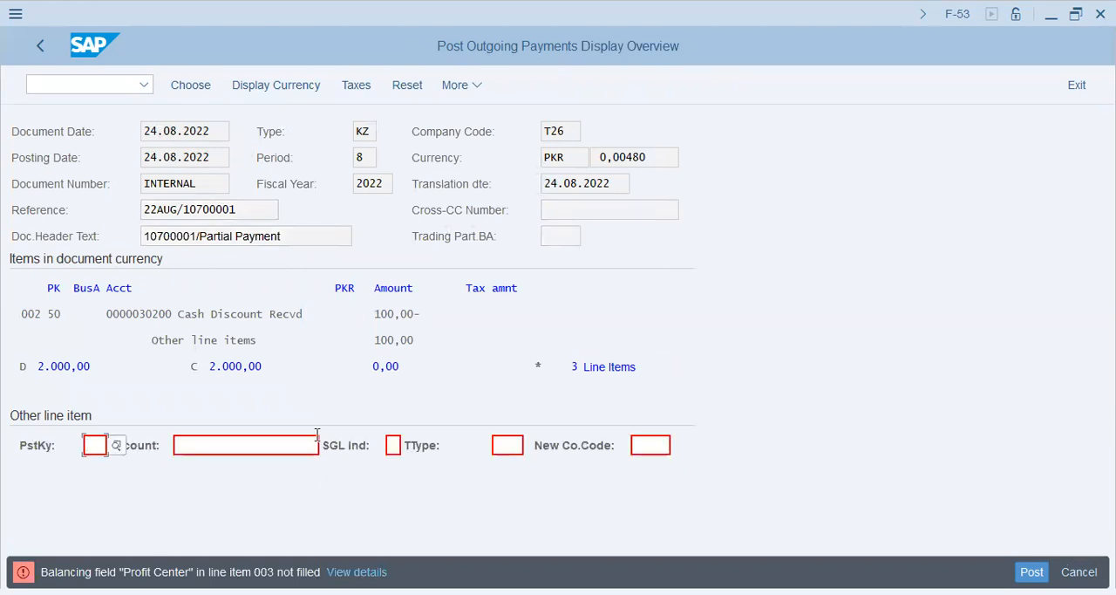
pyautogui.doubleClick(289, 314)
# Remove the cash discount amount and percentage from the 2.000,00 PKR open item
pyautogui.click(288, 85)
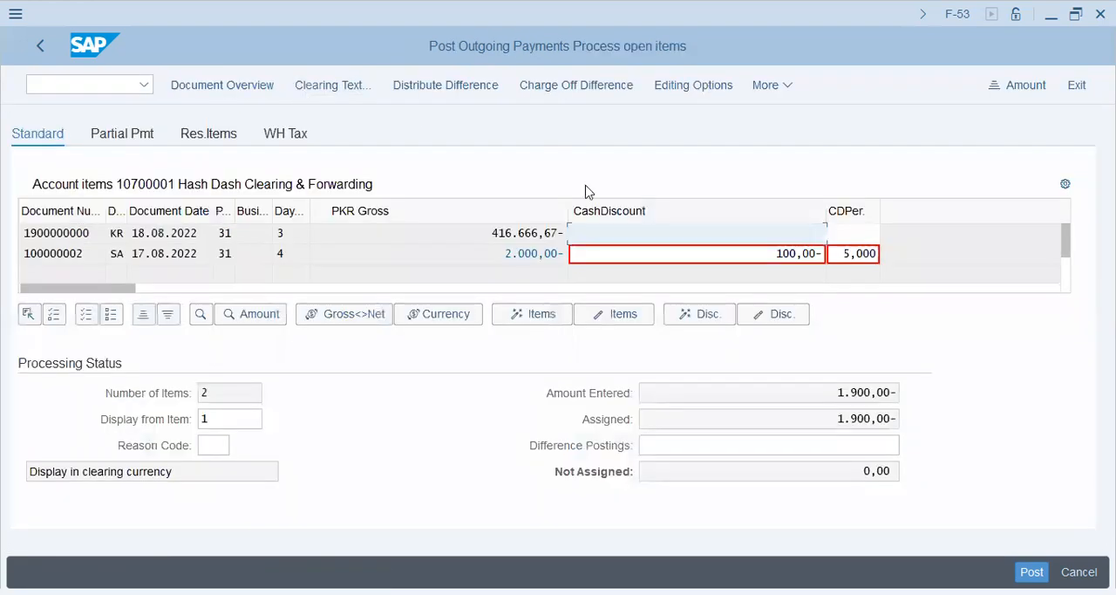
pyautogui.moveTo(760, 259); pyautogui.dragTo(872, 255)
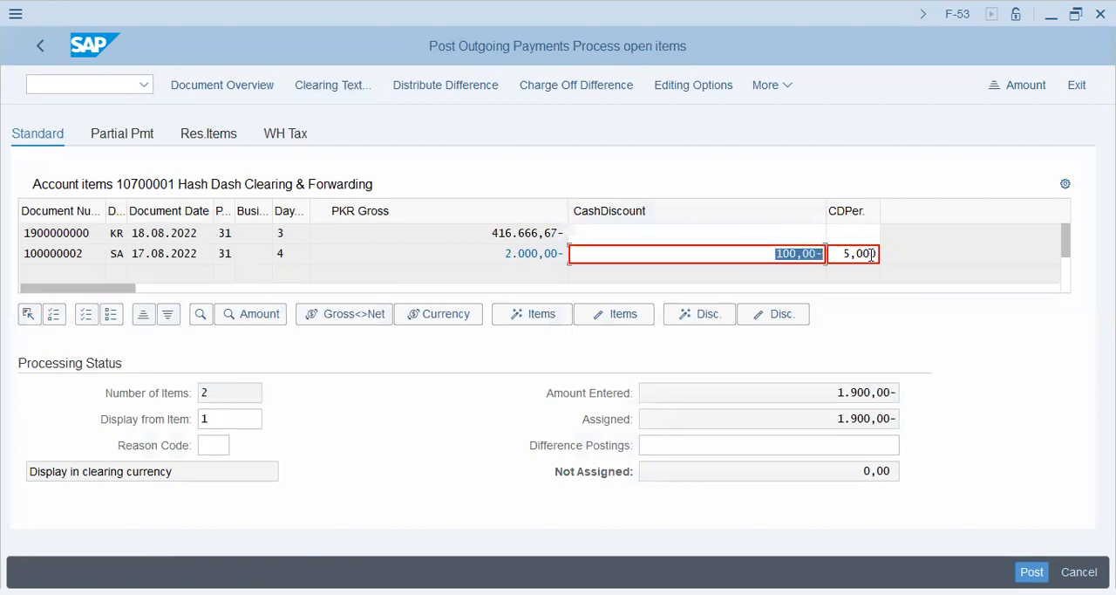
pyautogui.press('Delete')
pyautogui.hotkey('shift', 'End')
pyautogui.press('Delete')
pyautogui.press('Return')
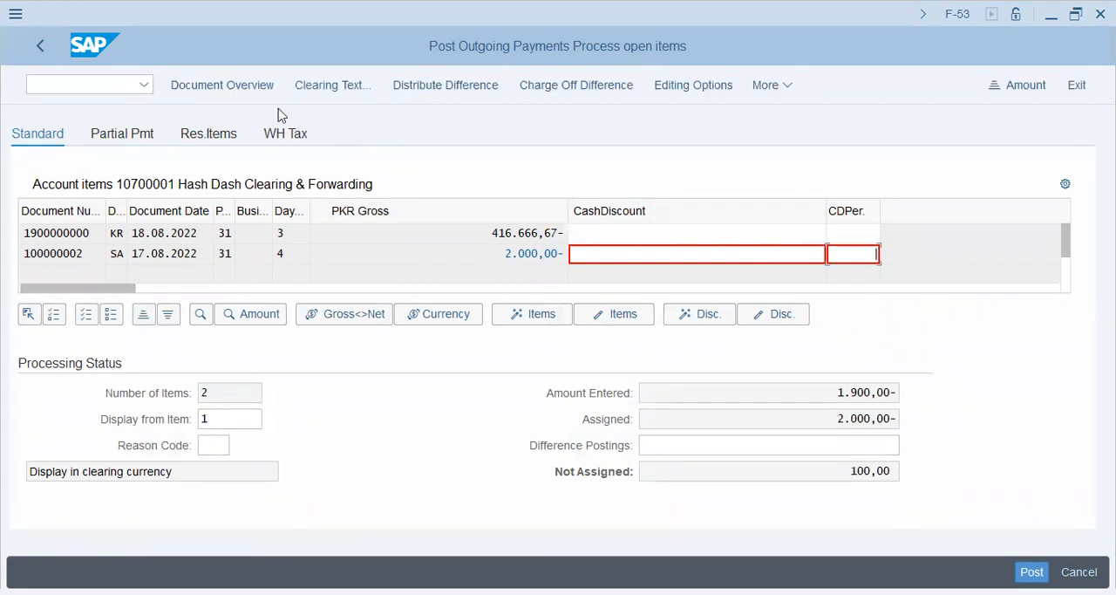
# Set the bank line item's amount to * so it recalculates, and clear its local currency amount
pyautogui.click(242, 82)
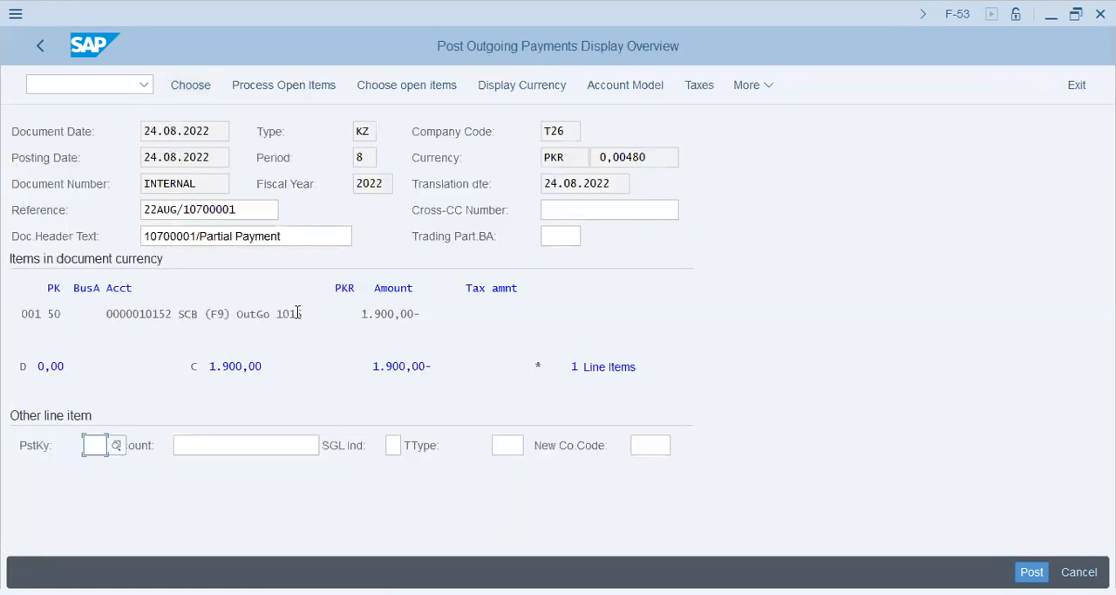
pyautogui.doubleClick(292, 316)
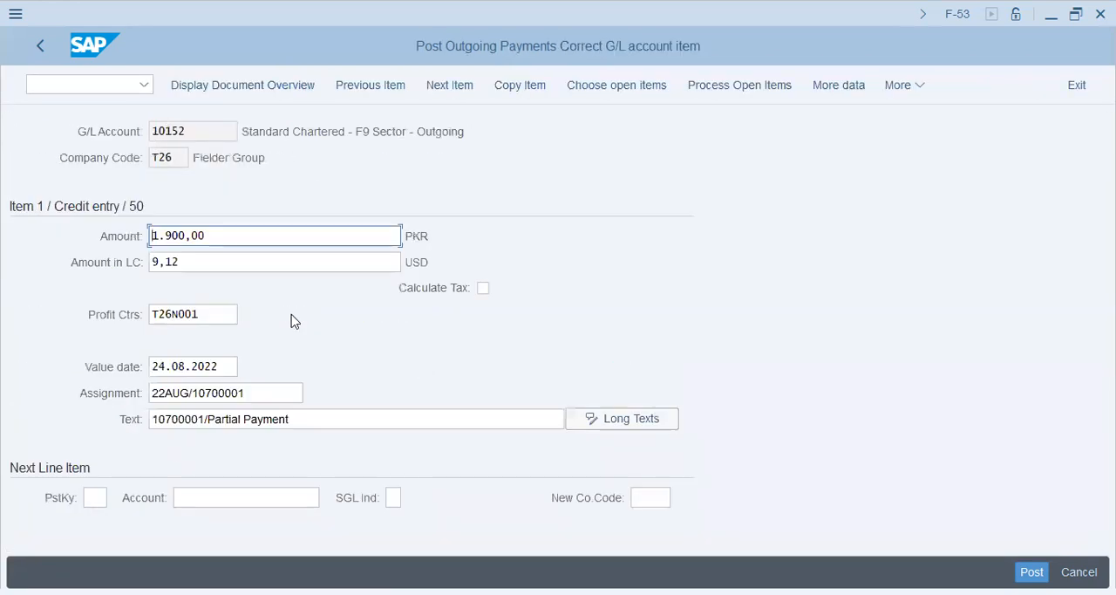
pyautogui.hotkey('shift', 'End')
pyautogui.write('*')
pyautogui.press('Tab')
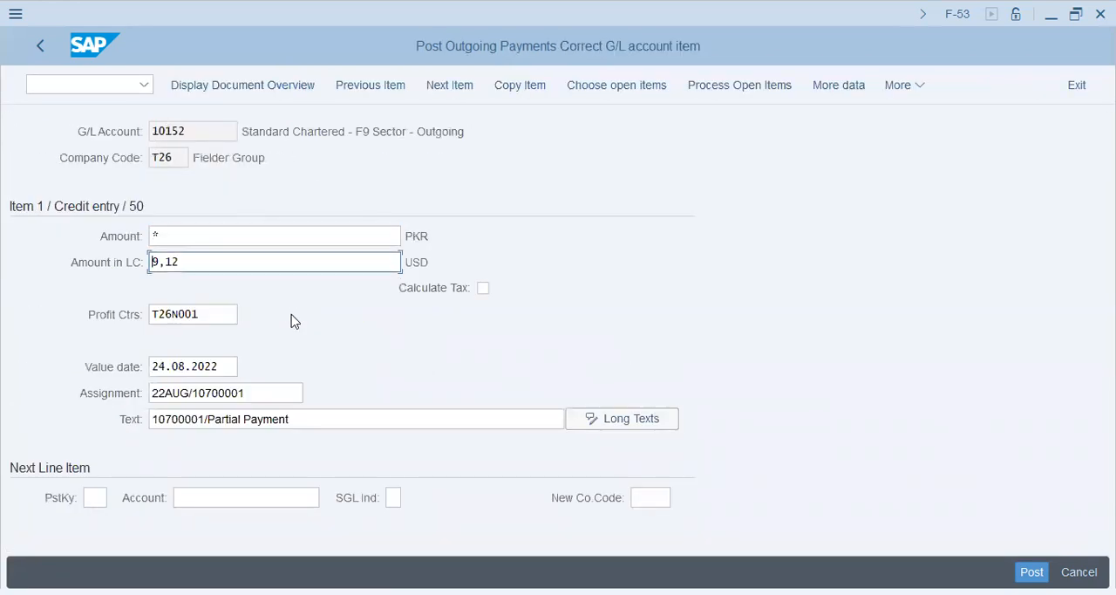
pyautogui.hotkey('shift', 'End')
pyautogui.press('Delete')
pyautogui.press('Return')
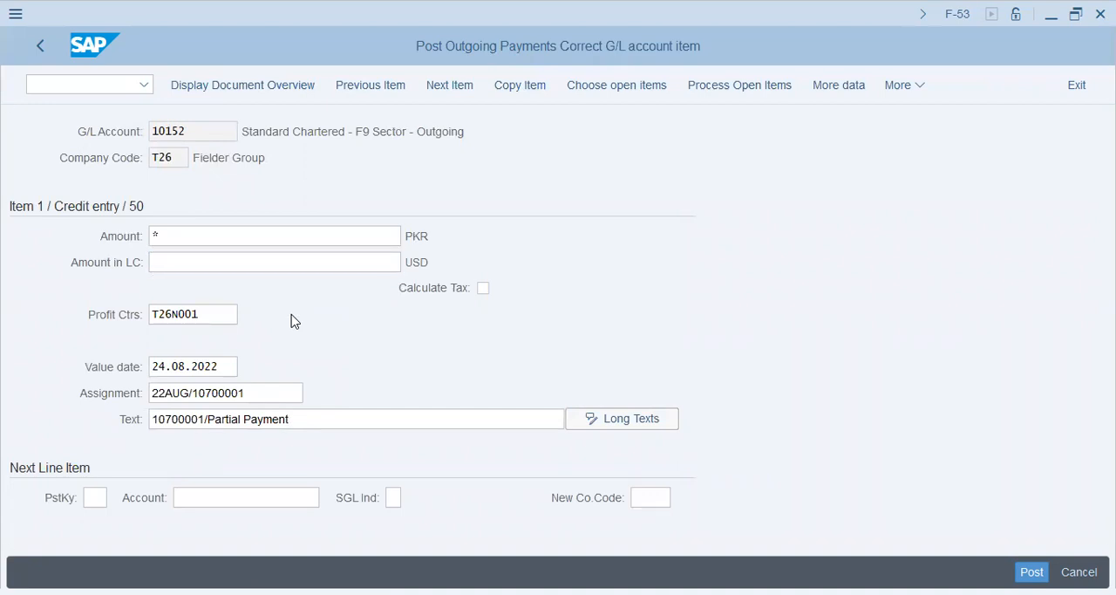
pyautogui.click(278, 89)
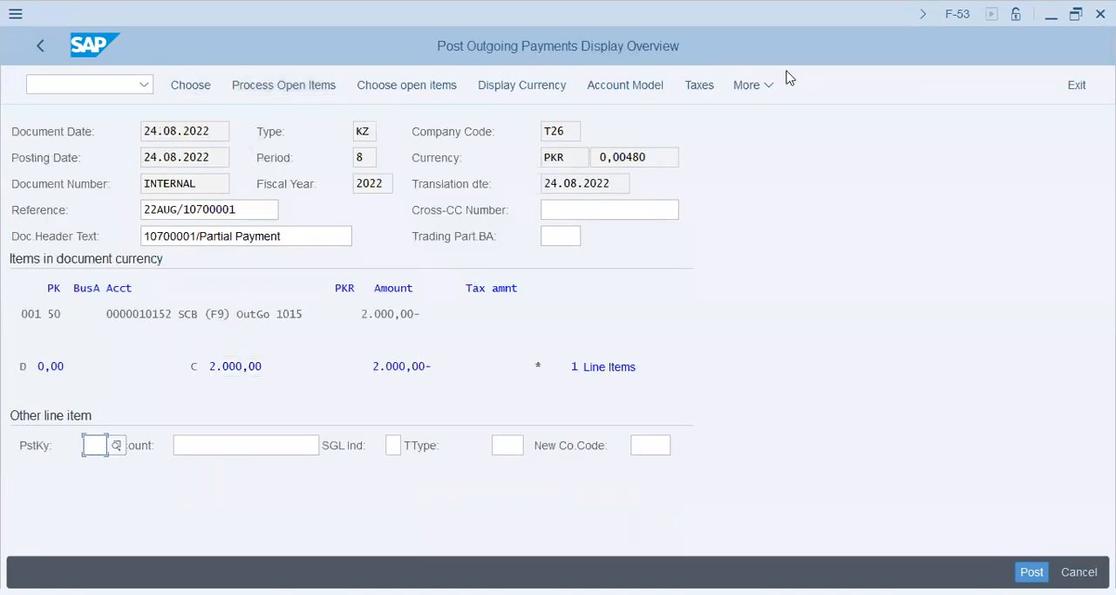
# Simulate the payment document without cash discount and try to post it, clearing its incorrect automatic postings
pyautogui.click(757, 86)
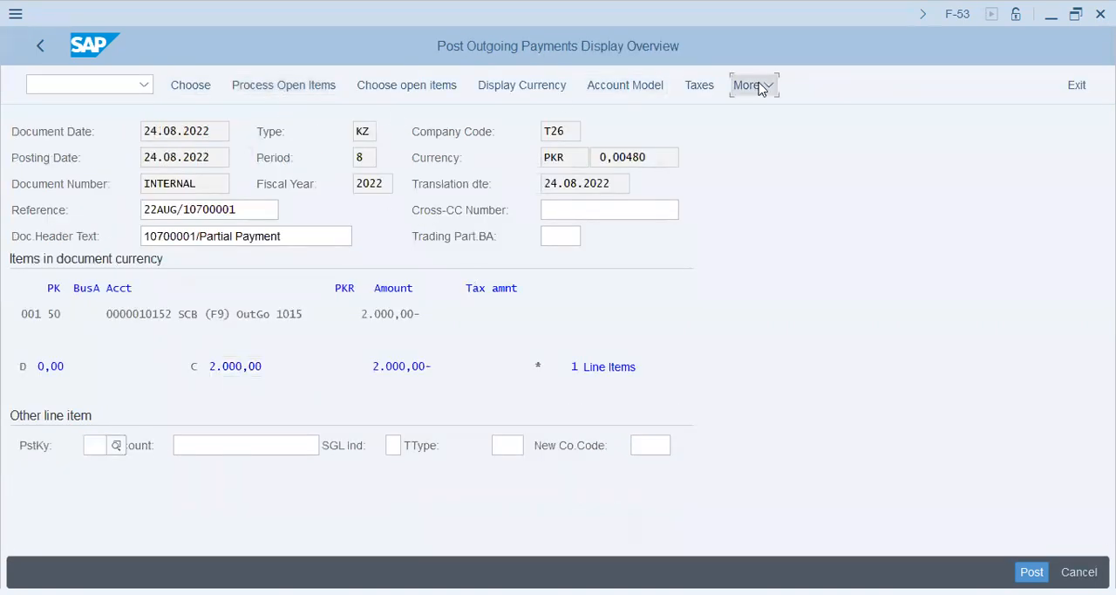
pyautogui.click(596, 200)
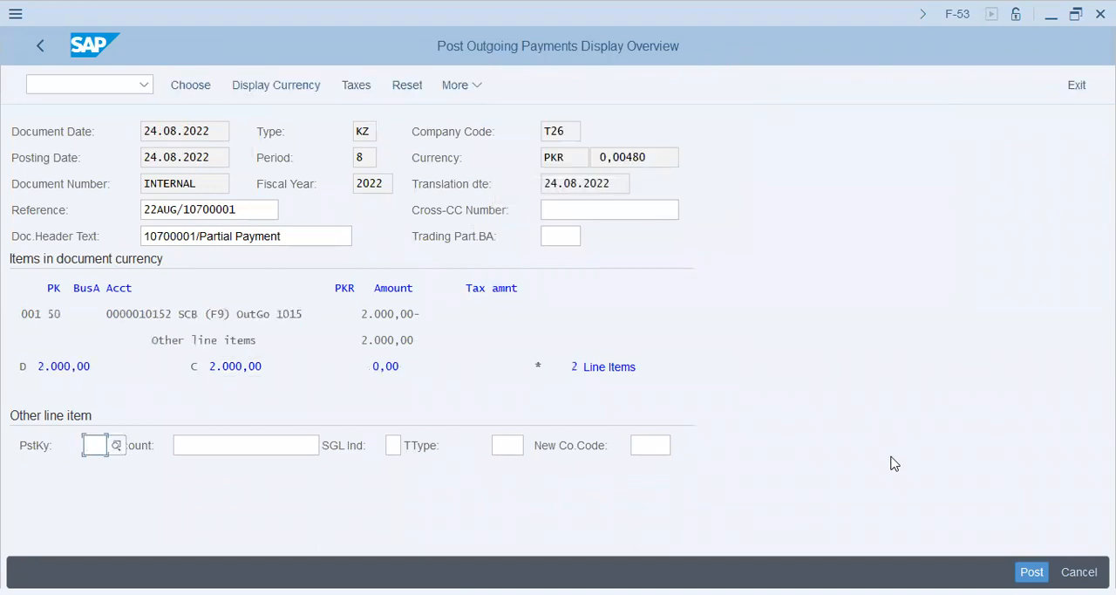
pyautogui.press('Return')
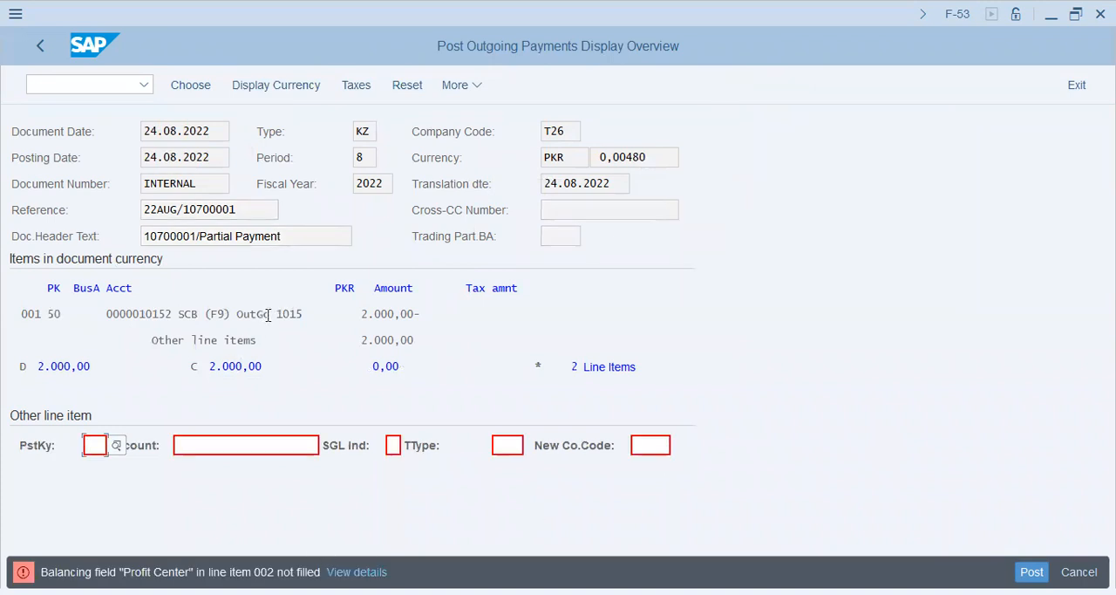
pyautogui.click(243, 343)
pyautogui.doubleClick(244, 344)
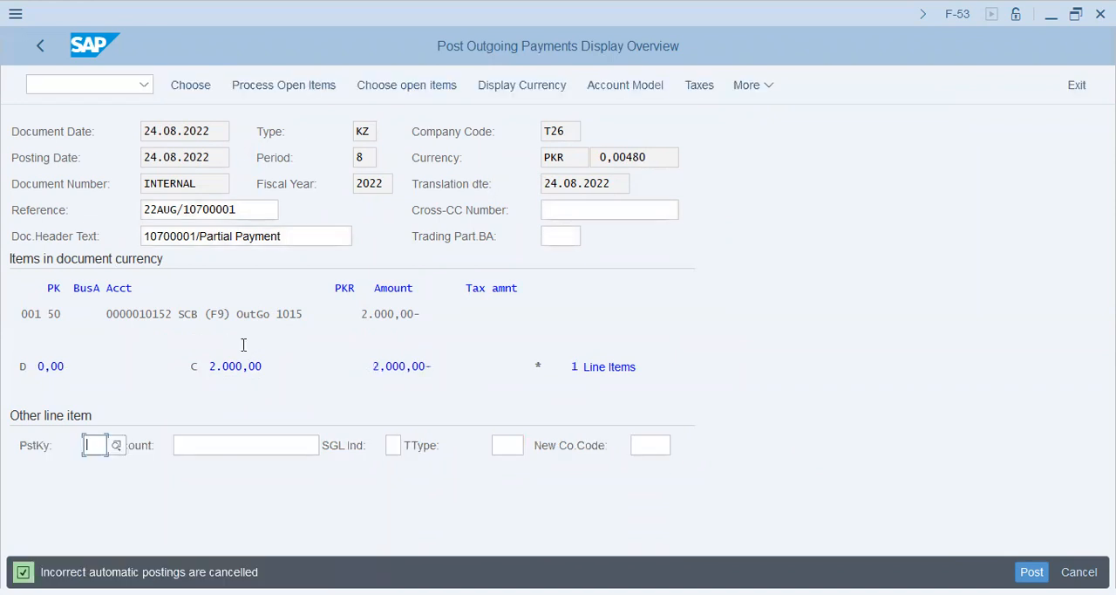
# Simulate the payment document and open the Hash Dash Clearing vendor line item to examine its assignment and text fields
pyautogui.click(764, 86)
pyautogui.moveTo(783, 120)
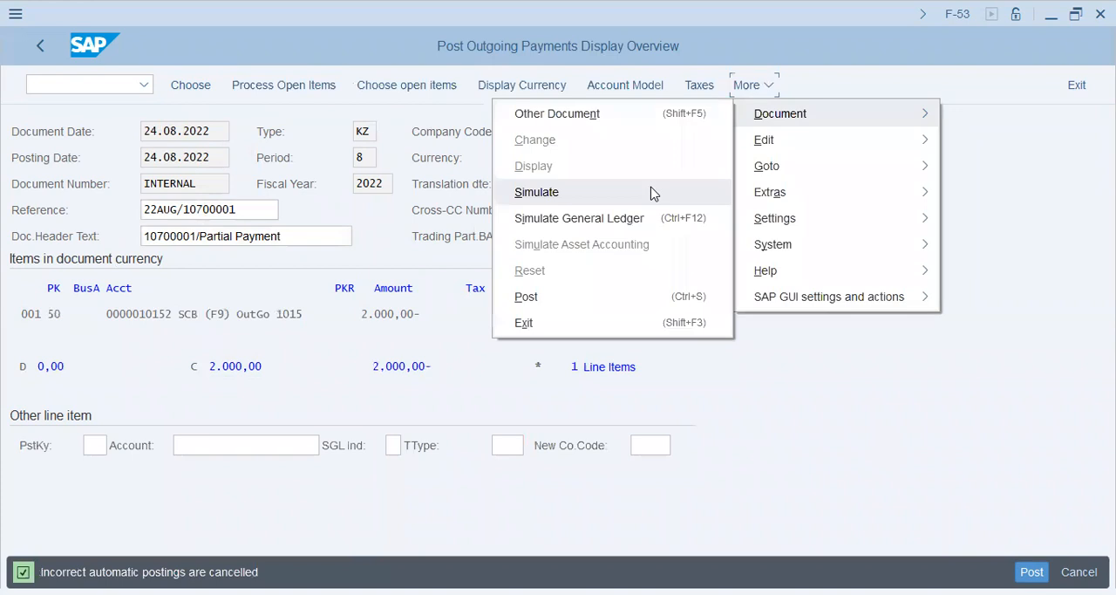
pyautogui.click(653, 191)
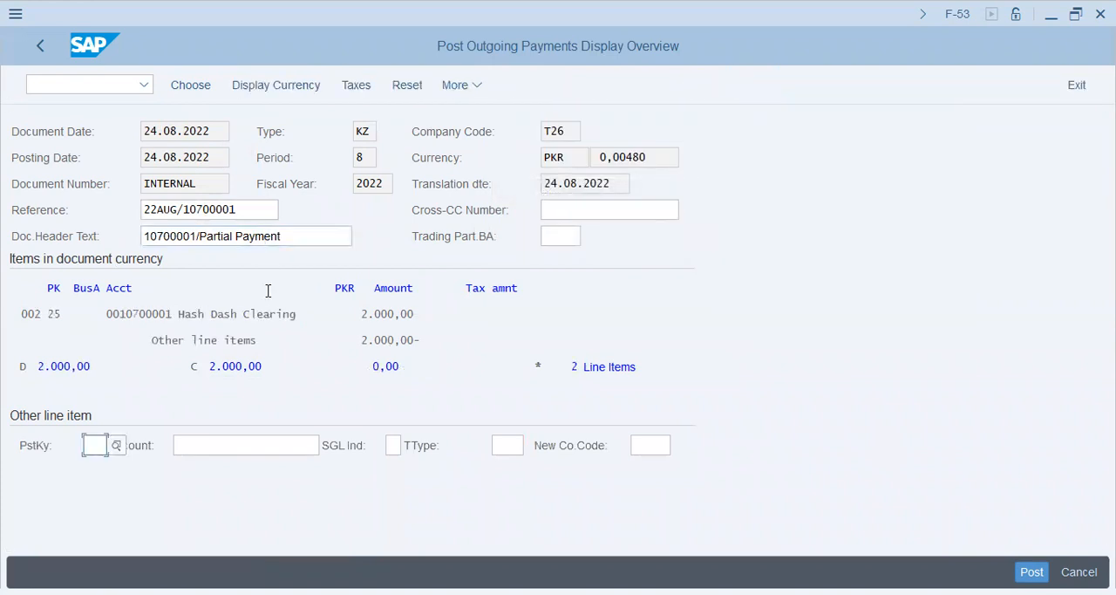
pyautogui.doubleClick(258, 316)
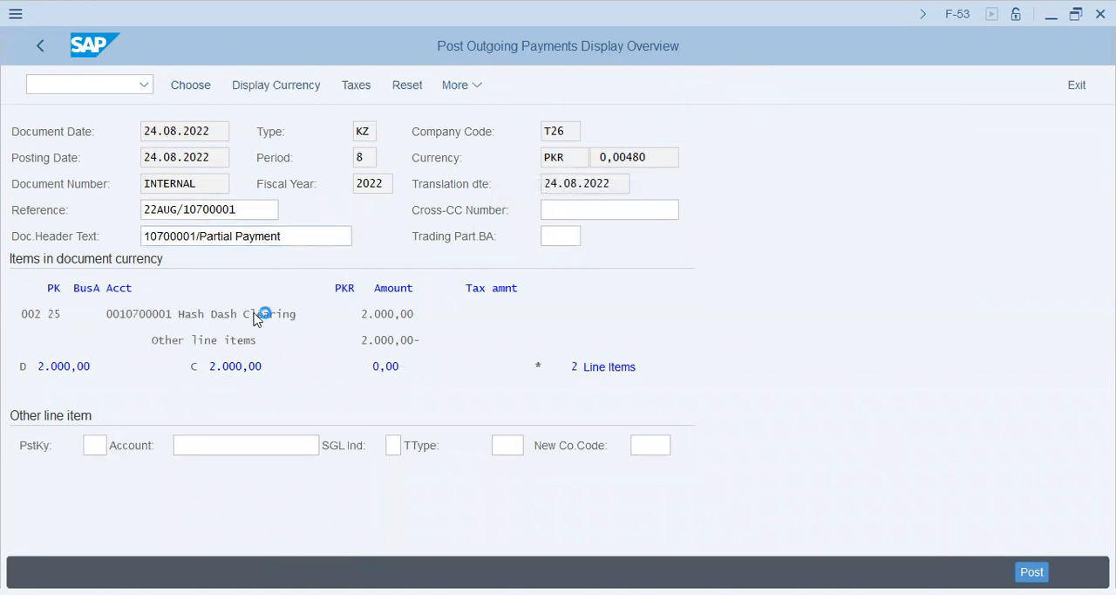
pyautogui.click(224, 472)
pyautogui.click(209, 489)
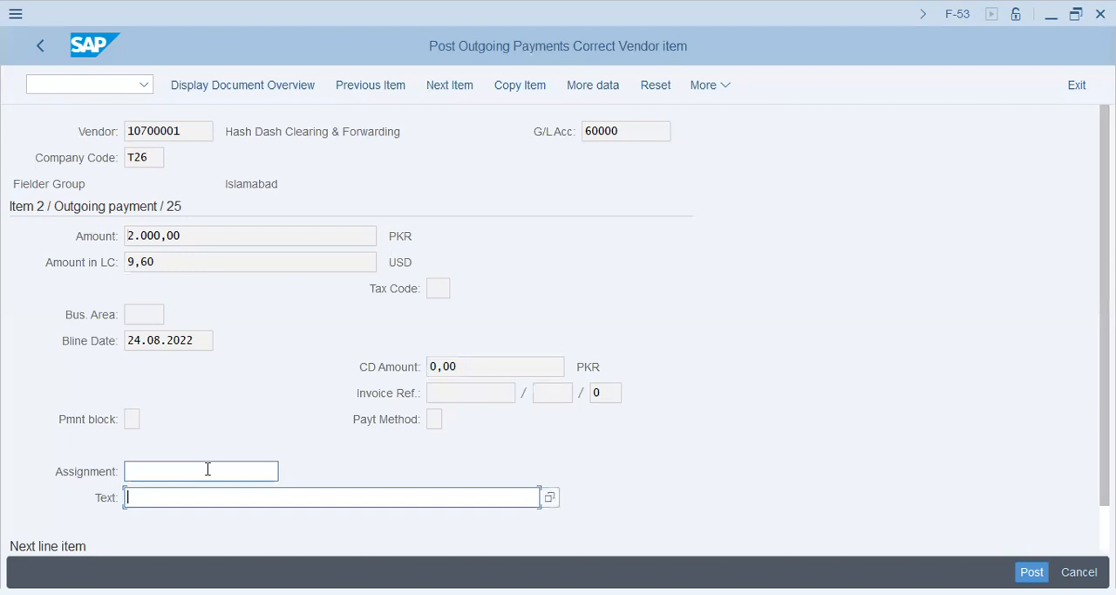
# Leave the payment with the transaction code /nspro and display the SAP Reference IMG
pyautogui.click(87, 83)
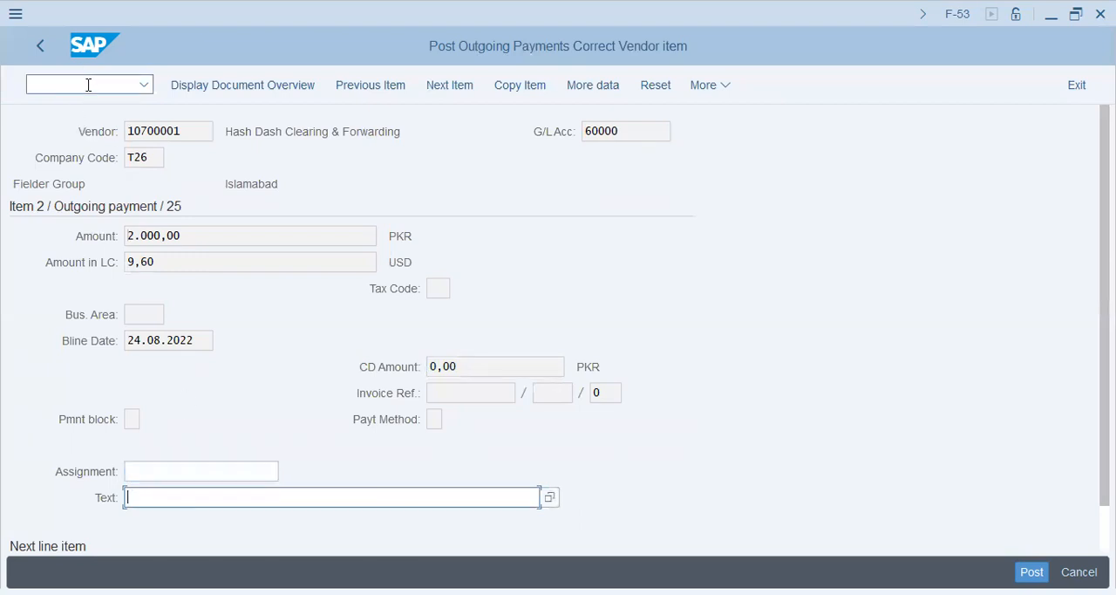
pyautogui.write('/nspro')
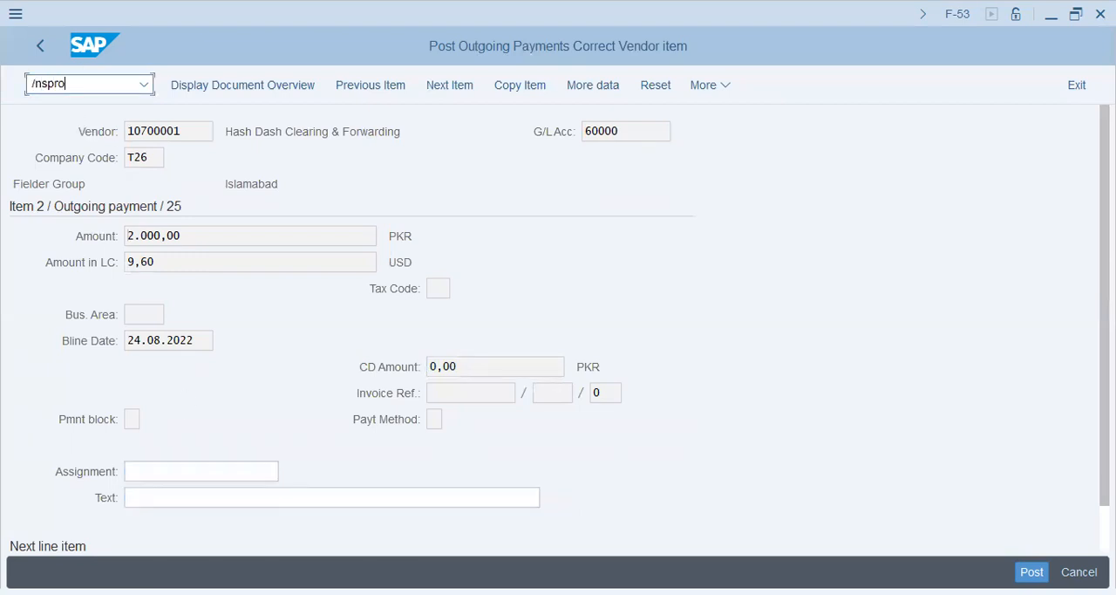
pyautogui.press('Return')
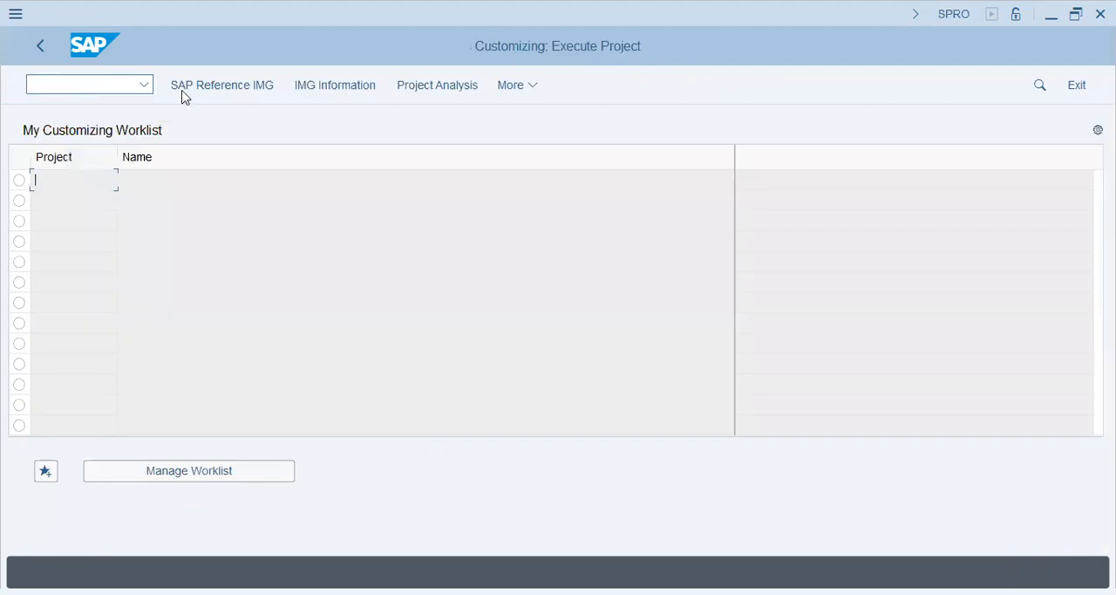
pyautogui.click(240, 93)
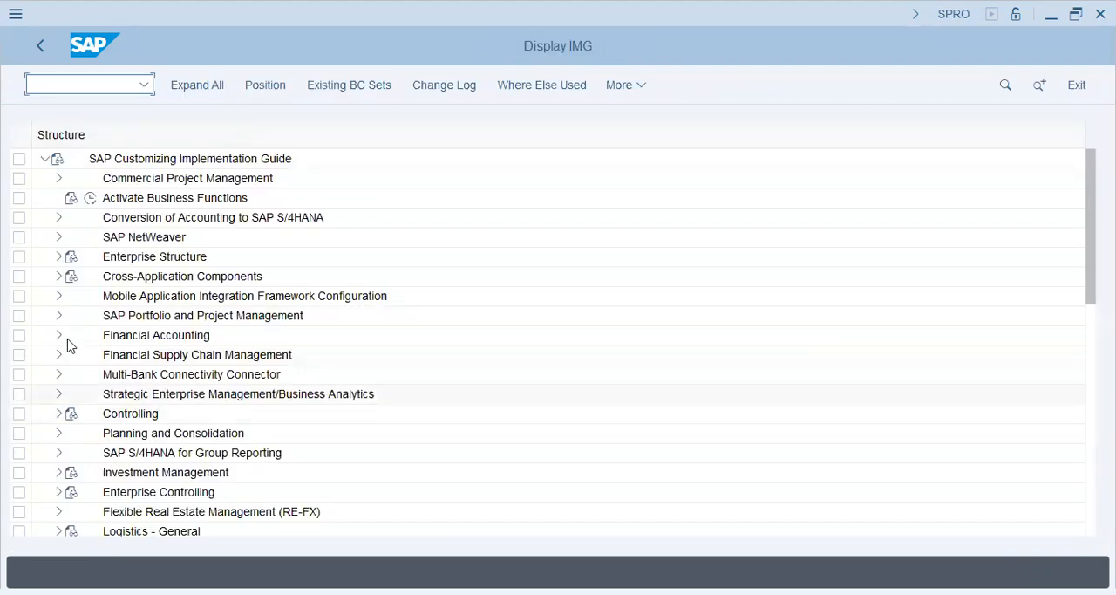
# Open Define Document Splitting Characteristics for General Ledger Accounting under Financial Accounting, General Ledger Accounting, Business Transactions, Document Splitting
pyautogui.click(59, 337)
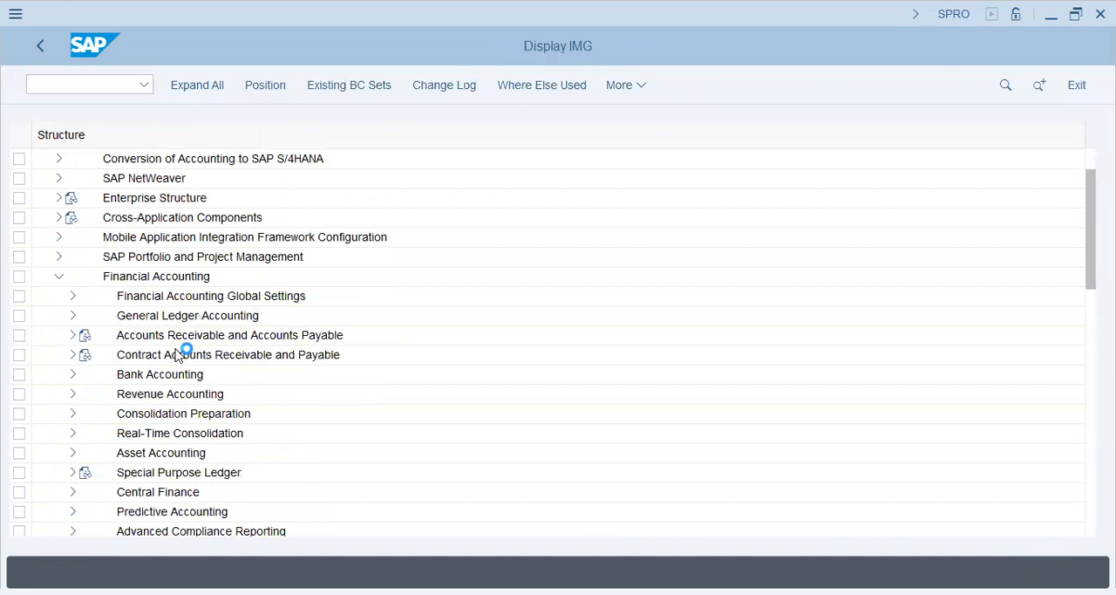
pyautogui.click(71, 318)
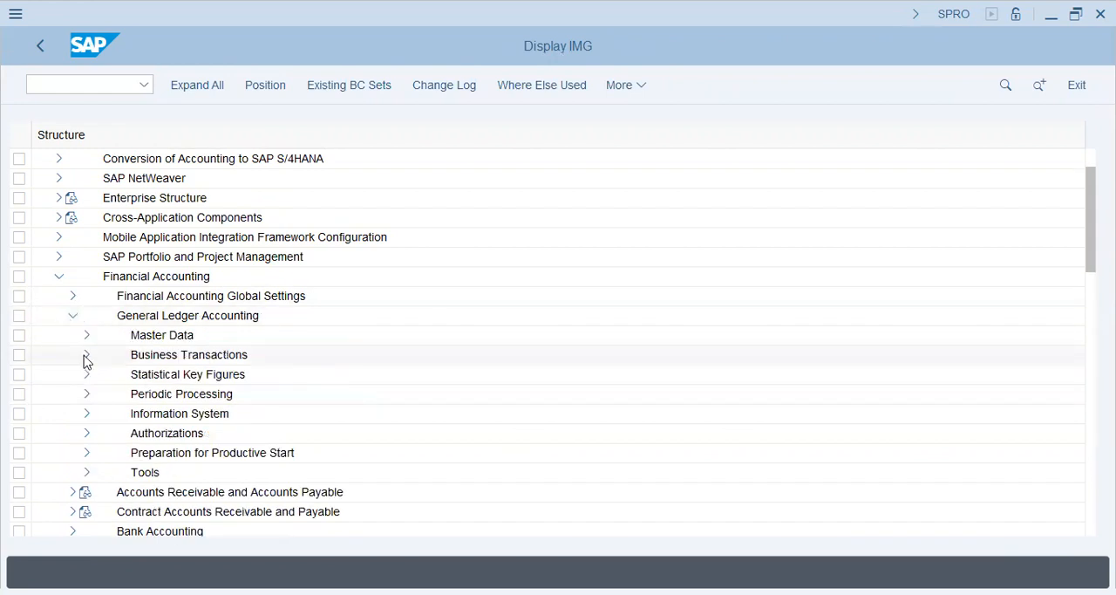
pyautogui.click(87, 358)
pyautogui.click(100, 335)
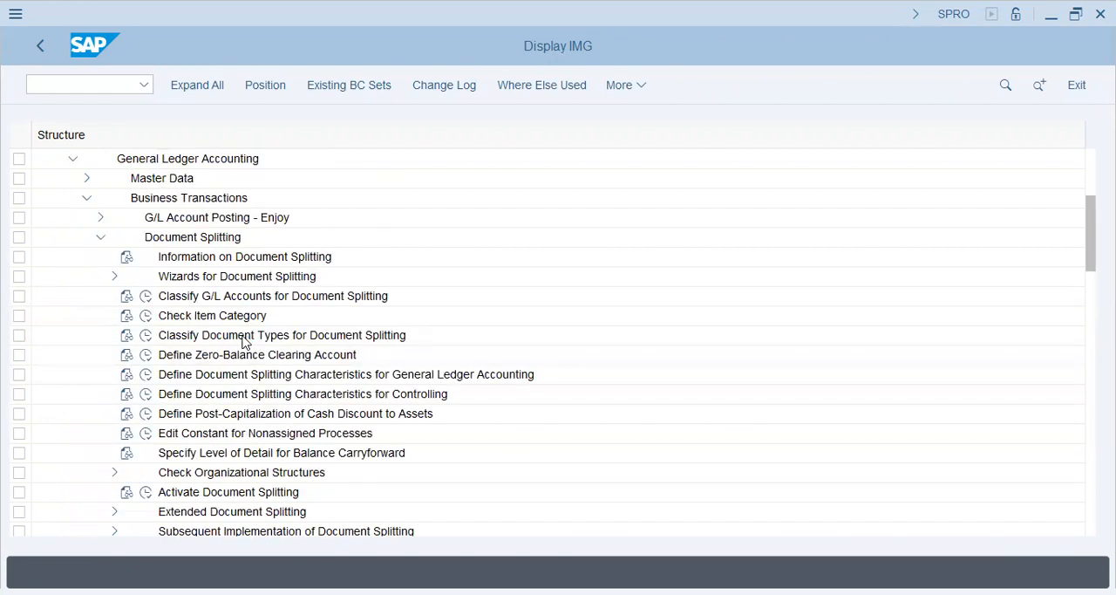
pyautogui.click(245, 342)
pyautogui.click(245, 376)
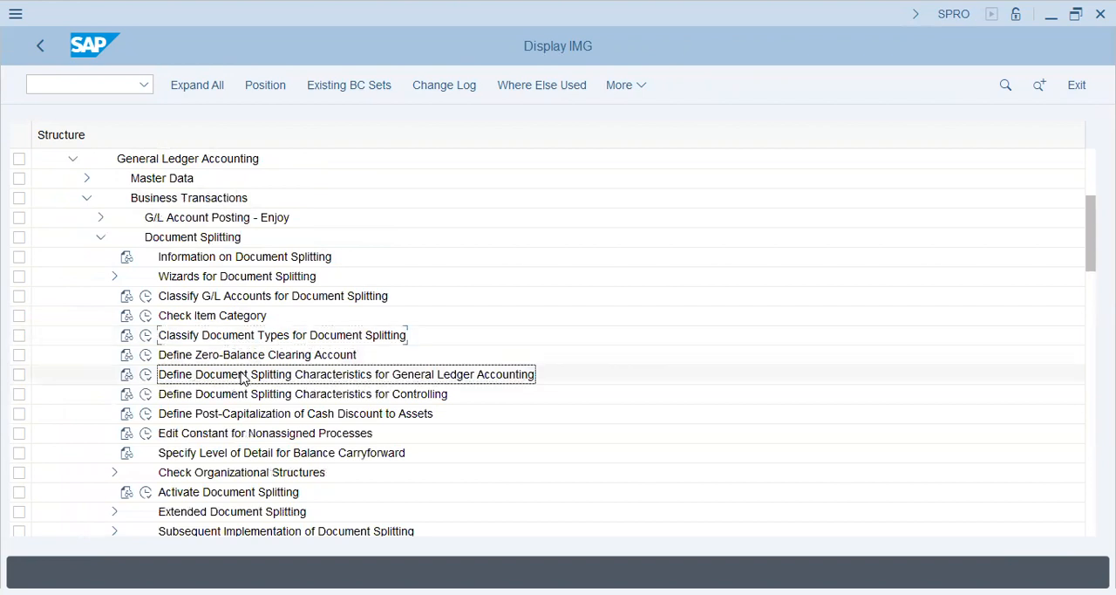
pyautogui.click(146, 374)
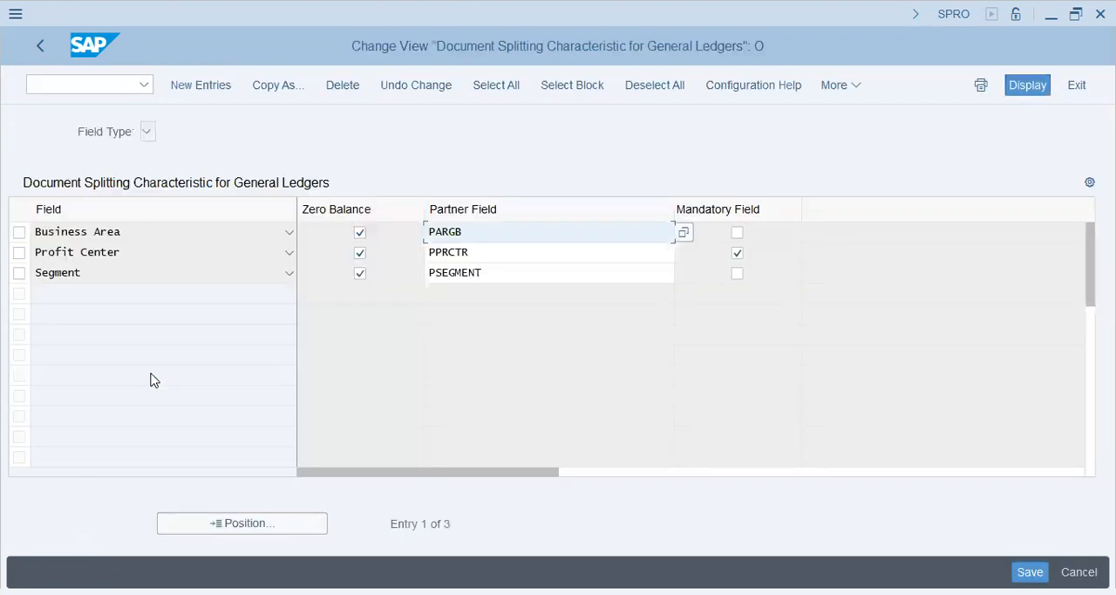
# Remove the Mandatory Field setting from the Profit Center splitting characteristic and save the change, accepting the customizing check messages
pyautogui.click(737, 254)
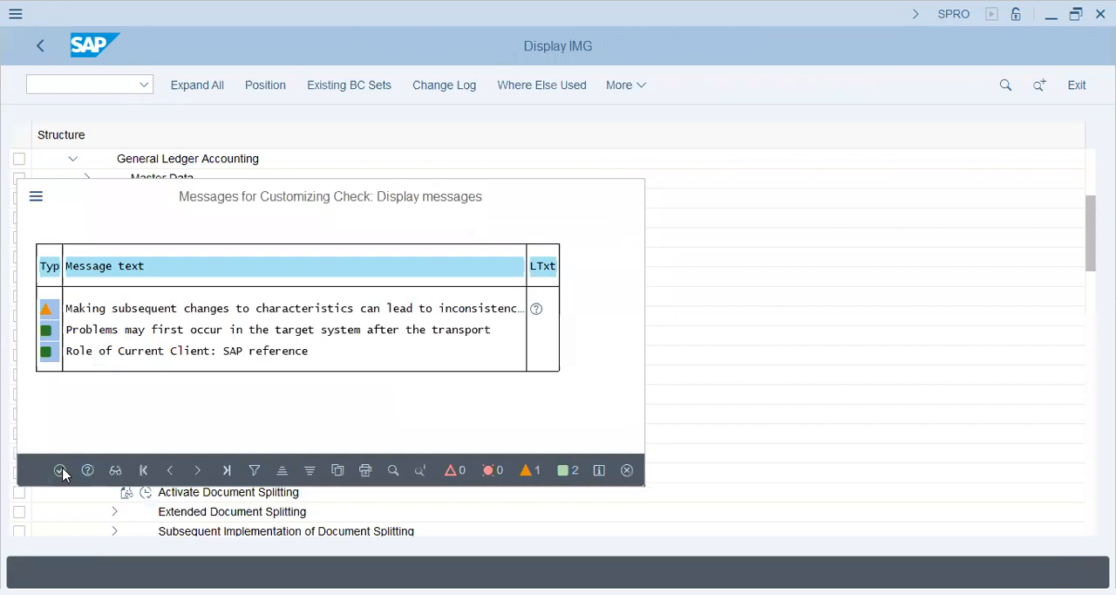
pyautogui.click(60, 471)
pyautogui.click(336, 430)
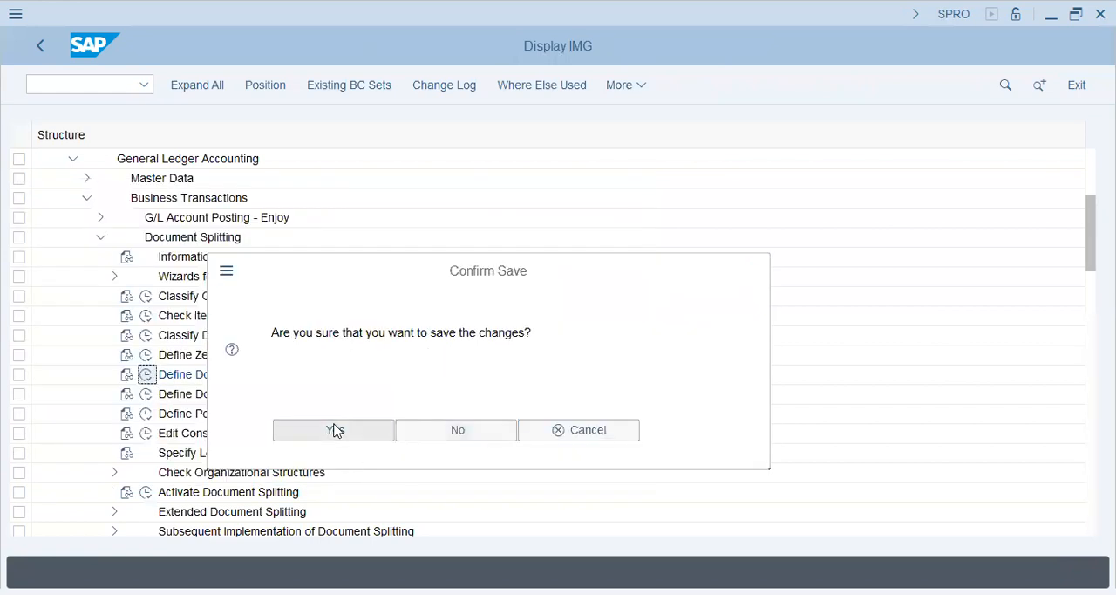
pyautogui.click(373, 379)
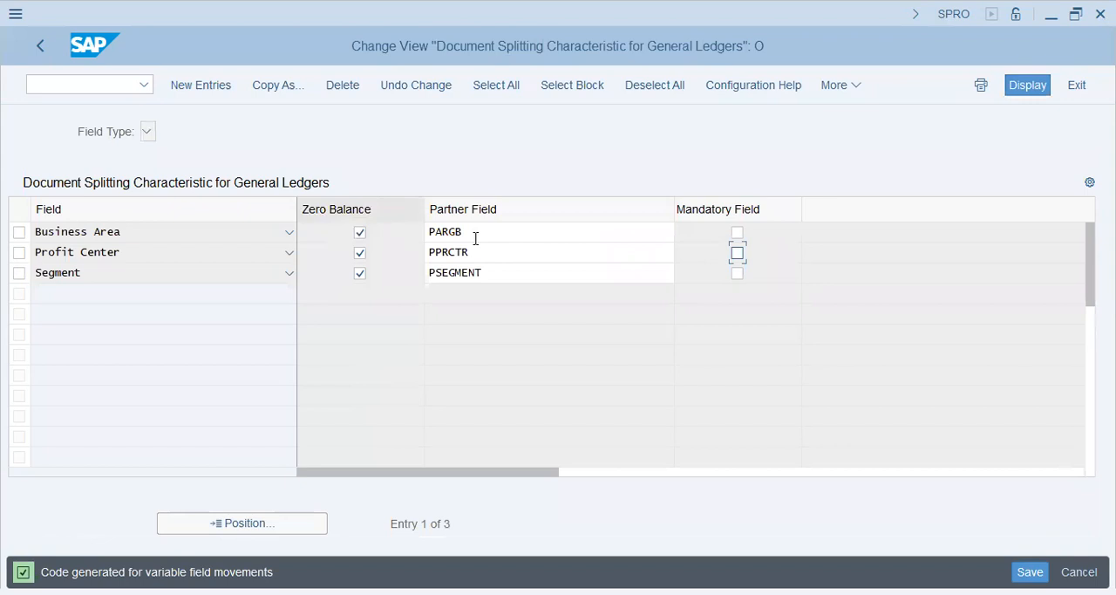
pyautogui.hotkey('shift', 'Tab')
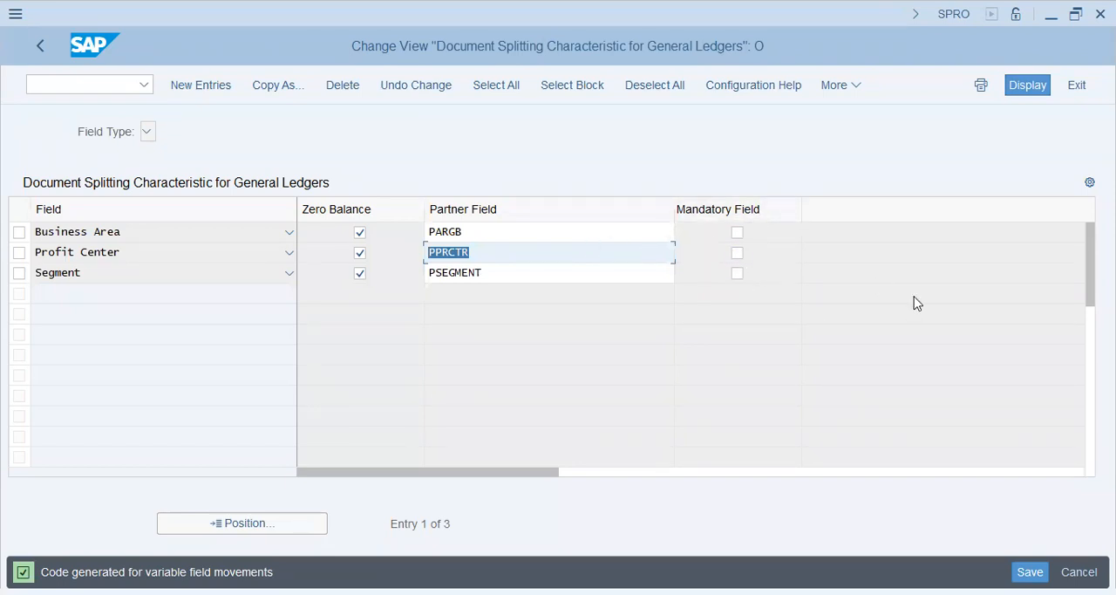
# Leave the document splitting settings with the transaction code /nf-53 and start a new outgoing payment
pyautogui.click(100, 81)
pyautogui.write('/nf-45')
pyautogui.press('BackSpace')
pyautogui.press('BackSpace')
pyautogui.write('5')
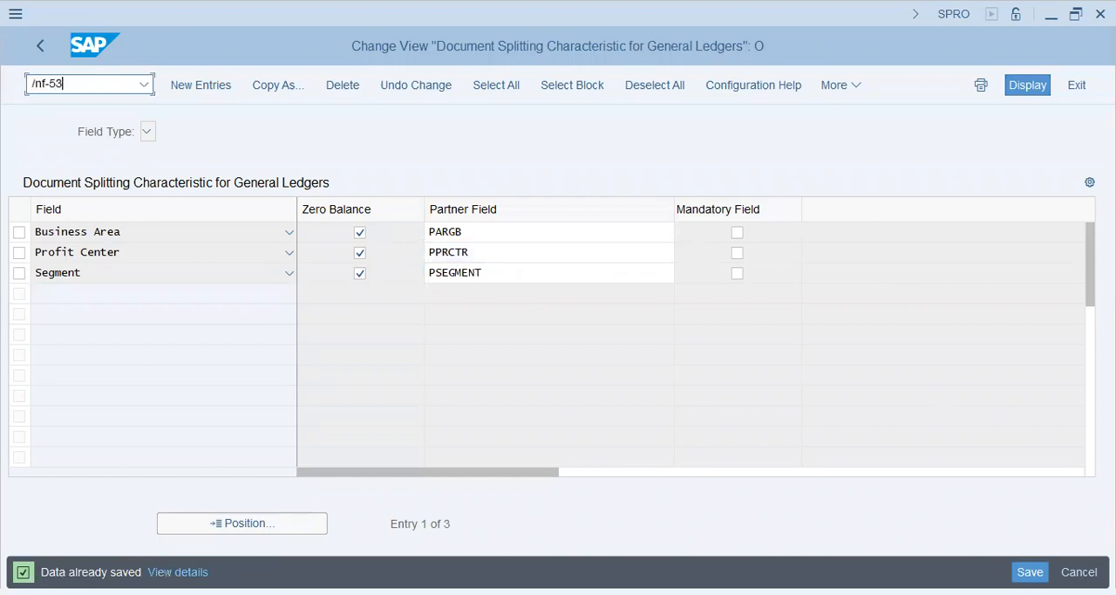
pyautogui.write('3')
pyautogui.press('Return')
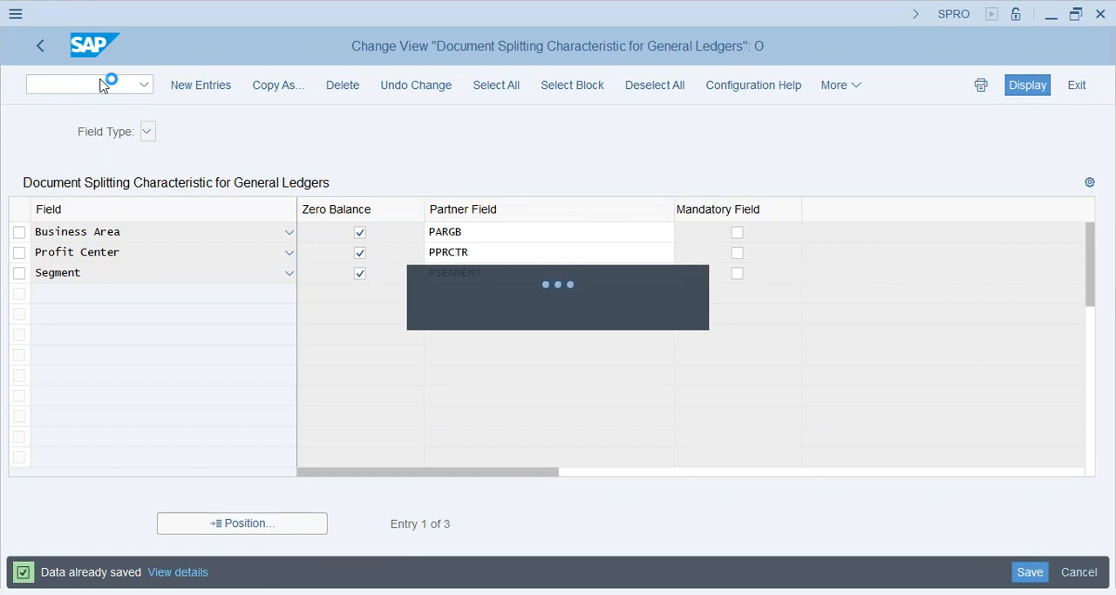
# Enter the document date 24.08.2022, the 22AUG vendor reference and the vendor's Partial Payment header text
pyautogui.press('Down')
pyautogui.press('Down')
pyautogui.press('Return')
pyautogui.press('Down')
pyautogui.press('Down')
pyautogui.press('Down')
pyautogui.press('Down')
pyautogui.press('Down')
pyautogui.press('Return')
# Enter the Standard Chartered F9 outgoing G/L account and a placeholder amount of 1 in the bank data
pyautogui.press('Down')
pyautogui.press('Down')
pyautogui.press('Down')
pyautogui.press('Return')
pyautogui.press('Down')
pyautogui.press('Down')
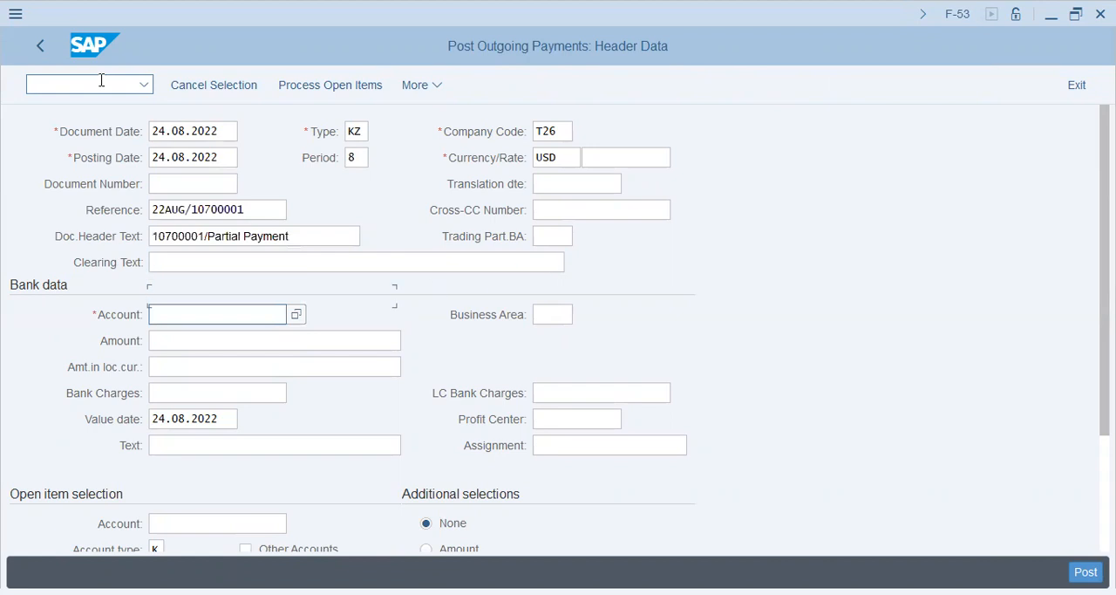
pyautogui.press('Down')
pyautogui.press('Down')
pyautogui.press('Return')
pyautogui.press('Down')
pyautogui.press('Down')
# Set the payment currency to PKR
pyautogui.press('Up')
pyautogui.press('Up')
pyautogui.press('Up')
pyautogui.press('Up')
pyautogui.press('Up')
pyautogui.press('Up')
pyautogui.press('Up')
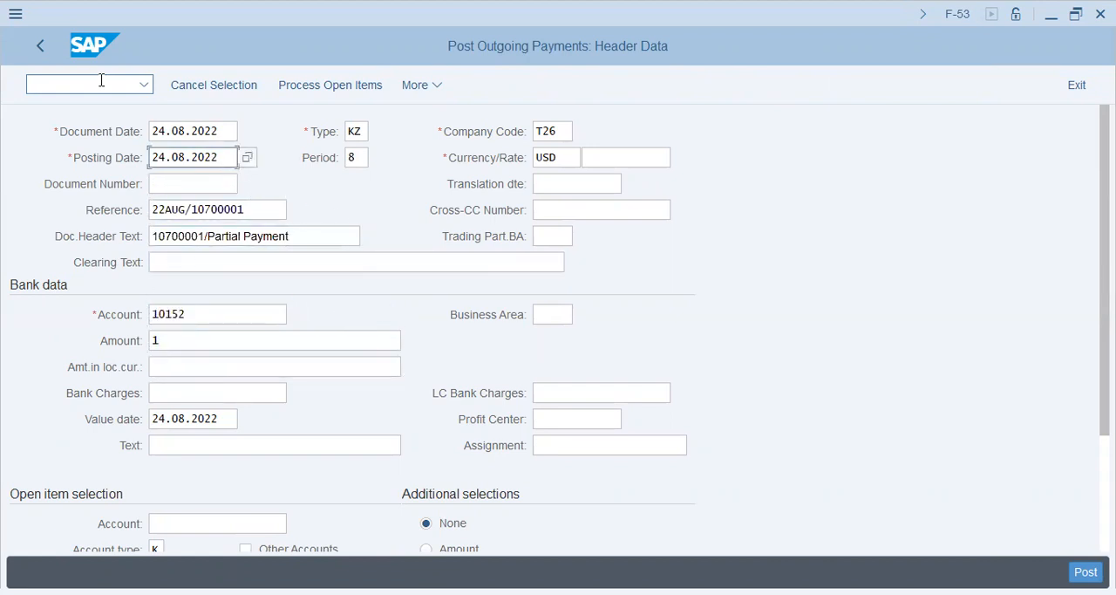
pyautogui.press('Tab')
pyautogui.press('Tab')
pyautogui.hotkey('shift', 'Right')
pyautogui.hotkey('shift', 'Right')
pyautogui.hotkey('shift', 'Right')
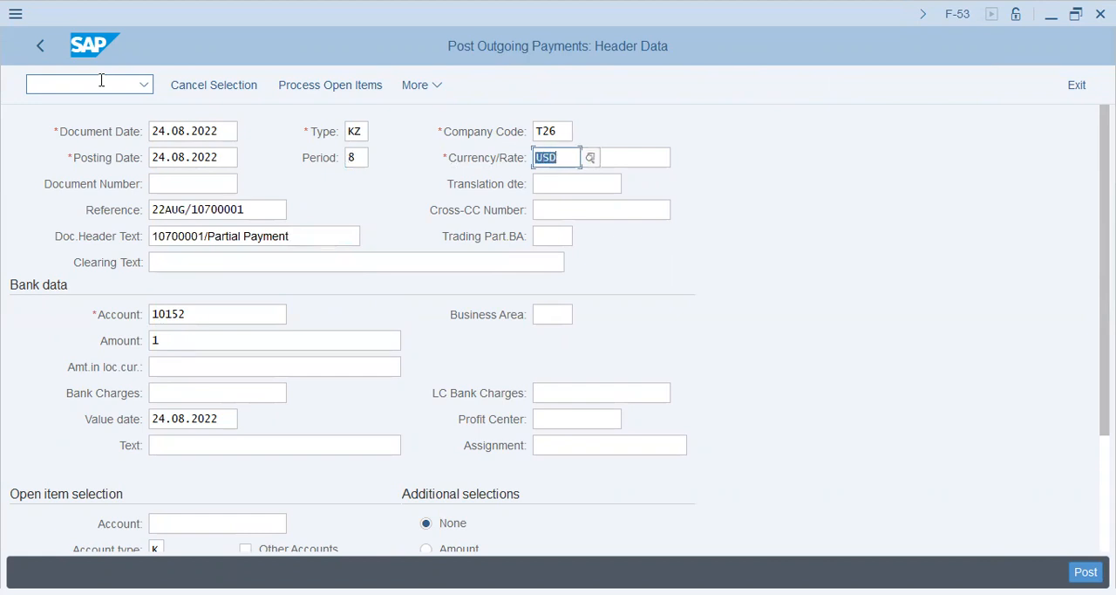
pyautogui.write('pkr')
# Fill in the bank data with the vendor's FullPay/2000/28AUG text and the 22AUG vendor assignment
pyautogui.press('Down')
pyautogui.press('Down')
pyautogui.press('Down')
pyautogui.press('Down')
pyautogui.press('Down')
pyautogui.press('Down')
pyautogui.press('Down')
pyautogui.press('Down')
pyautogui.press('Down')
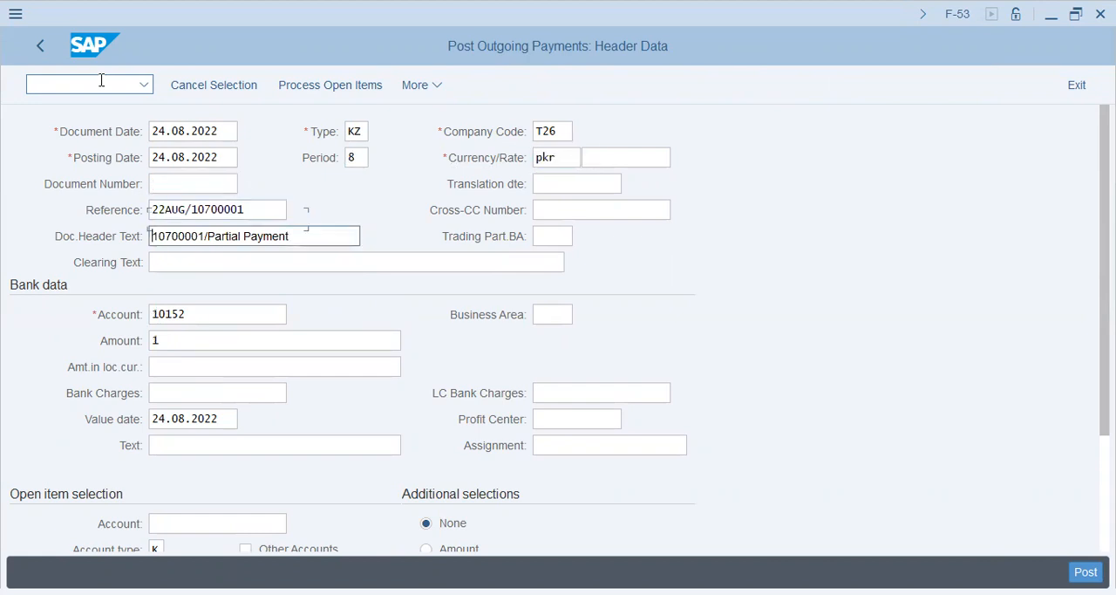
pyautogui.press('Down')
pyautogui.press('Down')
pyautogui.press('Down')
pyautogui.press('Return')
pyautogui.press('Tab')
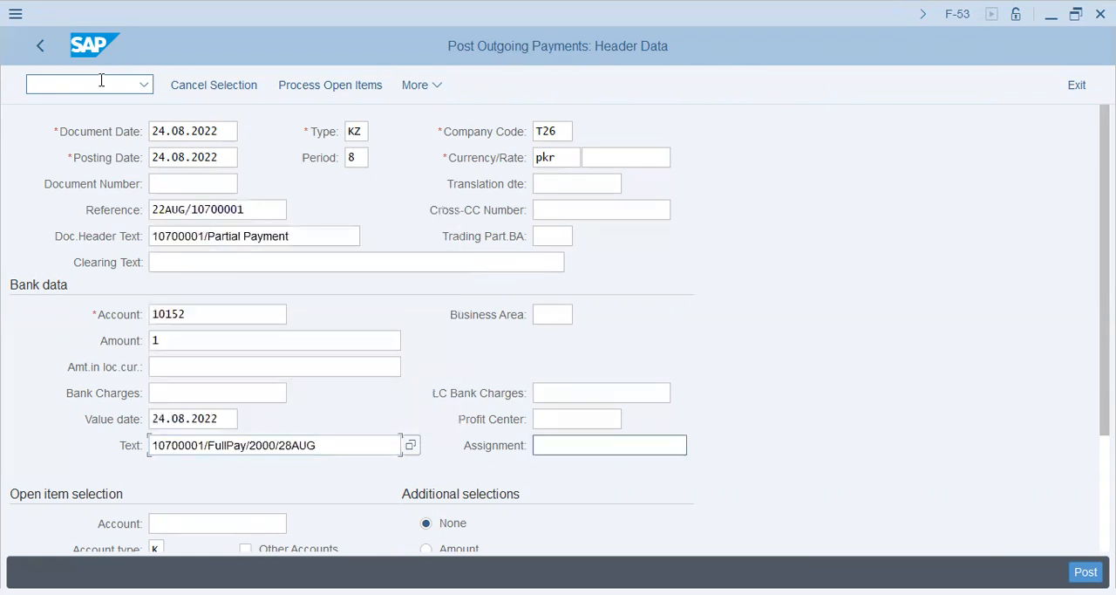
pyautogui.press('Return')
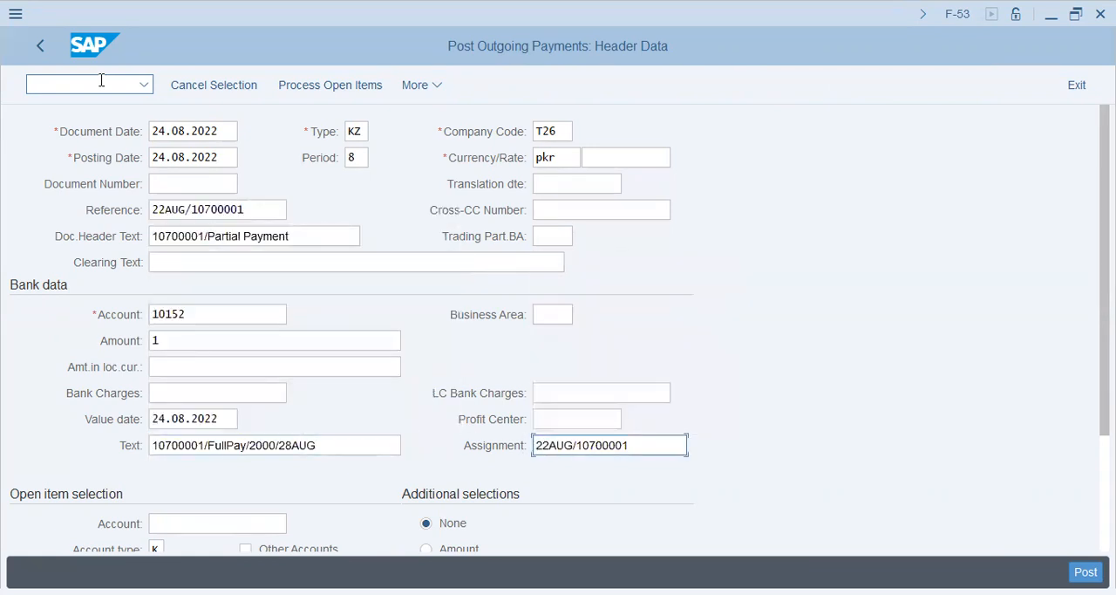
# Enter the Hash Dash Clearing vendor account for open item selection and process its open items
pyautogui.click(242, 520)
pyautogui.write('1')
pyautogui.press('Return')
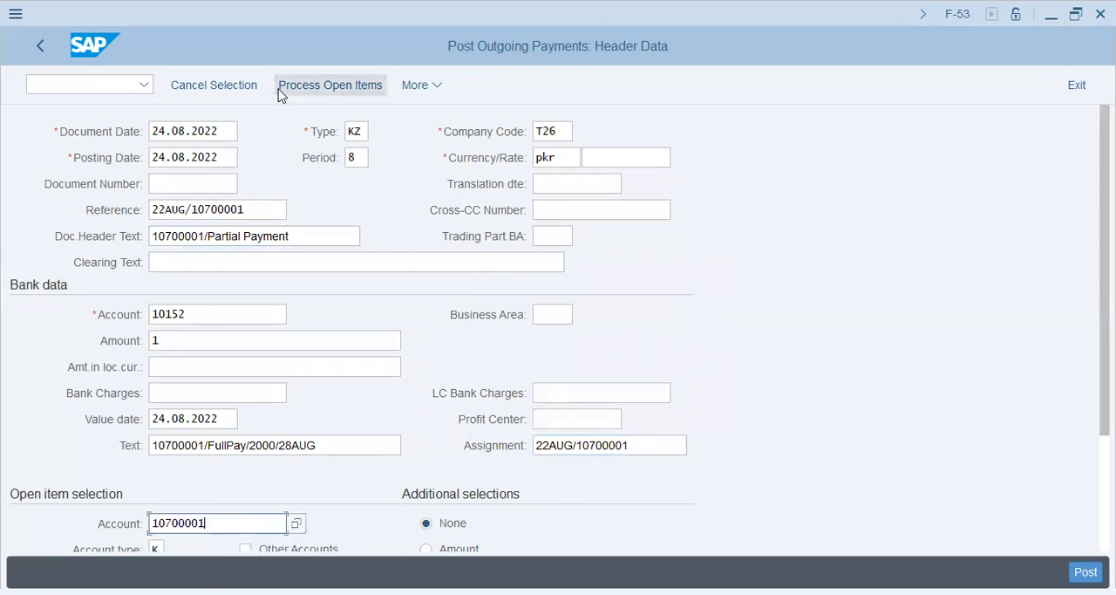
pyautogui.click(305, 87)
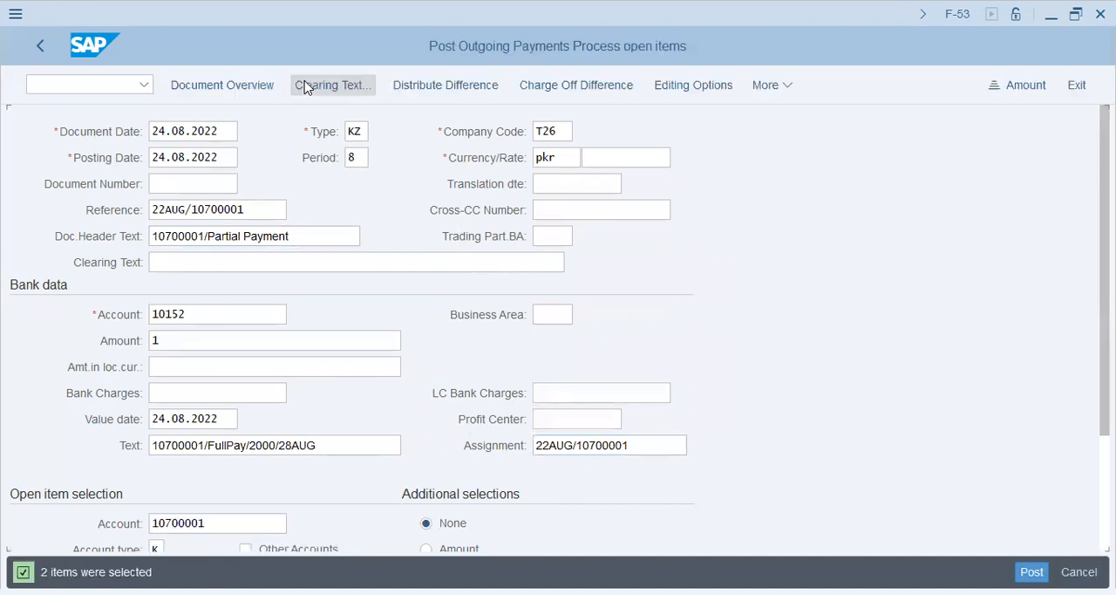
# Enter a cash discount of 100 on the 2.000,00 PKR item and deactivate the 416.666,67 PKR item for clearing
pyautogui.click(681, 253)
pyautogui.write('100')
pyautogui.press('Tab')
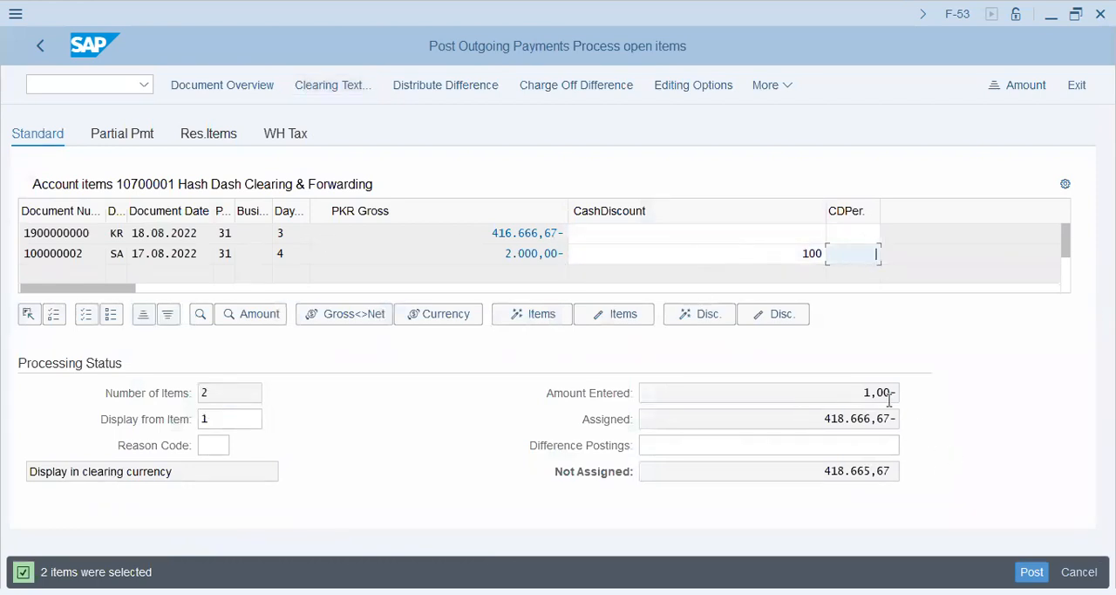
pyautogui.press('Return')
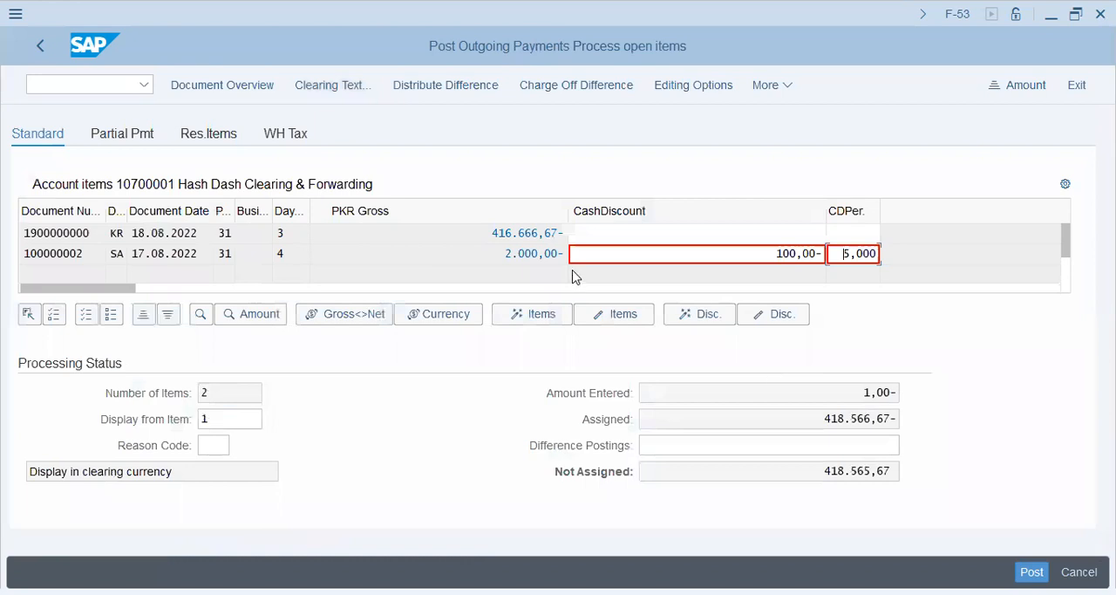
pyautogui.doubleClick(533, 233)
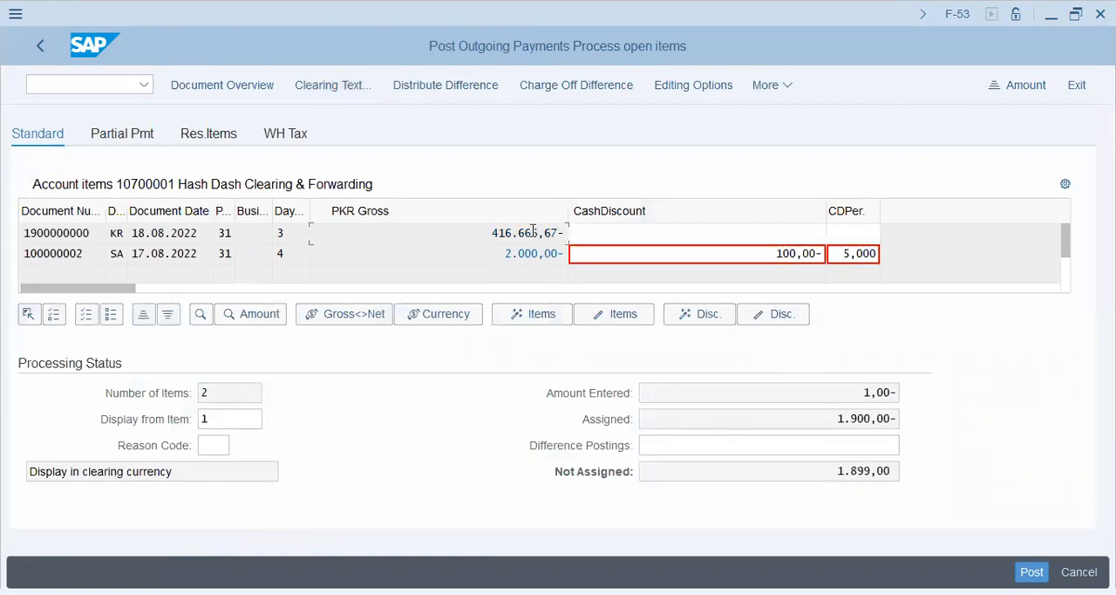
pyautogui.moveTo(818, 413); pyautogui.dragTo(1006, 417)
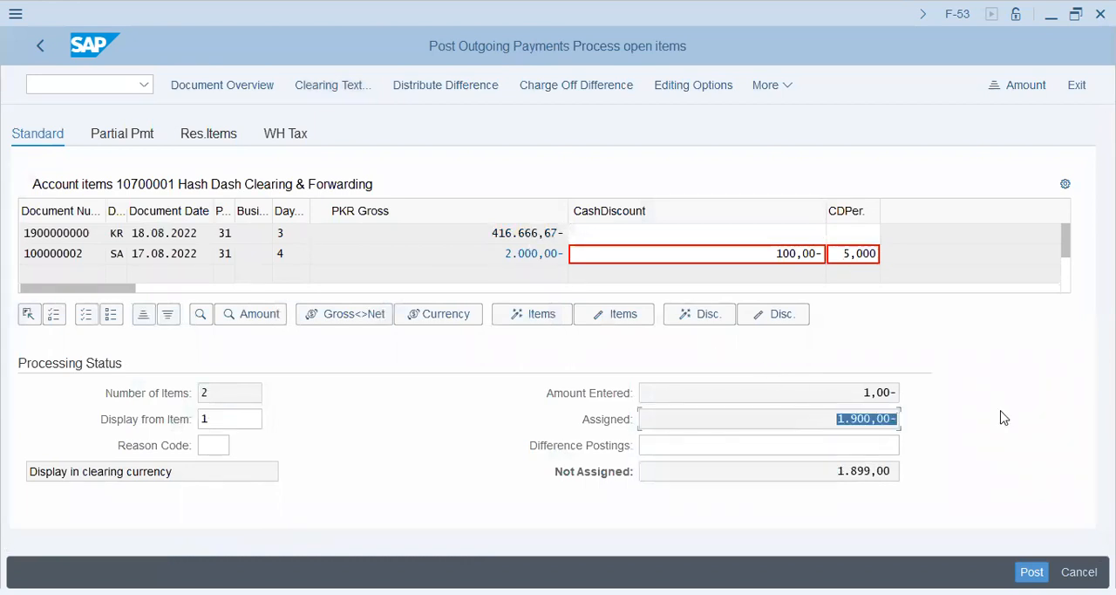
# Open the bank line item from the document overview, set its amount to * to fill the balance, and return to the overview
pyautogui.click(244, 87)
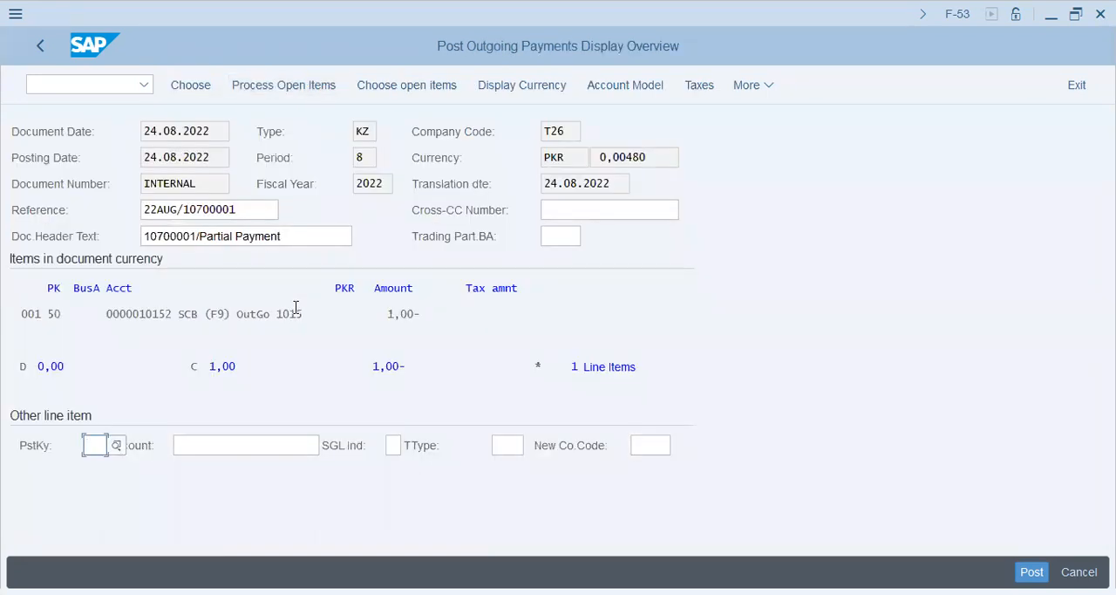
pyautogui.doubleClick(296, 314)
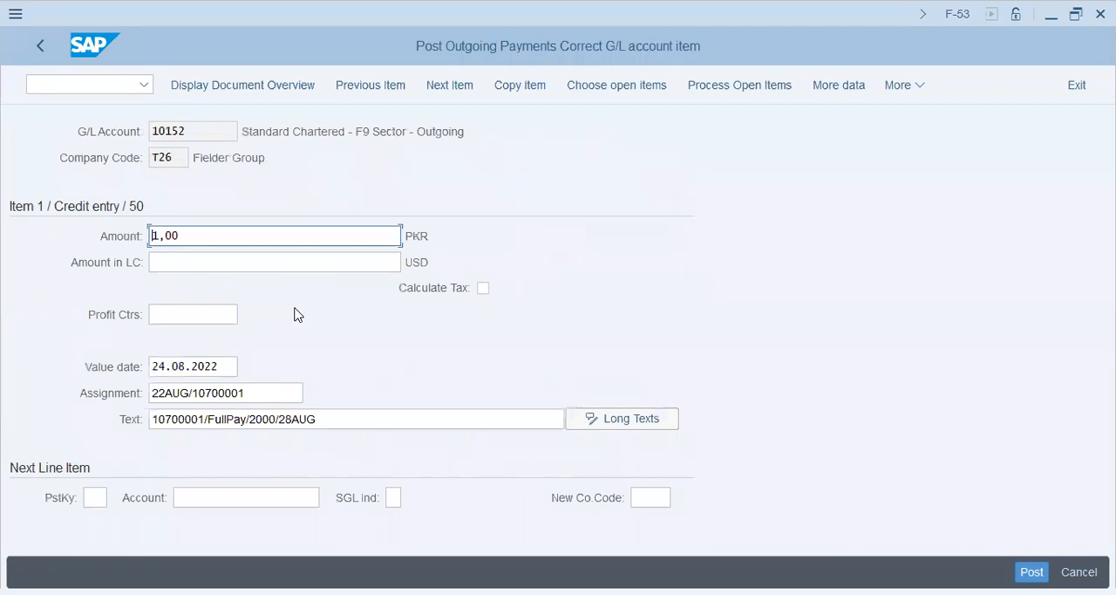
pyautogui.write('*')
pyautogui.press('Tab')
pyautogui.press('Return')
pyautogui.click(258, 88)
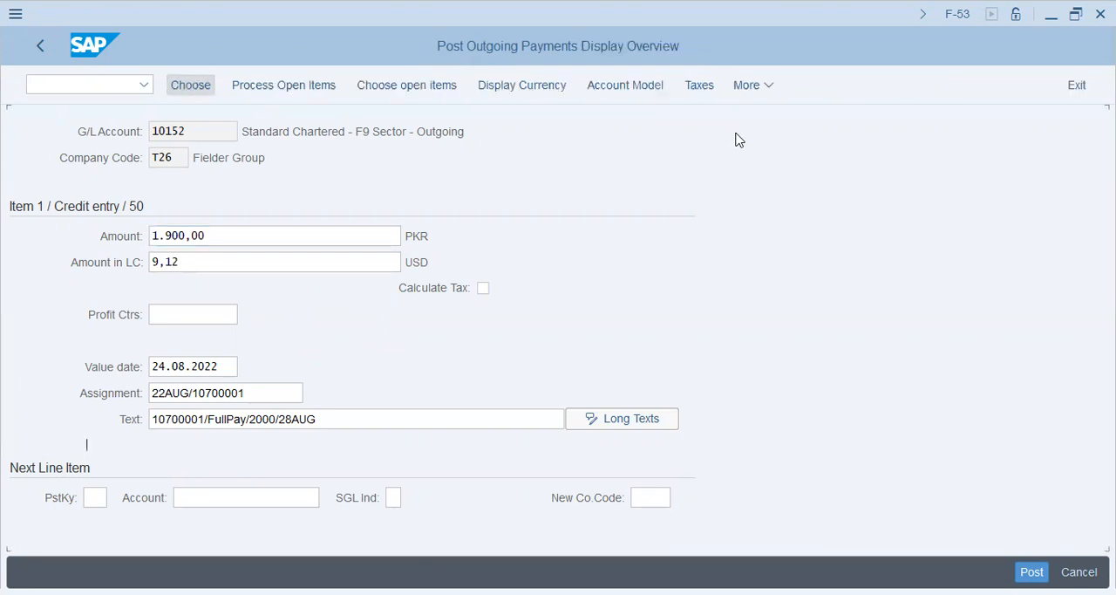
# Simulate the outgoing payment document and post it
pyautogui.click(742, 86)
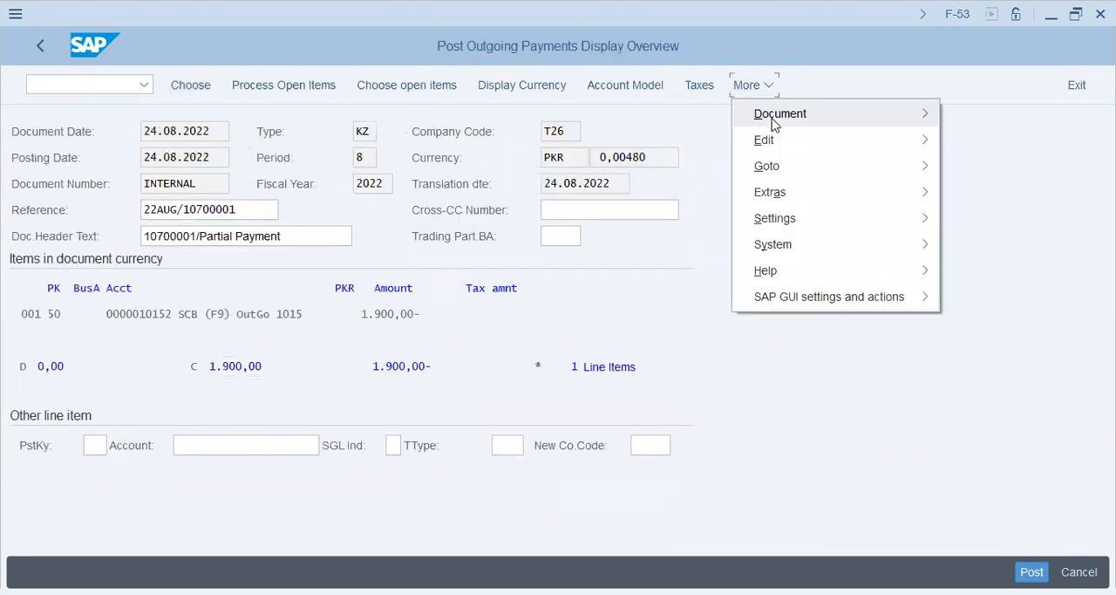
pyautogui.moveTo(775, 125)
pyautogui.click(568, 190)
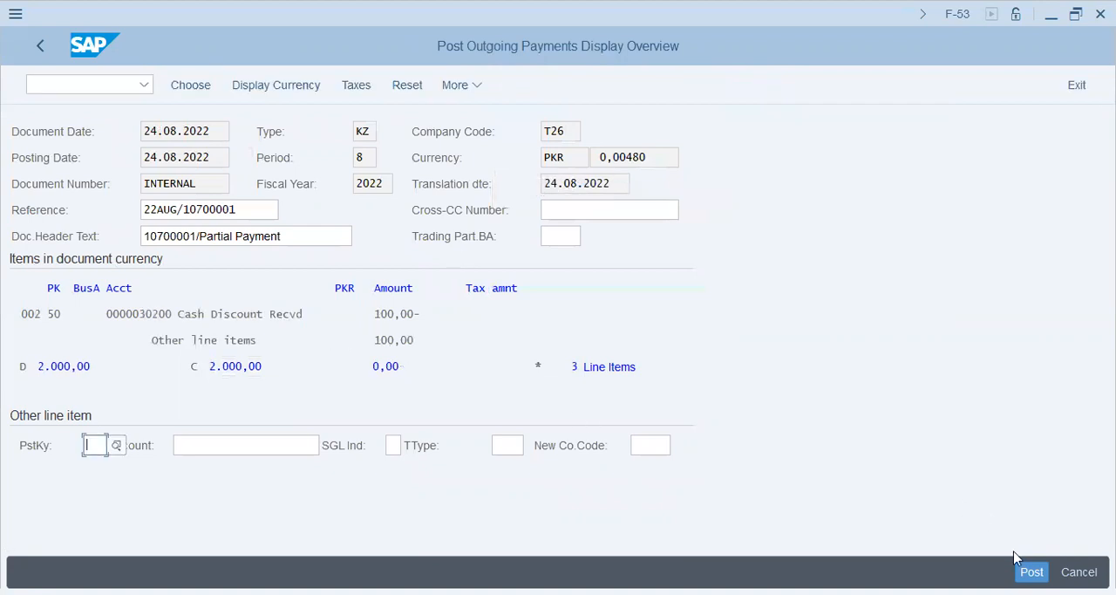
pyautogui.click(1032, 571)
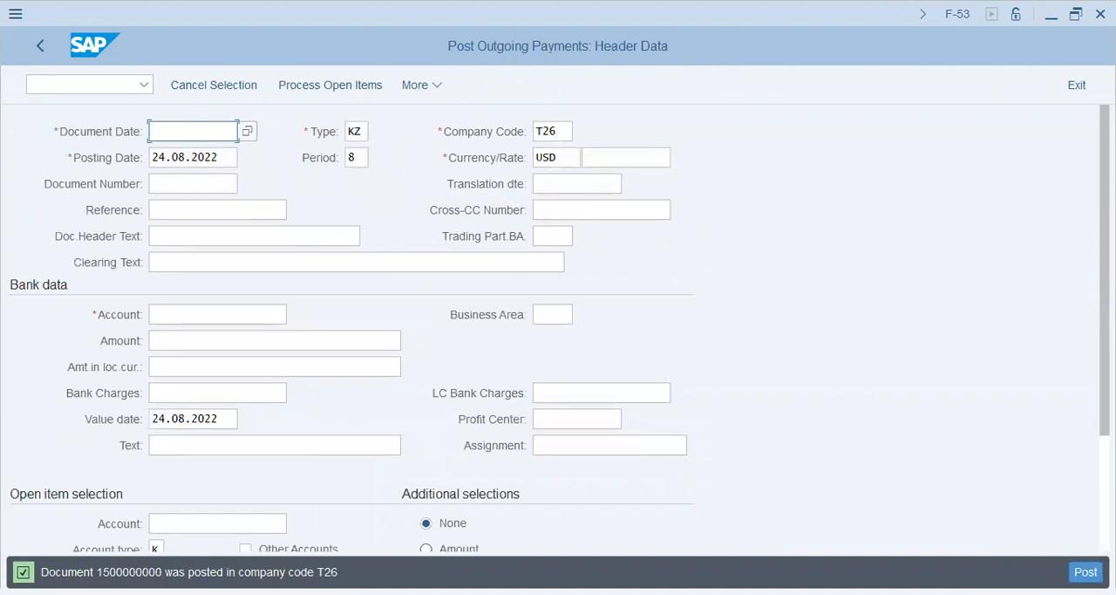
# Display the payment document just posted and examine its cash discount and vendor line items
pyautogui.click(424, 92)
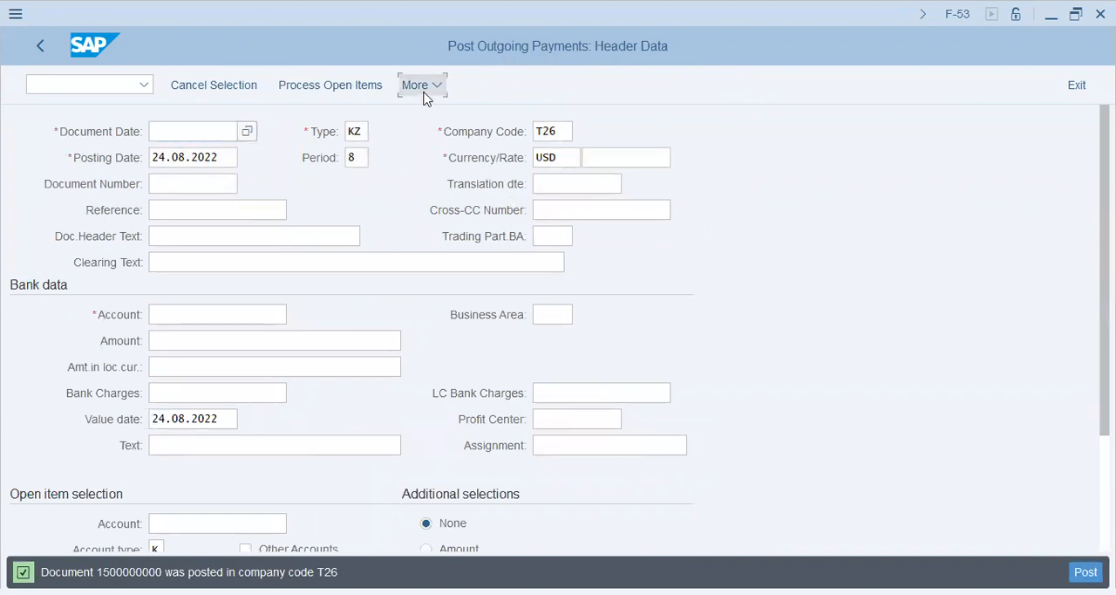
pyautogui.moveTo(440, 118)
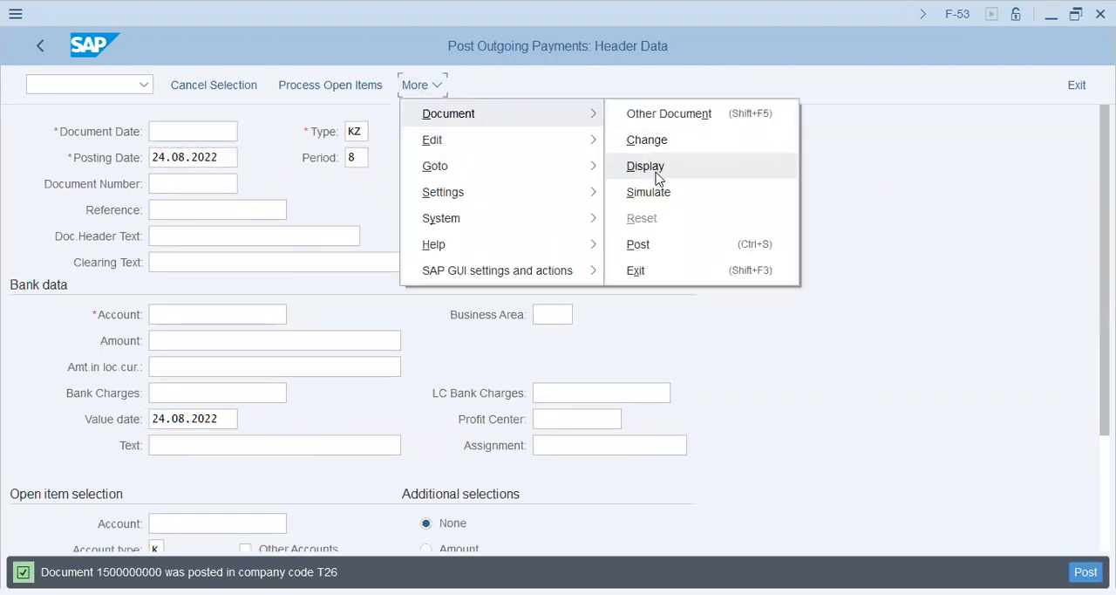
pyautogui.click(656, 178)
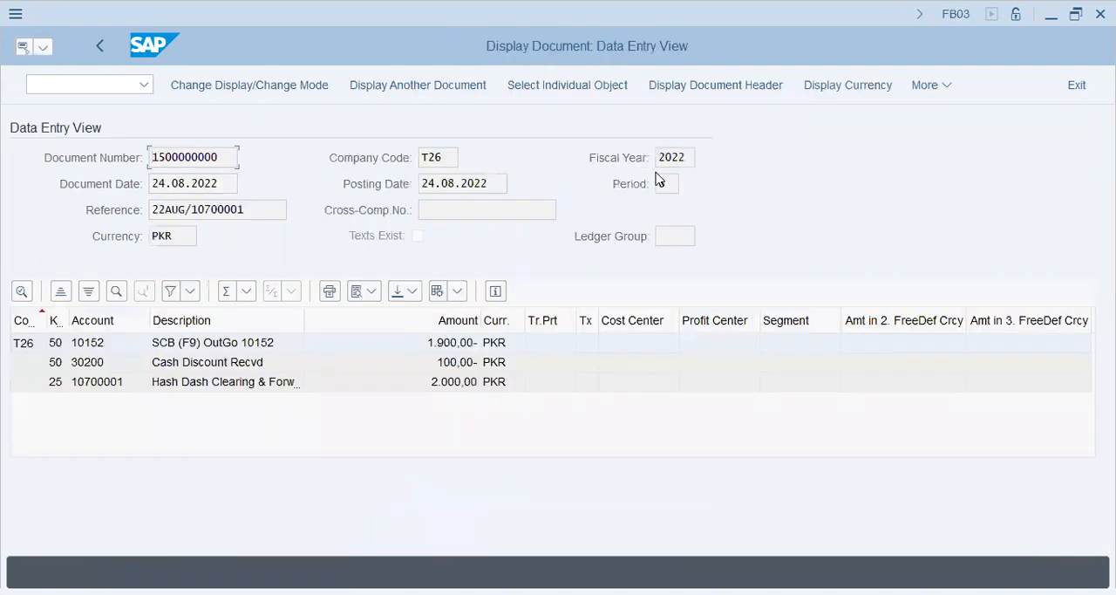
pyautogui.click(210, 365)
pyautogui.click(247, 386)
pyautogui.click(454, 388)
# Go to Vendor Line Item Display with /nfbl1n and select the supplier found by searching company code T26
pyautogui.click(91, 88)
pyautogui.write('/nfbl1n')
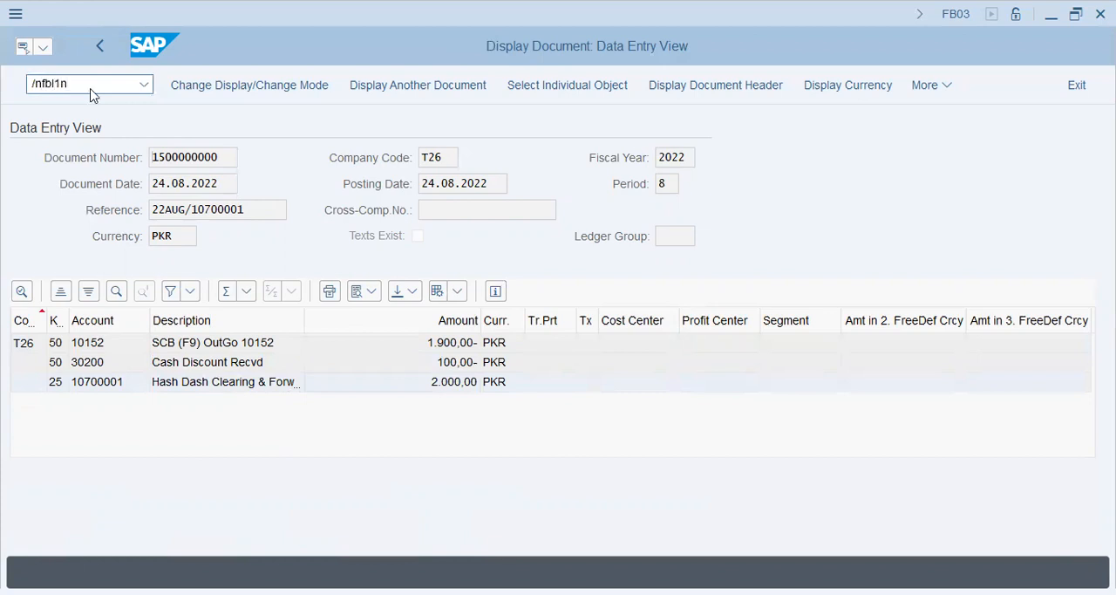
pyautogui.press('Return')
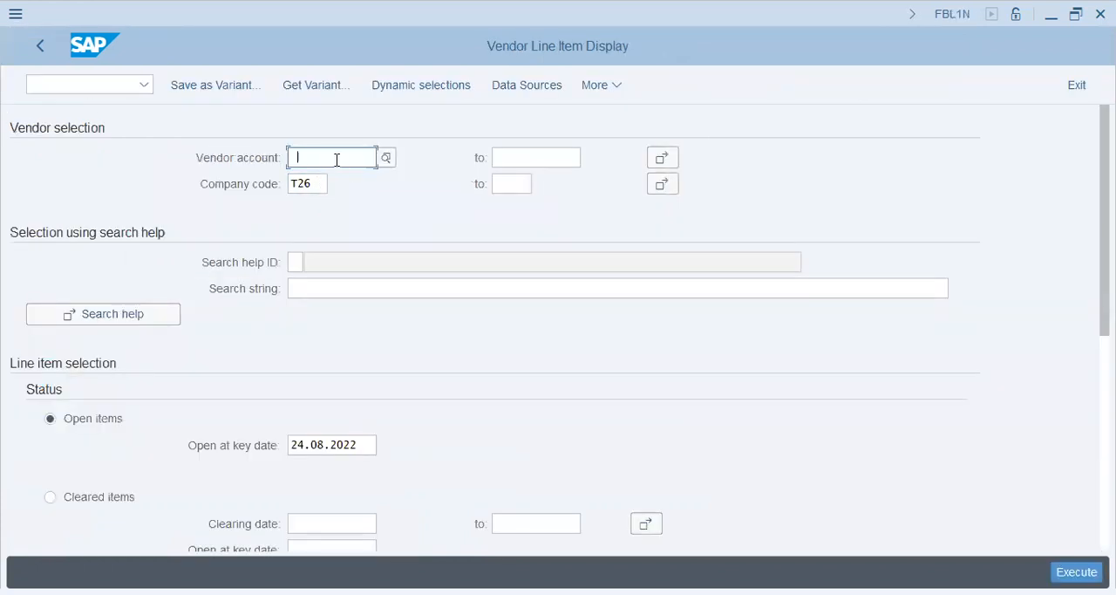
pyautogui.click(385, 159)
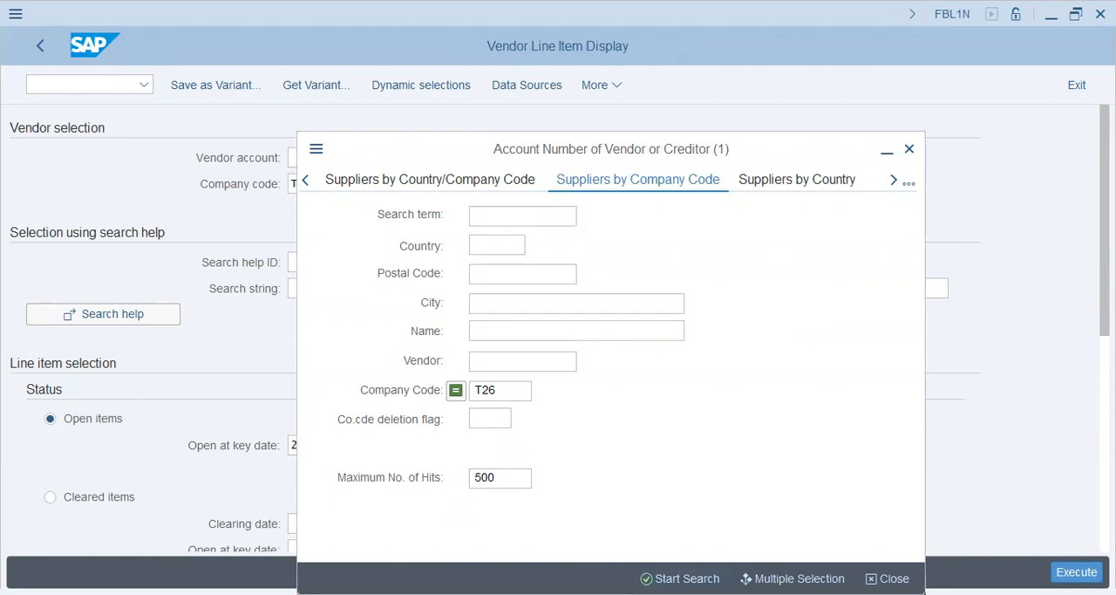
pyautogui.press('Return')
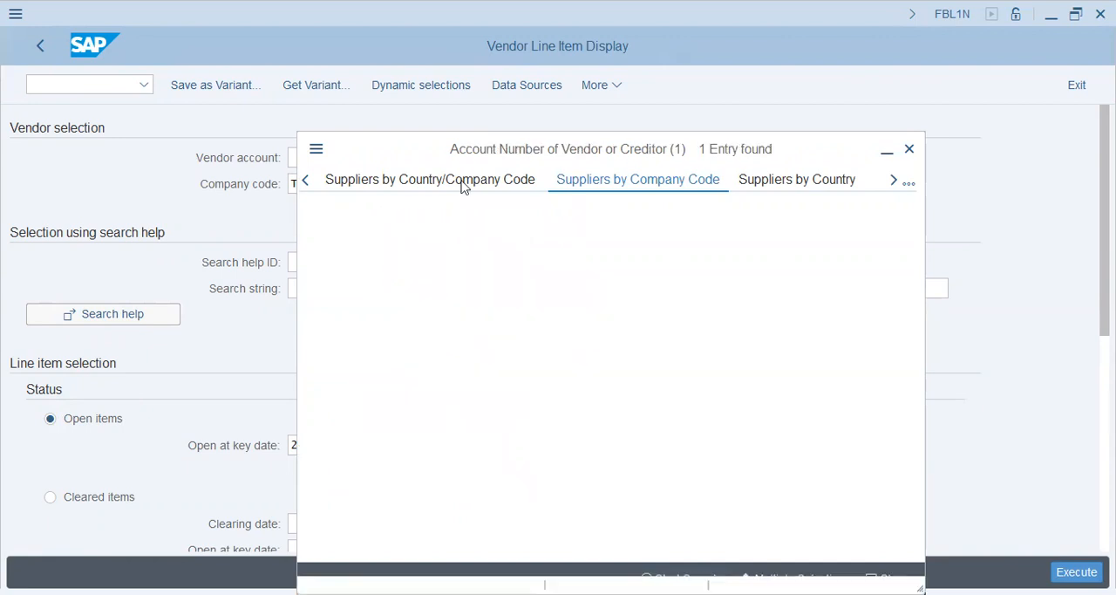
pyautogui.doubleClick(527, 140)
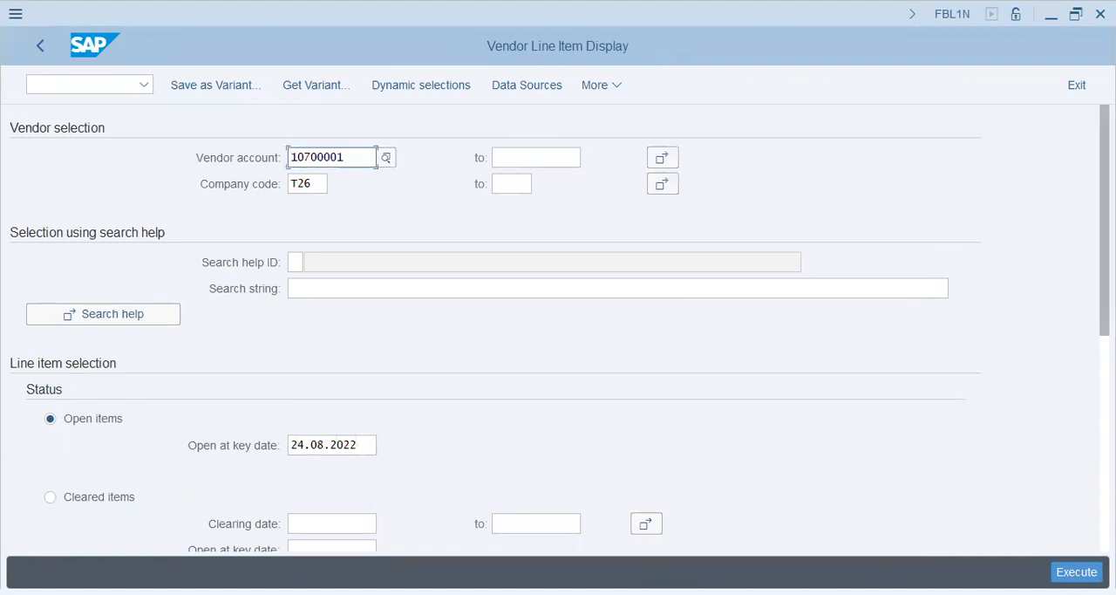
# List all items for the vendor, including special G/L transactions, noted, parked and customer items
pyautogui.scroll(-3, 1083, 415)
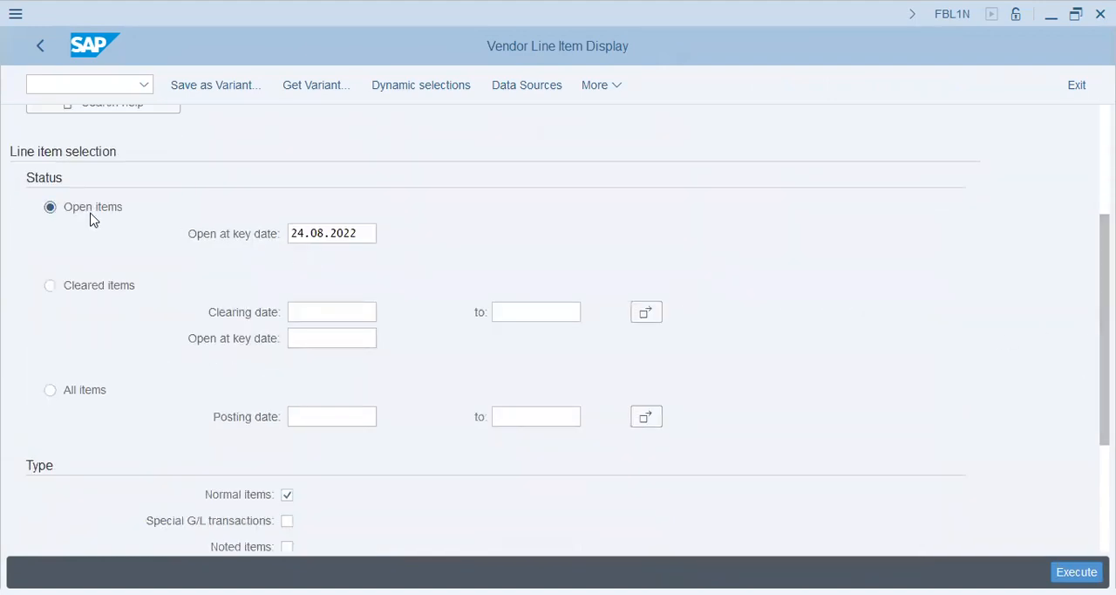
pyautogui.click(90, 393)
pyautogui.scroll(-2, 521, 319)
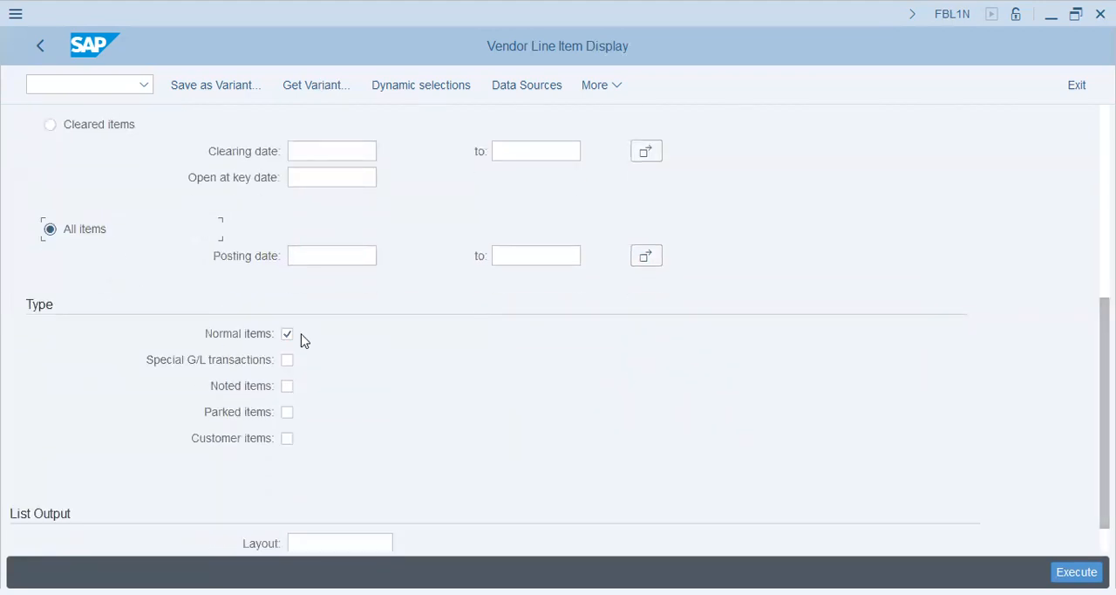
pyautogui.click(287, 360)
pyautogui.click(287, 385)
pyautogui.click(287, 412)
pyautogui.click(287, 438)
pyautogui.click(1078, 572)
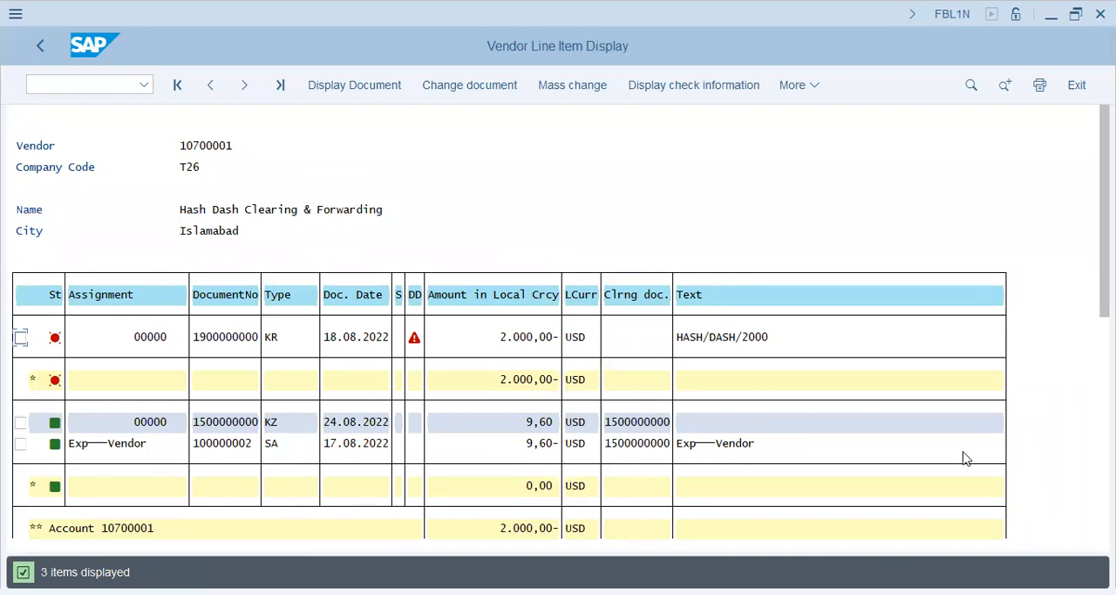
# Review the vendor's cleared items and open the SA document line item dated 17.08.2022
pyautogui.moveTo(1106, 262); pyautogui.dragTo(1105, 326)
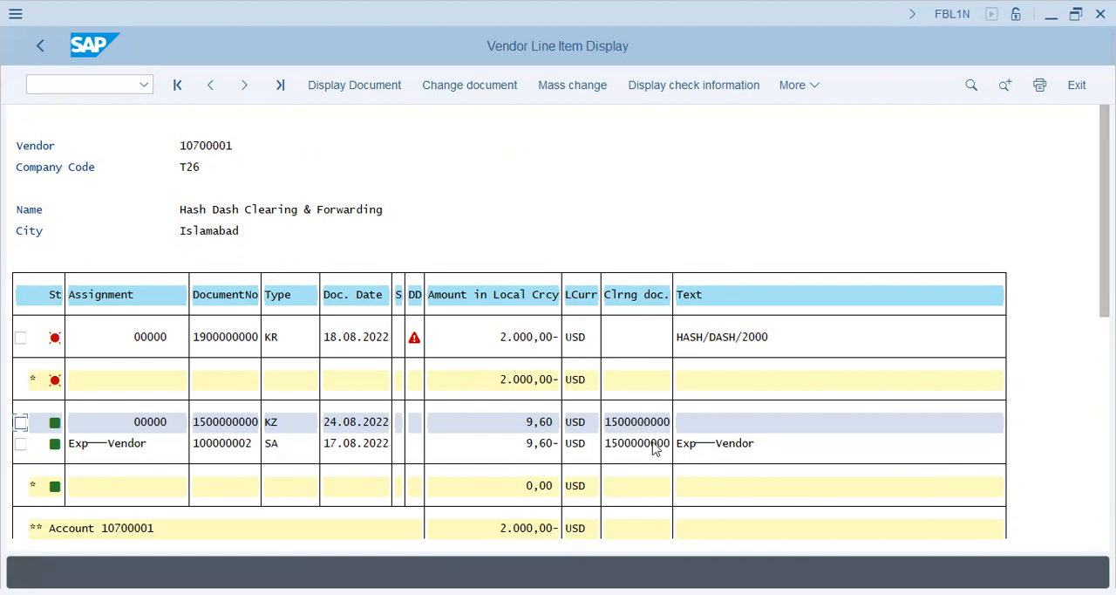
pyautogui.click(327, 445)
pyautogui.click(358, 424)
pyautogui.doubleClick(541, 444)
# Examine the invoice line item's cash discount amount, clearing date, clearing document and G/L account
pyautogui.moveTo(491, 391); pyautogui.dragTo(174, 392)
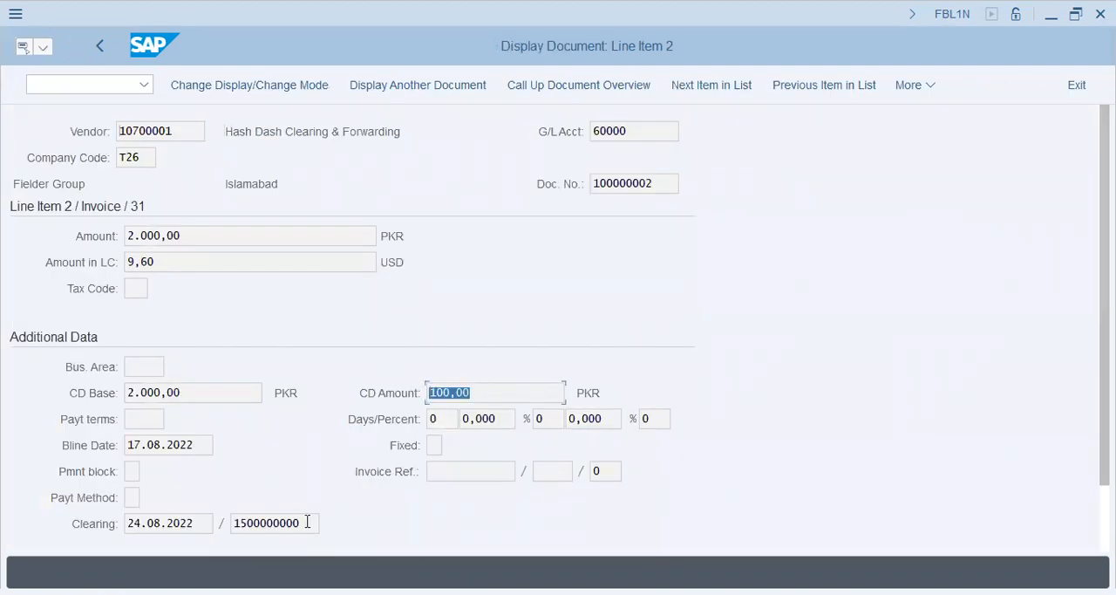
pyautogui.moveTo(308, 523); pyautogui.dragTo(8, 532)
pyautogui.moveTo(201, 523); pyautogui.dragTo(5, 521)
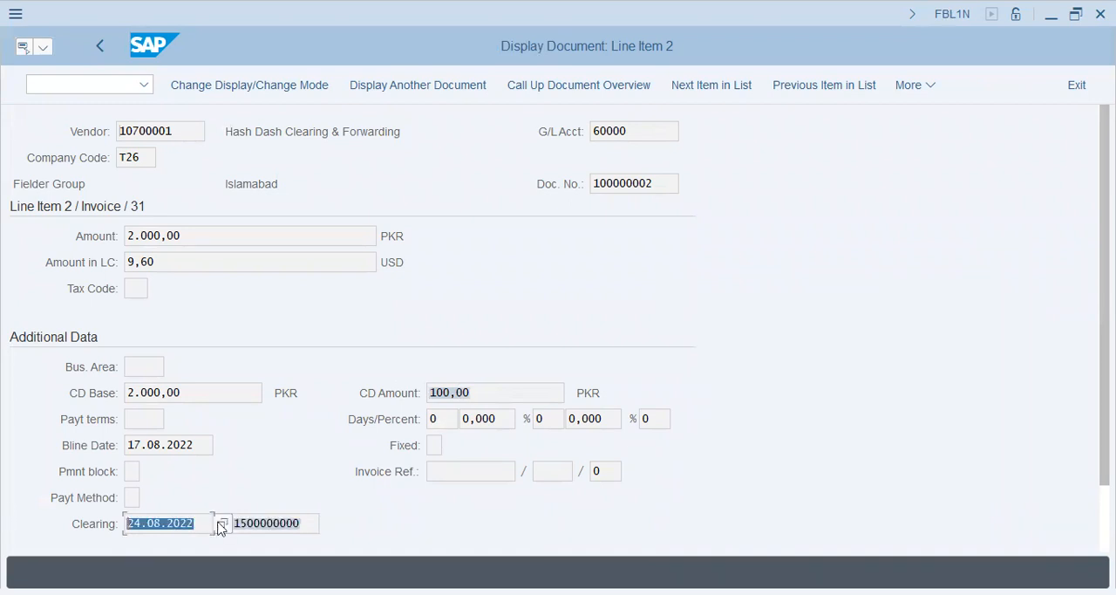
pyautogui.moveTo(656, 135); pyautogui.dragTo(389, 159)
pyautogui.click(642, 127)
pyautogui.moveTo(651, 127); pyautogui.dragTo(409, 156)
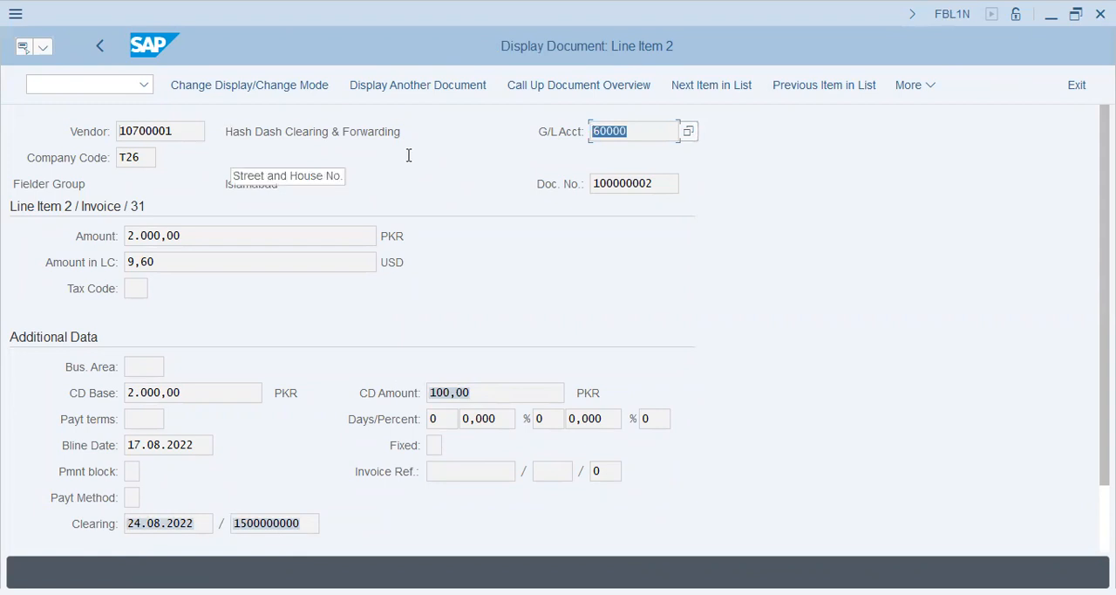
# Go to G/L Account Line Item Display (FBL3N) and list all items for account 30200 in company code T26
pyautogui.click(573, 167)
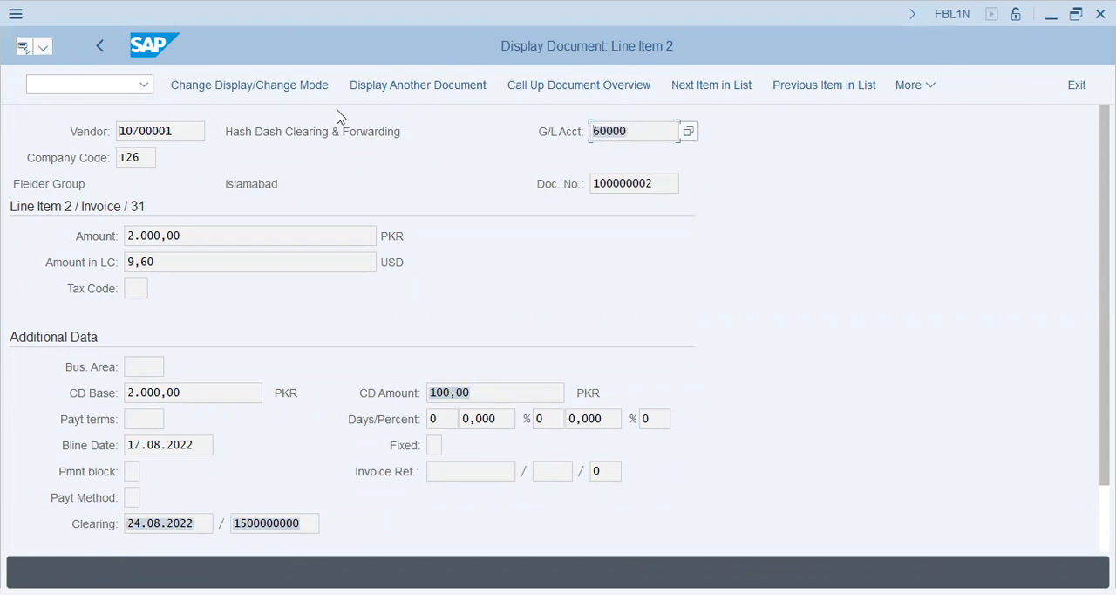
pyautogui.click(106, 87)
pyautogui.write('/nfbl3n')
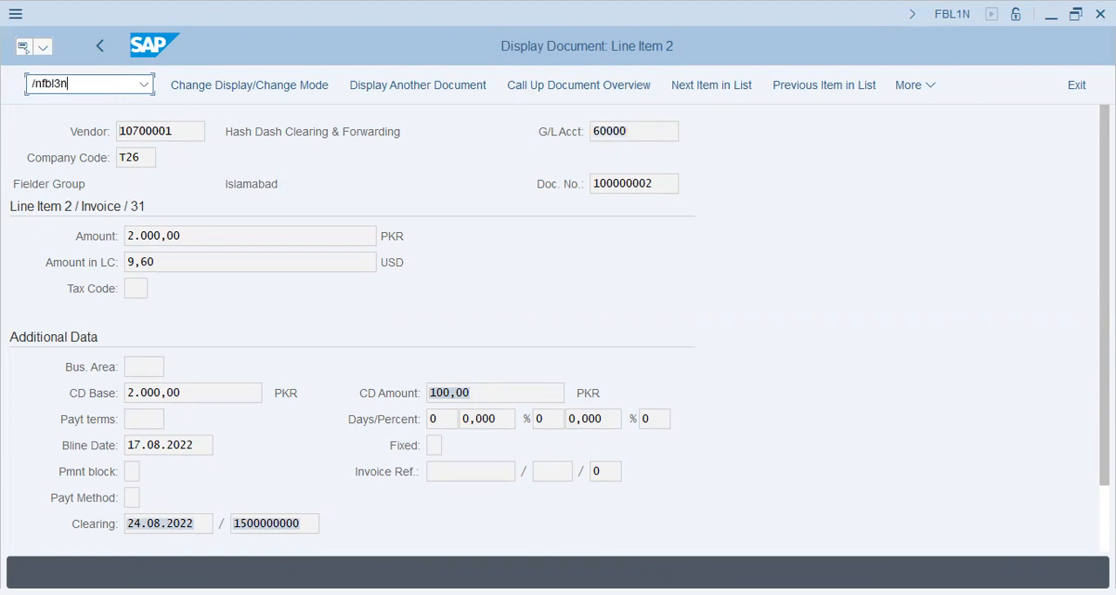
pyautogui.press('Return')
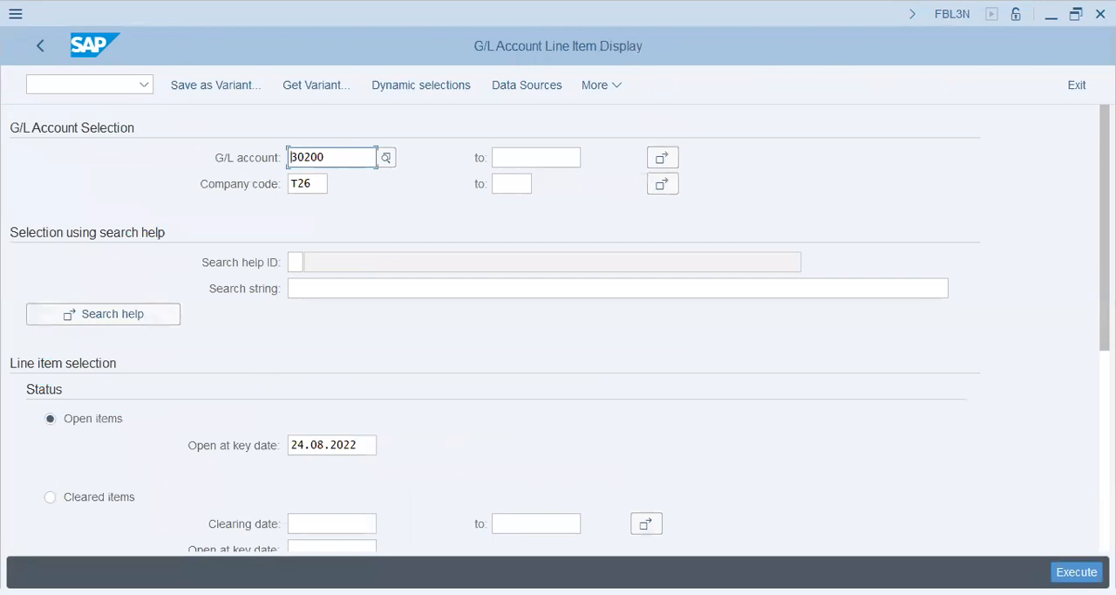
pyautogui.scroll(-5, 167, 349)
pyautogui.click(83, 247)
pyautogui.click(287, 367)
pyautogui.click(287, 393)
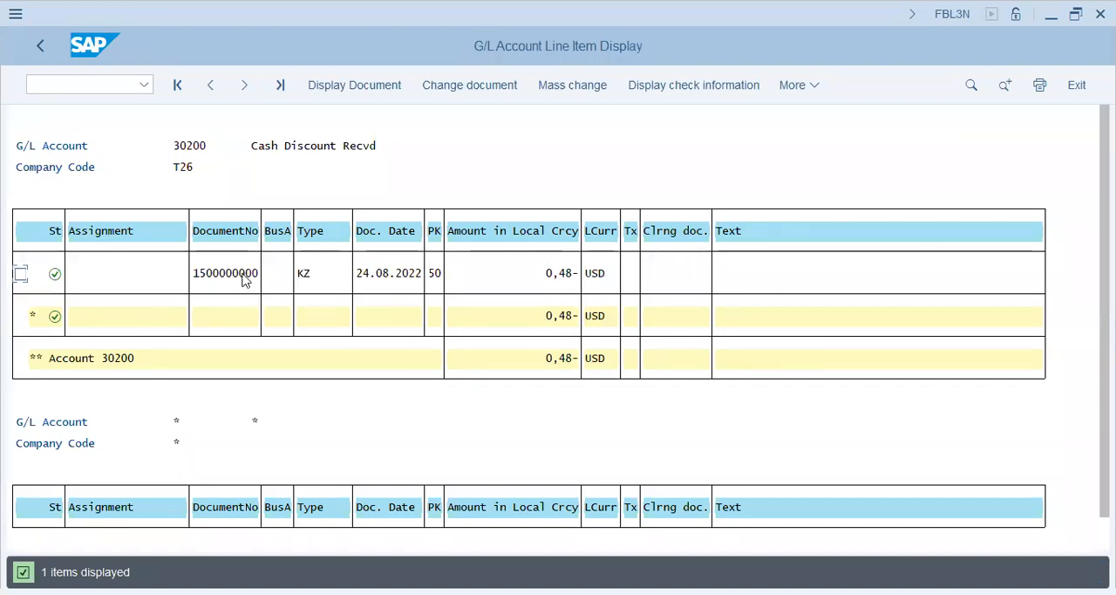
# Examine the cash discount received item's document type, date, amount and currency
pyautogui.click(310, 280)
pyautogui.click(405, 274)
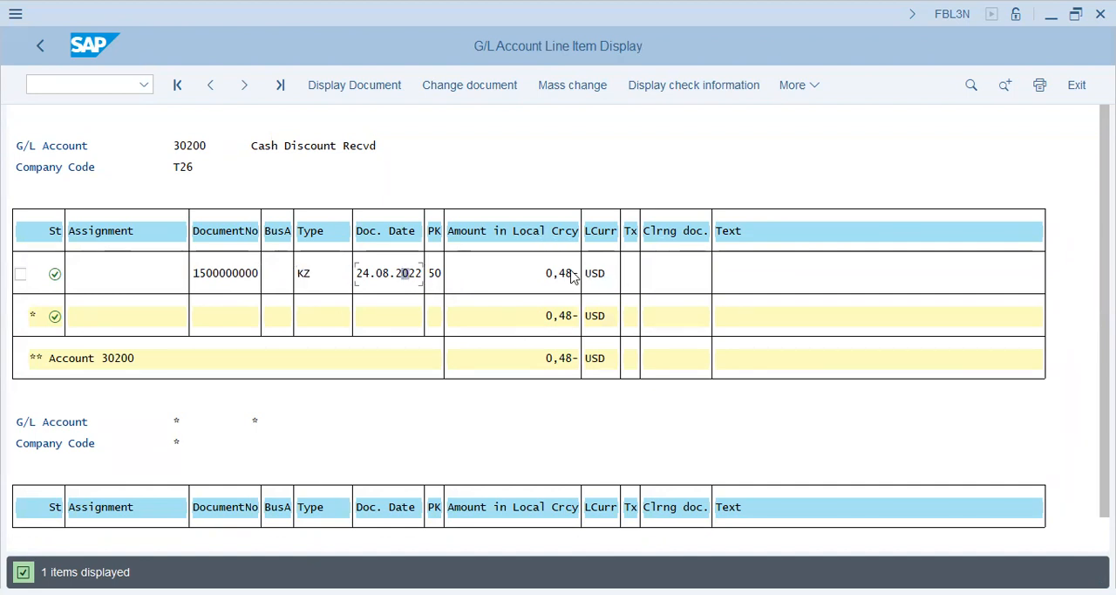
pyautogui.click(597, 277)
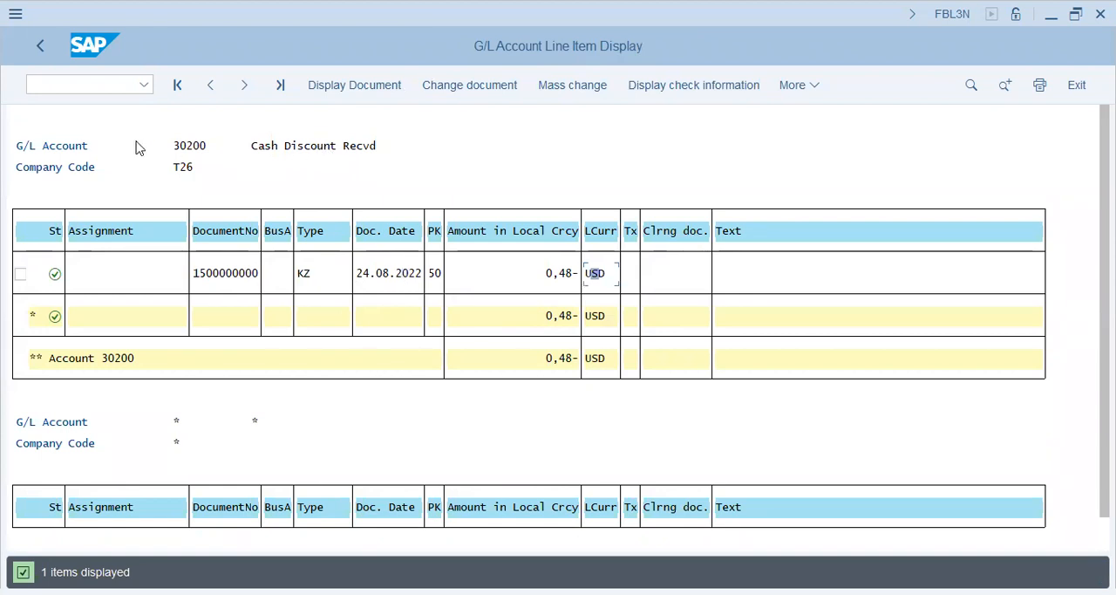
# Return to the selection and list all items for G/L account 60000 in company code T26
pyautogui.click(39, 46)
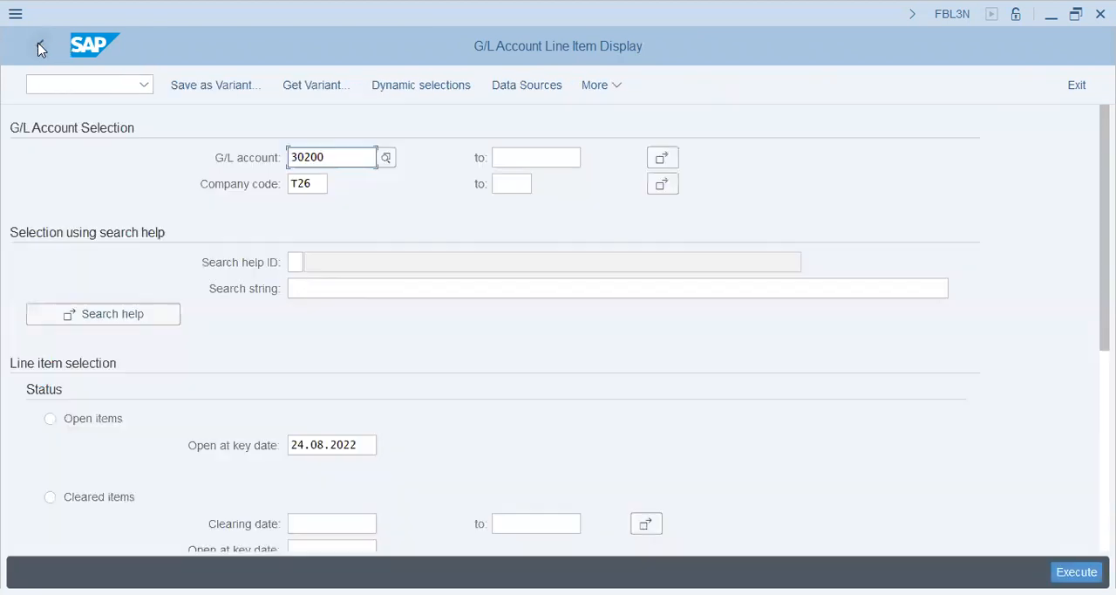
pyautogui.moveTo(337, 157); pyautogui.dragTo(181, 166)
pyautogui.write('60000')
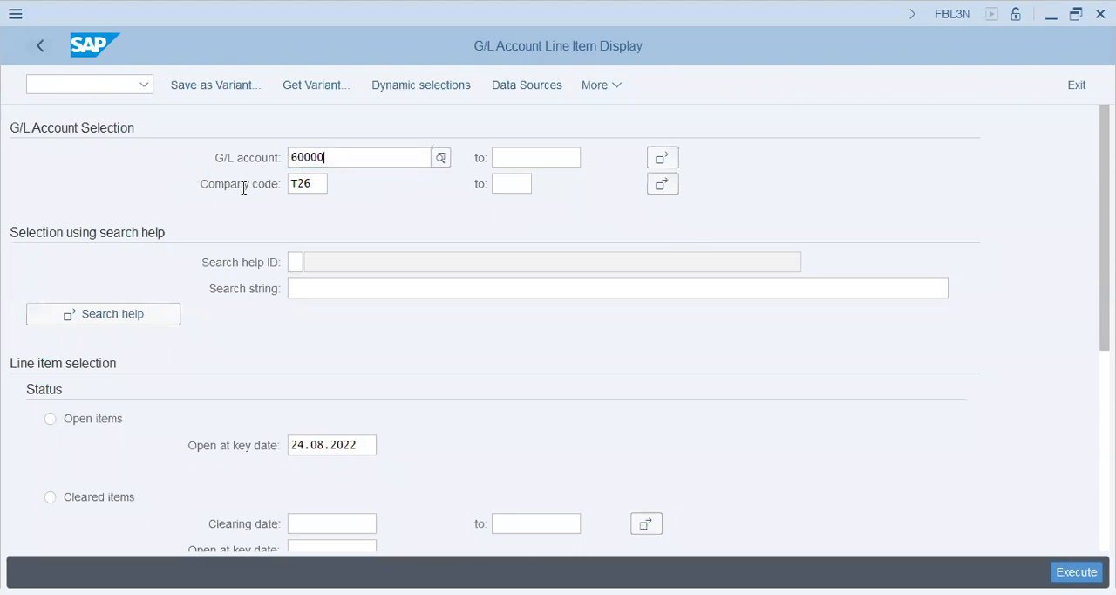
pyautogui.click(329, 247)
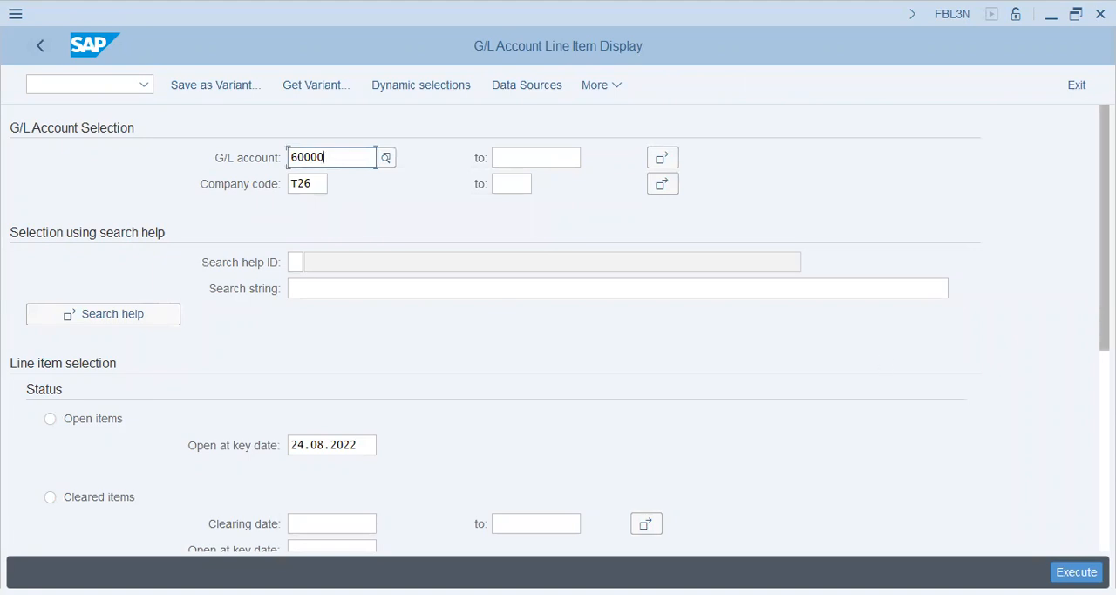
pyautogui.click(1071, 561)
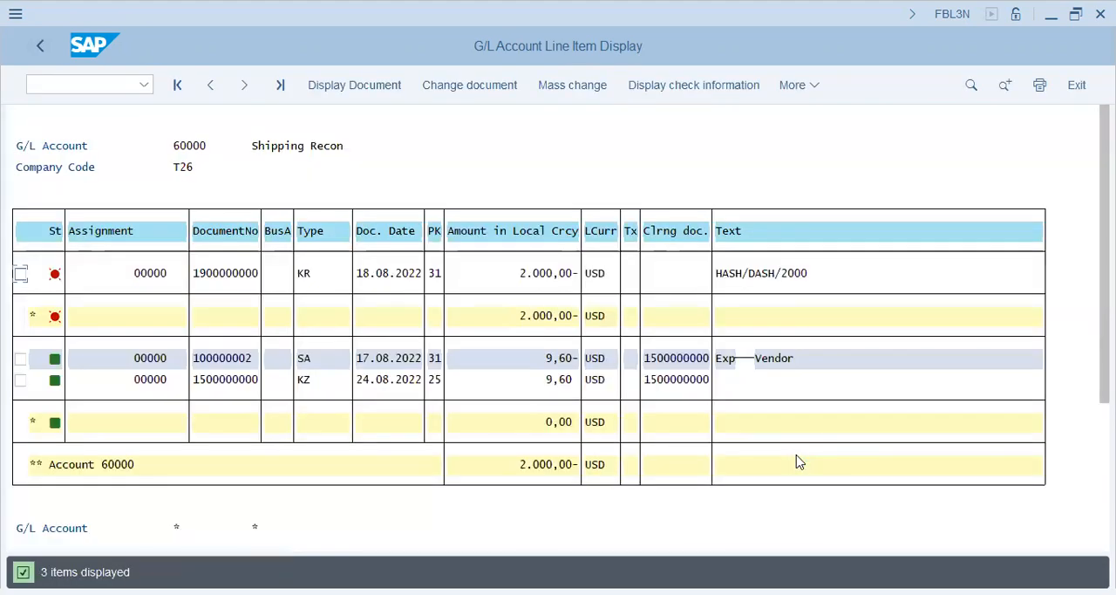
# Review the shipping reconciliation account's open and cleared items, including clearing documents, texts and subtotals
pyautogui.click(549, 359)
pyautogui.click(680, 380)
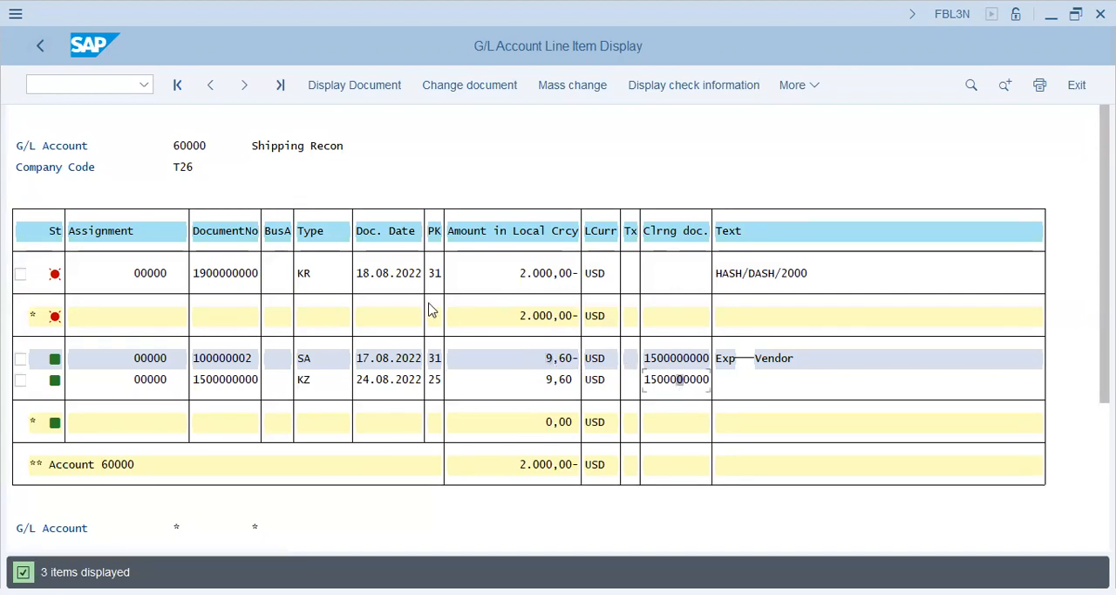
pyautogui.click(752, 274)
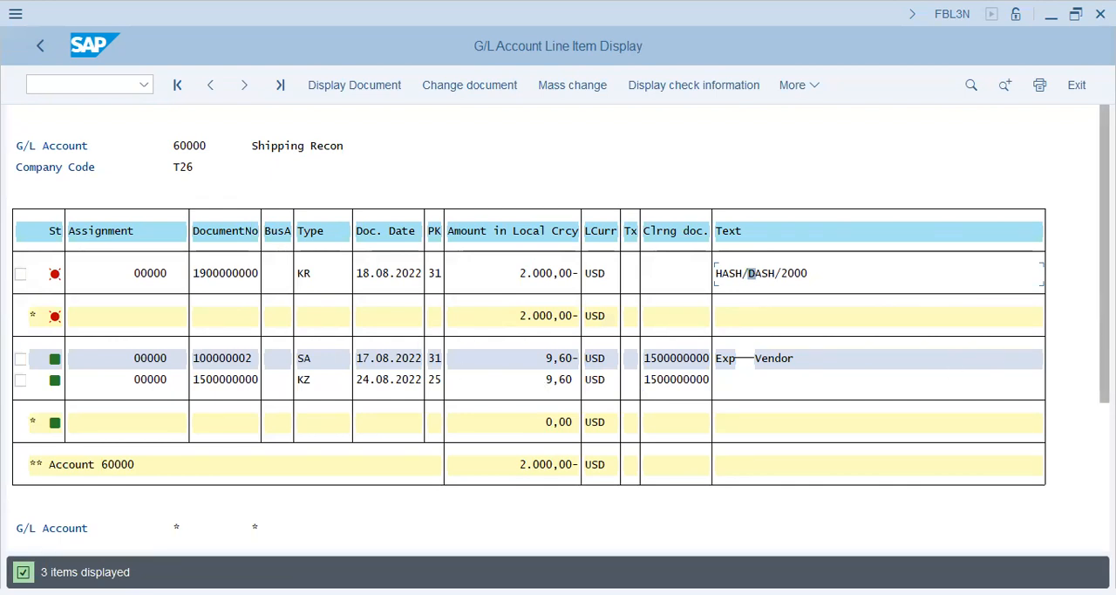
pyautogui.scroll(-2, 523, 366)
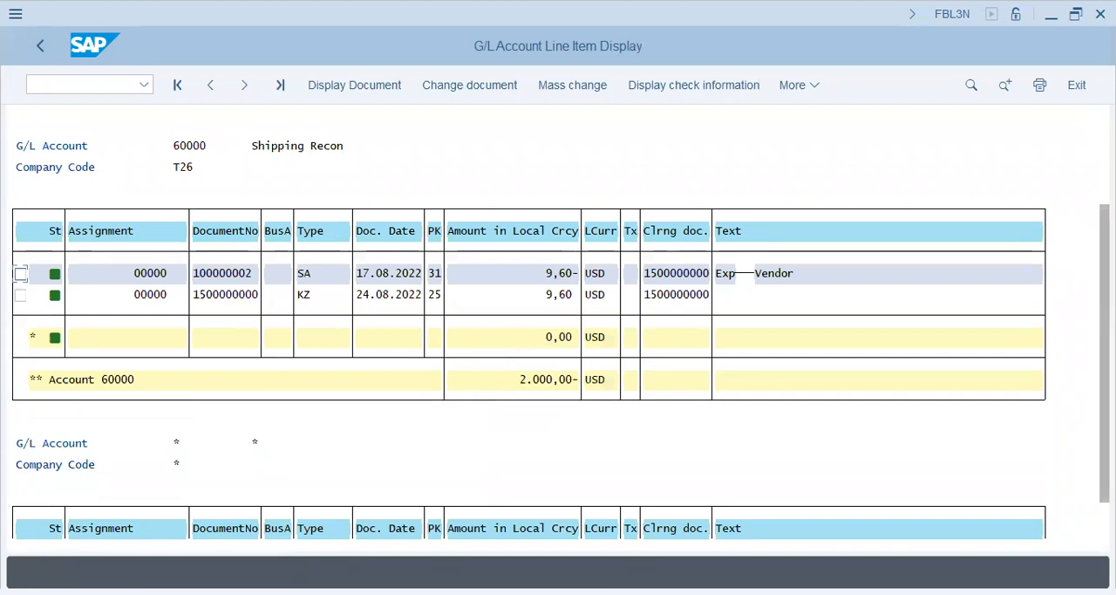
pyautogui.scroll(-1, 523, 367)
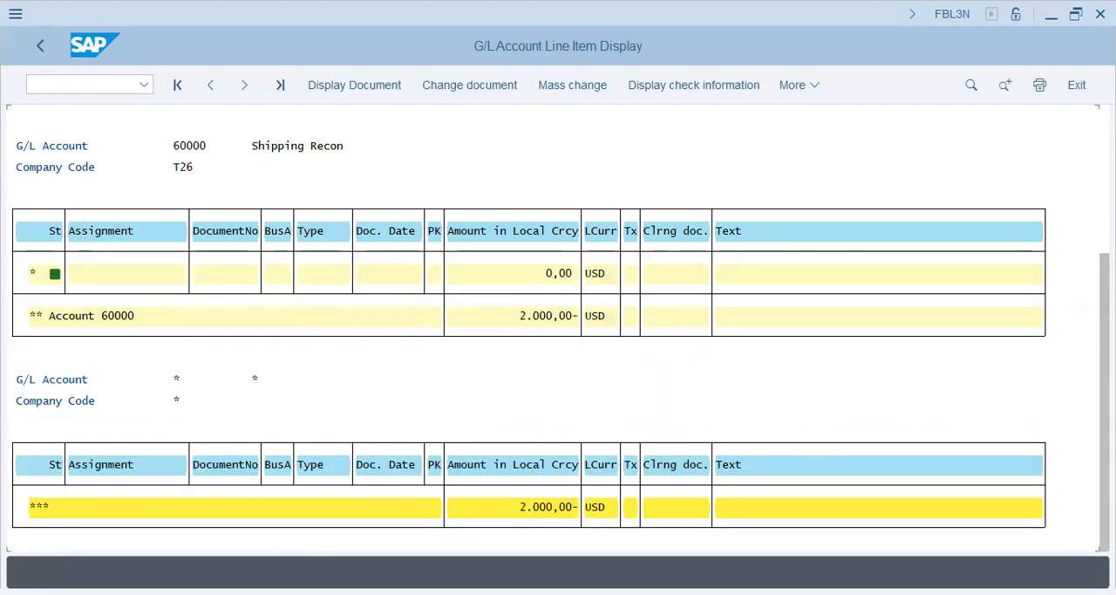
pyautogui.scroll(2, 523, 366)
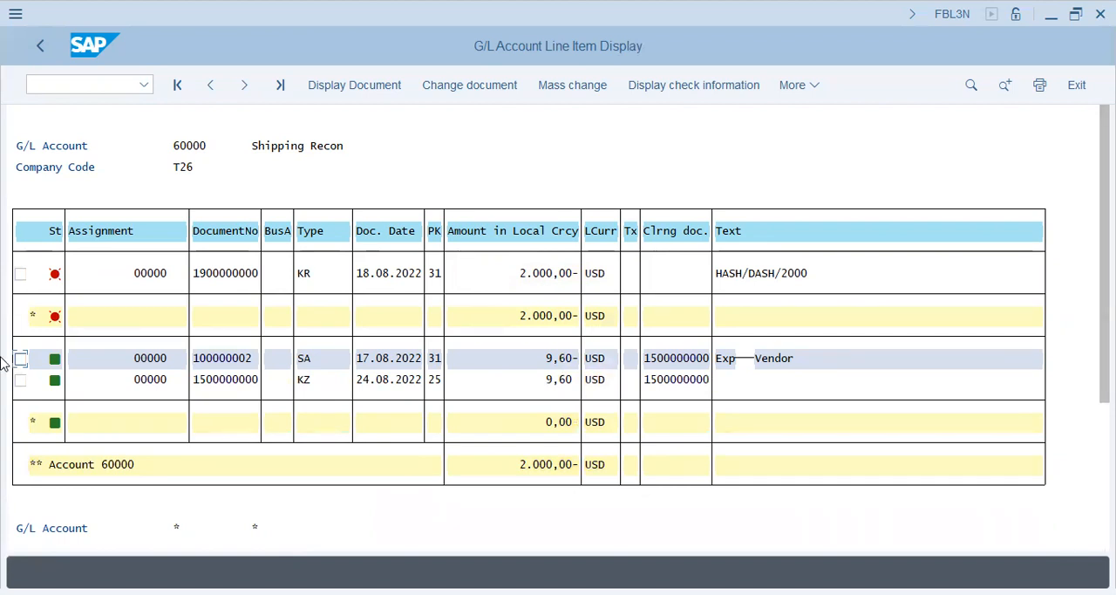
# Open the dunning keys overview with transaction OB17
pyautogui.click(119, 85)
pyautogui.write('/n')
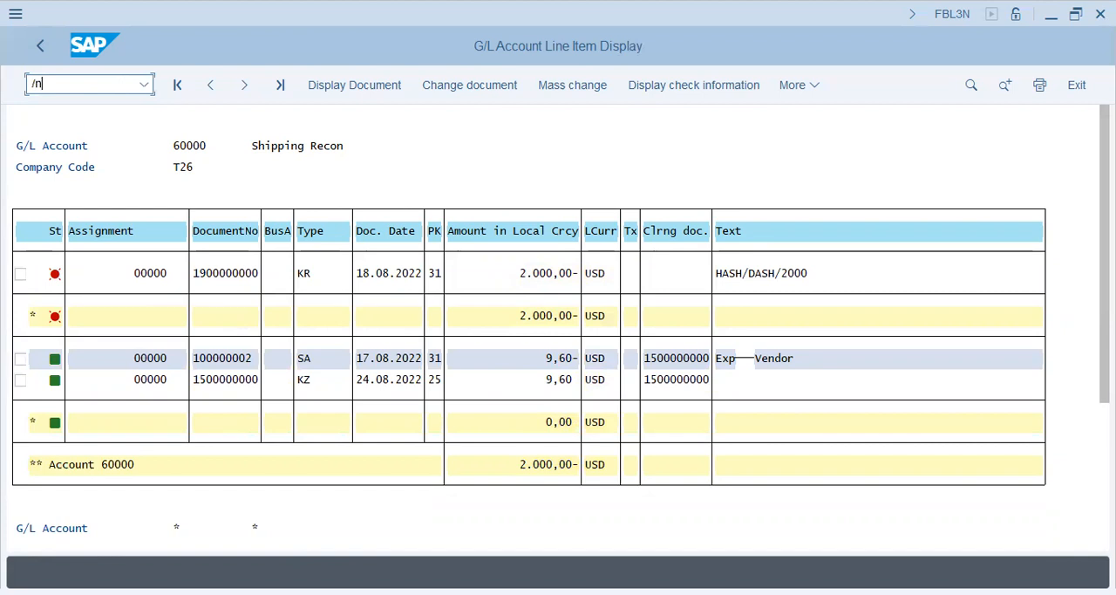
pyautogui.write('ob17')
pyautogui.press('Return')
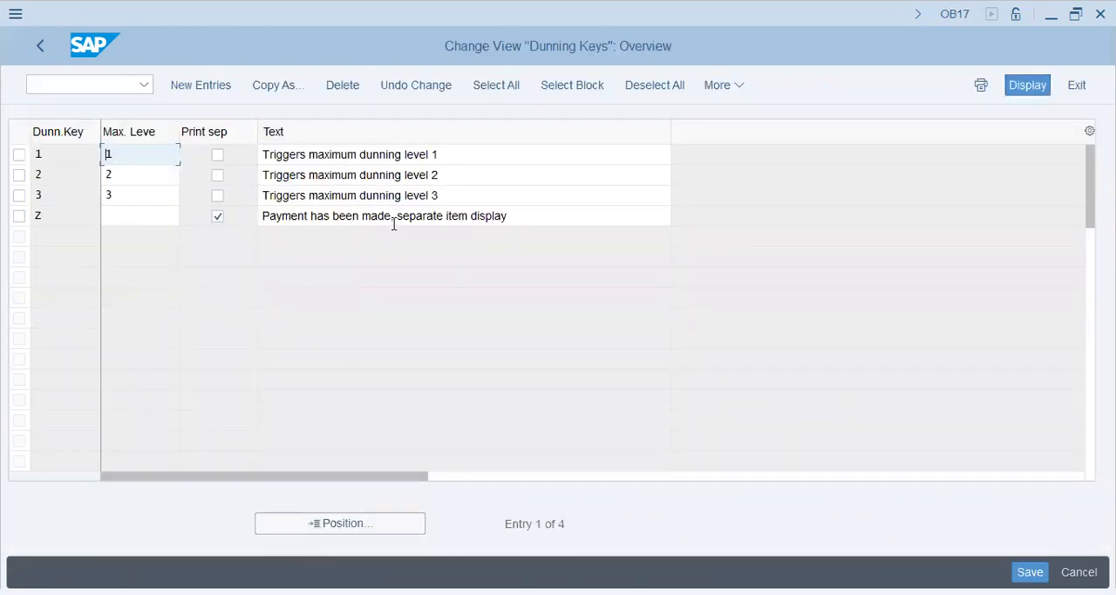
# Go to transaction OB64 and display the locked data for maximum exchange rate differences
pyautogui.click(87, 81)
pyautogui.write('/')
pyautogui.press('BackSpace')
pyautogui.write('/nob')
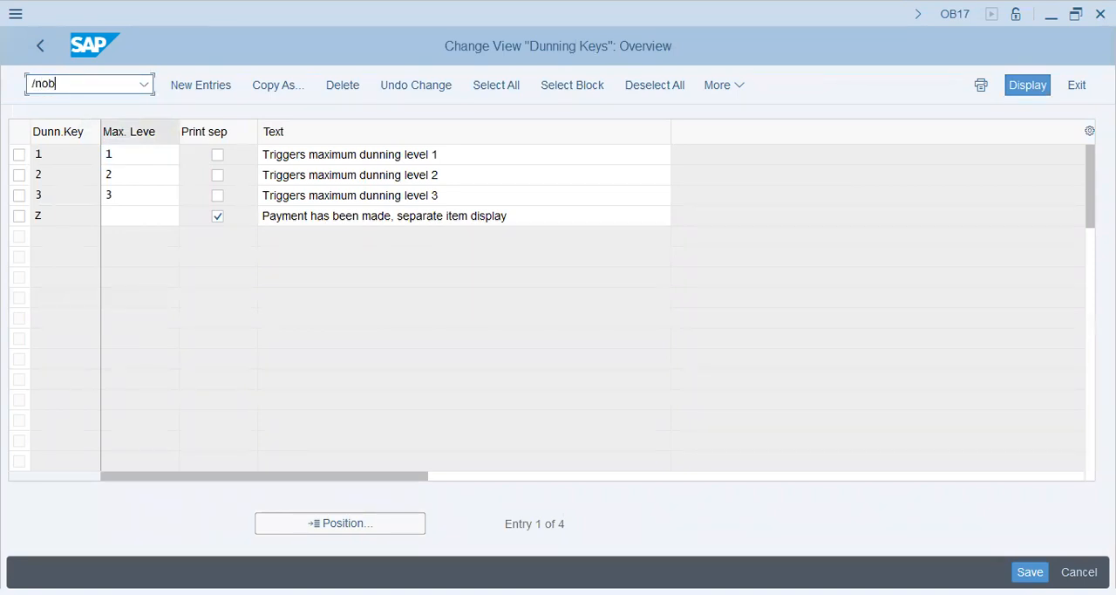
pyautogui.write('18')
pyautogui.press('Return')
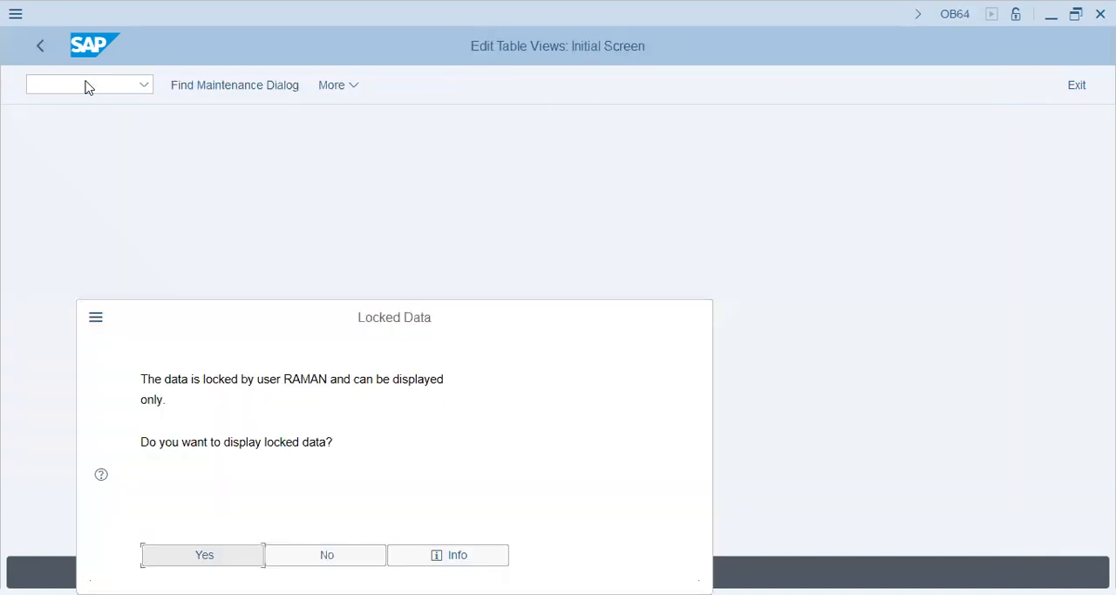
pyautogui.press('Return')
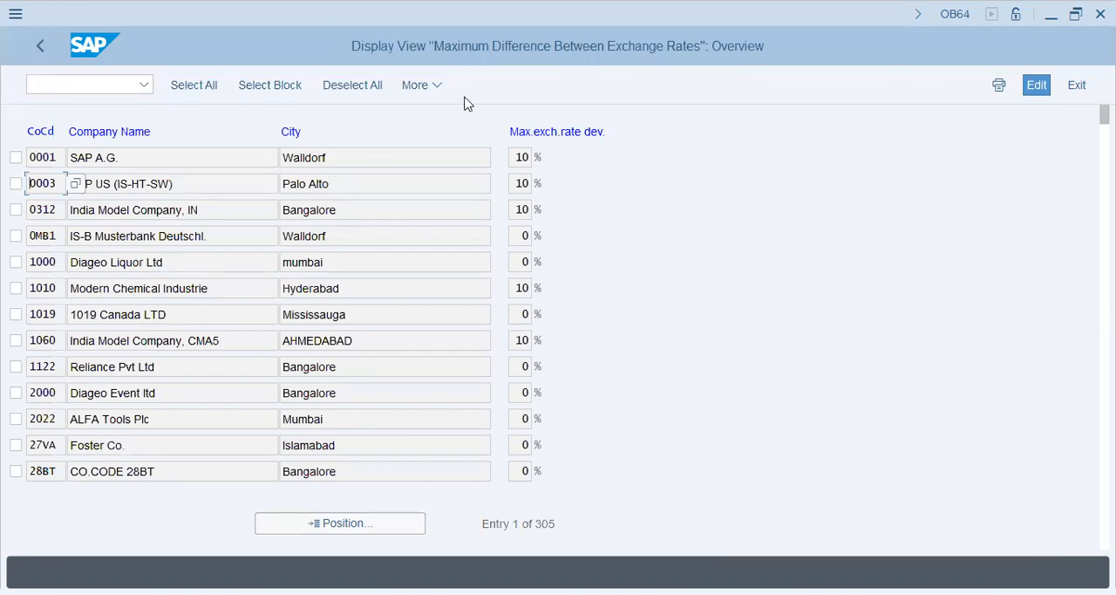
# Go to transaction OB74 to open the additional rules for automatic clearing
pyautogui.click(113, 83)
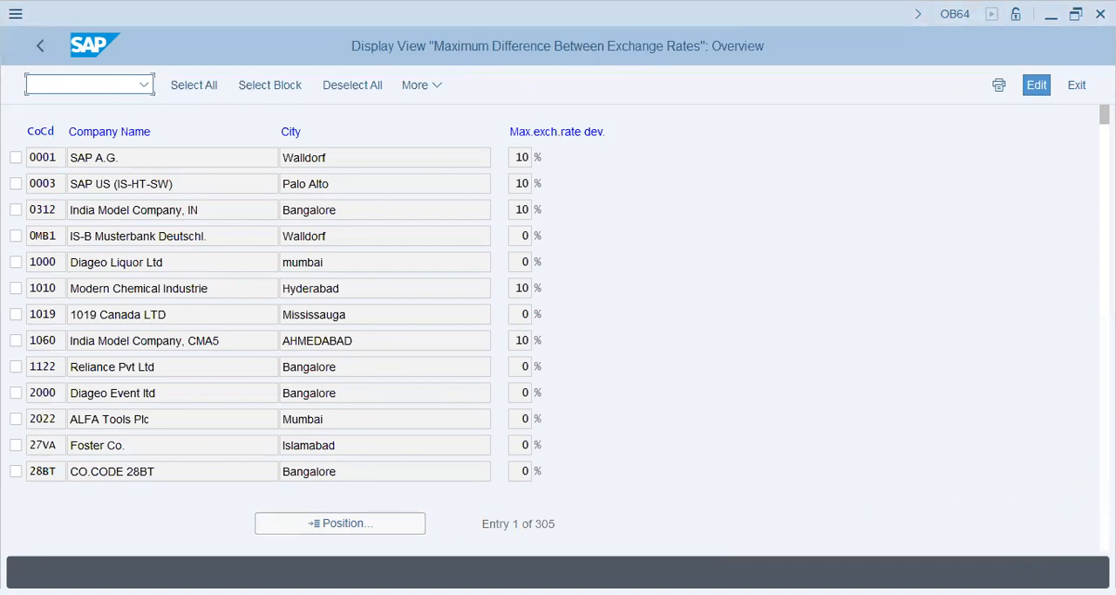
pyautogui.click(735, 567)
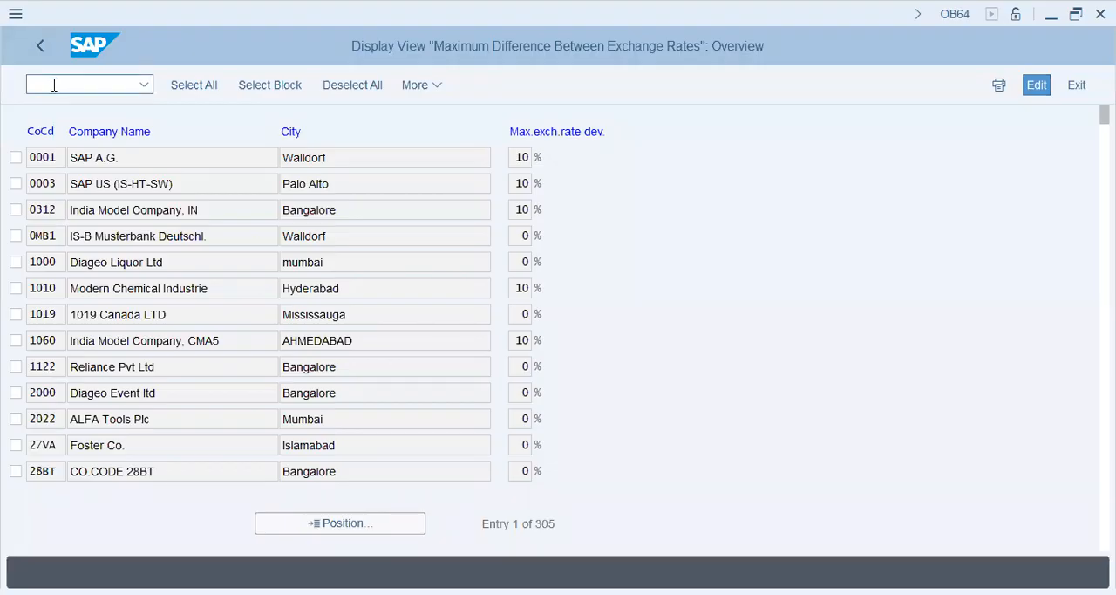
pyautogui.click(54, 85)
pyautogui.write('/nob08')
pyautogui.press('Return')
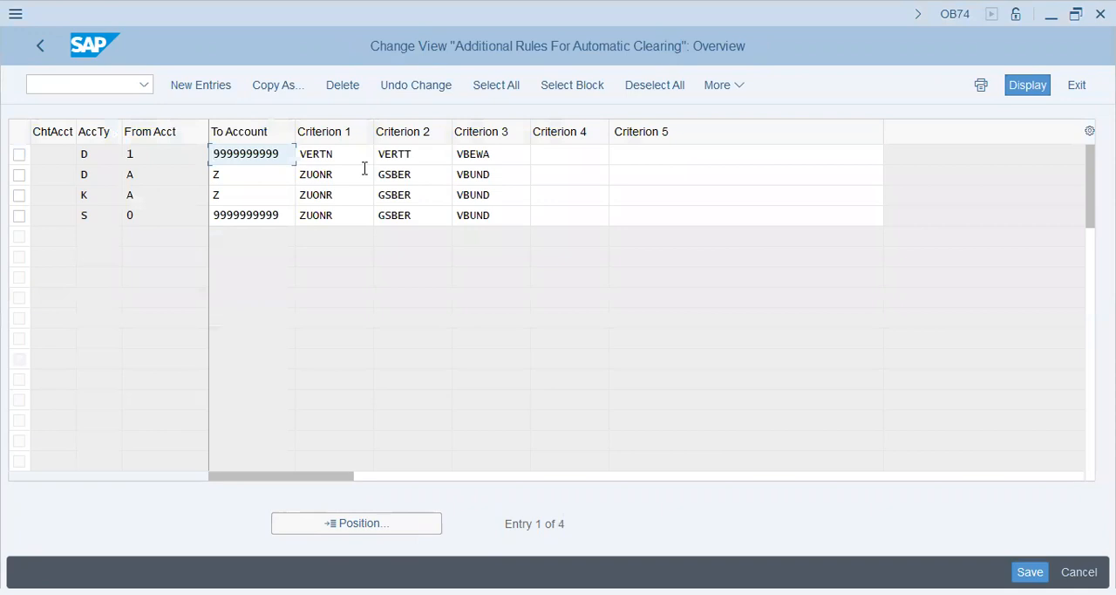
# Examine the From Account and To Account range of the clearing rule for account type K
pyautogui.hotkey('alt', 'Tab')
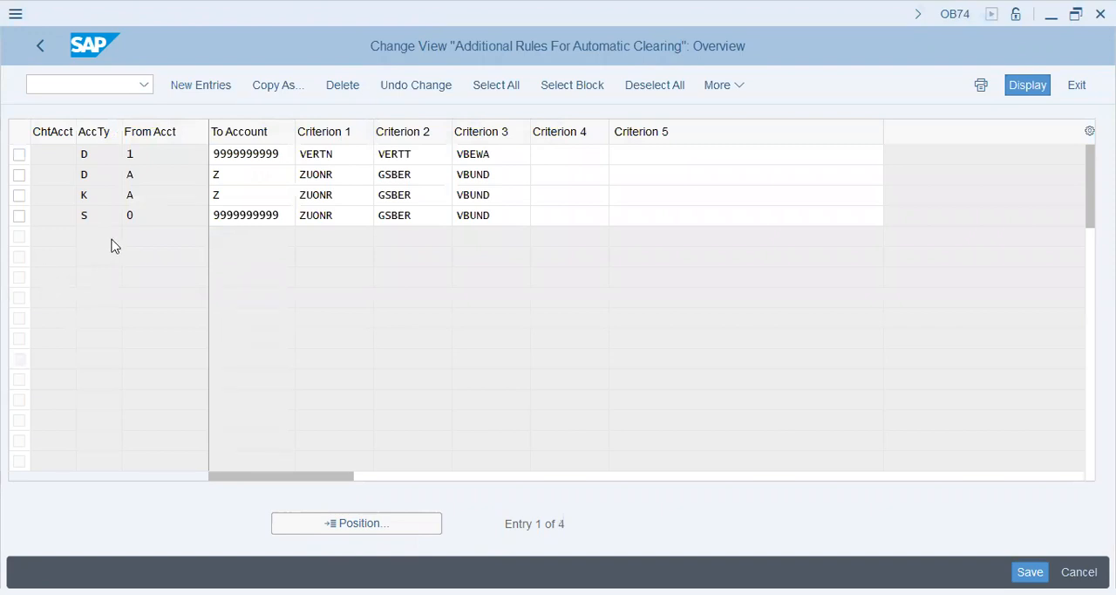
pyautogui.moveTo(101, 194); pyautogui.dragTo(53, 197)
pyautogui.click(173, 195)
pyautogui.click(256, 202)
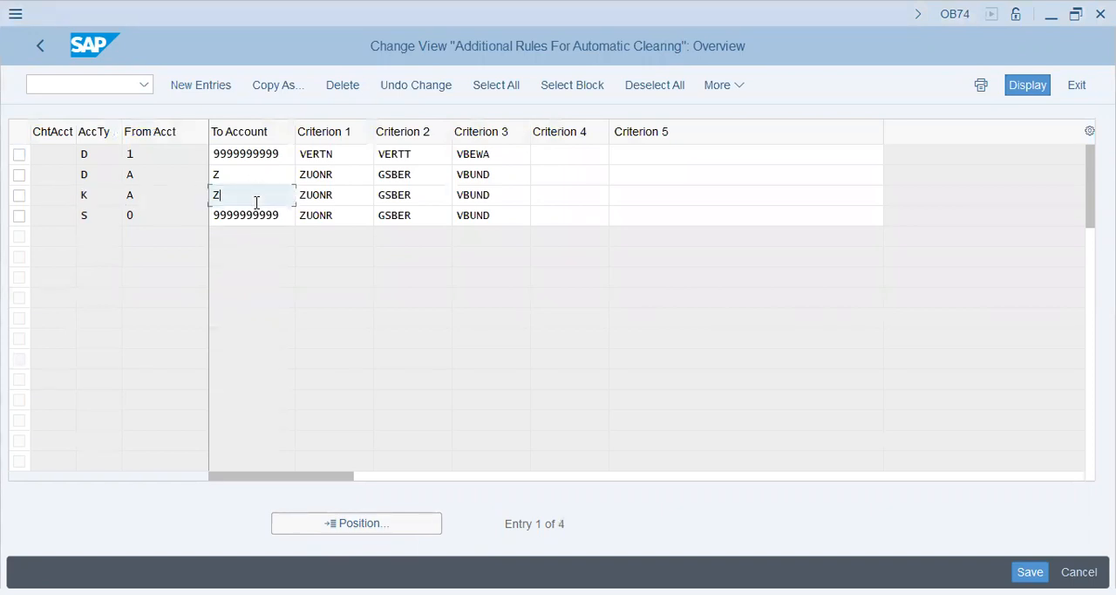
pyautogui.moveTo(162, 193); pyautogui.dragTo(94, 190)
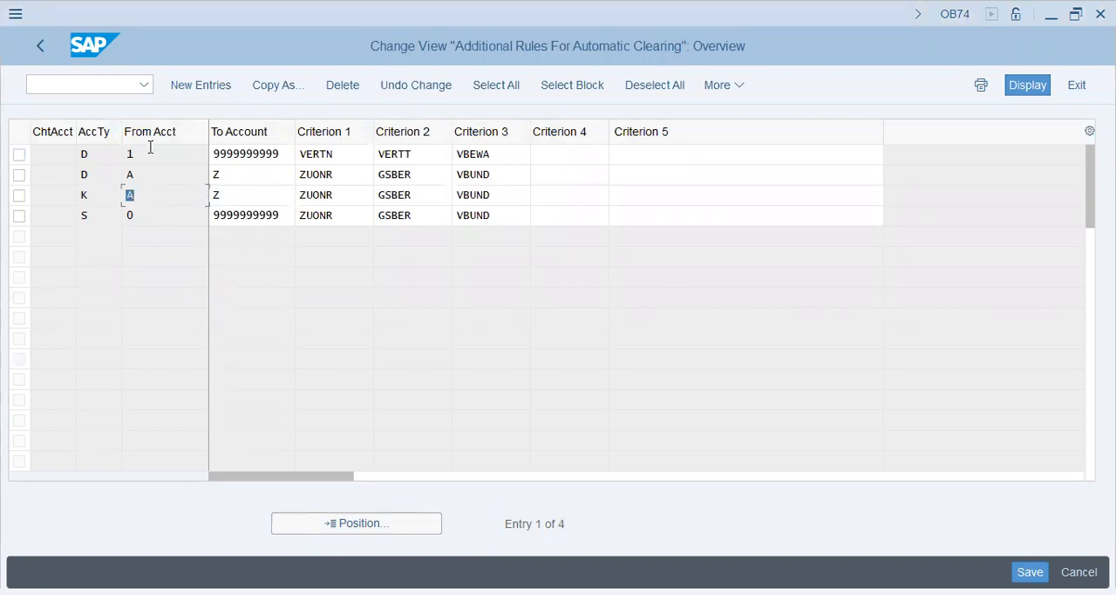
pyautogui.click(234, 198)
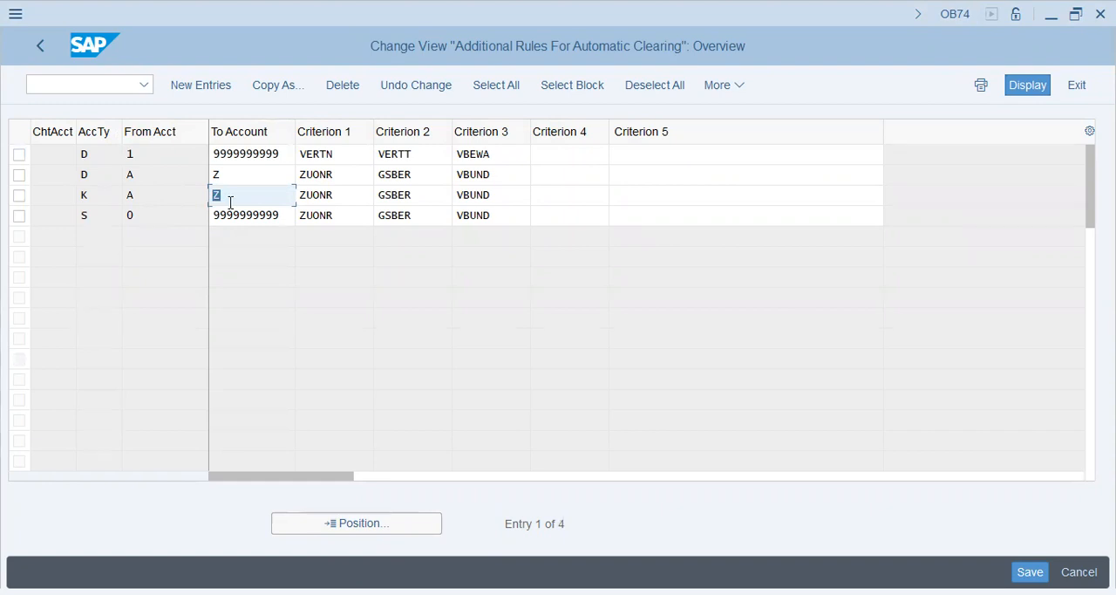
# Compare the automatic clearing rules for account types D, K and S, including their To Account values and criteria
pyautogui.click(97, 155)
pyautogui.click(95, 174)
pyautogui.click(97, 196)
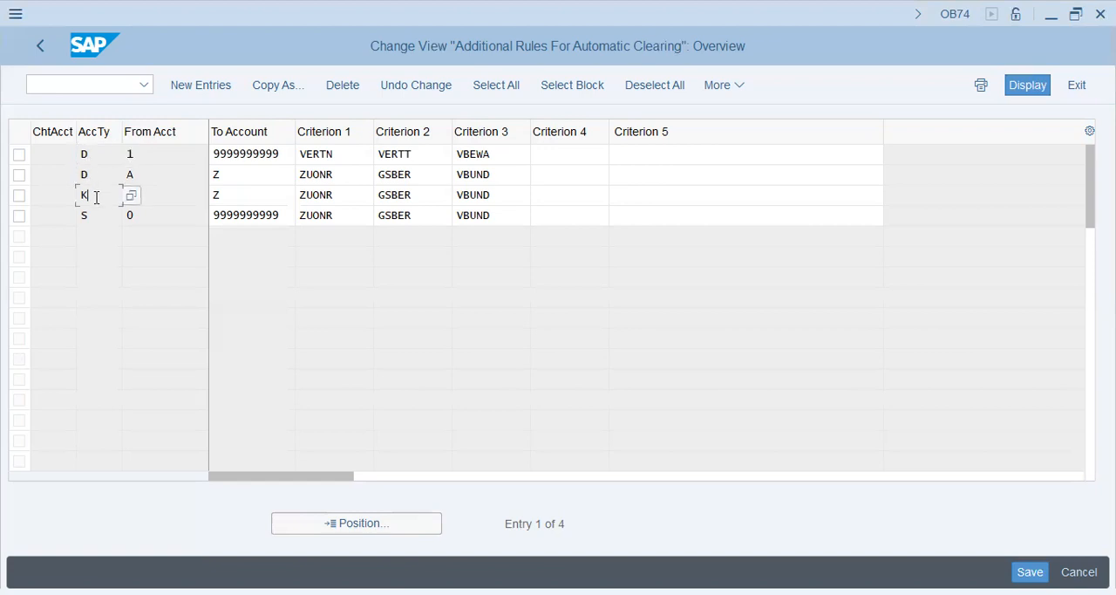
pyautogui.click(232, 200)
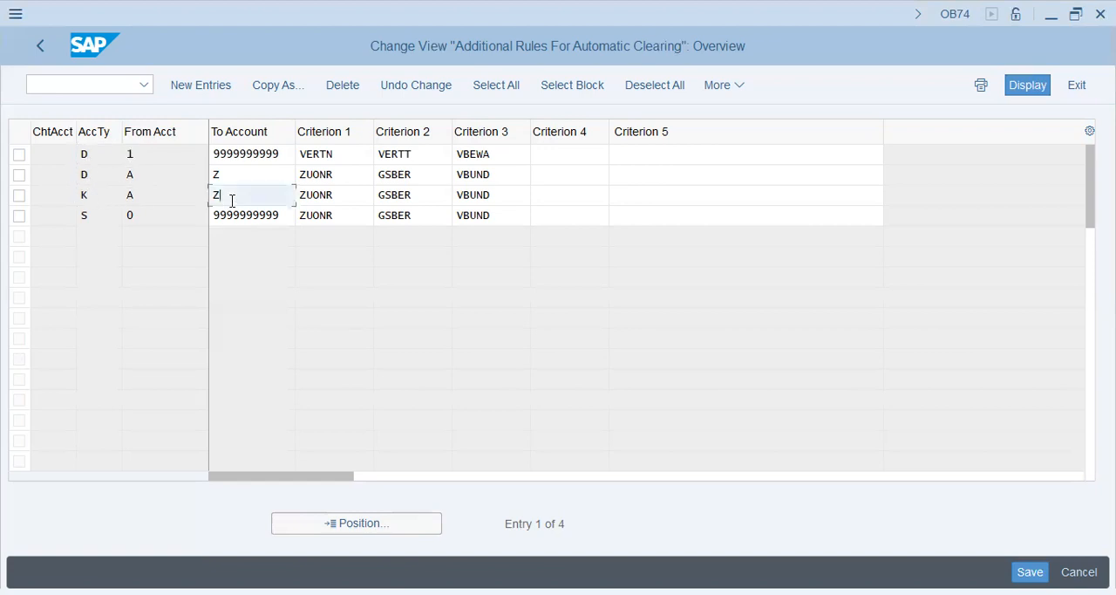
pyautogui.click(85, 217)
pyautogui.click(290, 215)
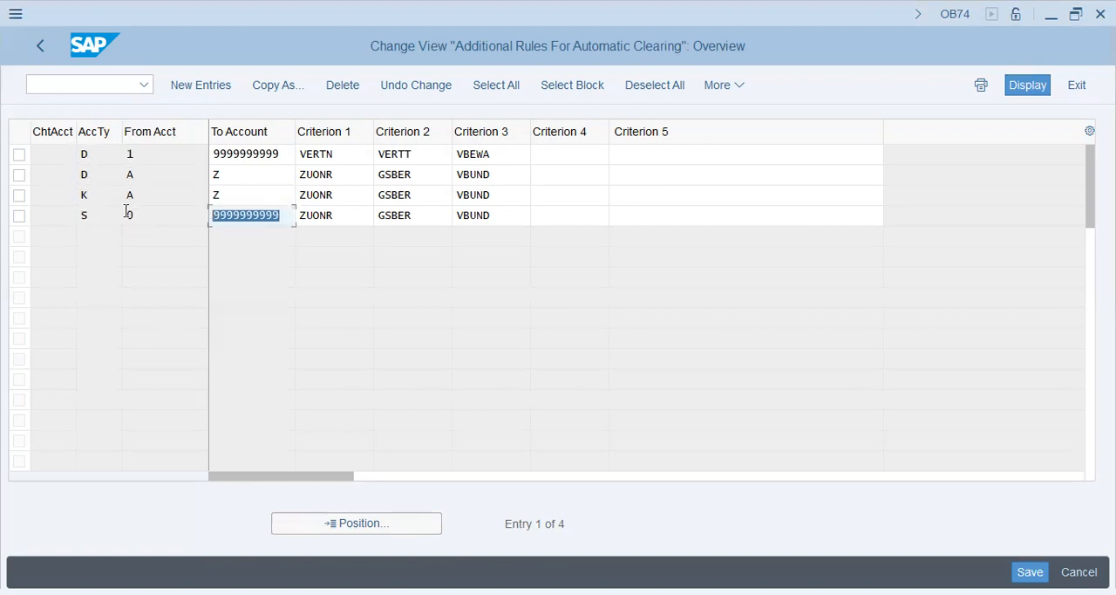
pyautogui.click(247, 202)
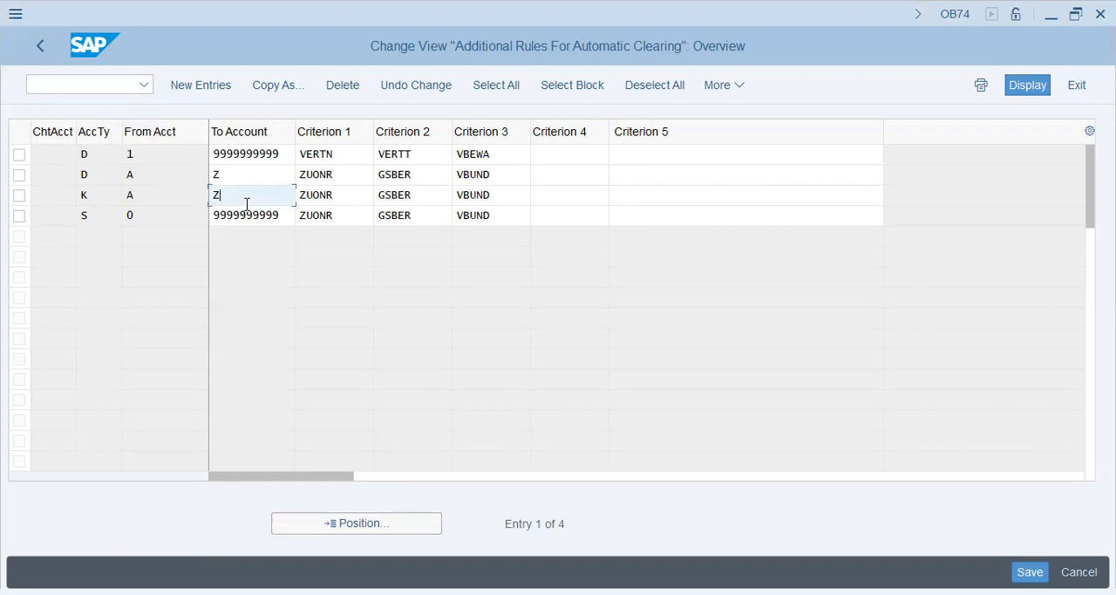
pyautogui.press('Tab')
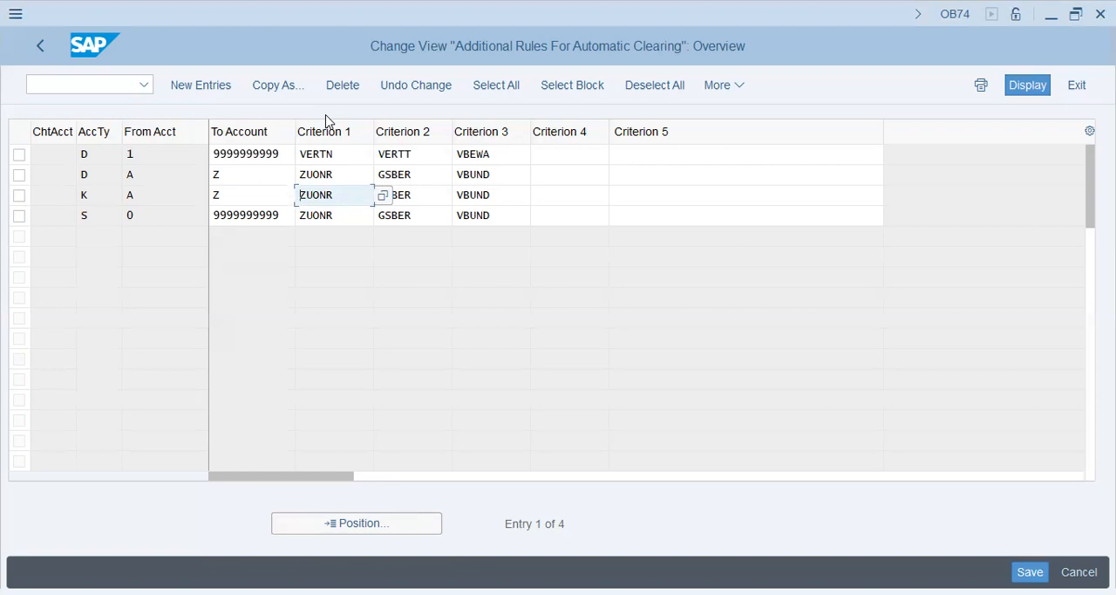
# Open the Maintain Business Partner transaction (BP) in a new session
pyautogui.click(72, 82)
pyautogui.write('/')
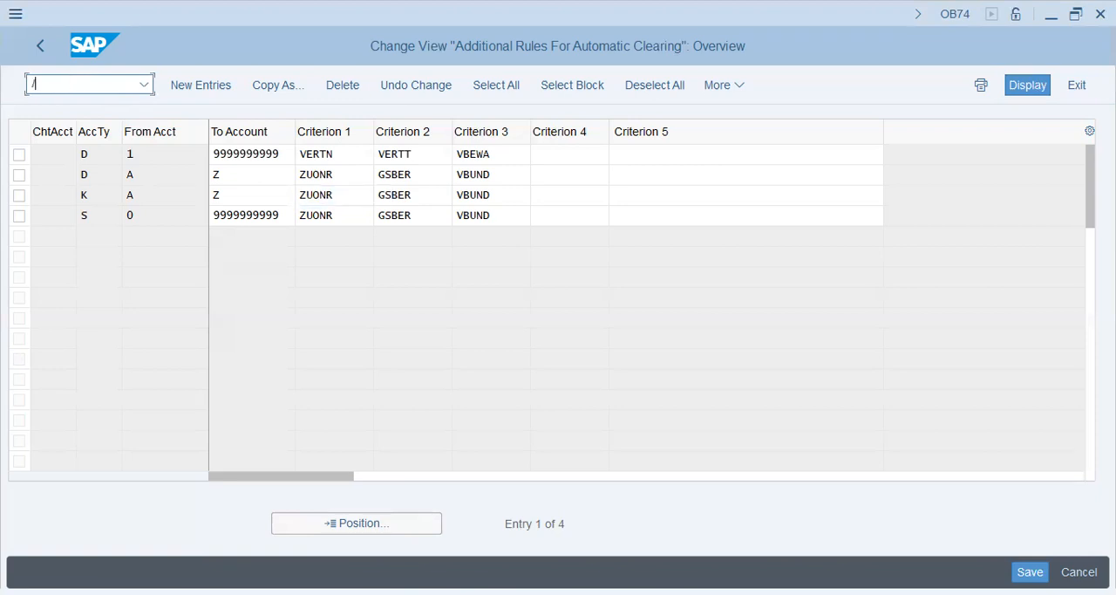
pyautogui.write('o')
pyautogui.write('b74')
pyautogui.press('Return')
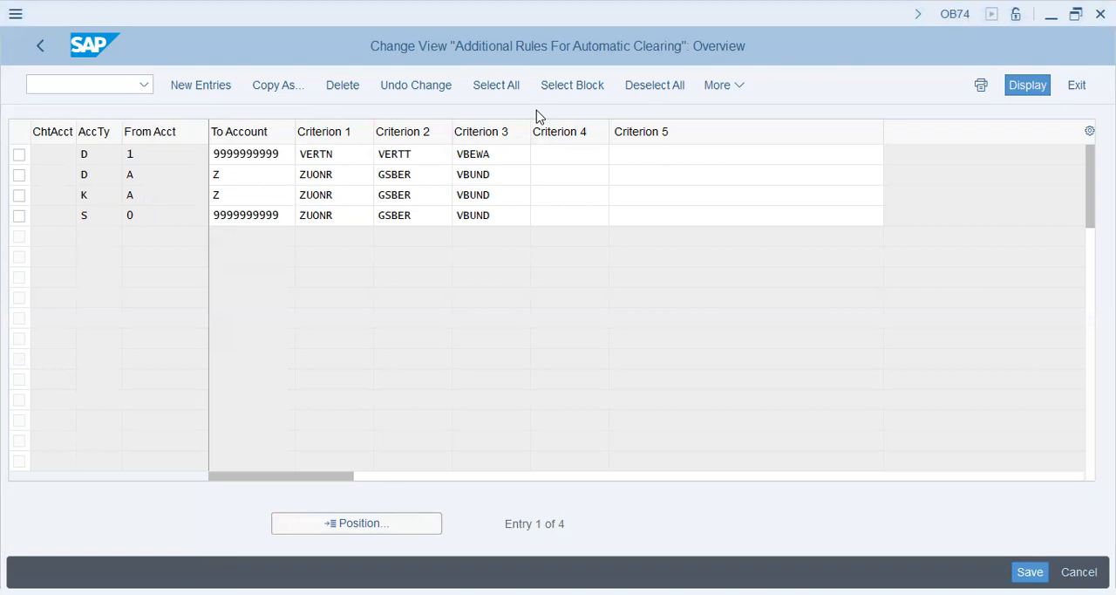
pyautogui.click(504, 338)
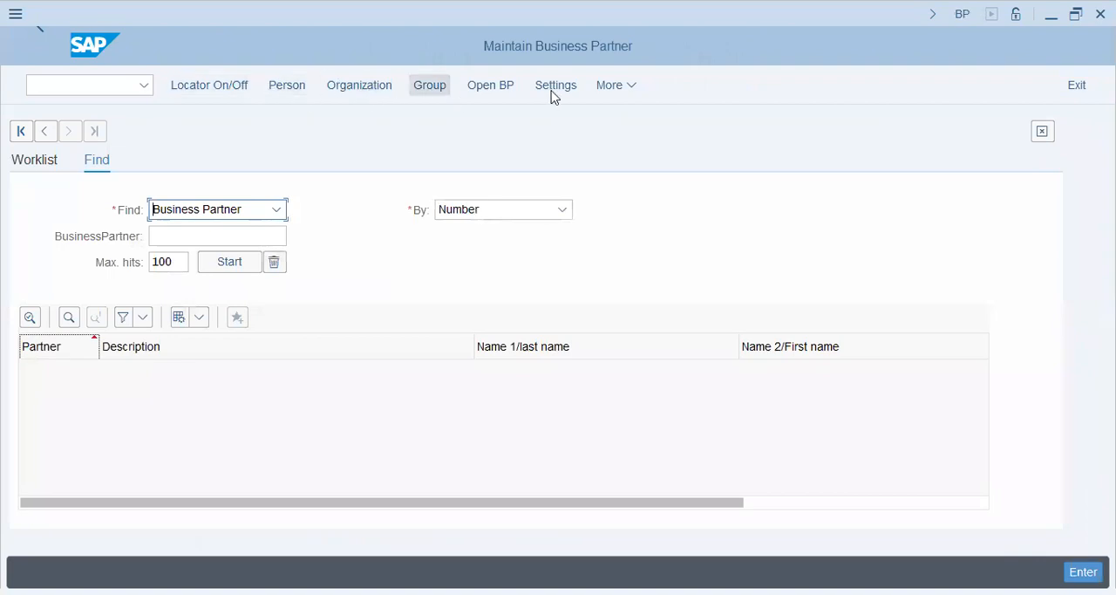
pyautogui.click(491, 90)
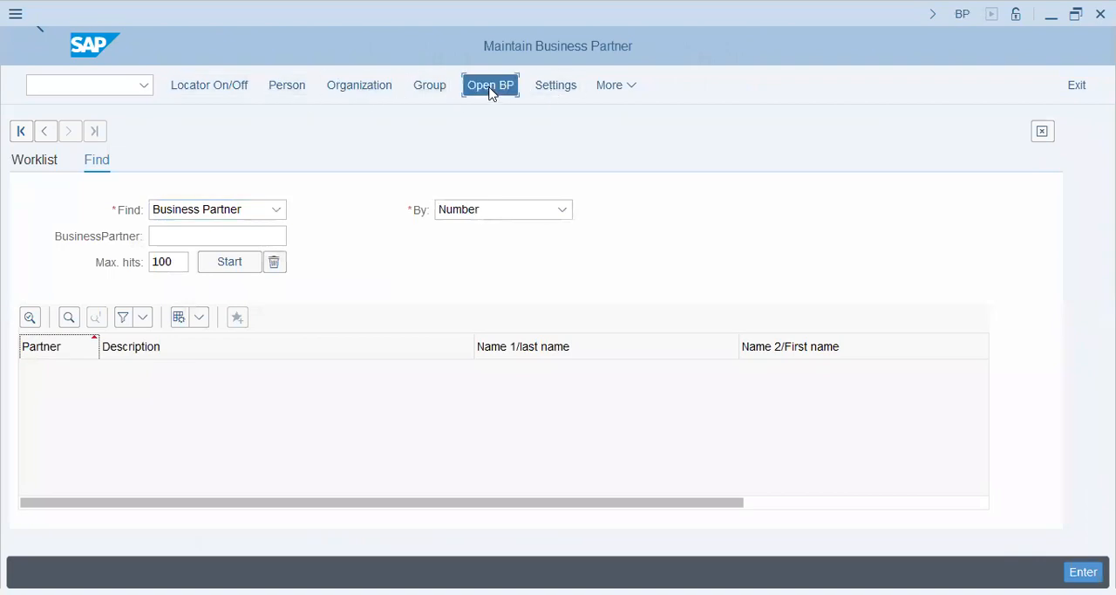
pyautogui.write('107')
pyautogui.press('BackSpace')
pyautogui.press('BackSpace')
pyautogui.press('BackSpace')
pyautogui.click(698, 380)
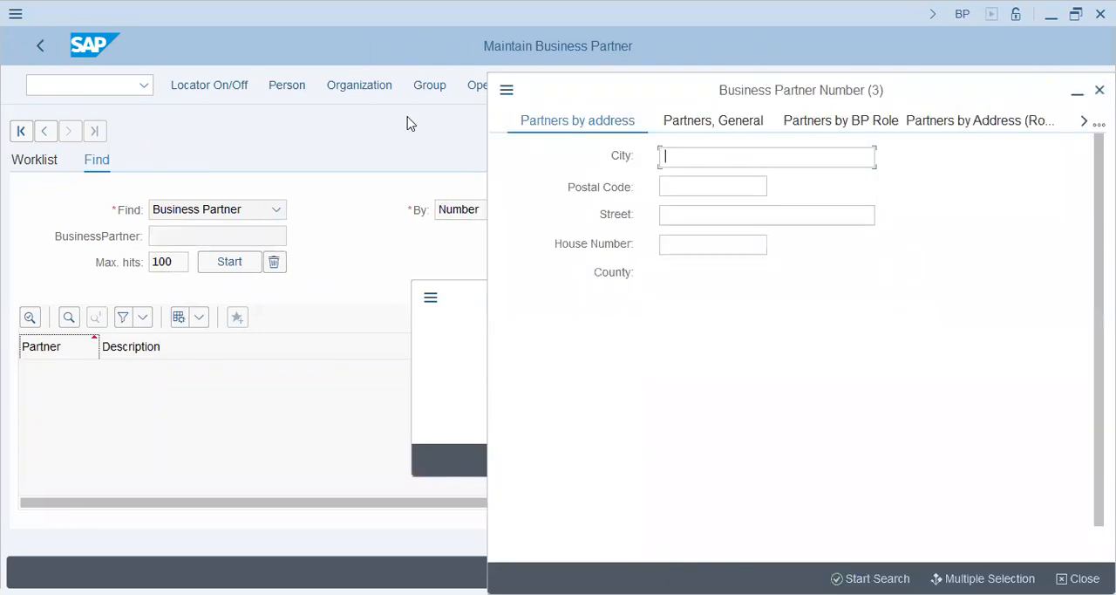
pyautogui.press('Escape')
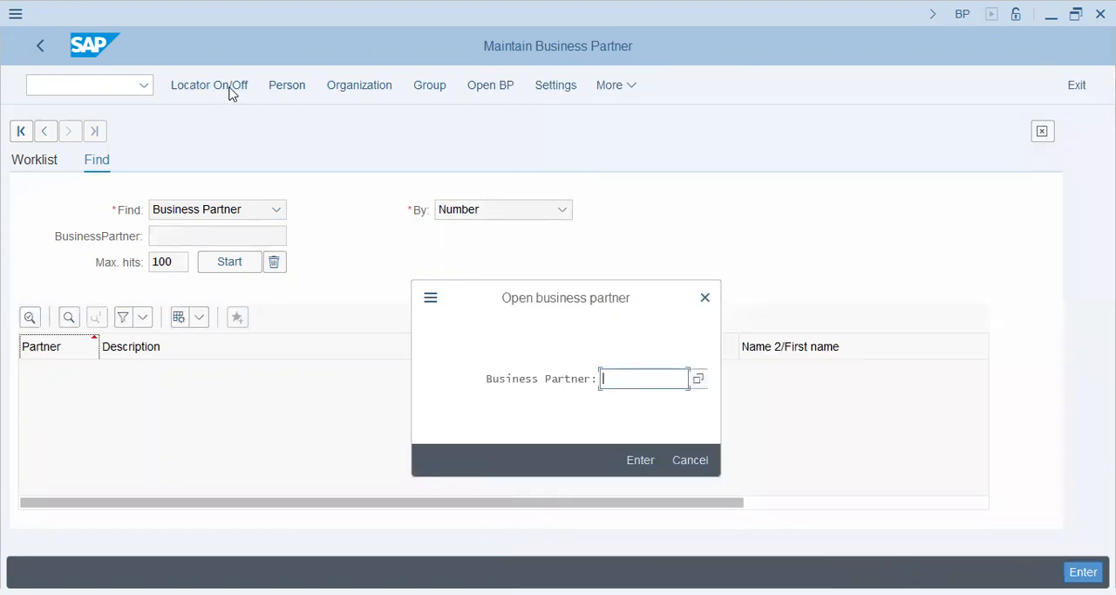
pyautogui.click(697, 463)
# Hide the locator and open the business partner number search using the Partners, General criteria
pyautogui.click(206, 90)
pyautogui.click(207, 90)
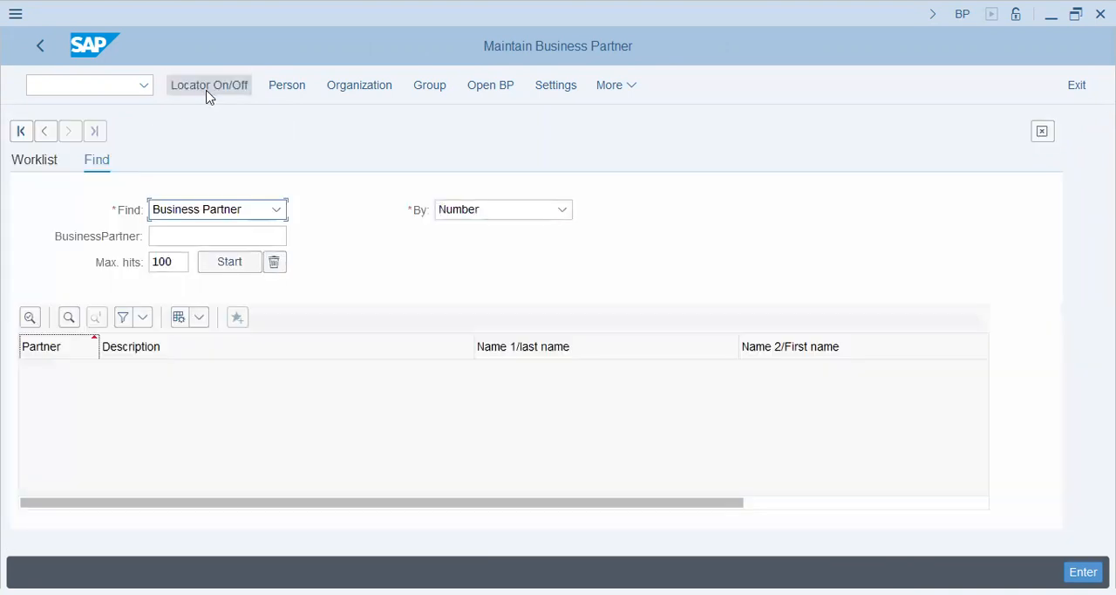
pyautogui.click(208, 92)
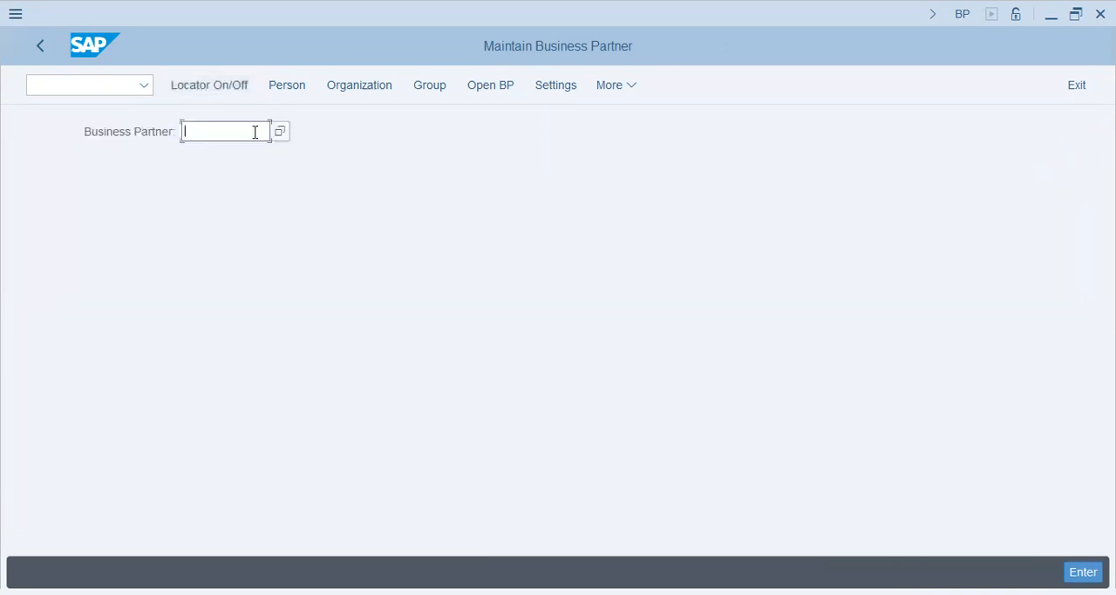
pyautogui.click(281, 132)
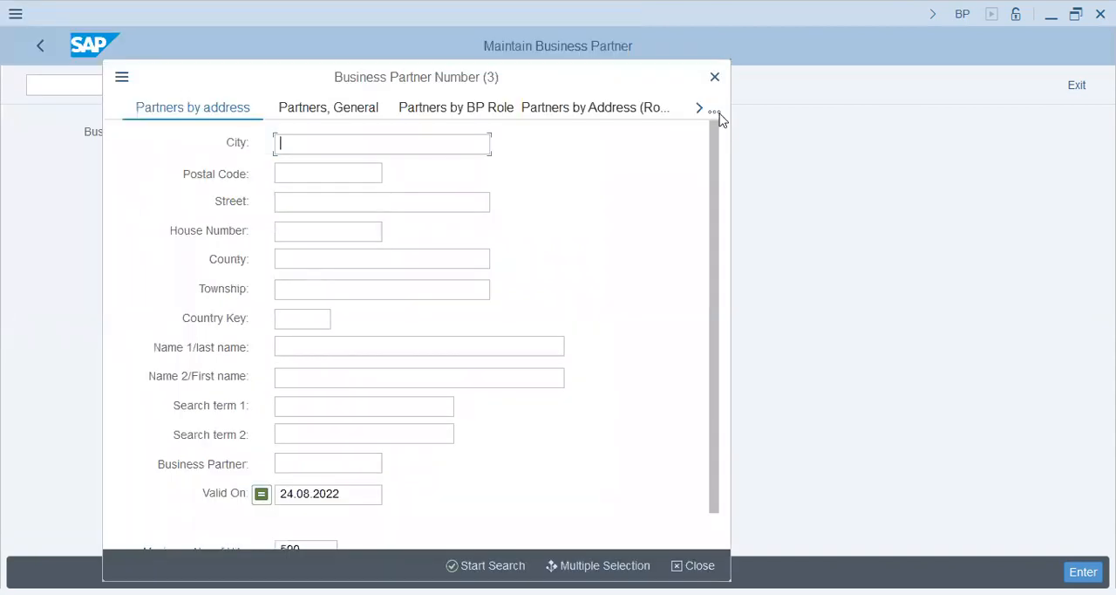
pyautogui.click(721, 119)
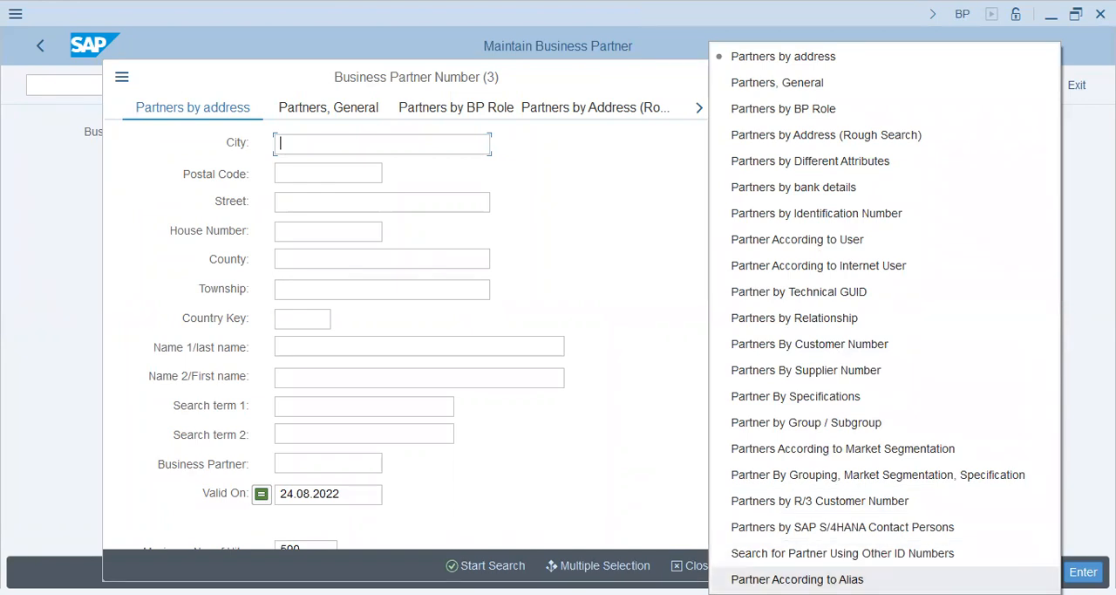
pyautogui.click(816, 83)
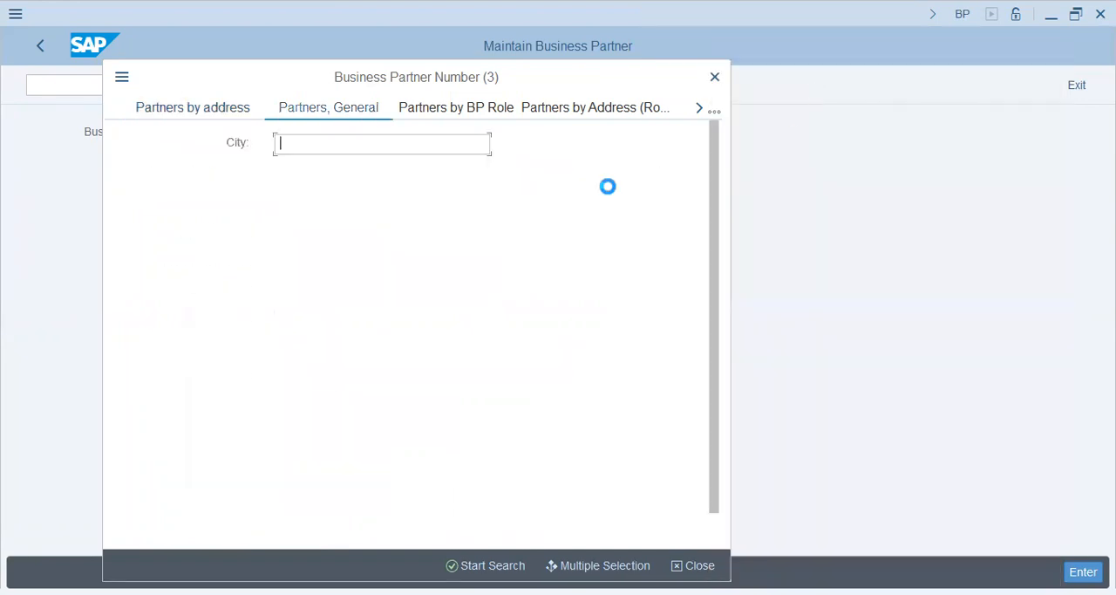
# Try to find the business partner by Name 1/last name using hash and dash
pyautogui.click(326, 142)
pyautogui.write('hash')
pyautogui.press('Return')
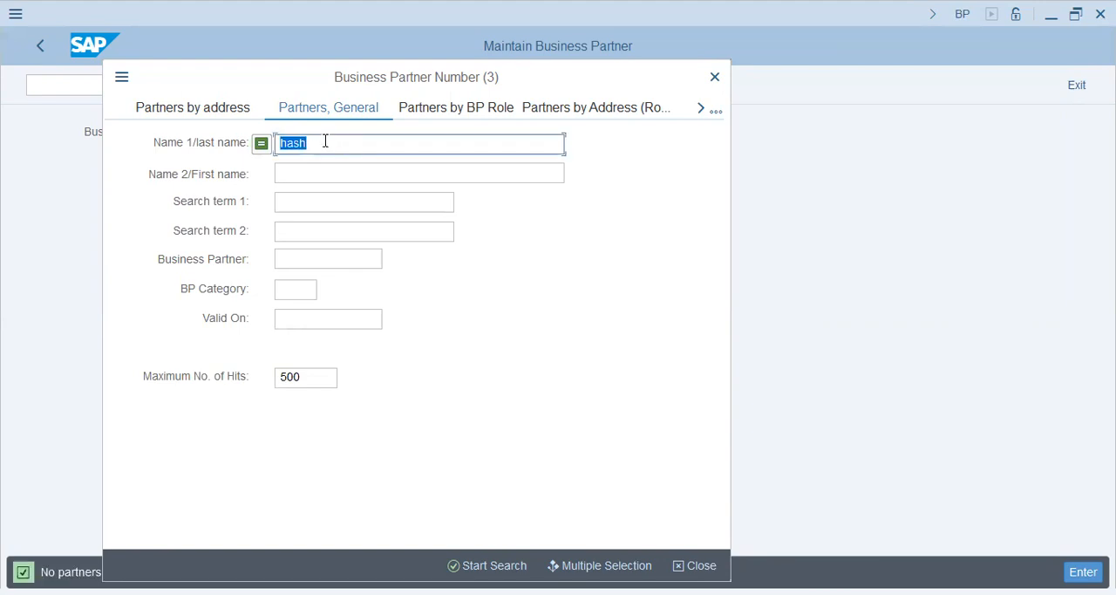
pyautogui.write('dash')
pyautogui.press('Return')
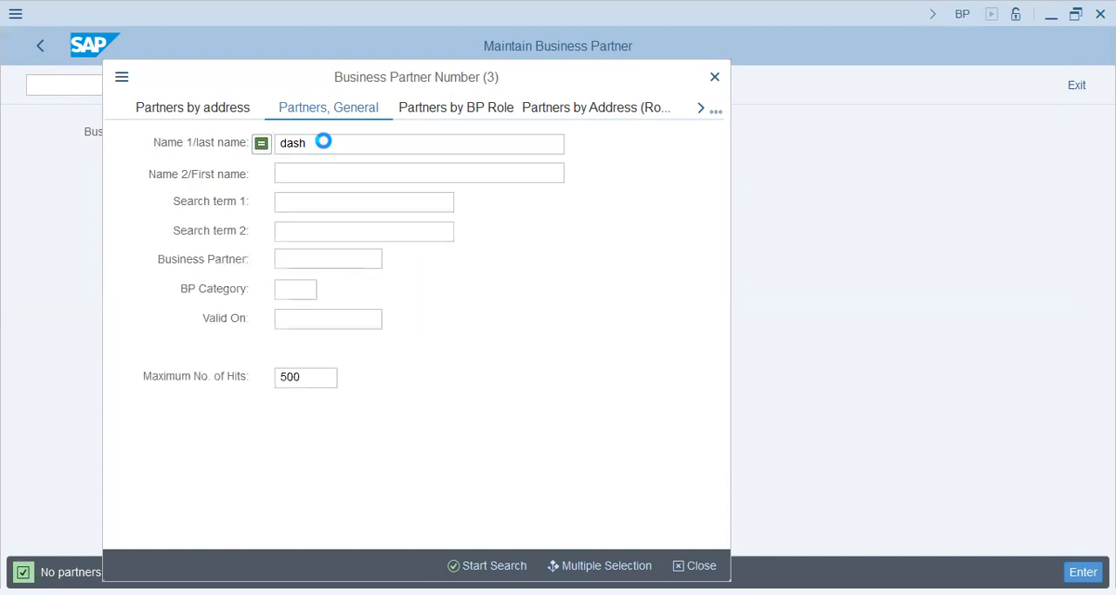
# Try to find the business partner with hash as Name 2/First name and as Search term 1
pyautogui.press('Tab')
pyautogui.write('hash')
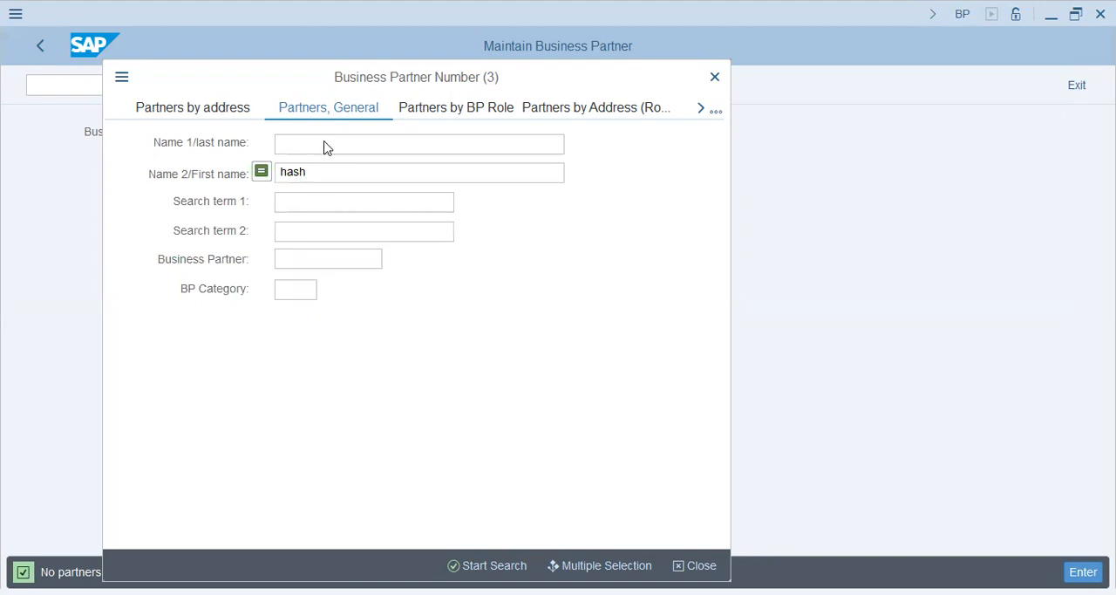
pyautogui.hotkey('ctrl', 'a')
pyautogui.press('BackSpace')
pyautogui.press('Tab')
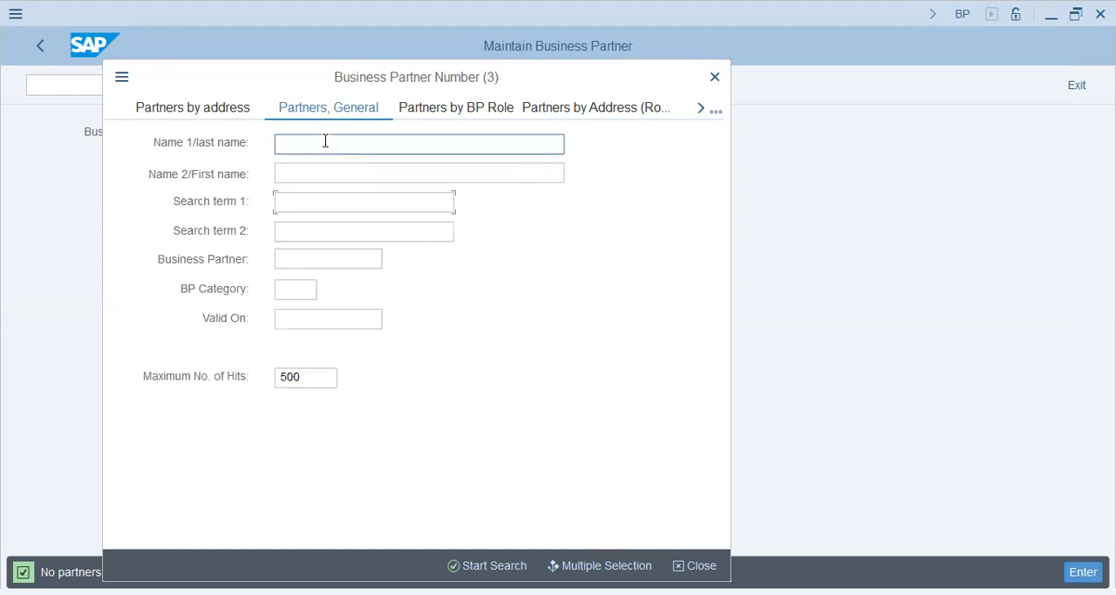
pyautogui.write('hash')
pyautogui.press('Return')
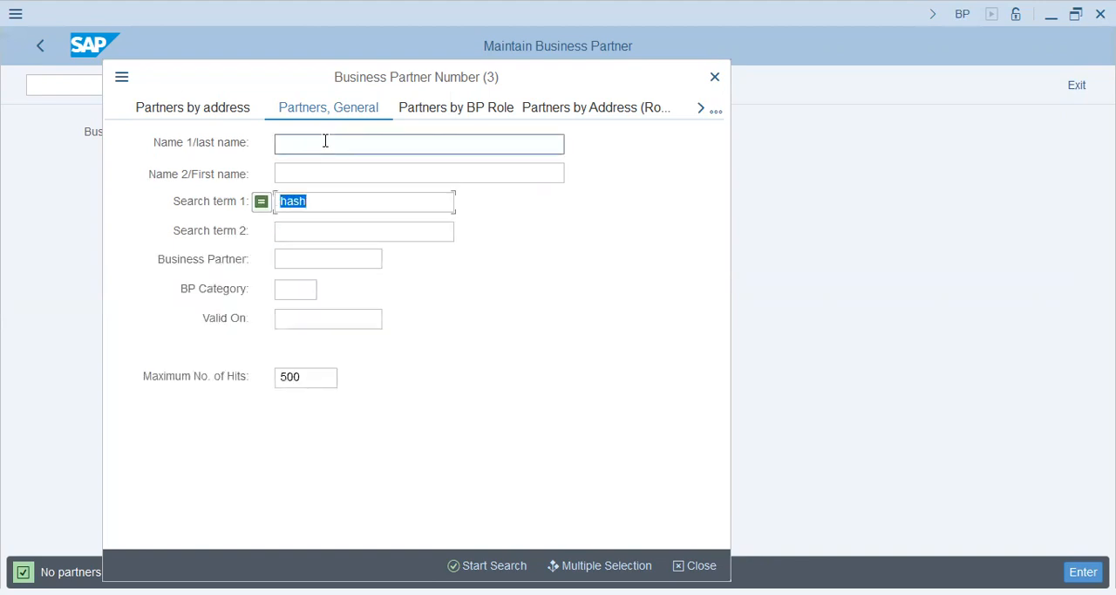
pyautogui.press('Delete')
pyautogui.press('Tab')
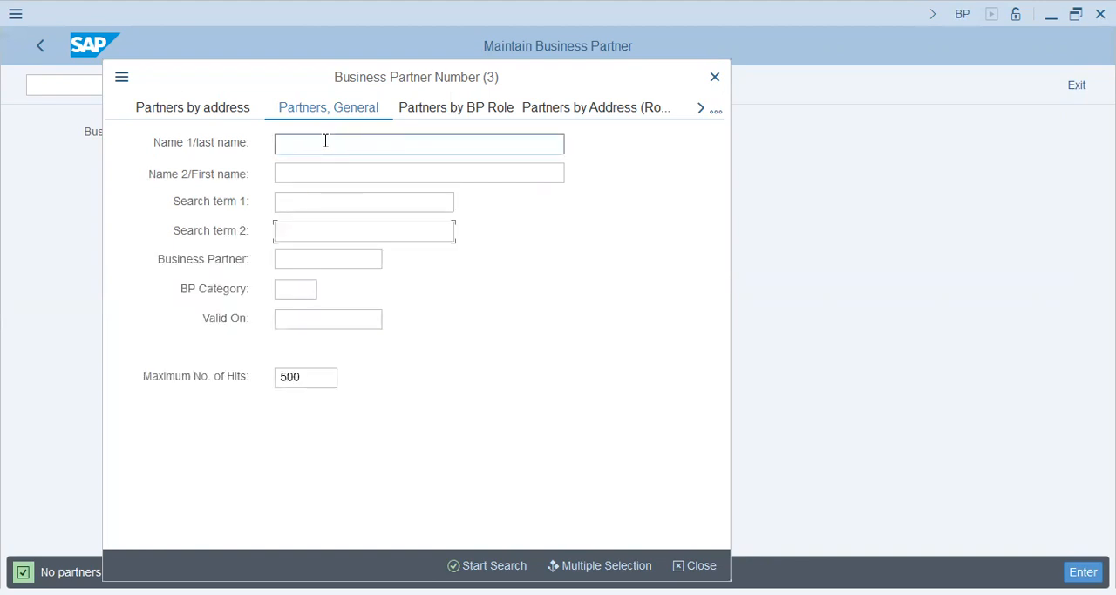
# Search for business partner numbers matching 107* and open the Hash Dash Clearing & Forwarding record
pyautogui.press('Tab')
pyautogui.write('107*')
pyautogui.press('Return')
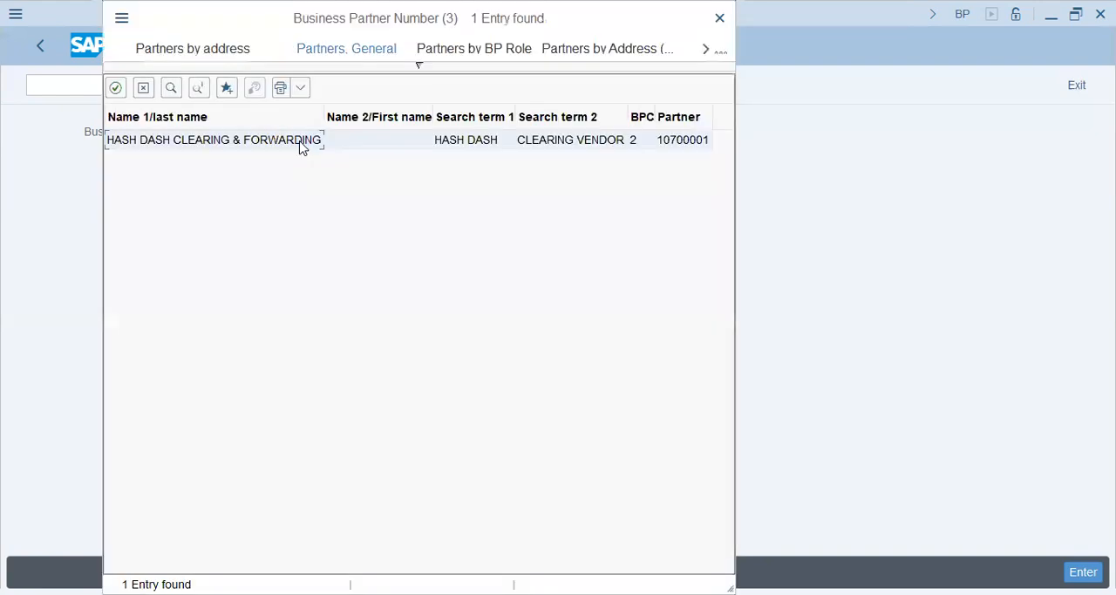
pyautogui.doubleClick(300, 144)
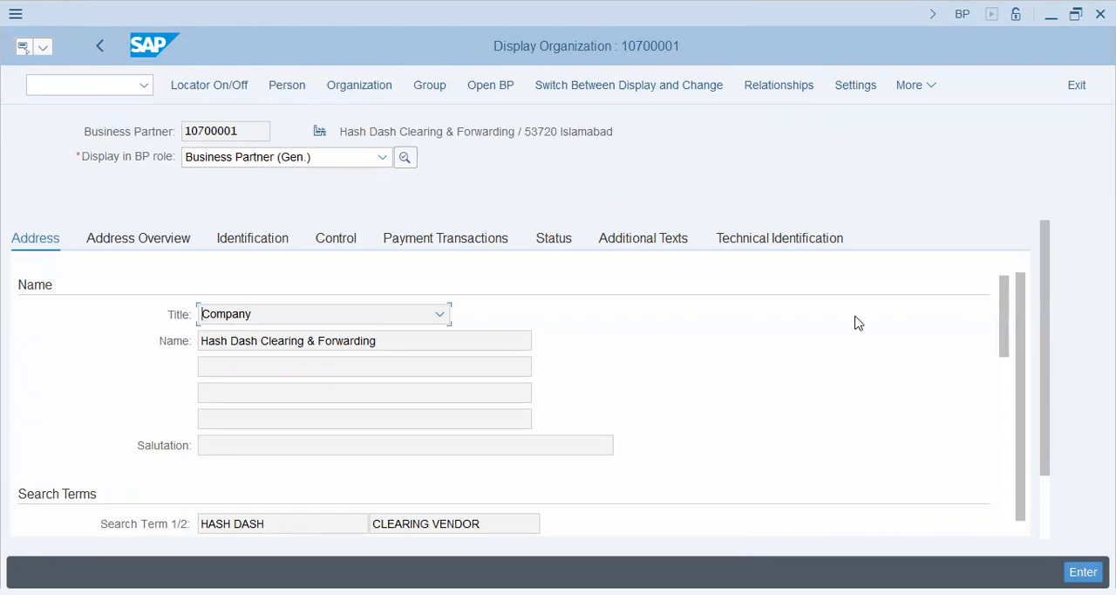
# Display the partner in the FI VENDOR role and check the sort key in its company code data
pyautogui.click(280, 158)
pyautogui.click(288, 207)
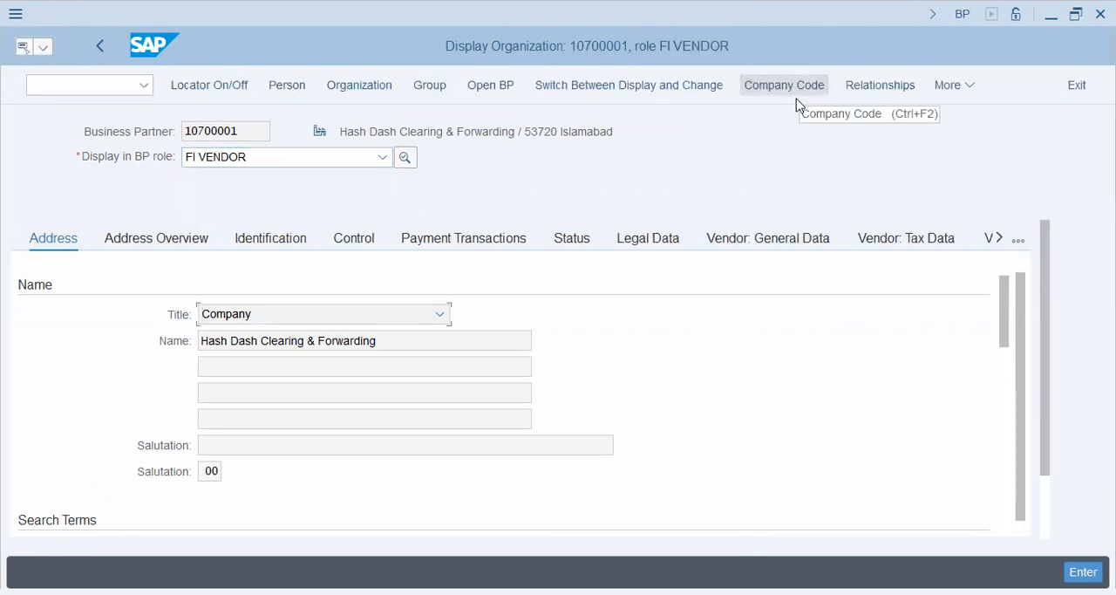
pyautogui.click(801, 85)
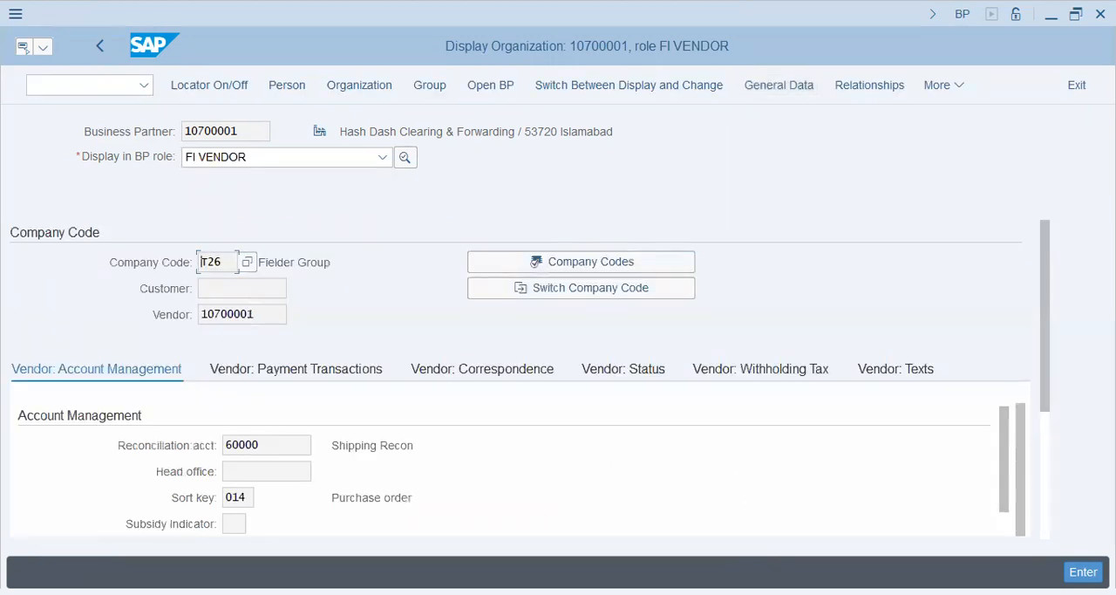
pyautogui.click(239, 499)
pyautogui.moveTo(239, 499); pyautogui.dragTo(181, 502)
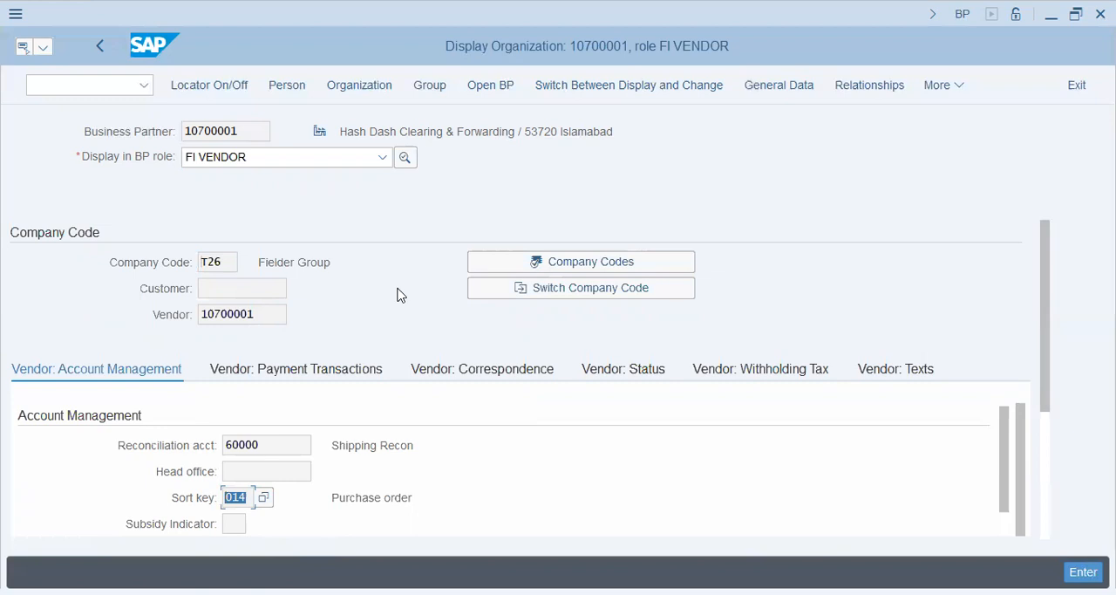
# Go to transaction FBL1N and list the vendor's open line items in company code T26
pyautogui.click(89, 89)
pyautogui.write('/n')
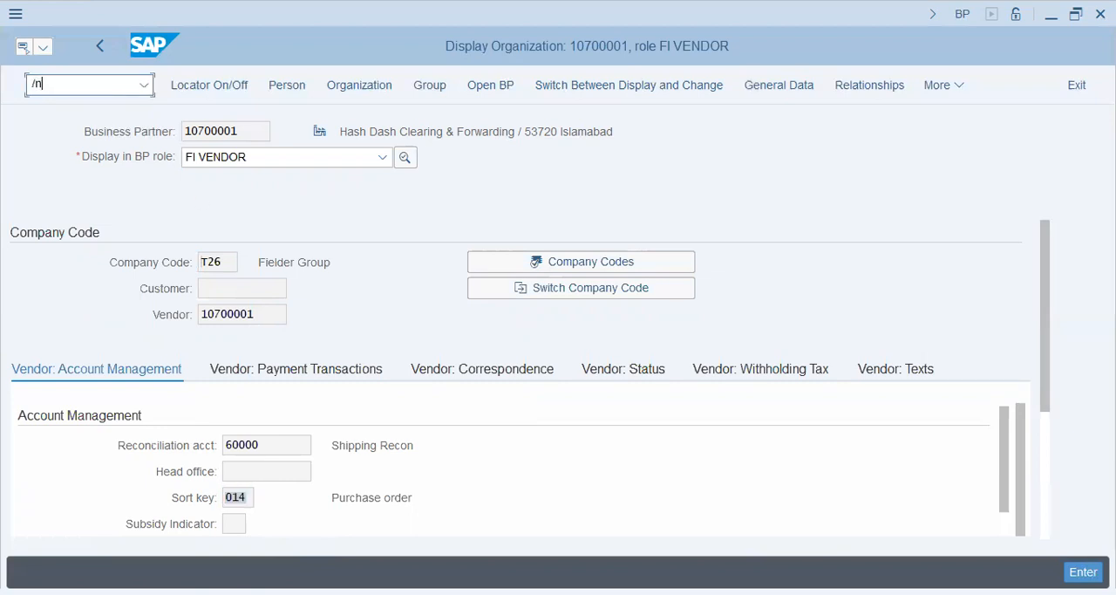
pyautogui.write('fbl1n')
pyautogui.press('Return')
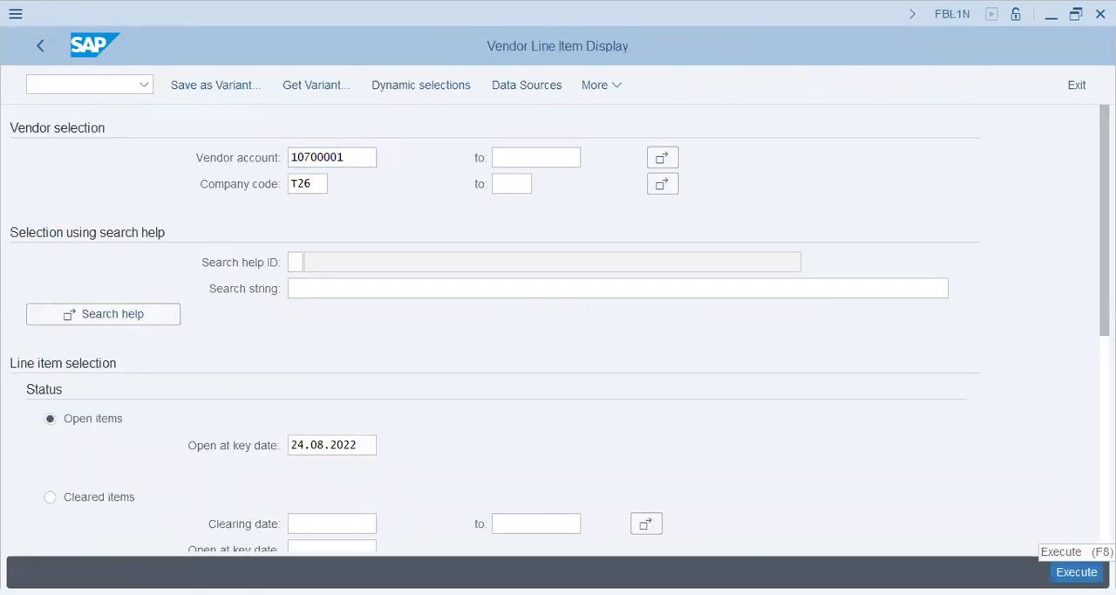
pyautogui.click(1077, 571)
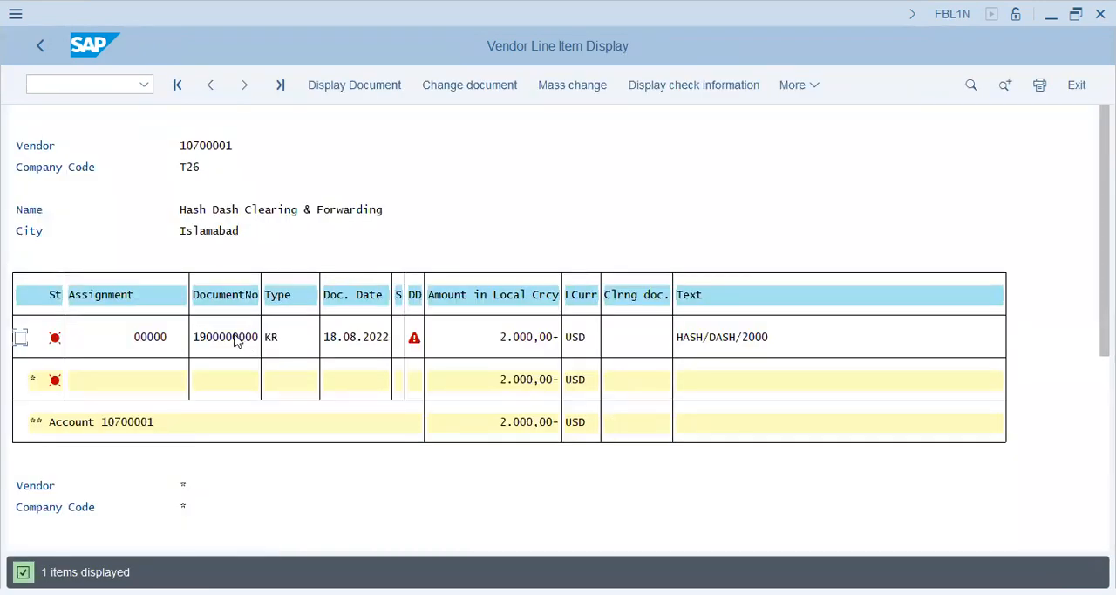
# Open the vendor's KR invoice line item and examine its Assignment field
pyautogui.doubleClick(241, 336)
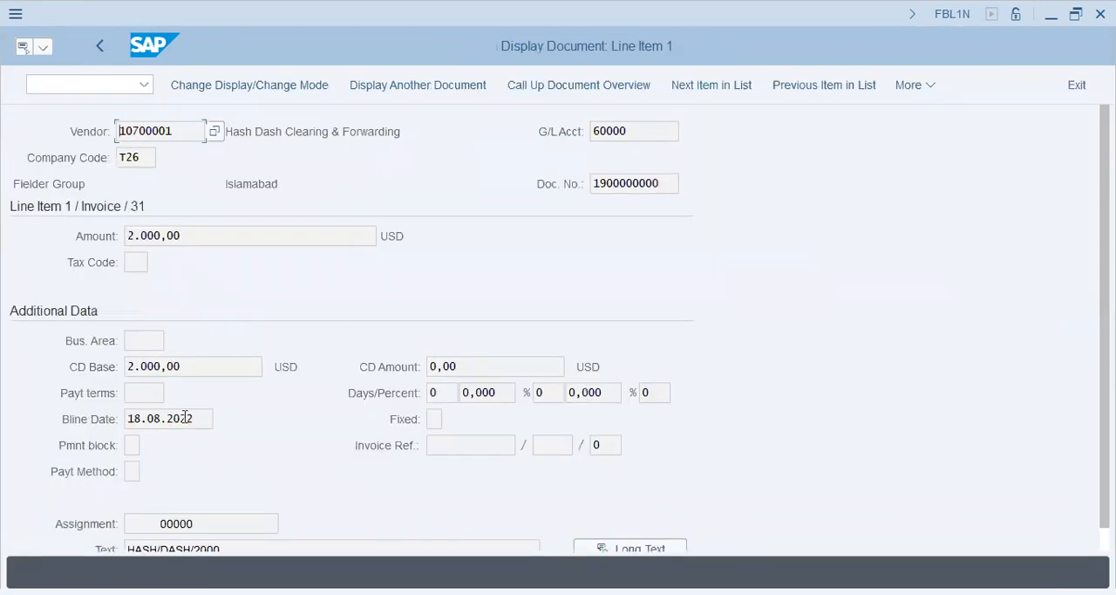
pyautogui.moveTo(214, 523); pyautogui.dragTo(110, 525)
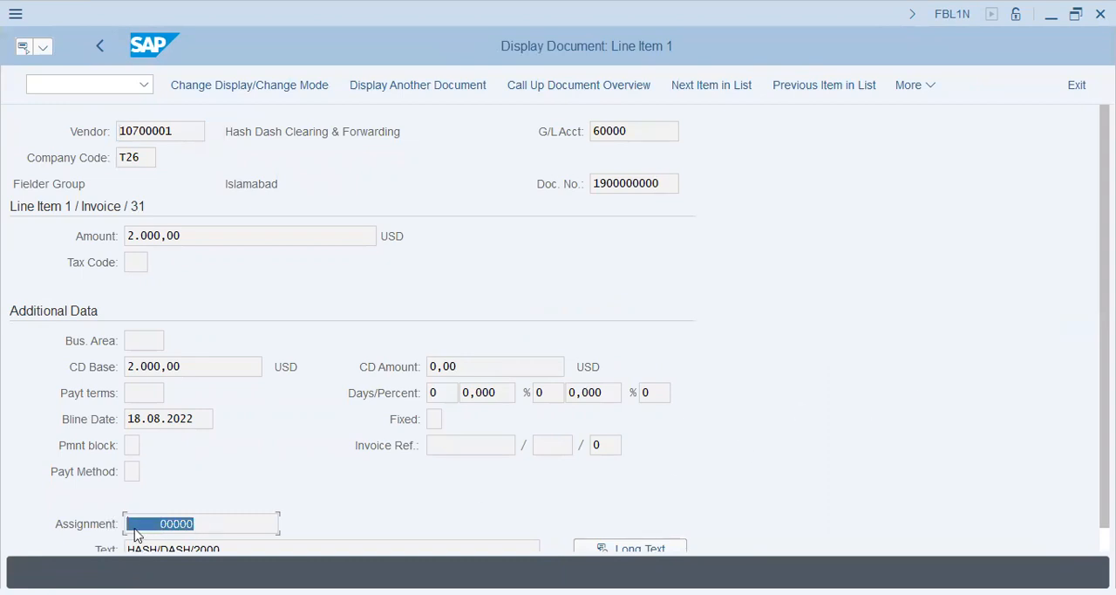
pyautogui.click(242, 523)
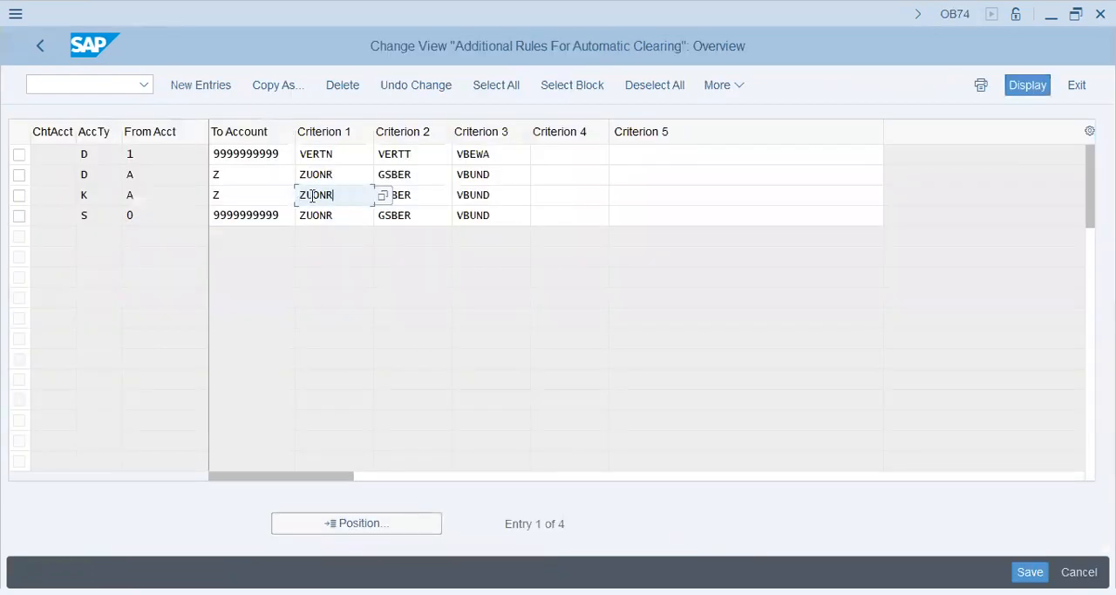
# Switch to the OB74 session and examine Criterion 1, 2 and 3 of the account type K clearing rule
pyautogui.moveTo(337, 194); pyautogui.dragTo(289, 194)
pyautogui.click(353, 191)
pyautogui.moveTo(351, 195); pyautogui.dragTo(270, 194)
pyautogui.click(398, 190)
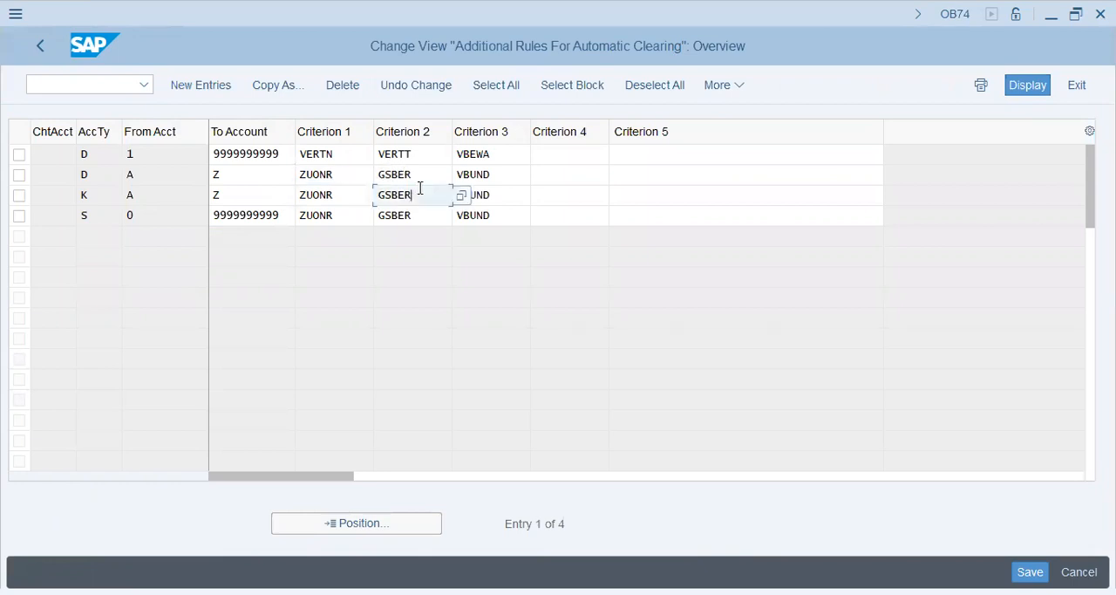
pyautogui.click(503, 190)
pyautogui.click(352, 191)
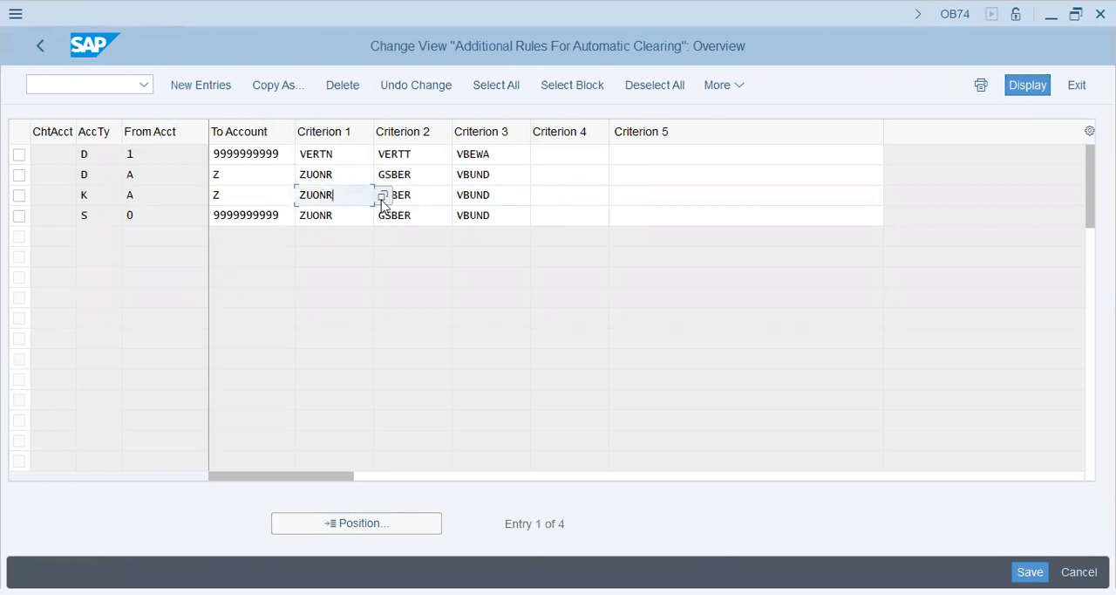
# Look up the description of field ZUONR in the field list for Criterion 1, and close the list
pyautogui.click(381, 198)
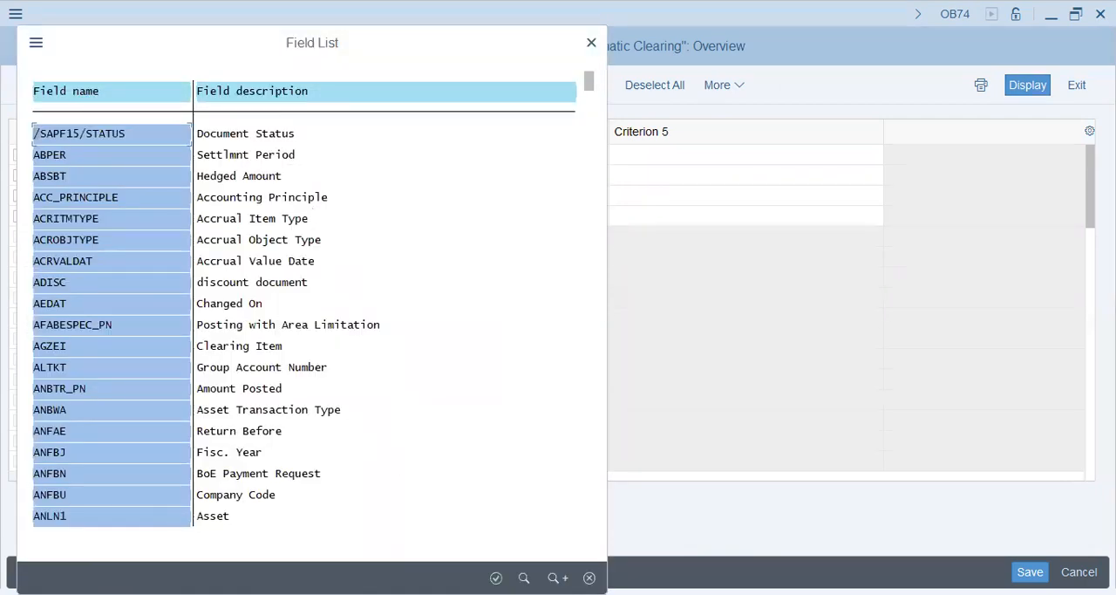
pyautogui.hotkey('ctrl', 'f')
pyautogui.write('zuonr')
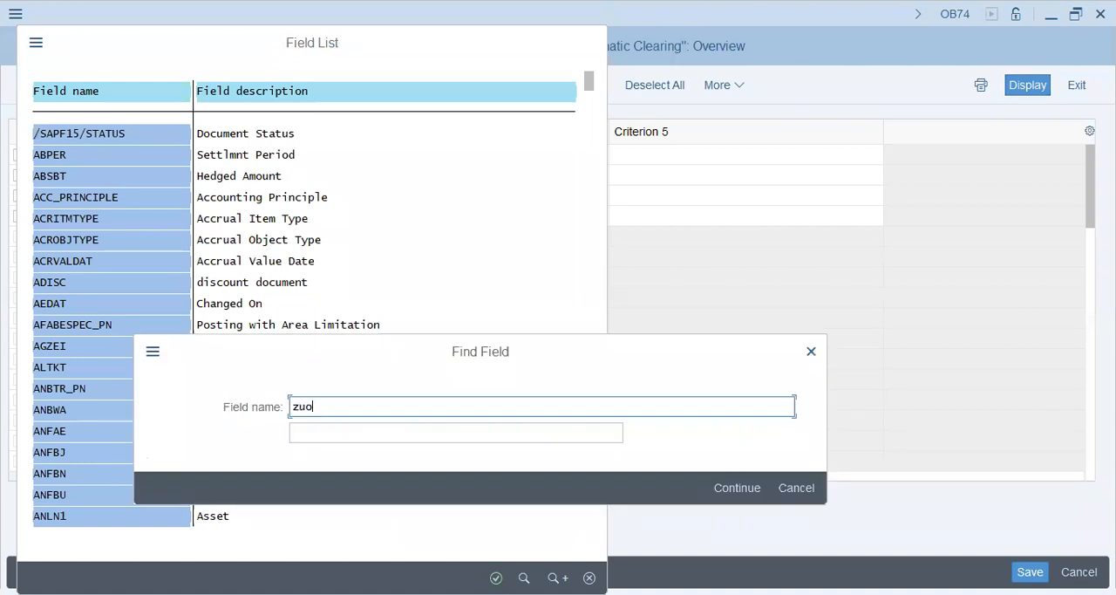
pyautogui.press('Return')
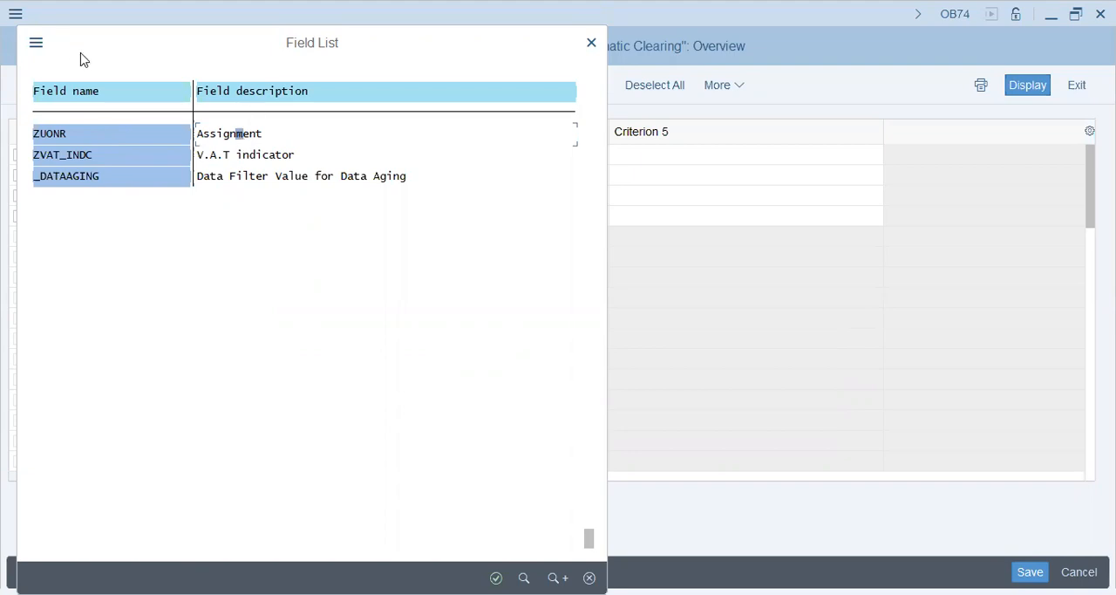
pyautogui.moveTo(83, 58); pyautogui.dragTo(149, 118)
pyautogui.click(659, 109)
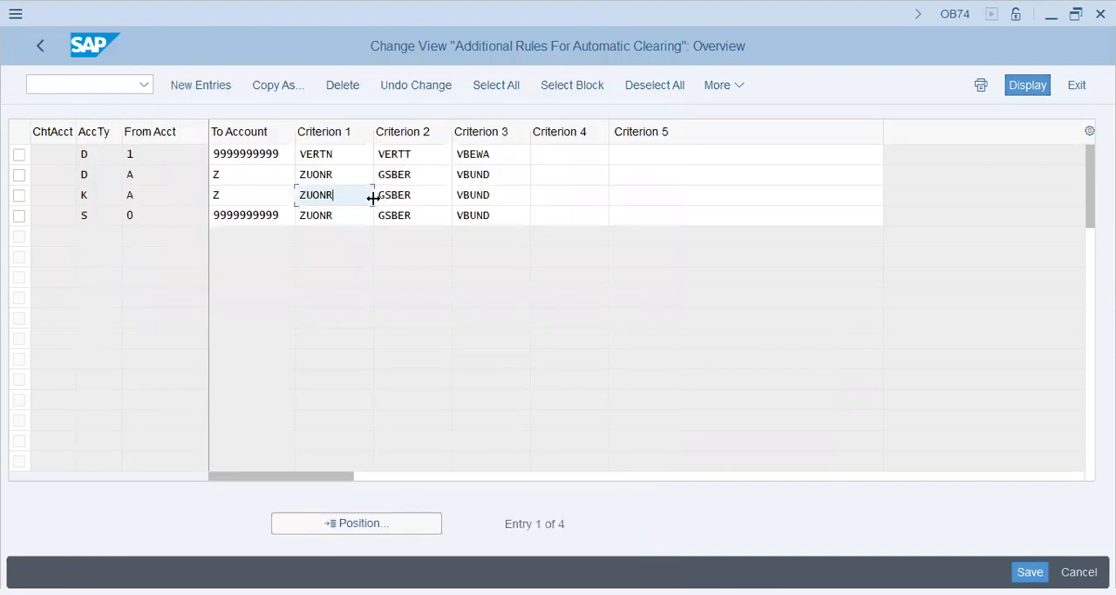
# Reopen the criterion field list and look up the description of field GSBER
pyautogui.click(385, 196)
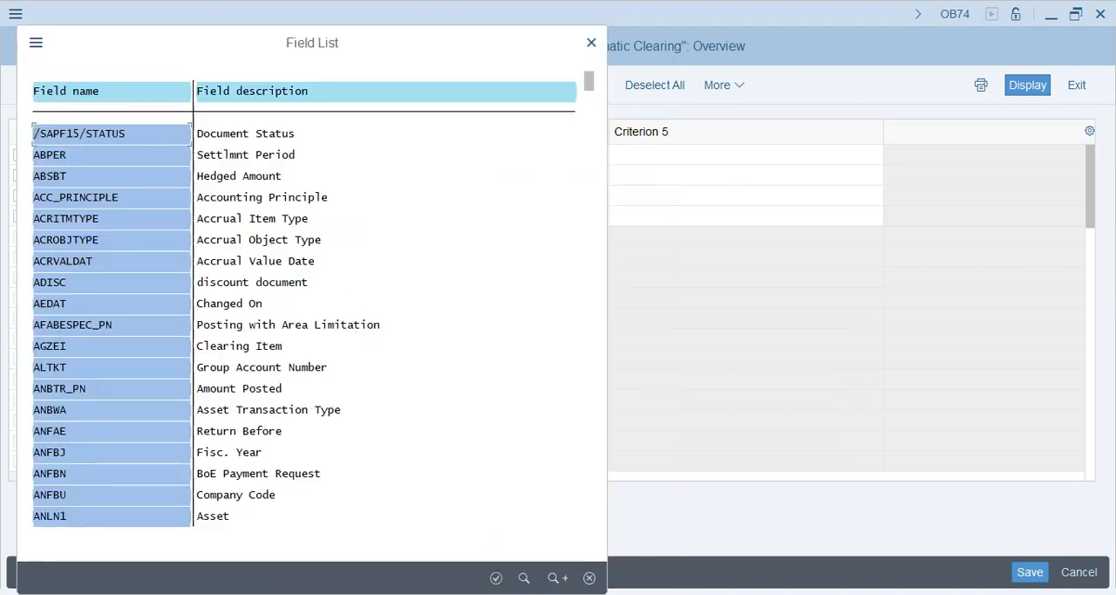
pyautogui.hotkey('ctrl', 'f')
pyautogui.write('gsber')
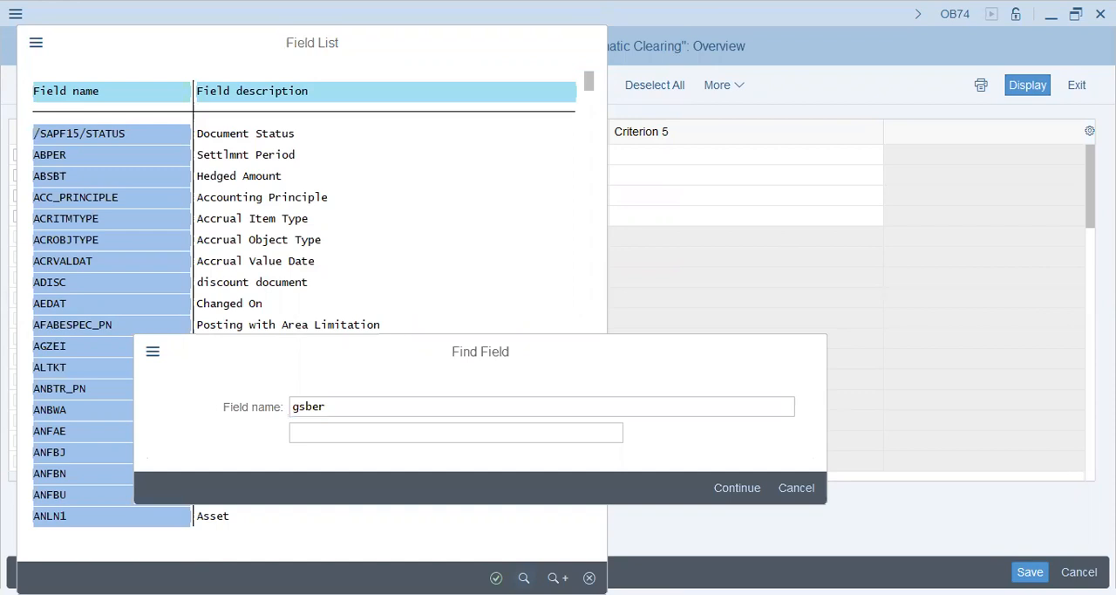
pyautogui.press('Return')
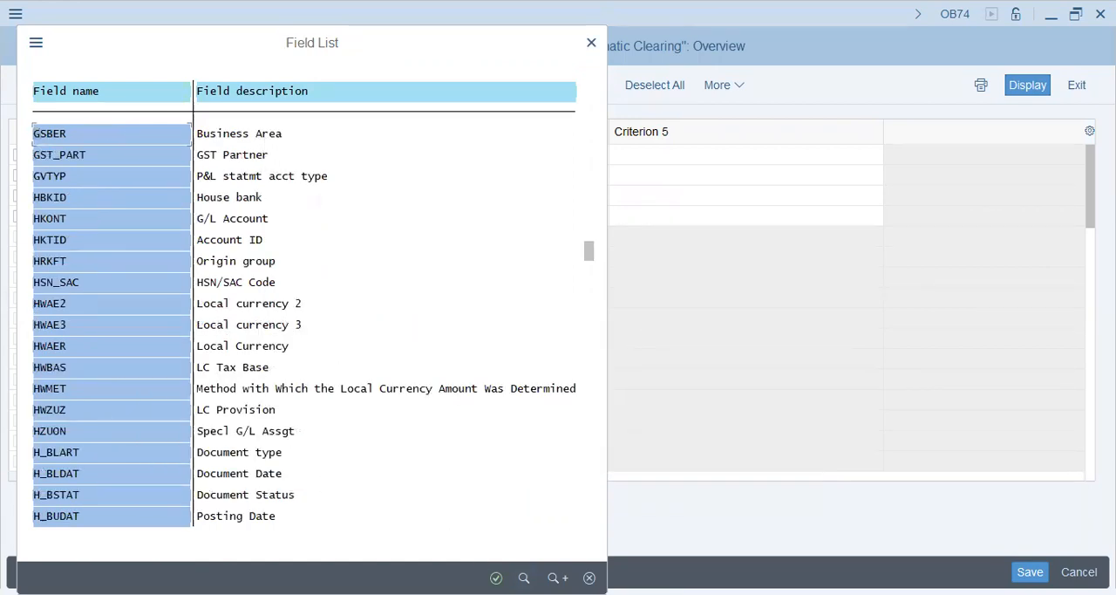
# Look up the description of field VBUND in the criterion field list
pyautogui.hotkey('ctrl', 'f')
pyautogui.write('vbund')
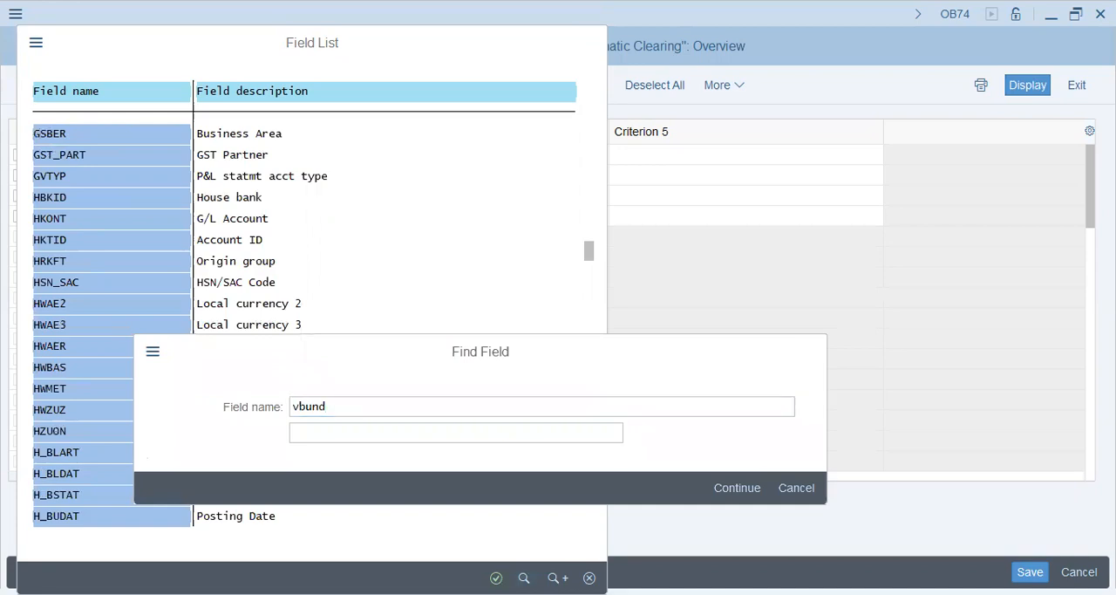
pyautogui.press('Return')
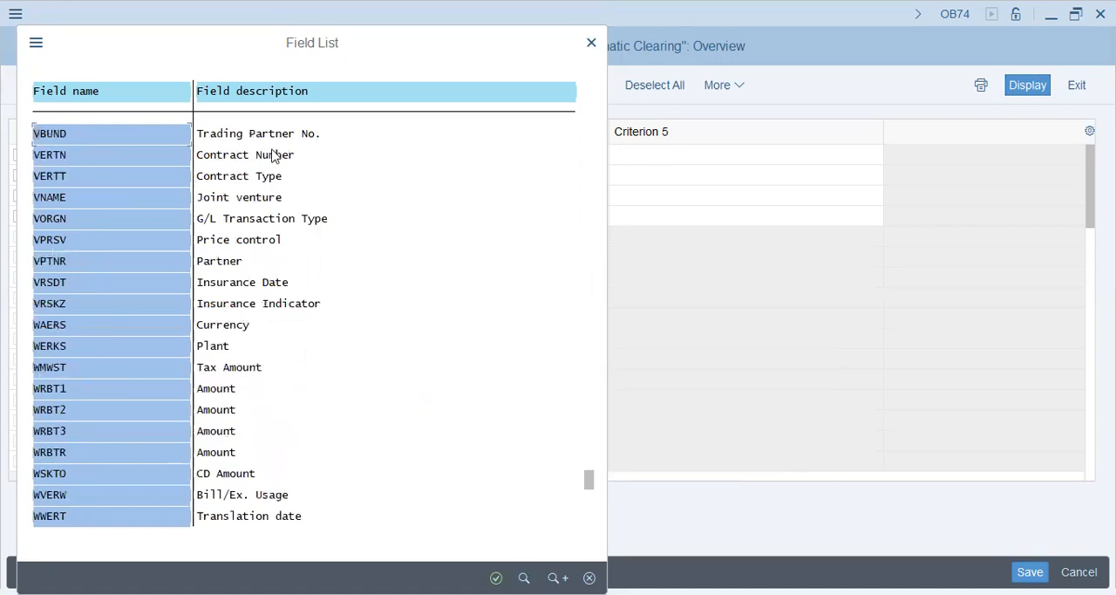
pyautogui.click(299, 136)
# Look up the description of field ZUONR, then close the field list and examine the account type K clearing rule
pyautogui.click(524, 578)
pyautogui.write('zuonr')
pyautogui.press('Return')
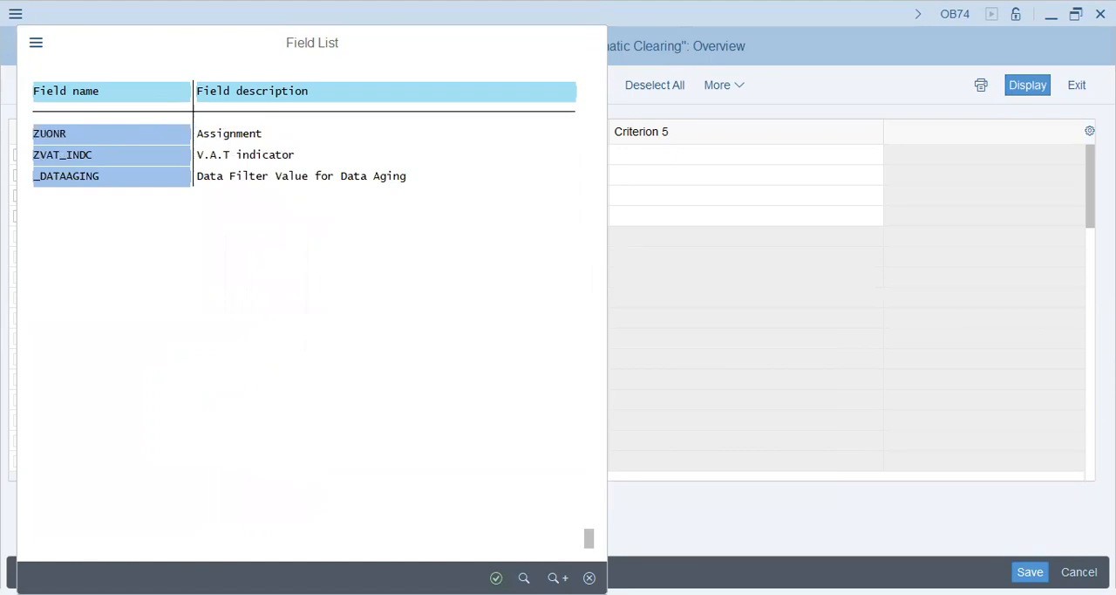
pyautogui.click(589, 578)
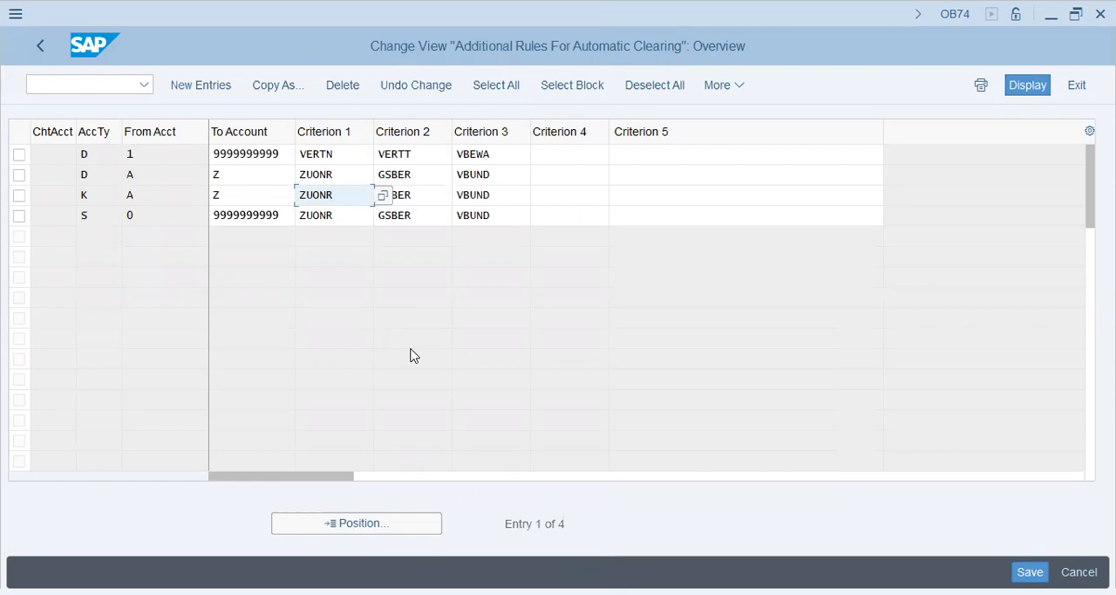
pyautogui.moveTo(356, 189); pyautogui.dragTo(10, 200)
pyautogui.hotkey('shift', 'Tab')
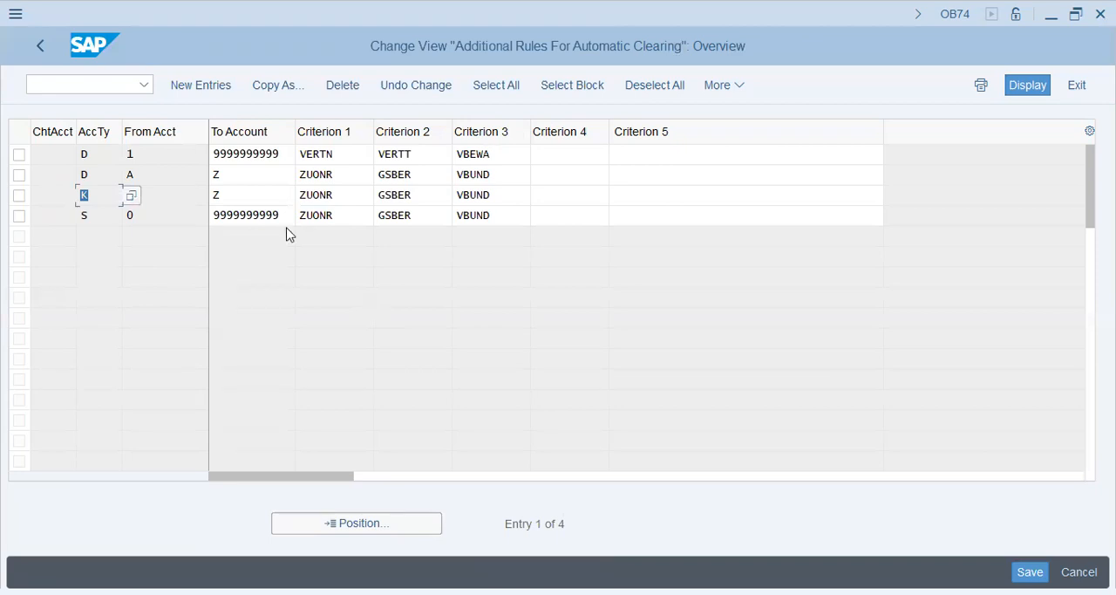
# Leave the automatic clearing rules and open transaction FBKP for the accounting configuration
pyautogui.click(71, 81)
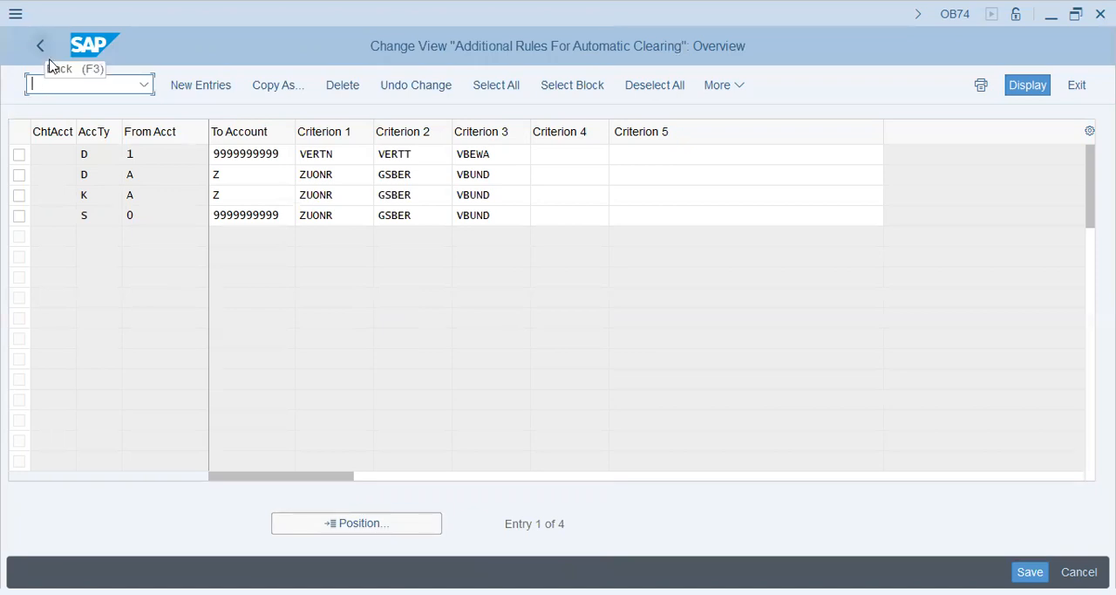
pyautogui.write('ofb')
pyautogui.press('BackSpace')
pyautogui.press('BackSpace')
pyautogui.press('BackSpace')
pyautogui.write('/n')
pyautogui.press('Return')
pyautogui.write('fbp')
pyautogui.press('BackSpace')
pyautogui.write('zp')
pyautogui.press('Return')
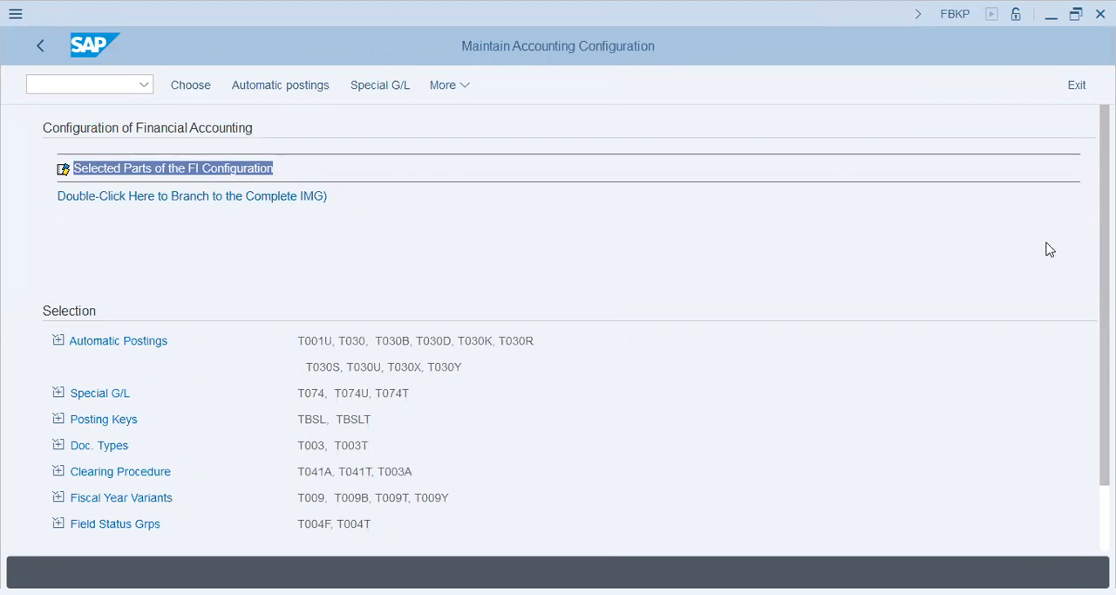
# Examine the posting keys of the UMBUCHNG clearing procedure, and return to the accounting configuration overview
pyautogui.scroll(-1, 1105, 331)
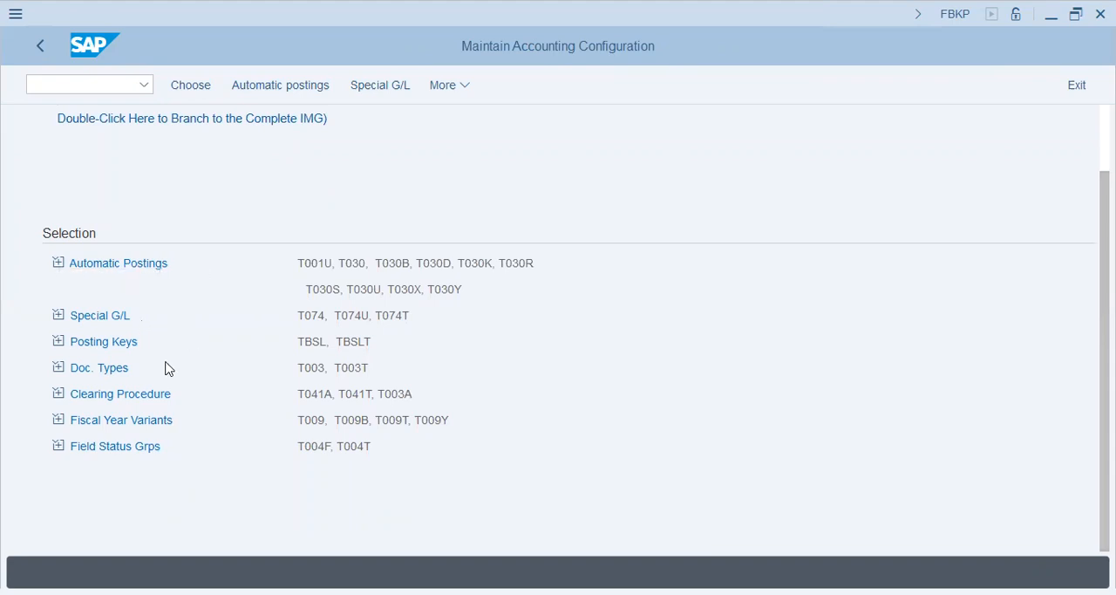
pyautogui.click(143, 398)
pyautogui.doubleClick(171, 216)
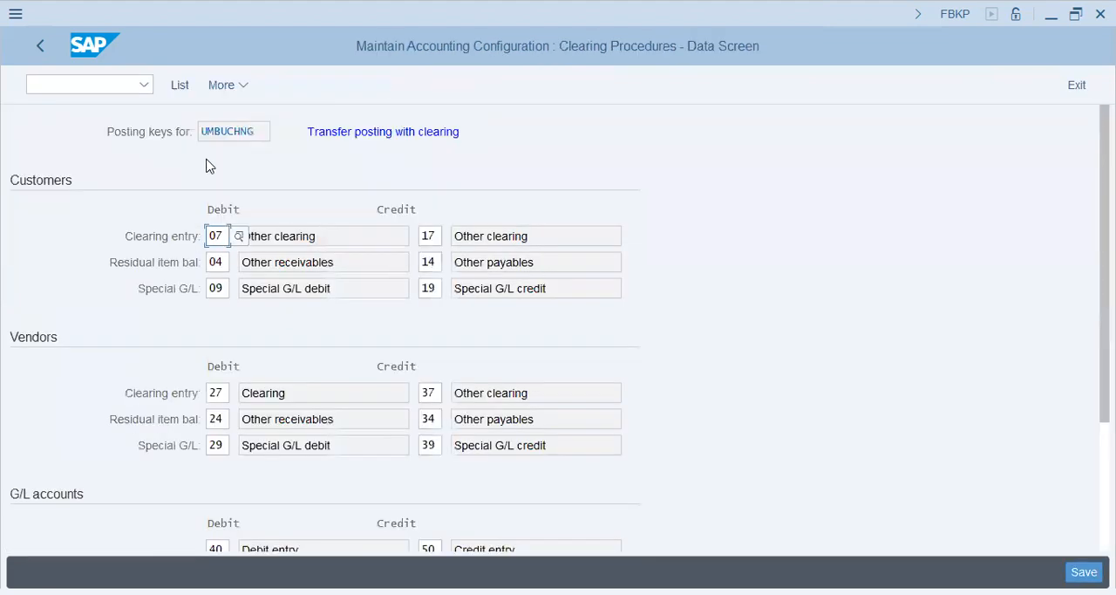
pyautogui.click(306, 261)
pyautogui.click(34, 46)
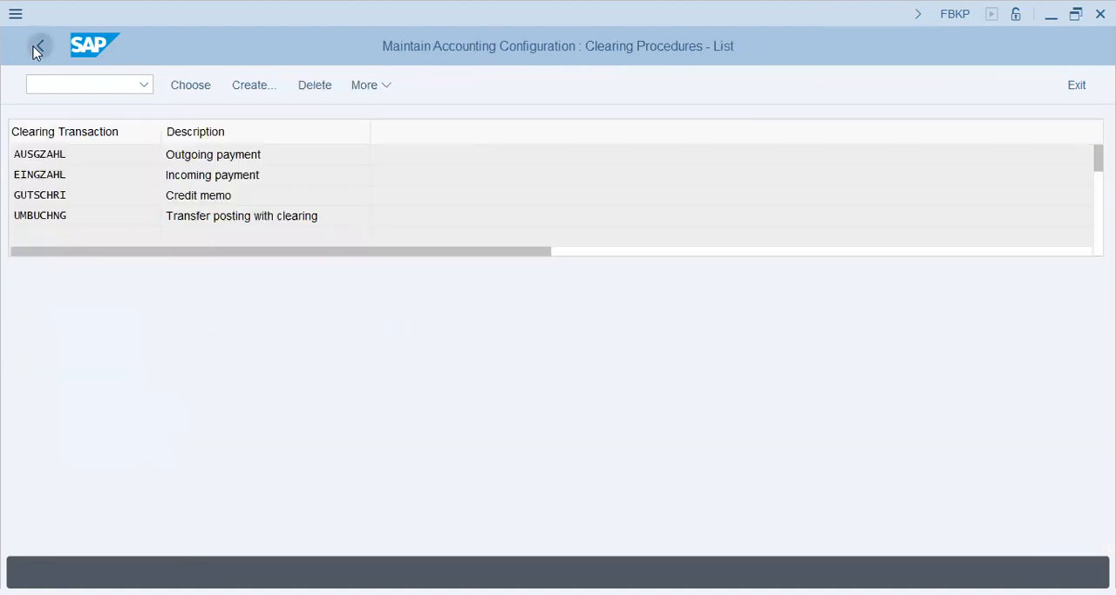
pyautogui.click(35, 46)
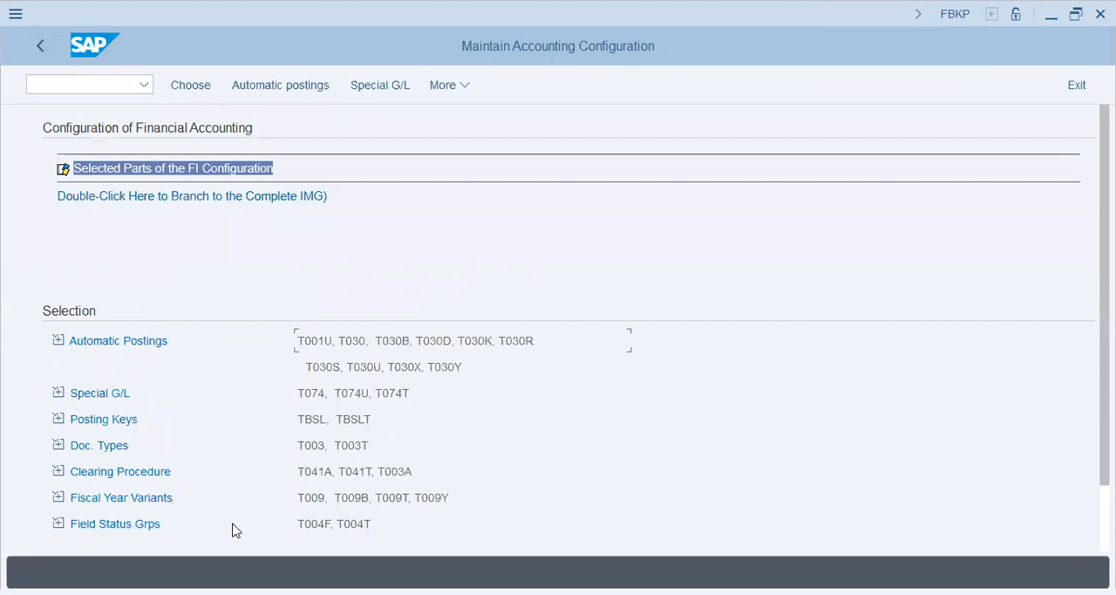
# Open the Special G/L list, then switch to transaction FBL1N and examine the Special G/L transactions item type
pyautogui.click(338, 520)
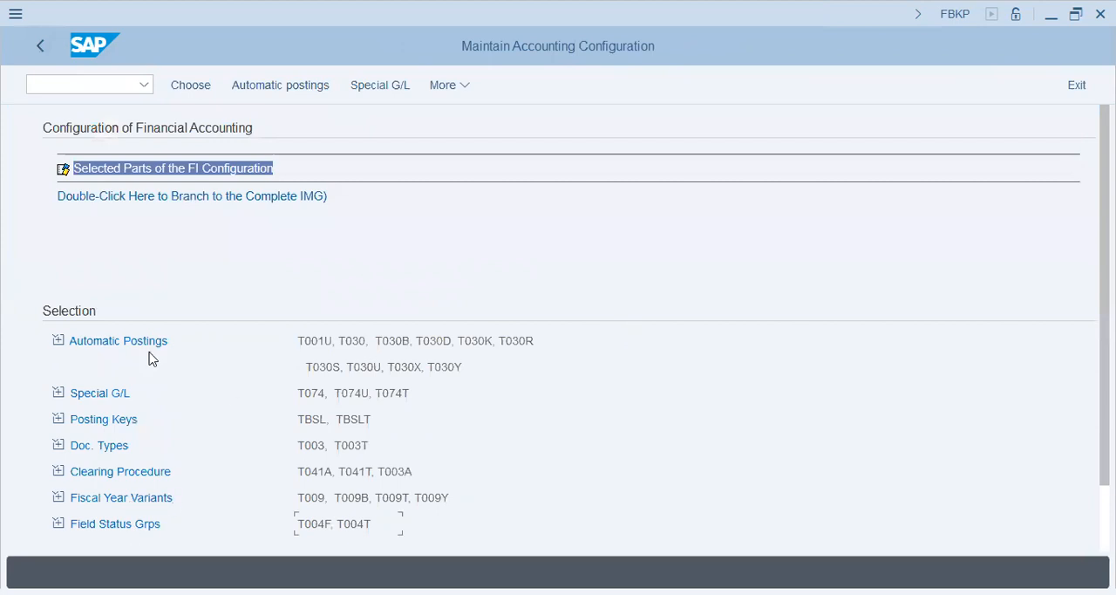
pyautogui.click(101, 395)
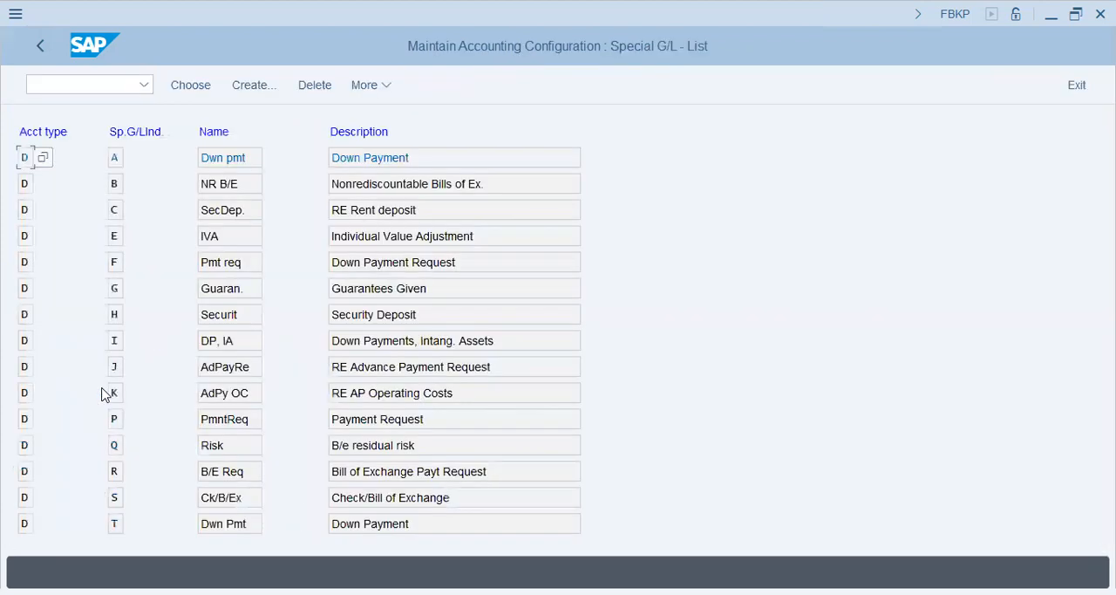
pyautogui.click(86, 81)
pyautogui.write('/nfbl1n')
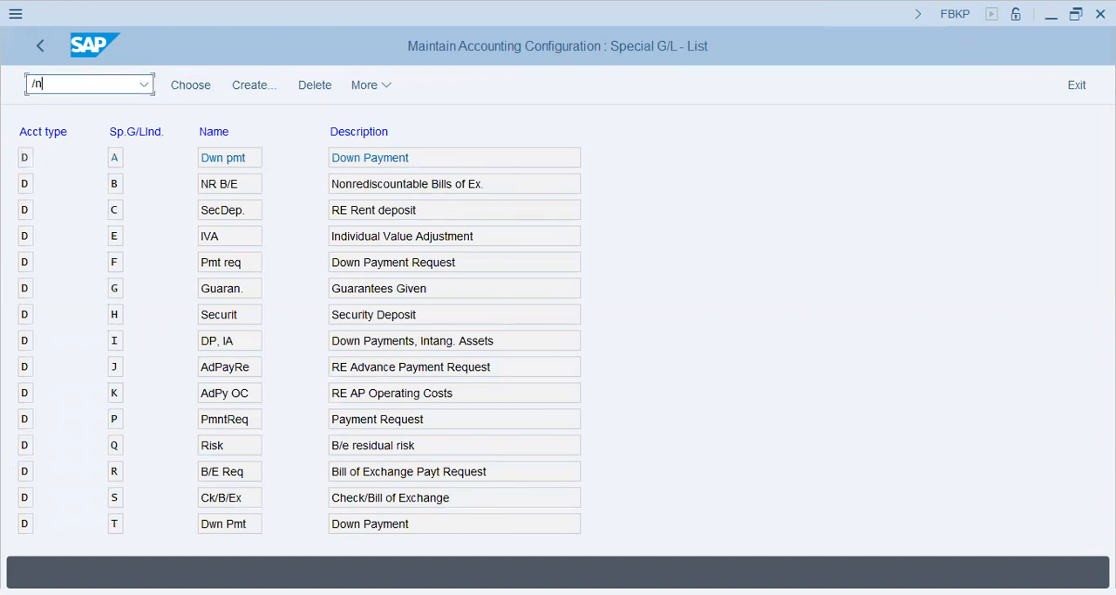
pyautogui.press('Return')
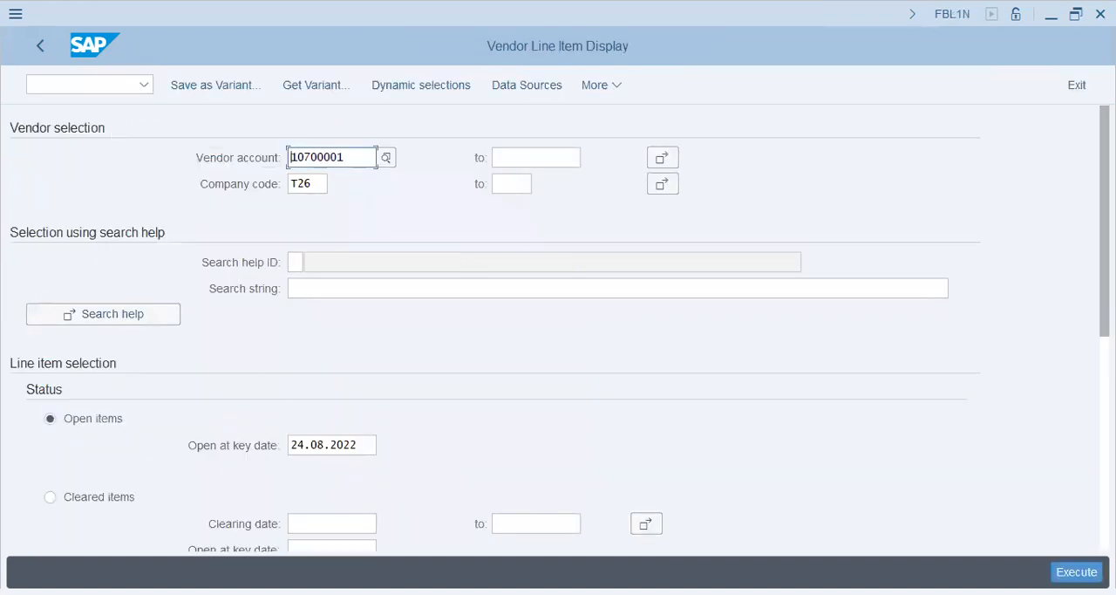
pyautogui.scroll(-4, 850, 506)
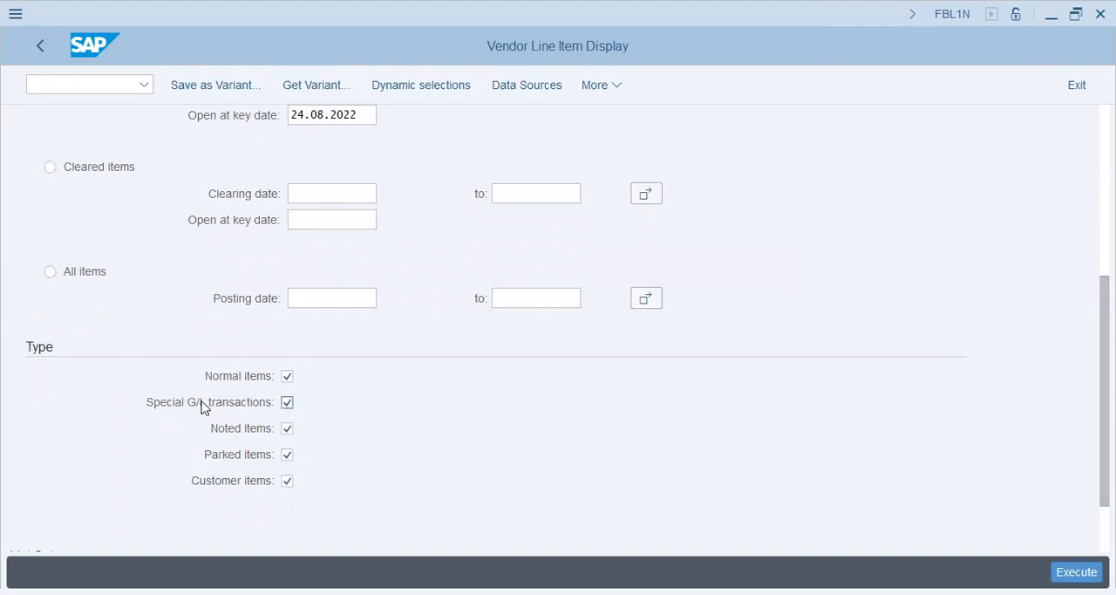
# Return to the Special G/L list in FBKP and examine the customer entries Down Payment Request and Payment Request
pyautogui.write('/nfbl1n')
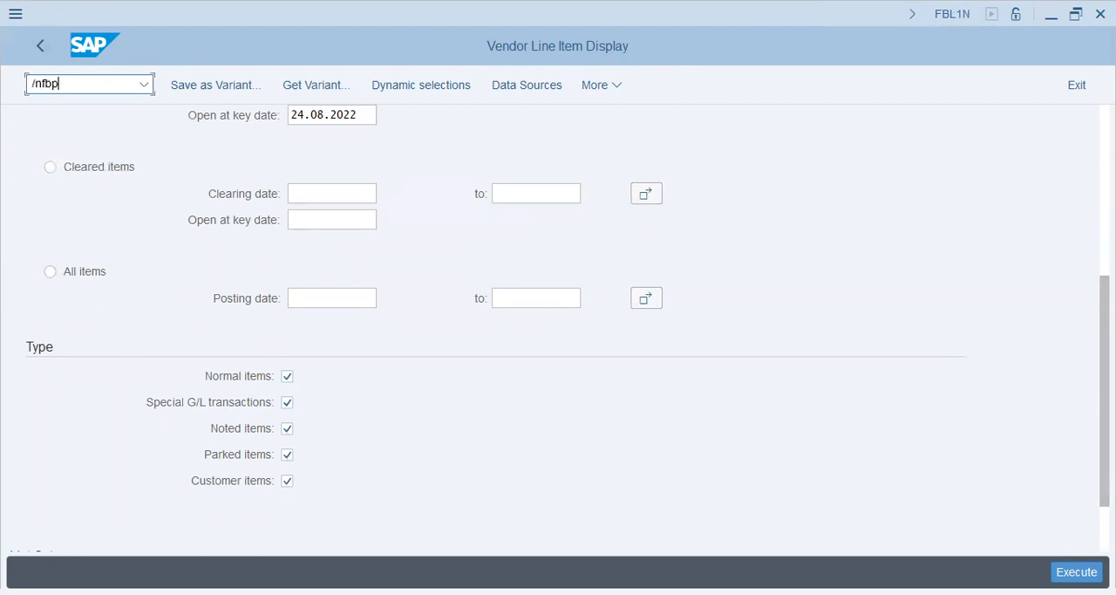
pyautogui.press('Return')
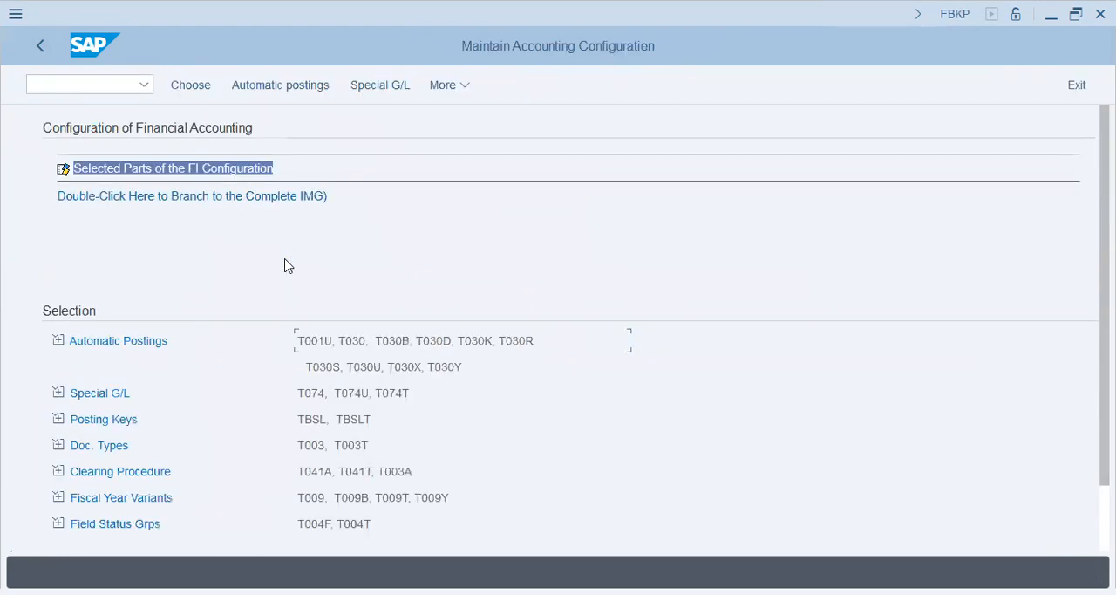
pyautogui.doubleClick(99, 394)
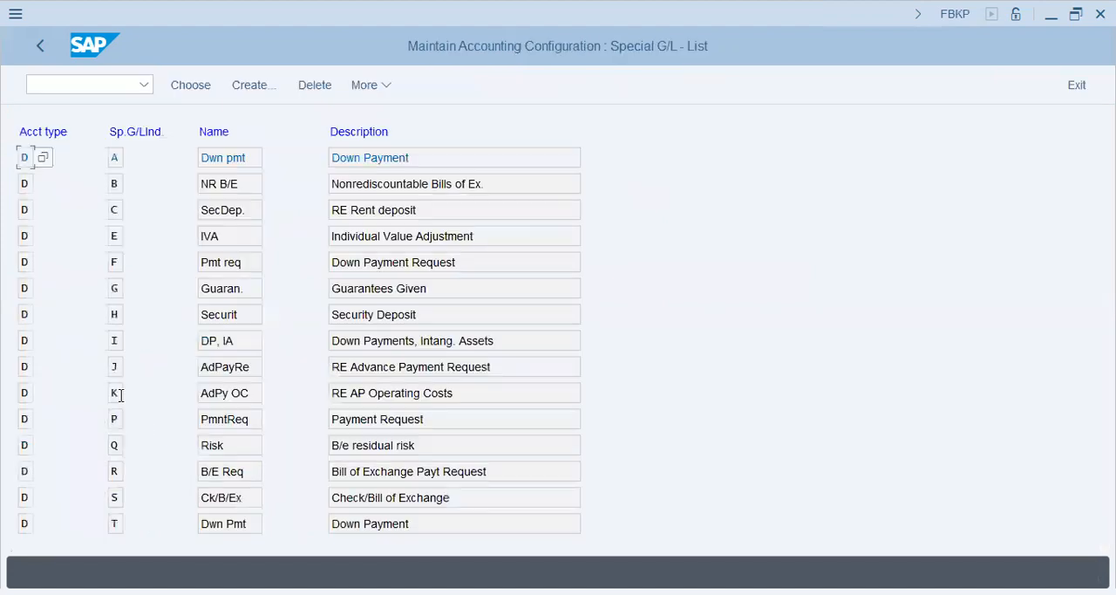
pyautogui.moveTo(474, 260); pyautogui.dragTo(159, 290)
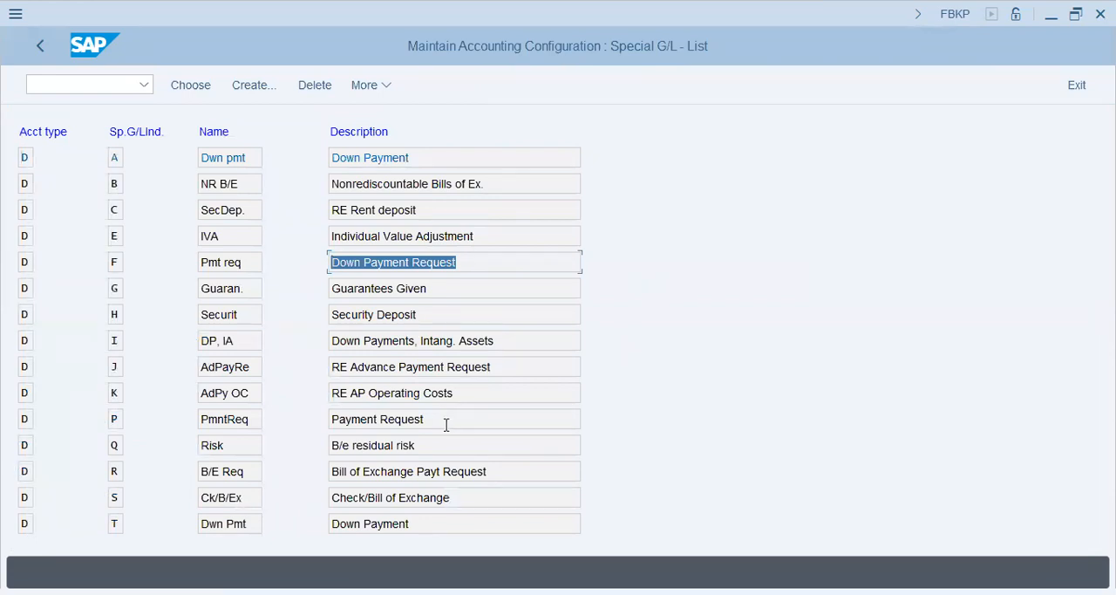
pyautogui.moveTo(446, 423); pyautogui.dragTo(150, 458)
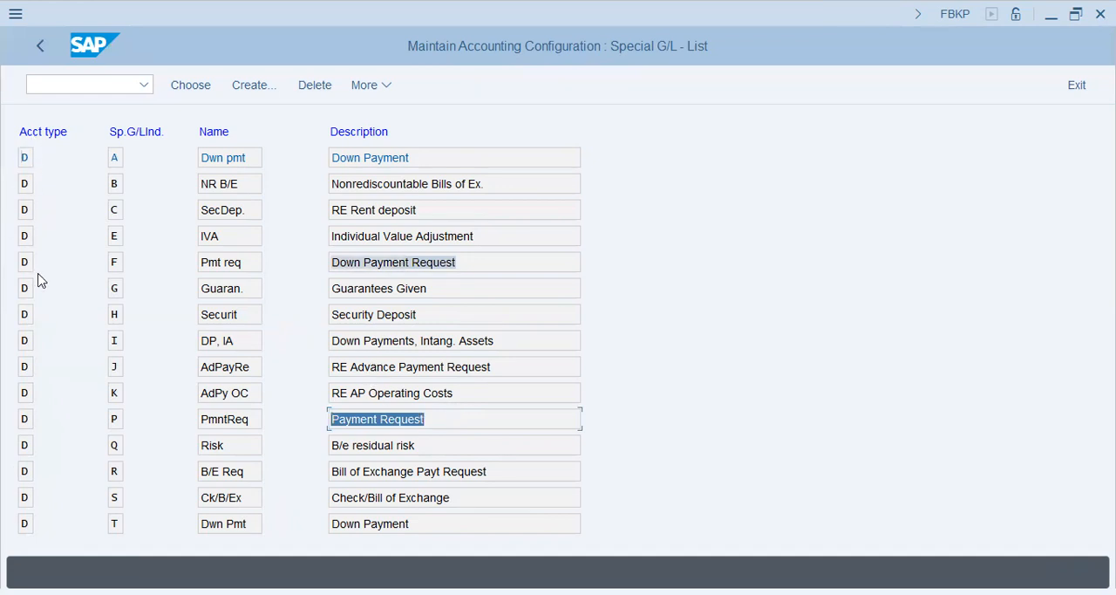
# Examine the vendor special G/L indicators for current asset down payments, discounts, supplier advances, guarantees, security deposits and intangible asset down payments
pyautogui.scroll(-5, 33, 307)
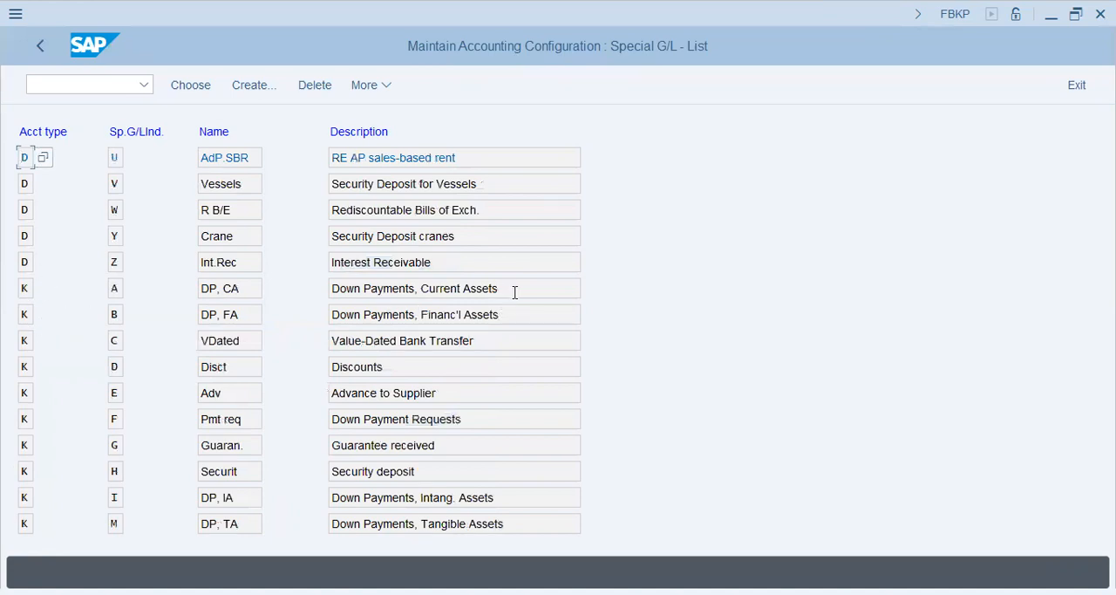
pyautogui.moveTo(518, 289); pyautogui.dragTo(213, 305)
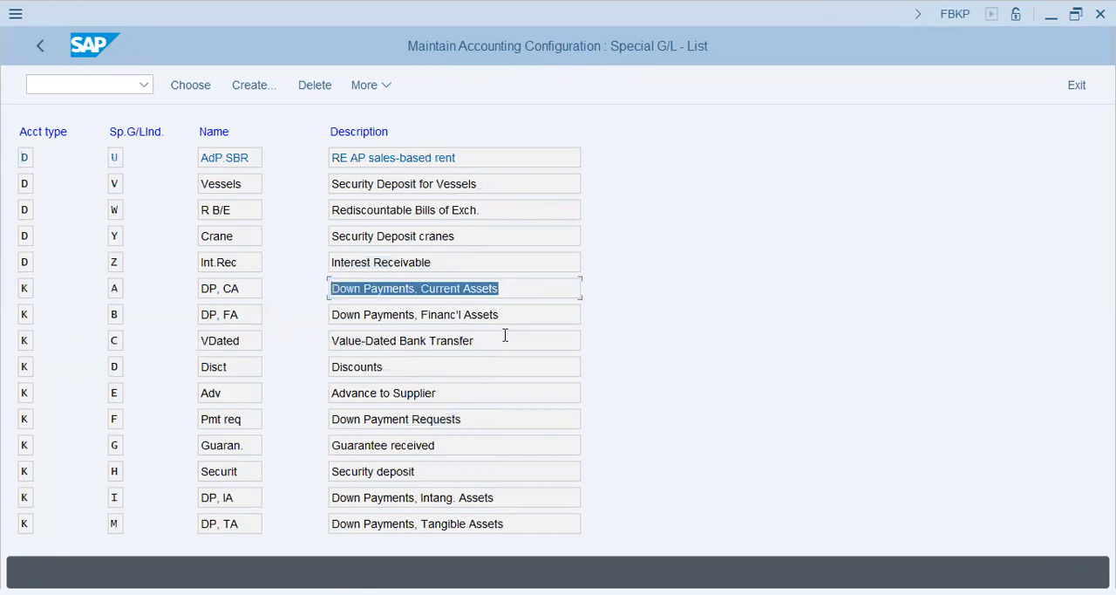
pyautogui.moveTo(449, 369); pyautogui.dragTo(149, 351)
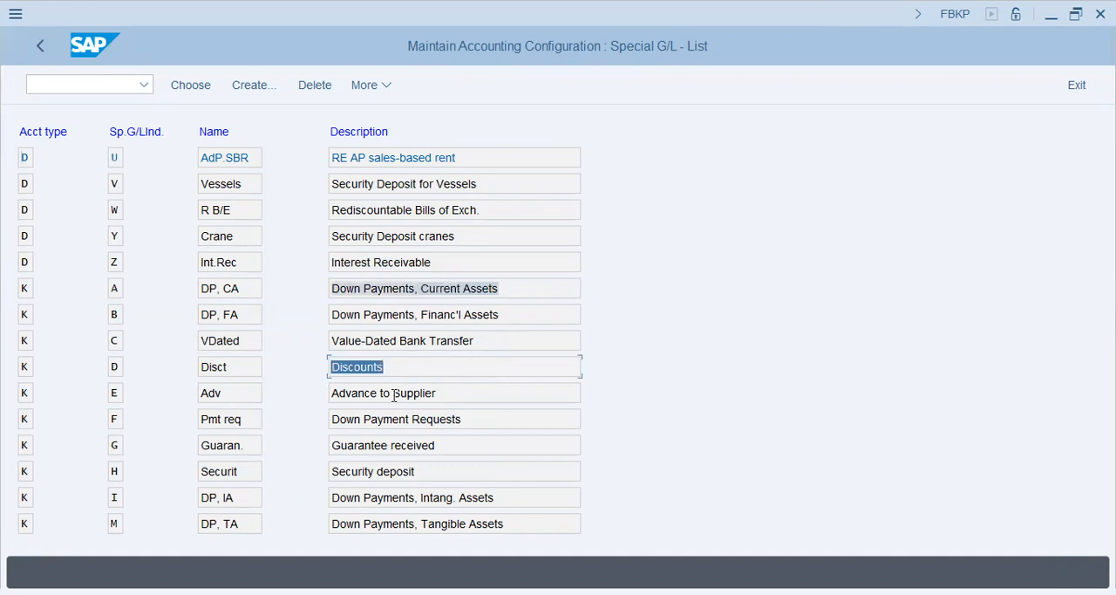
pyautogui.moveTo(460, 389); pyautogui.dragTo(260, 390)
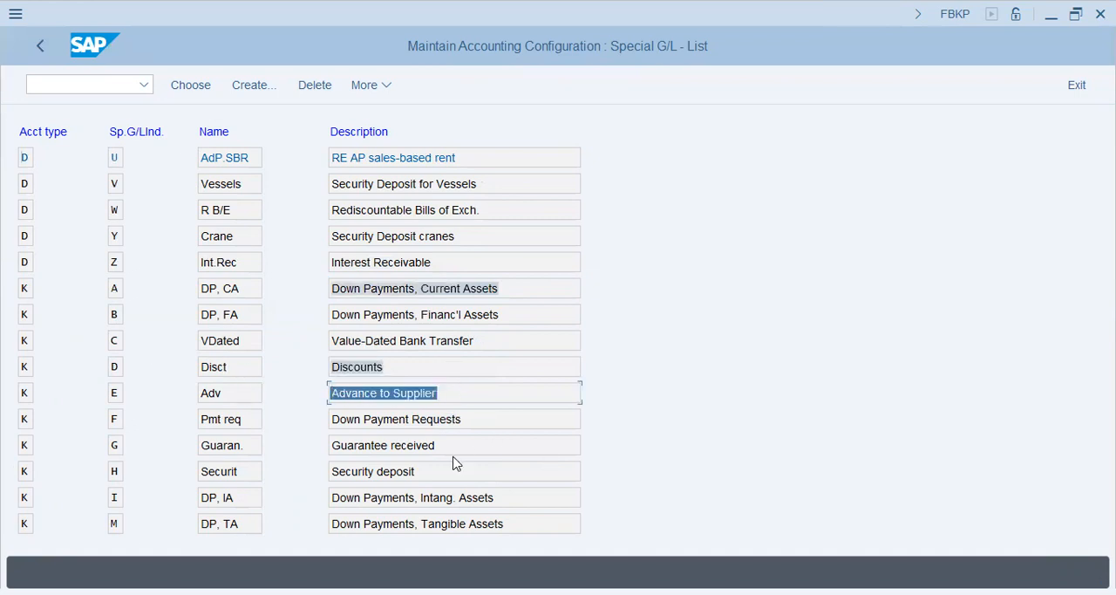
pyautogui.moveTo(454, 446); pyautogui.dragTo(142, 488)
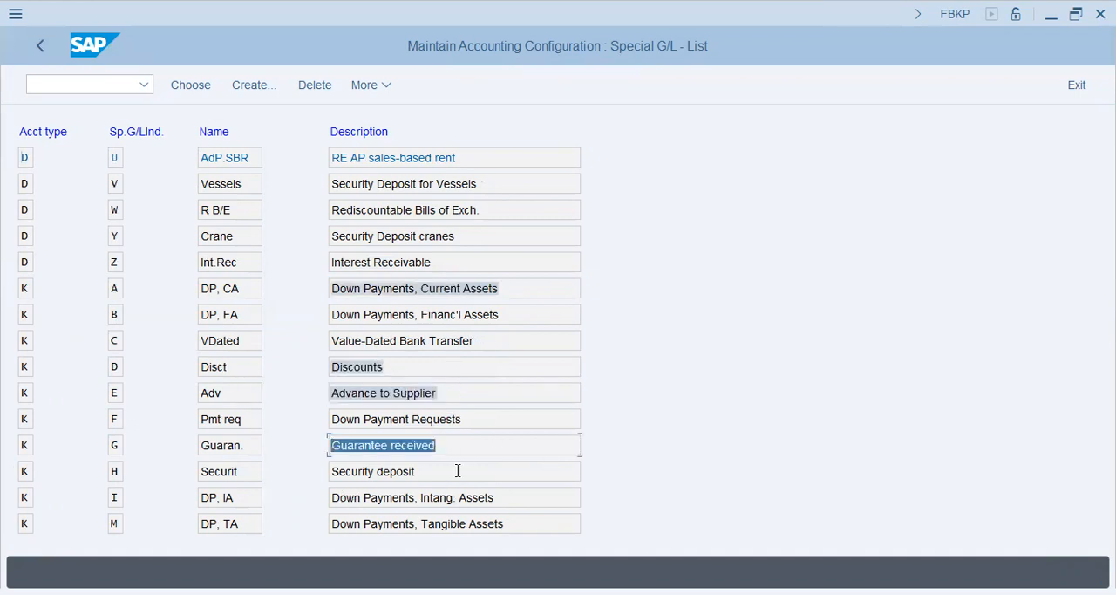
pyautogui.moveTo(464, 467); pyautogui.dragTo(5, 513)
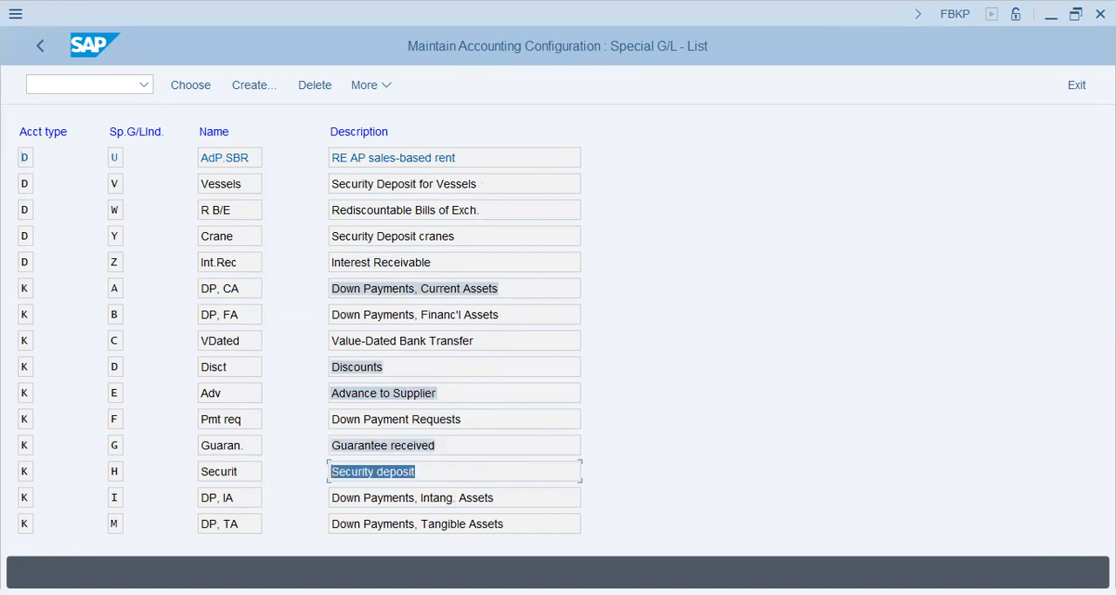
pyautogui.click(486, 472)
pyautogui.moveTo(520, 498); pyautogui.dragTo(300, 498)
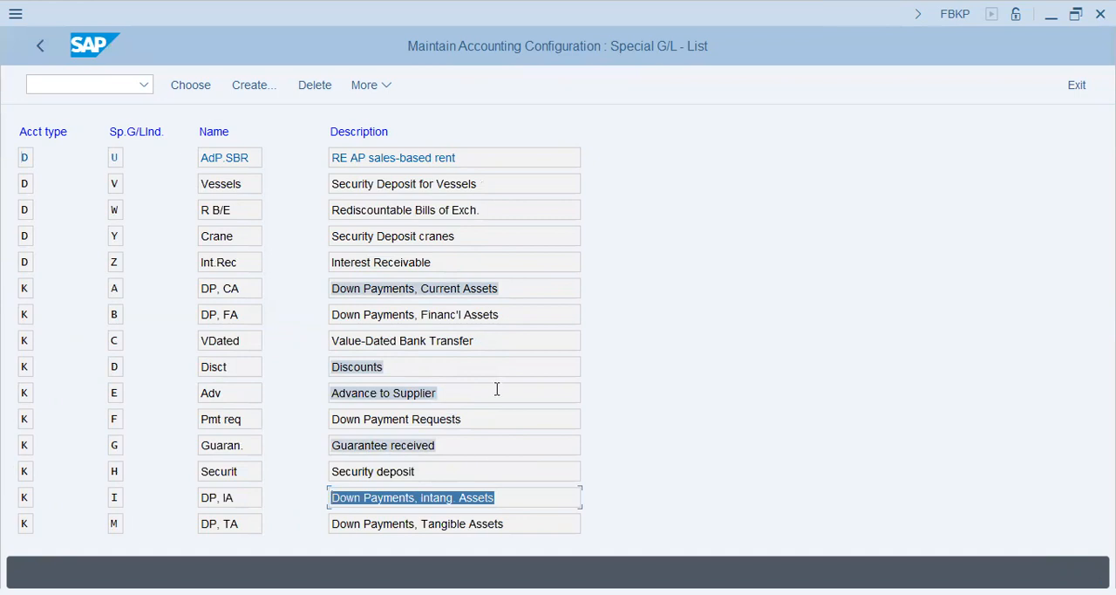
# Compare the vendor special G/L entries Guarantee received (G) and Security deposit (H)
pyautogui.click(512, 289)
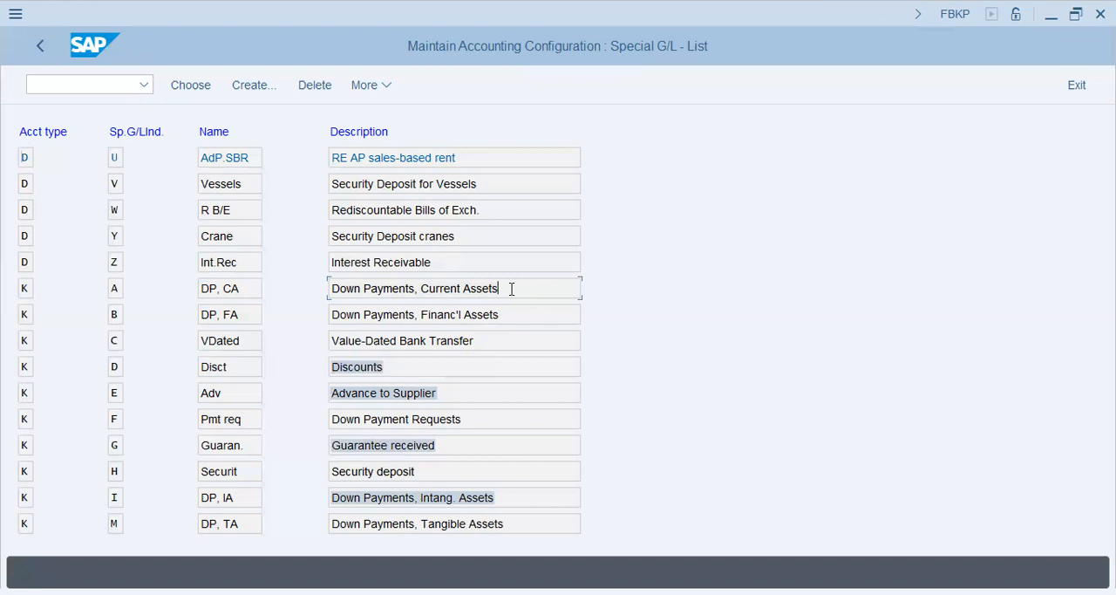
pyautogui.click(453, 443)
pyautogui.moveTo(453, 443); pyautogui.dragTo(302, 444)
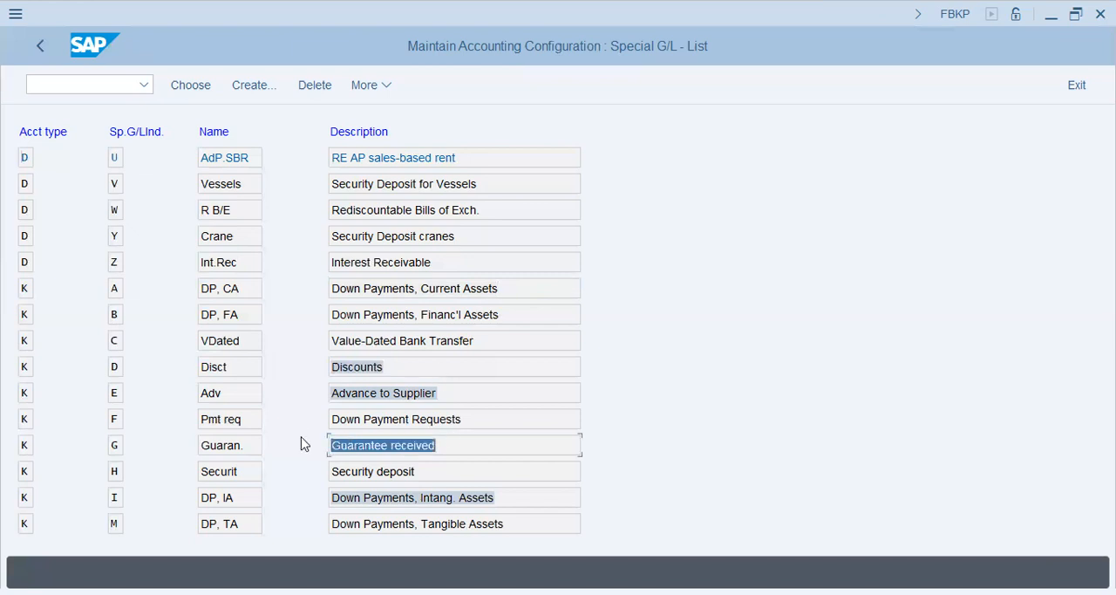
pyautogui.click(375, 442)
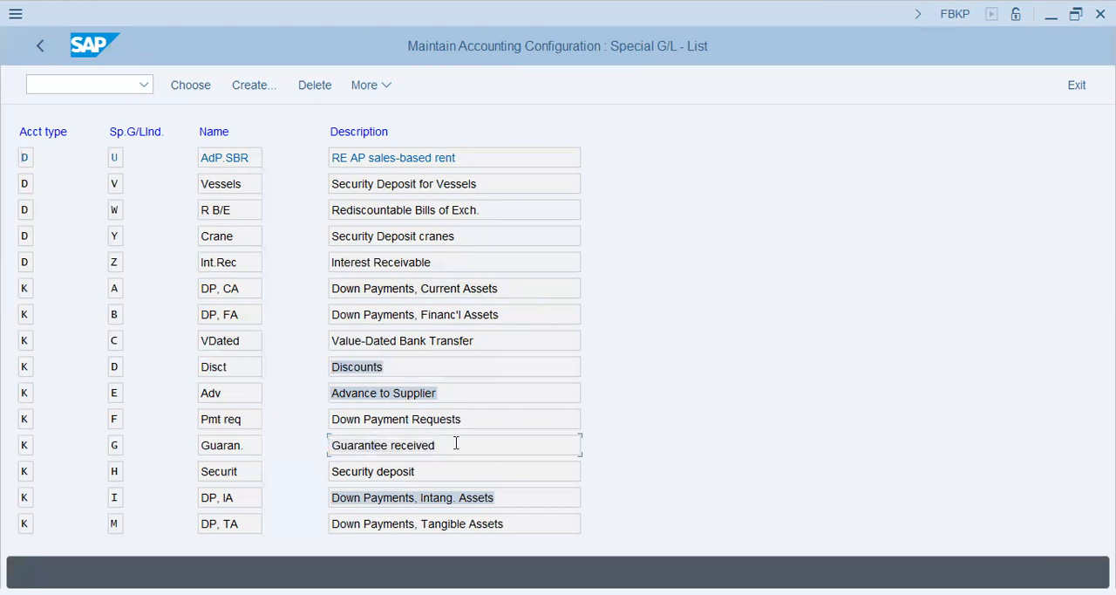
pyautogui.moveTo(456, 443); pyautogui.dragTo(199, 446)
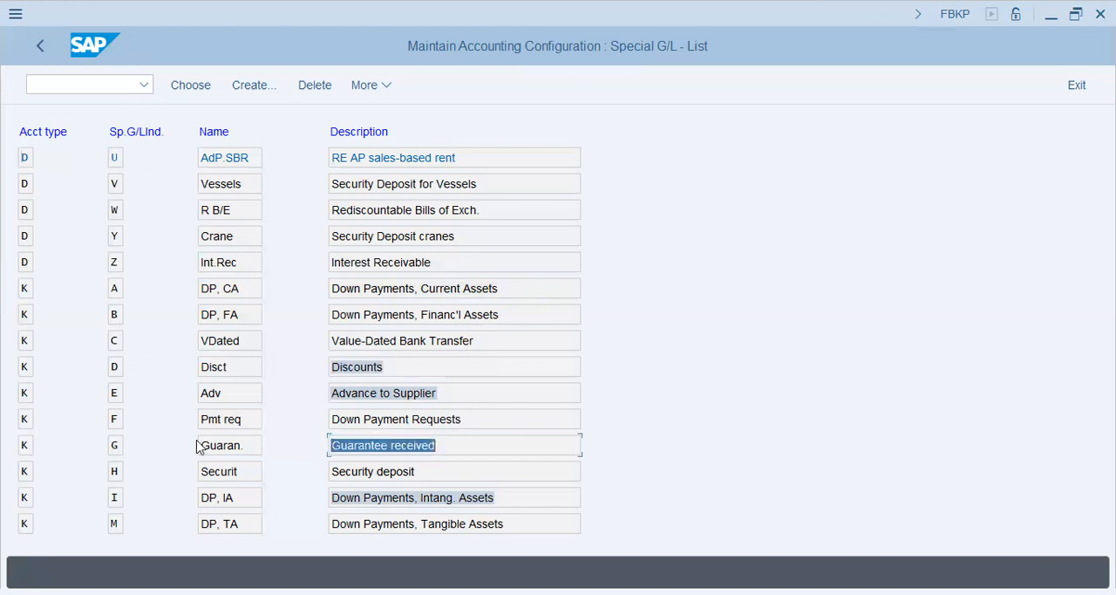
pyautogui.click(381, 449)
pyautogui.moveTo(434, 470); pyautogui.dragTo(272, 479)
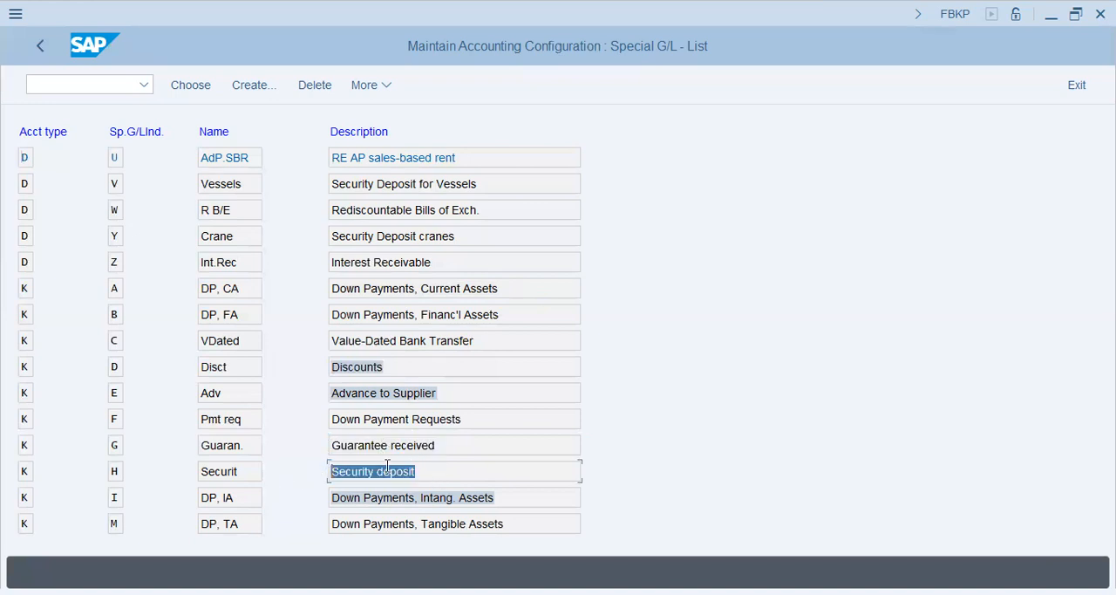
pyautogui.click(419, 470)
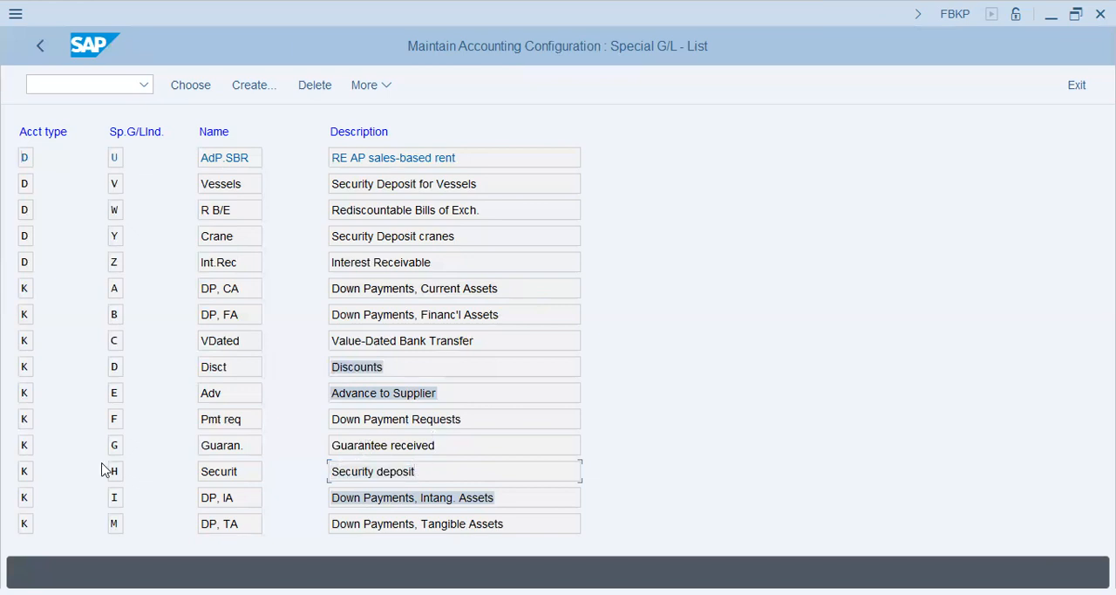
pyautogui.moveTo(449, 450); pyautogui.dragTo(154, 444)
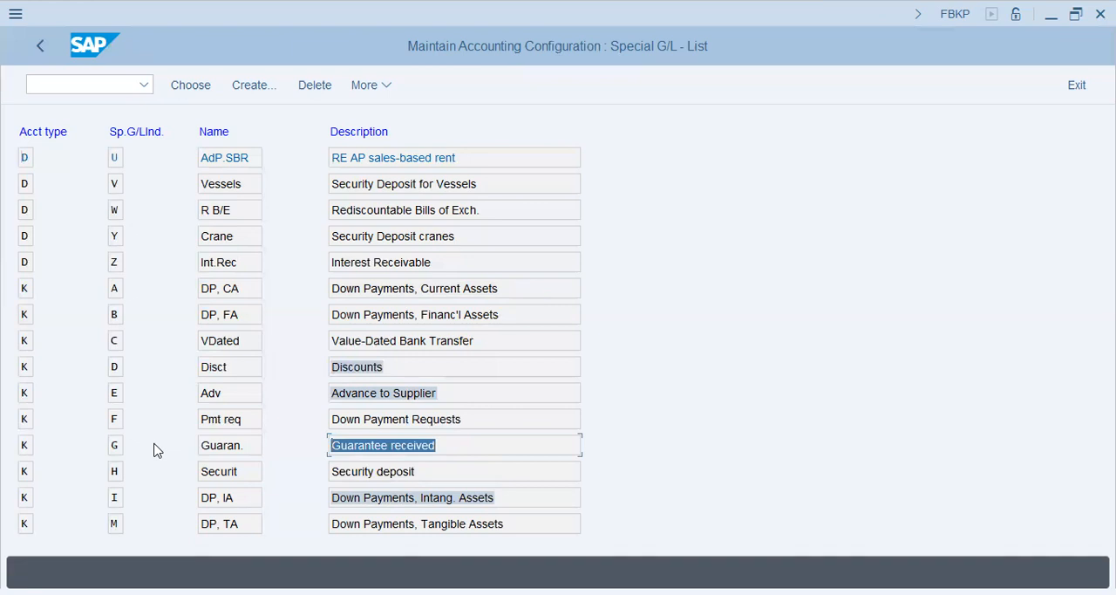
# Examine the vendor special G/L entries Guarantee received, Security deposit and Advance to Supplier
pyautogui.click(505, 443)
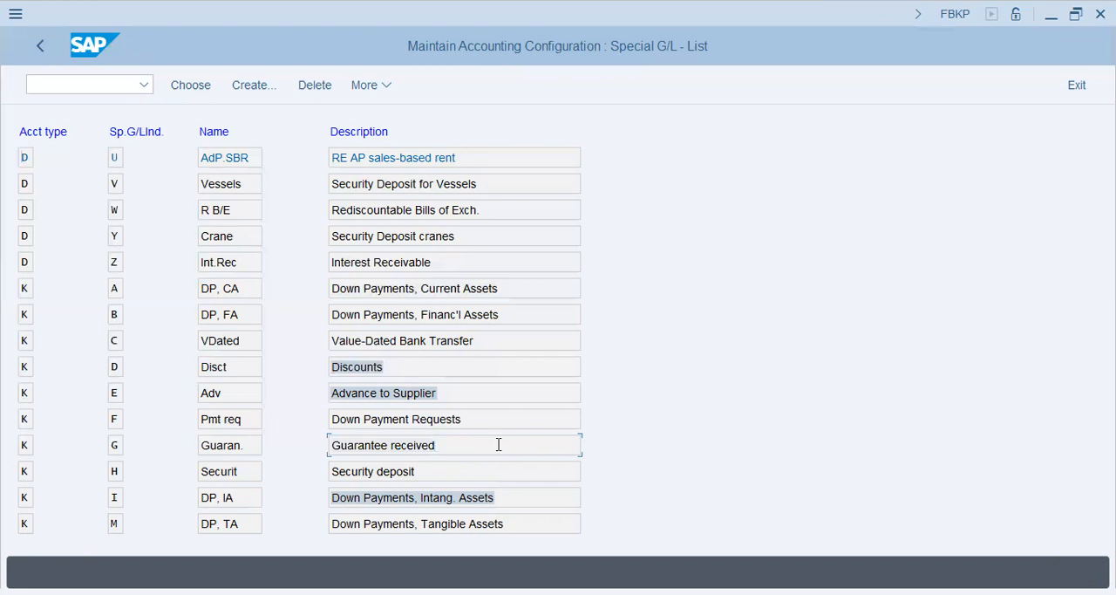
pyautogui.moveTo(463, 450); pyautogui.dragTo(307, 451)
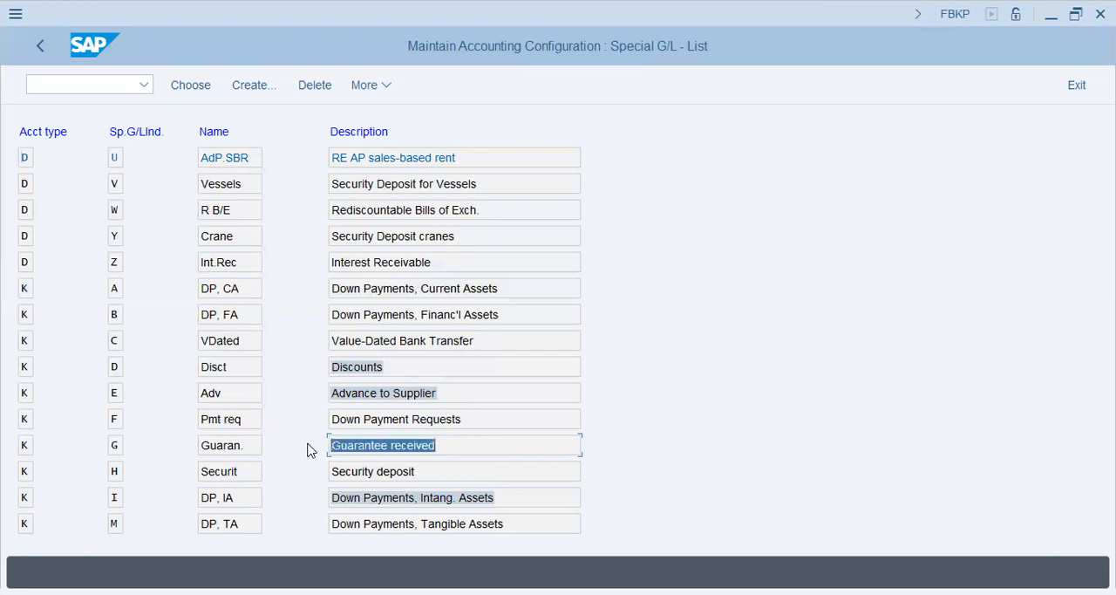
pyautogui.click(453, 443)
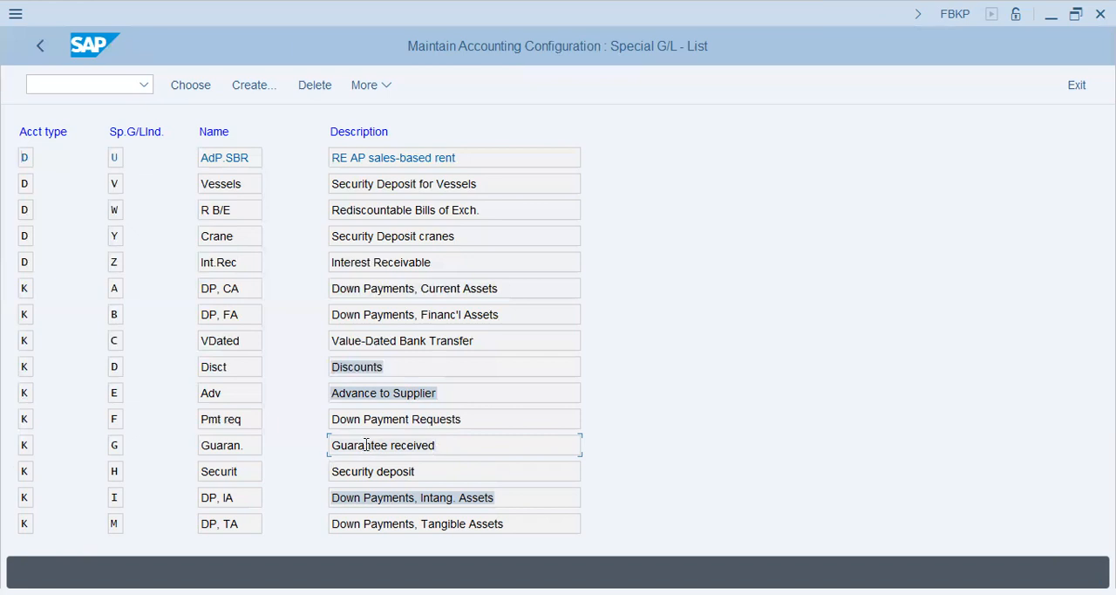
pyautogui.click(416, 466)
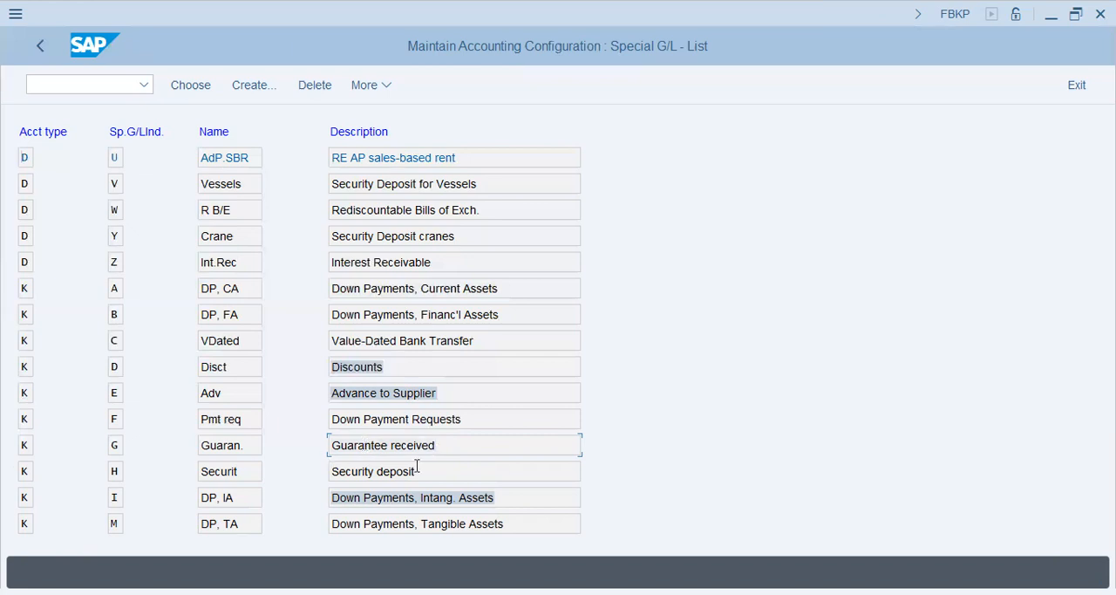
pyautogui.click(357, 471)
pyautogui.click(445, 396)
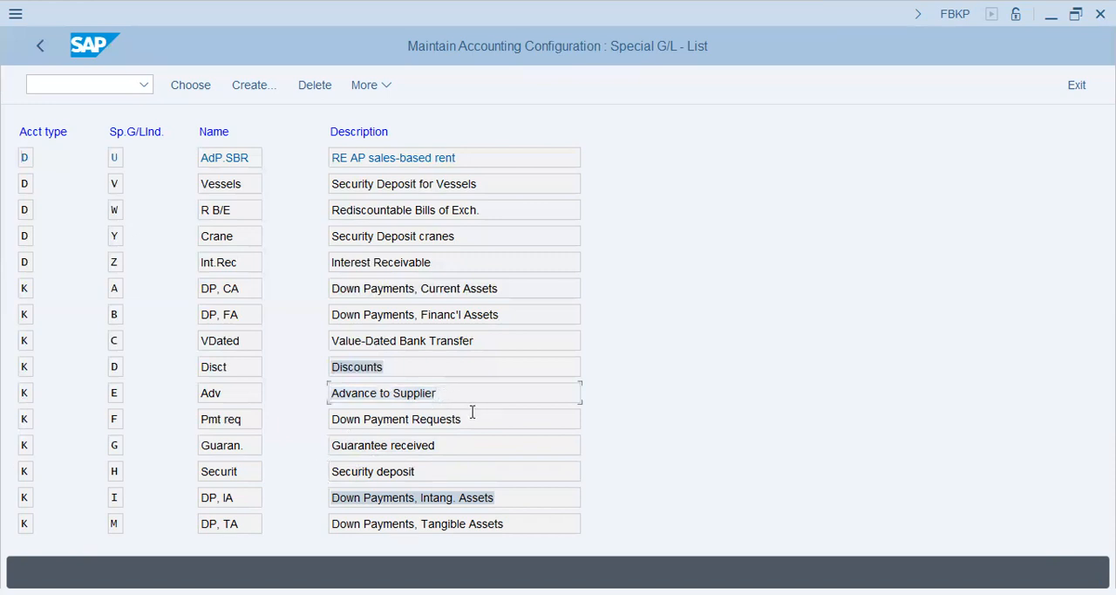
# Compare the vendor special G/L entries Down Payment Requests (F) and Down Payments, Current Assets (A)
pyautogui.moveTo(474, 415); pyautogui.dragTo(314, 423)
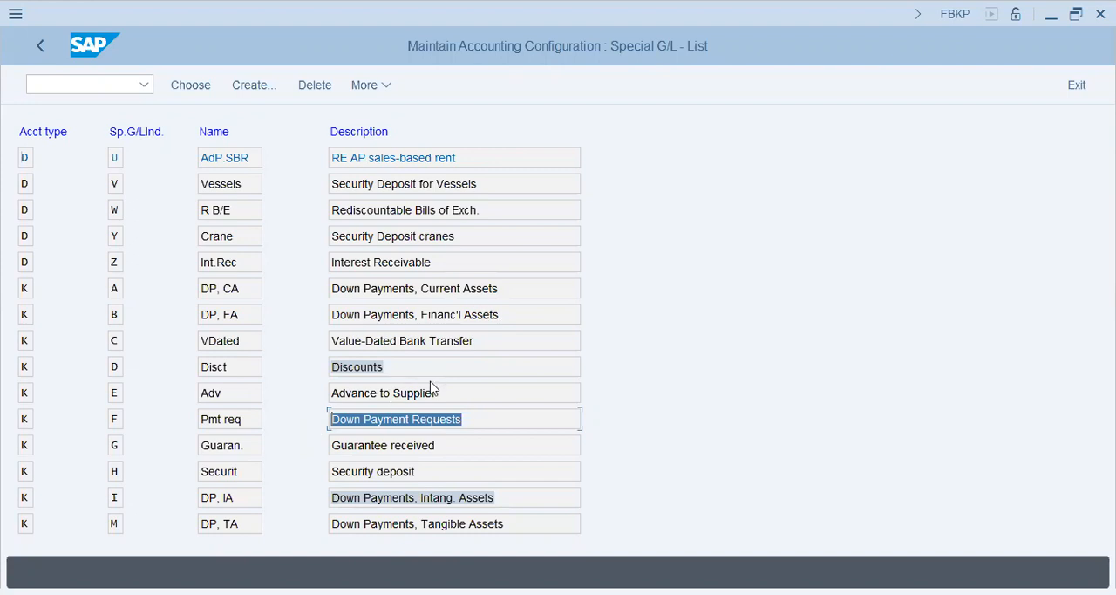
pyautogui.moveTo(511, 288); pyautogui.dragTo(309, 287)
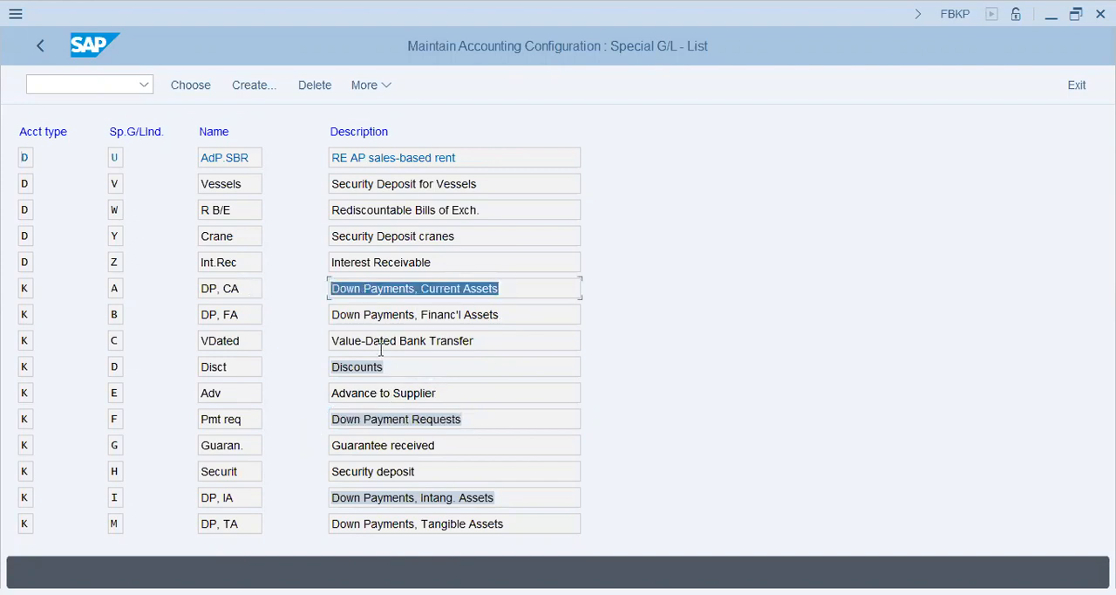
pyautogui.moveTo(464, 418); pyautogui.dragTo(270, 415)
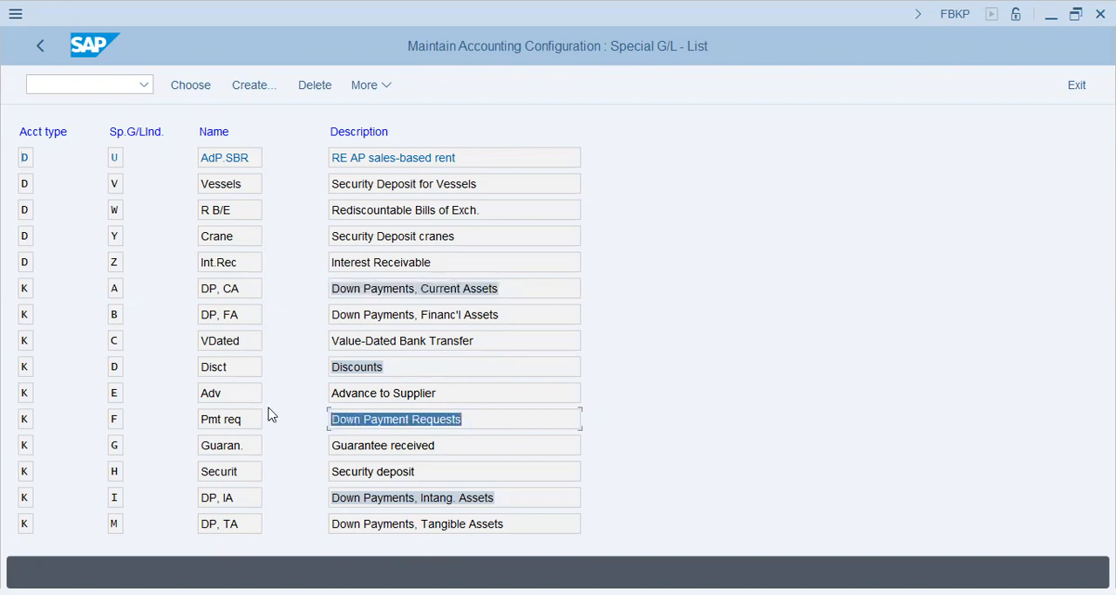
pyautogui.click(455, 450)
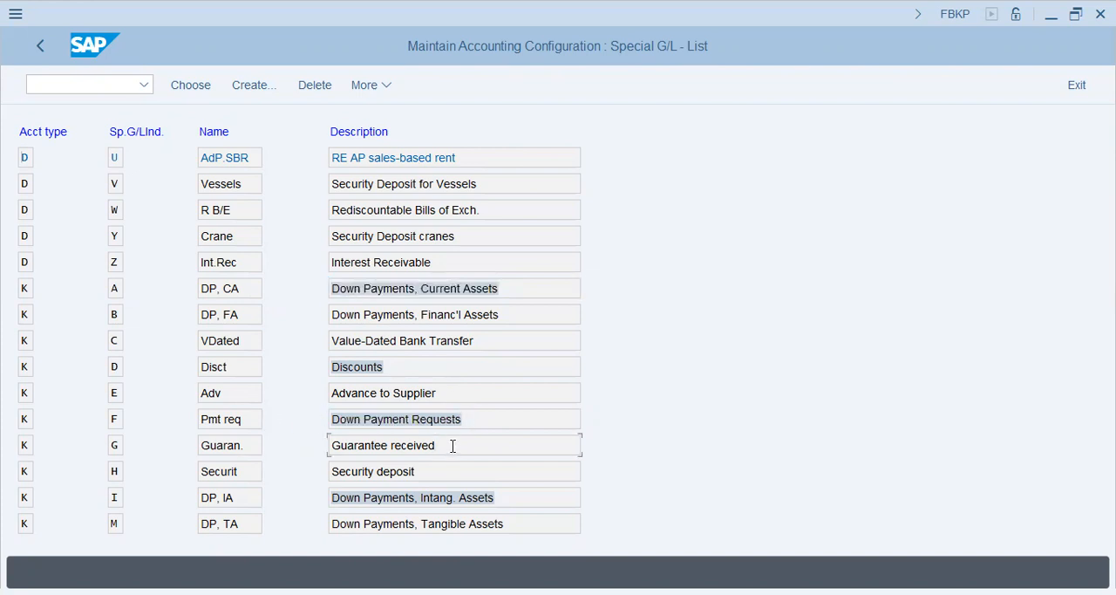
pyautogui.moveTo(474, 420); pyautogui.dragTo(322, 424)
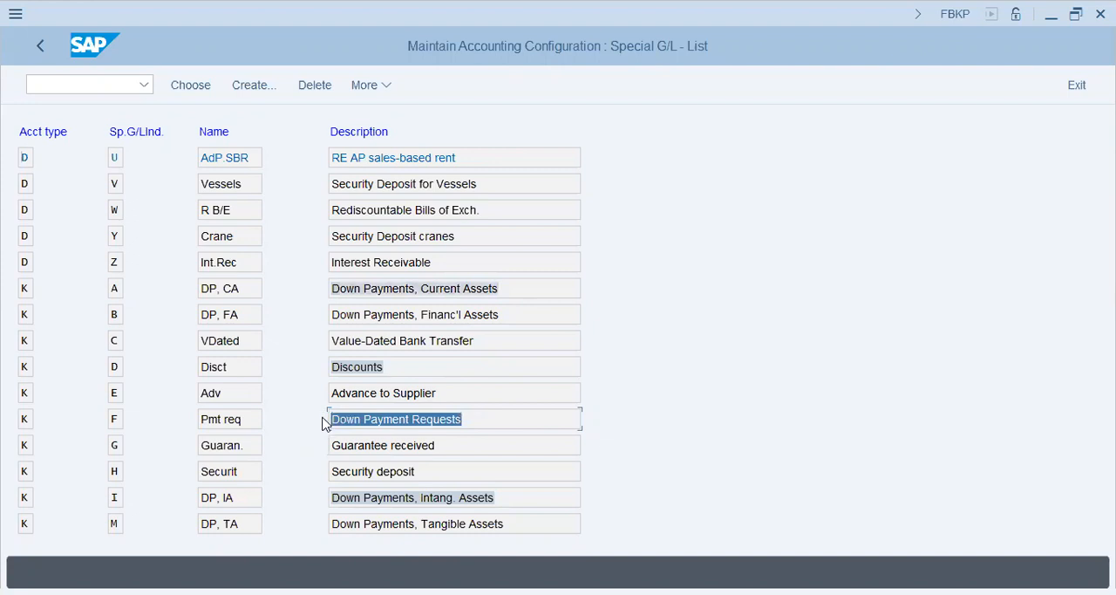
pyautogui.click(511, 419)
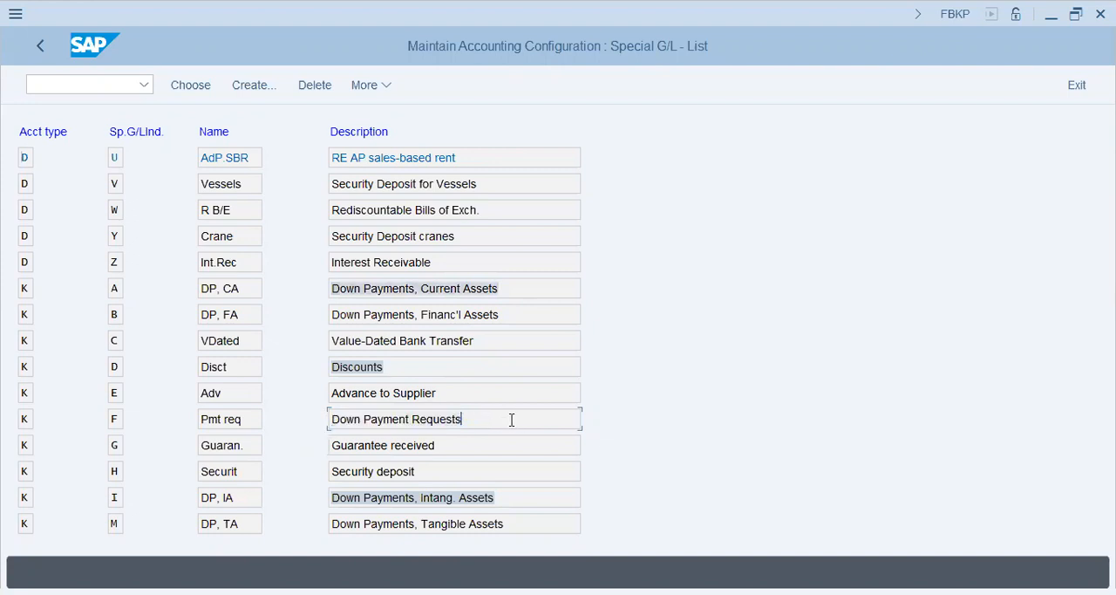
pyautogui.moveTo(456, 420); pyautogui.dragTo(251, 439)
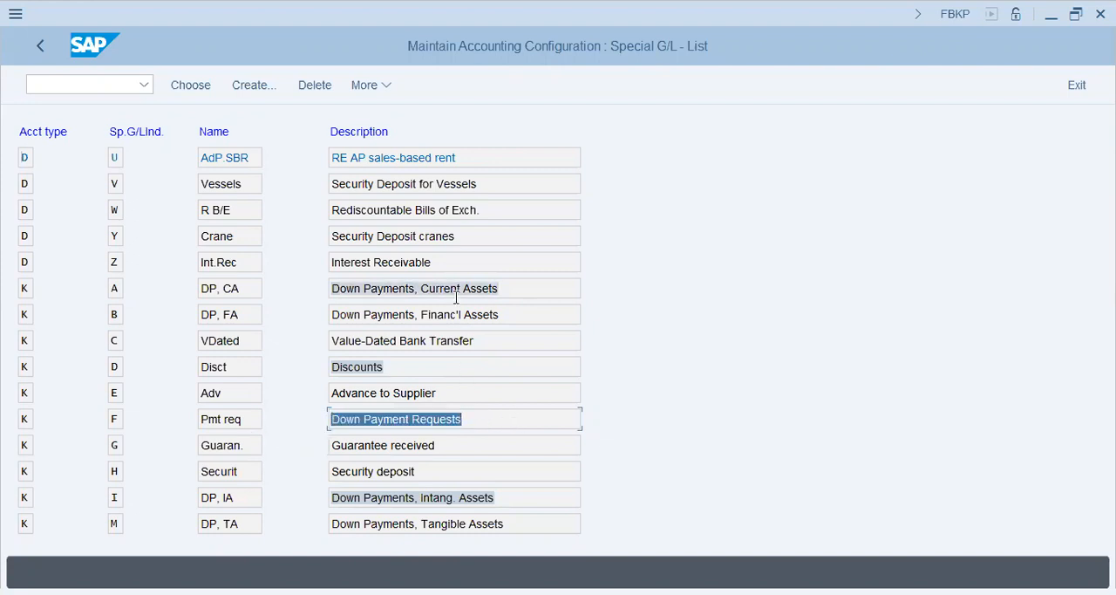
pyautogui.click(515, 281)
pyautogui.moveTo(514, 280); pyautogui.dragTo(210, 278)
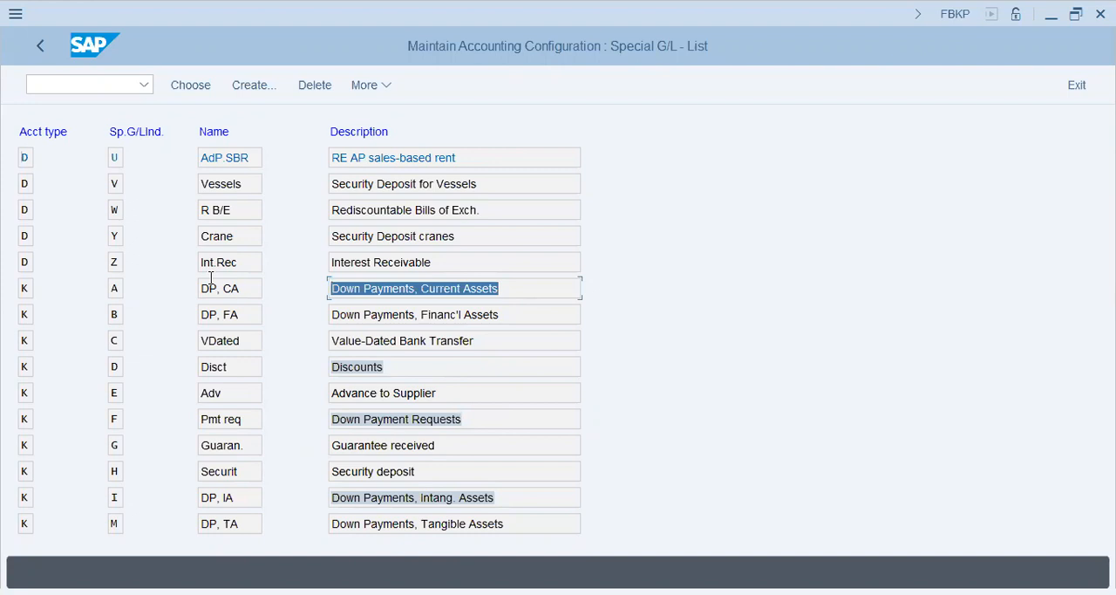
pyautogui.click(419, 289)
pyautogui.moveTo(516, 289); pyautogui.dragTo(183, 314)
pyautogui.click(361, 289)
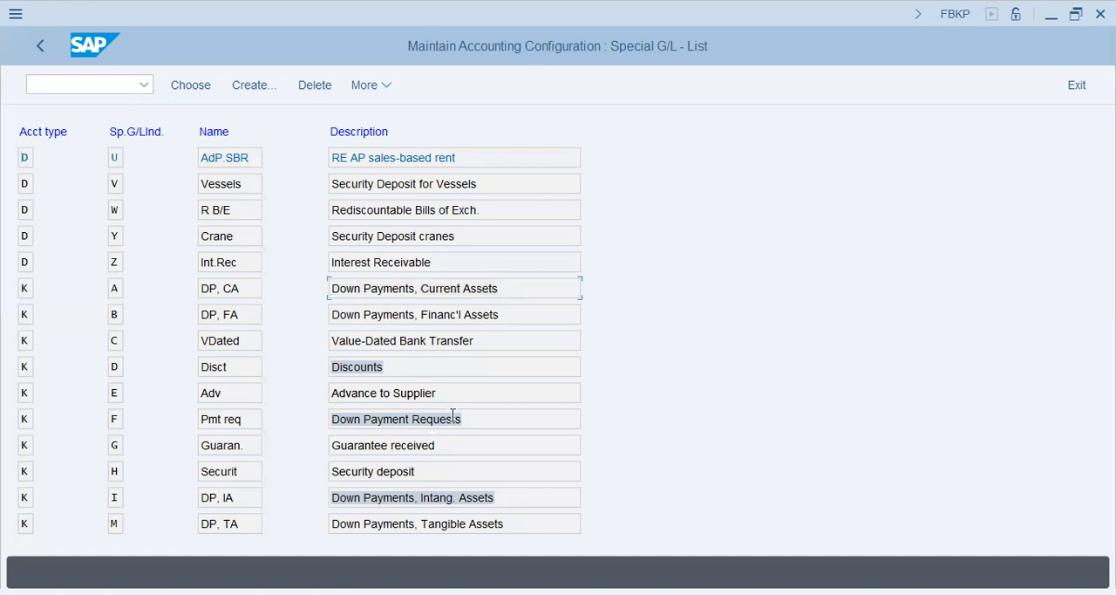
pyautogui.click(452, 418)
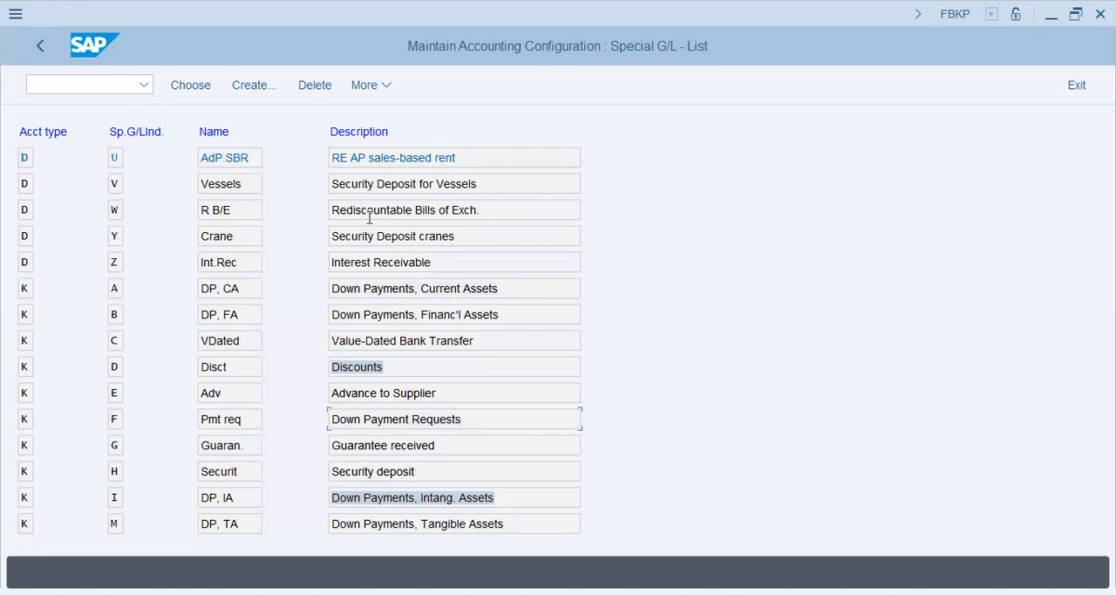
# Open the account assignment of vendor indicator F for chart of accounts T26 and enter reconciliation account 60000
pyautogui.click(101, 84)
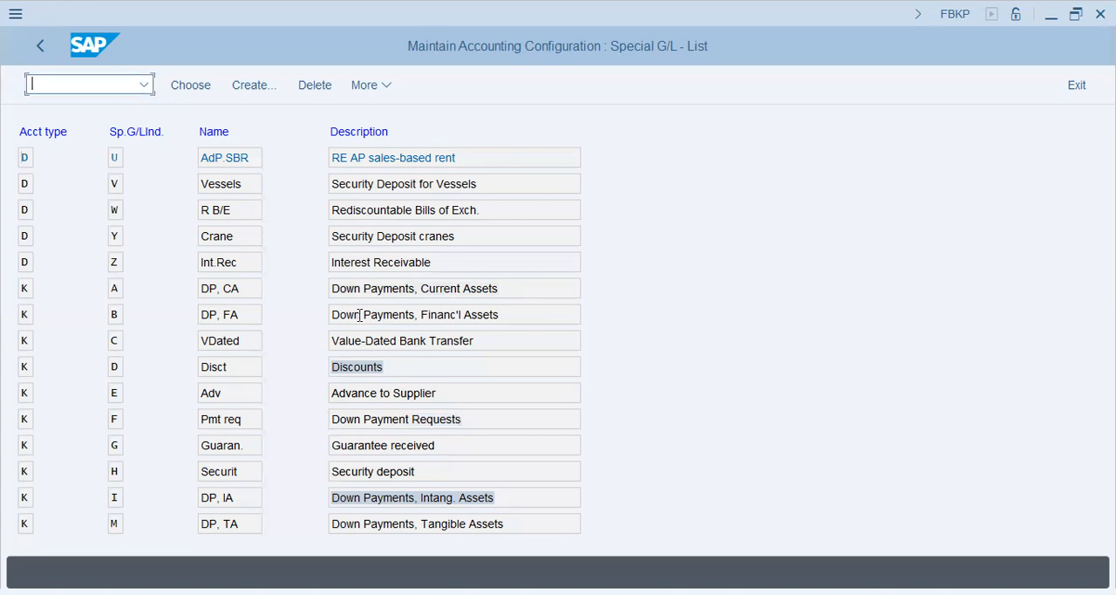
pyautogui.click(411, 419)
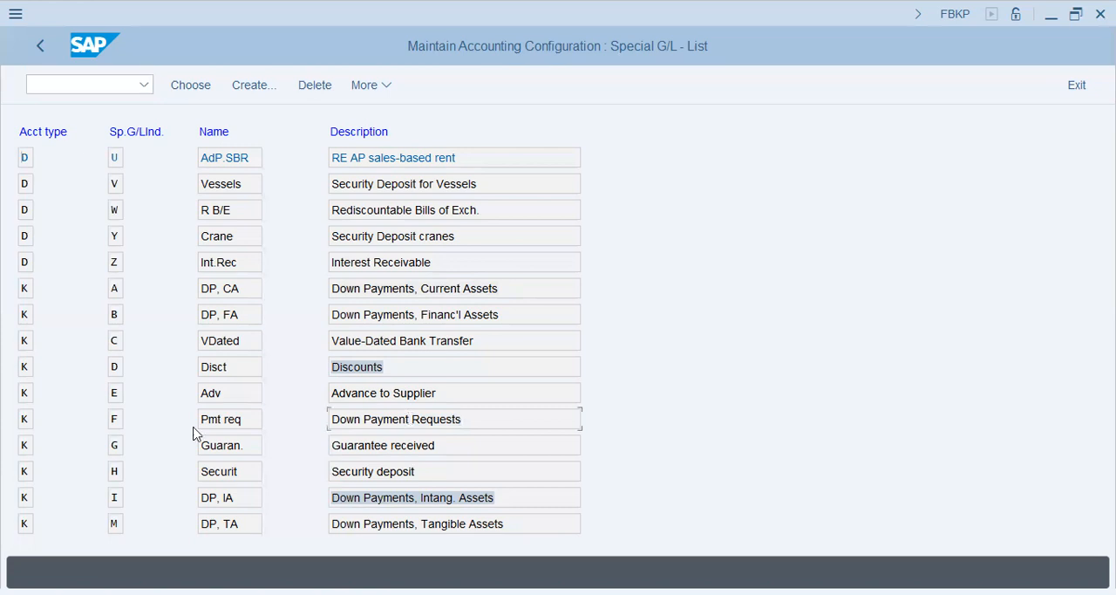
pyautogui.click(116, 418)
pyautogui.doubleClick(456, 422)
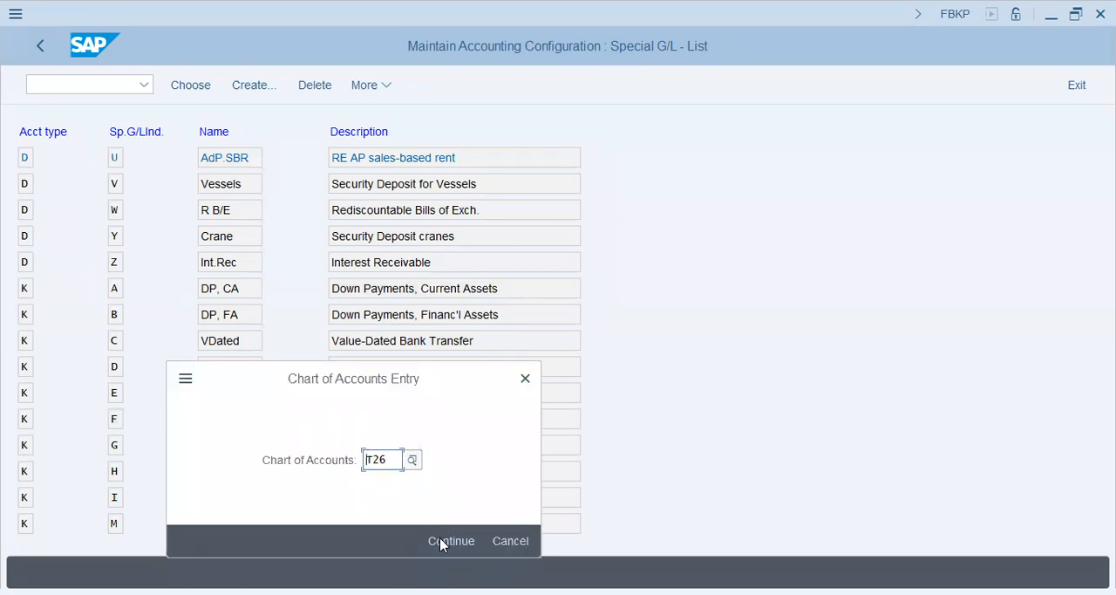
pyautogui.click(441, 543)
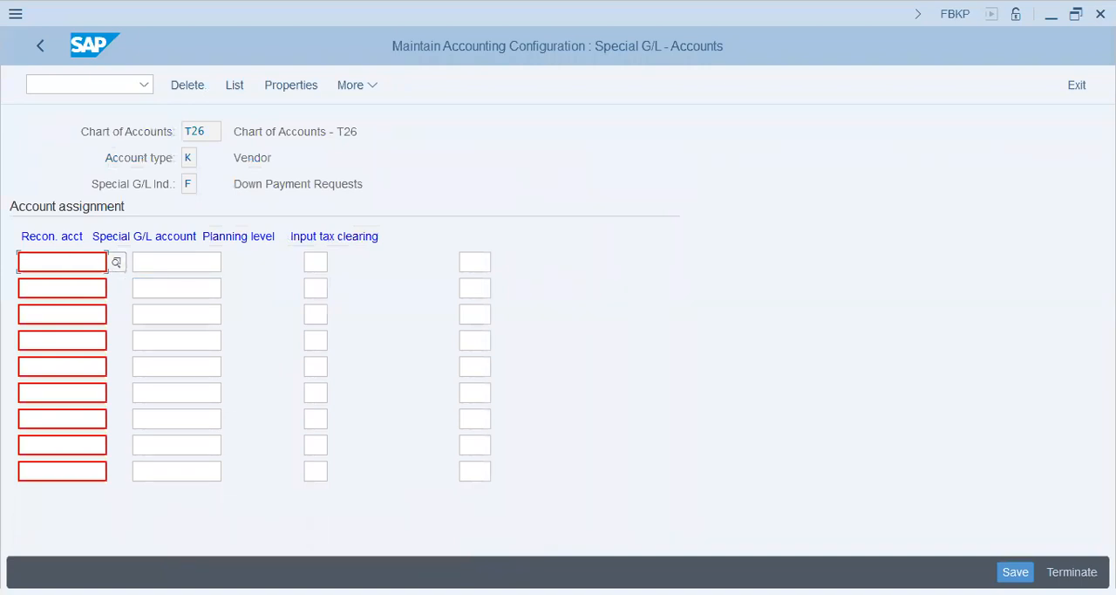
pyautogui.write('60000')
pyautogui.press('Tab')
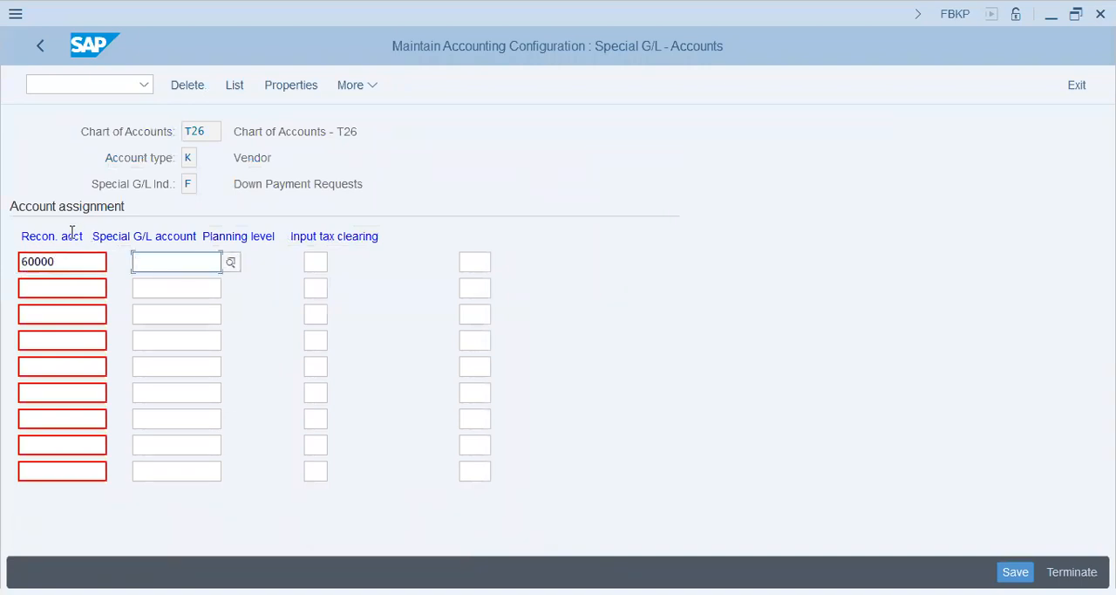
# Enter emp, serv, suppl, fv and lv as example reconciliation accounts in the rows below 60000
pyautogui.click(61, 285)
pyautogui.write('emp')
pyautogui.press('Tab')
pyautogui.press('Tab')
pyautogui.press('Tab')
pyautogui.press('Tab')
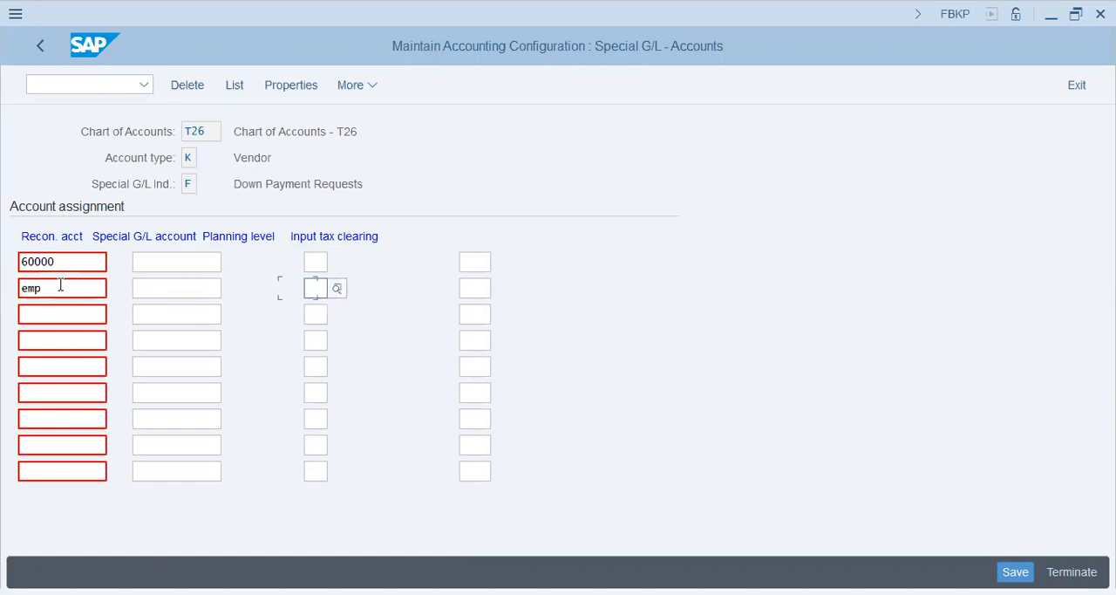
pyautogui.write('serv')
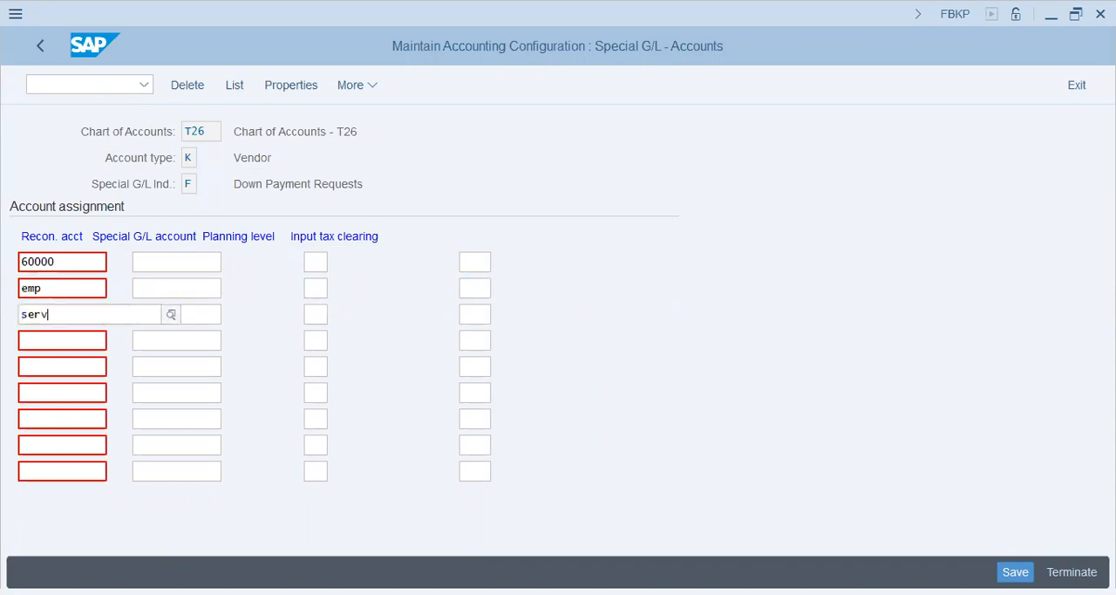
pyautogui.press('Down')
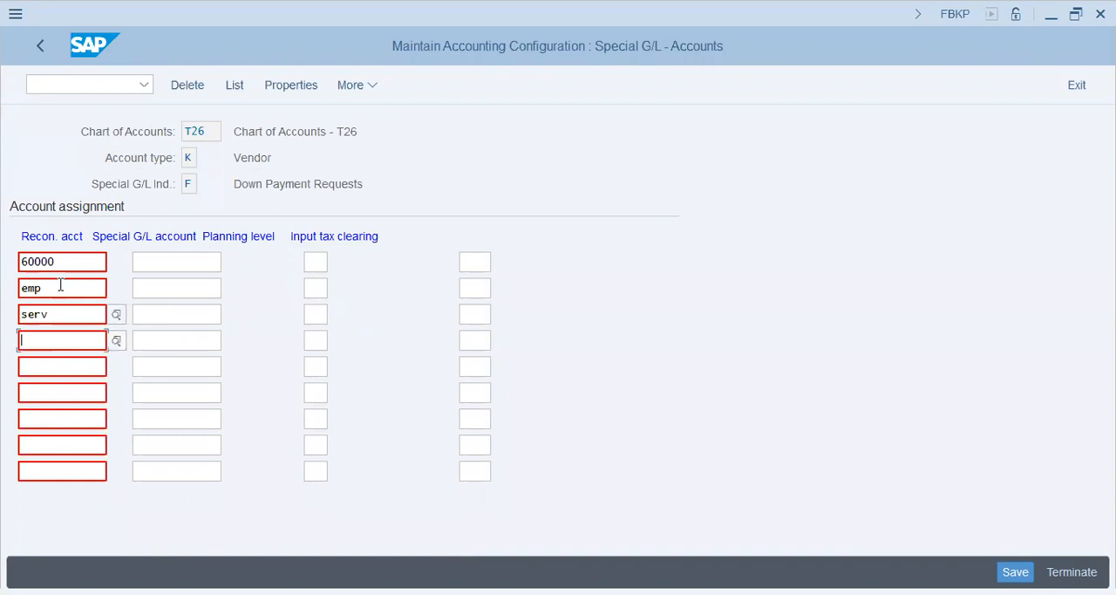
pyautogui.write('suppl')
pyautogui.press('Down')
pyautogui.write('fv')
pyautogui.press('Down')
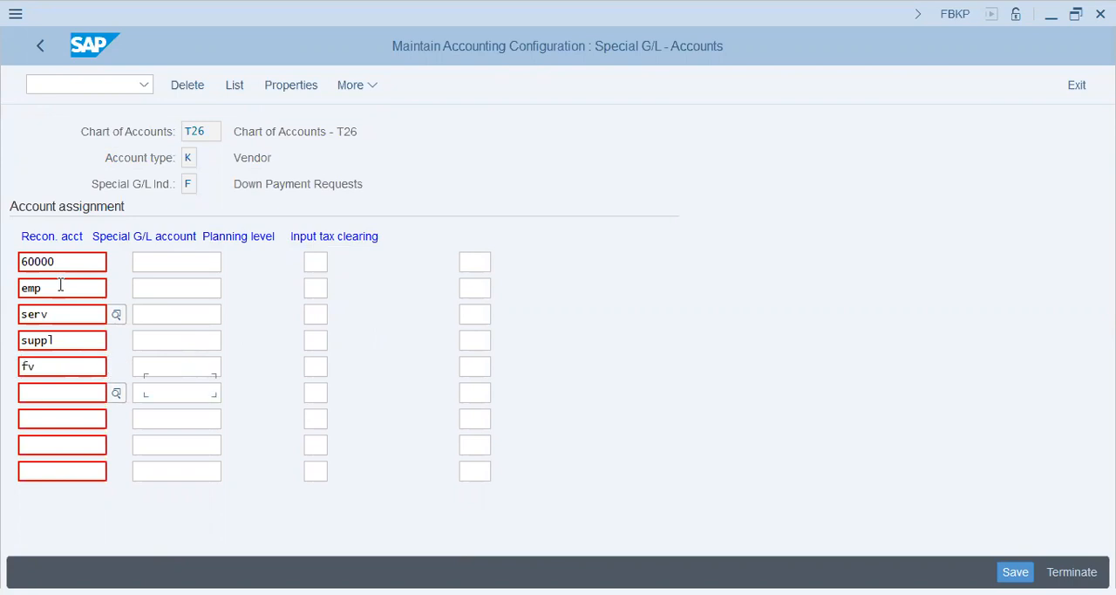
pyautogui.write('lv')
pyautogui.press('Down')
# Clear the example reconciliation accounts emp, serv, suppl, fv and lv, and return to the special G/L account for 60000
pyautogui.moveTo(73, 260); pyautogui.dragTo(4, 273)
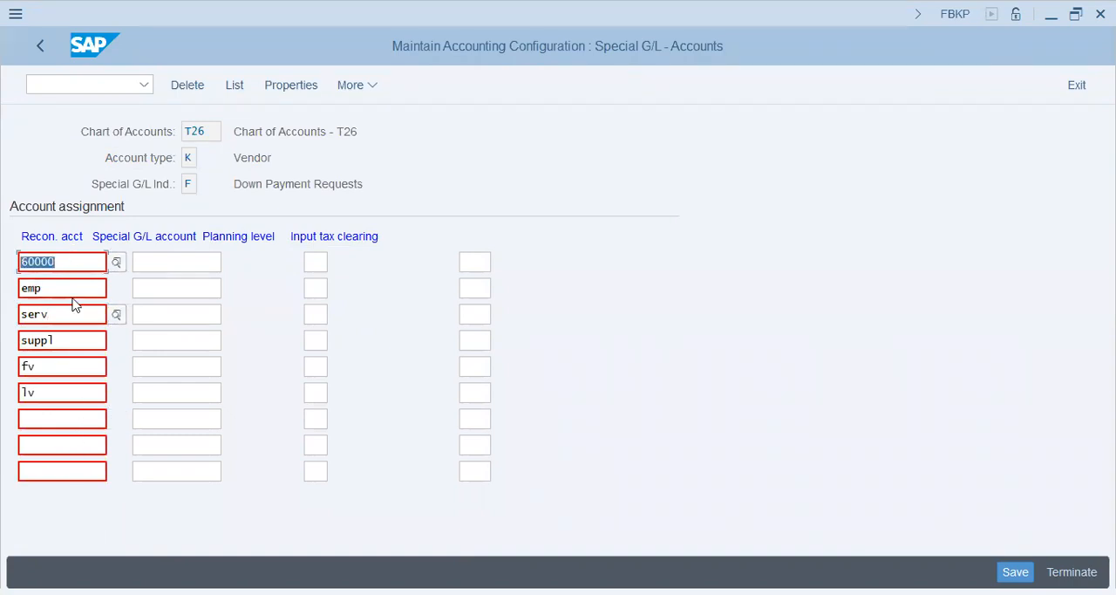
pyautogui.moveTo(68, 288); pyautogui.dragTo(4, 279)
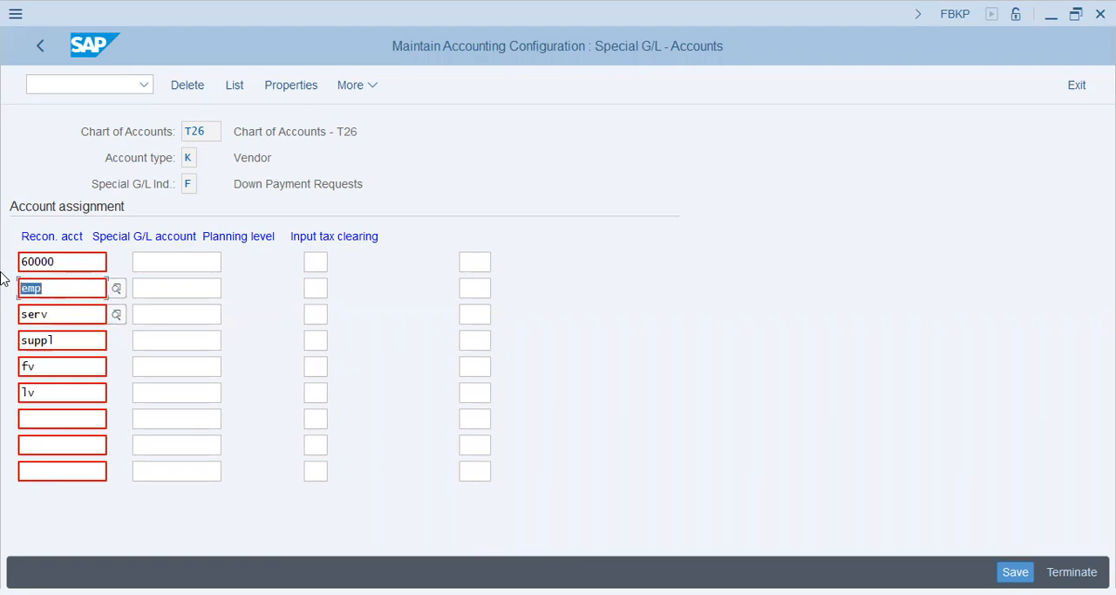
pyautogui.press('Delete')
pyautogui.press('Down')
pyautogui.hotkey('shift', 'End')
pyautogui.press('Delete')
pyautogui.press('Down')
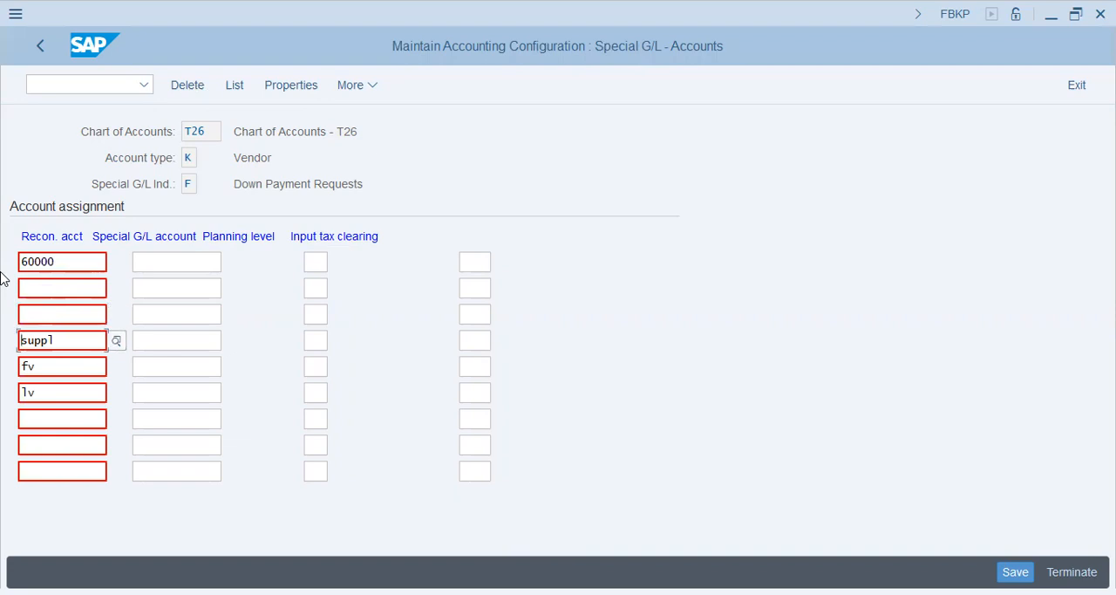
pyautogui.hotkey('shift', 'End')
pyautogui.press('Delete')
pyautogui.press('Down')
pyautogui.hotkey('shift', 'End')
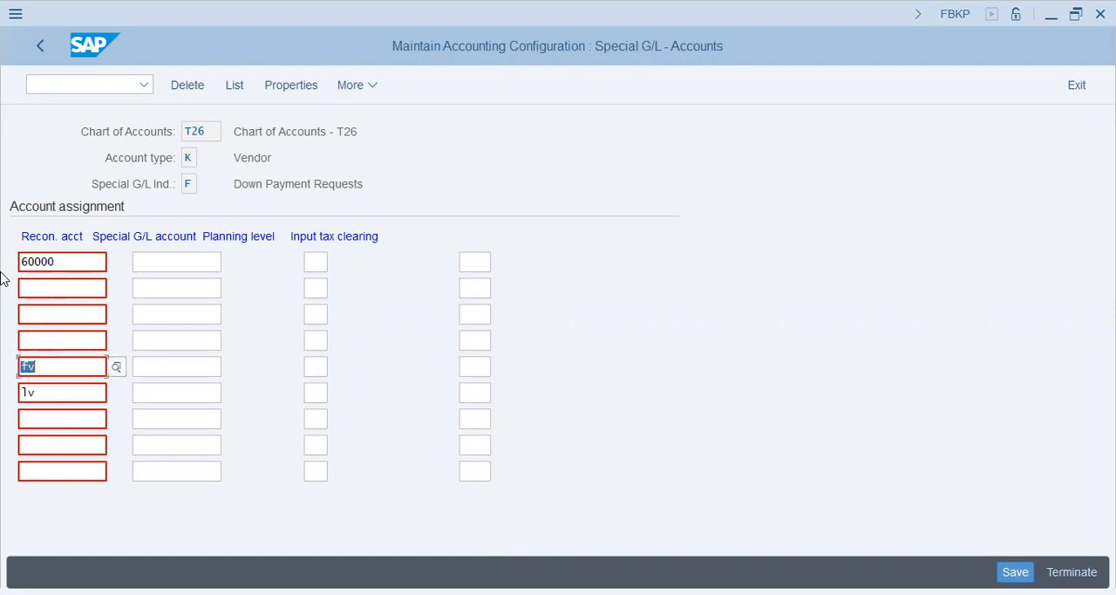
pyautogui.press('Delete')
pyautogui.press('Down')
pyautogui.hotkey('shift', 'End')
pyautogui.press('Delete')
pyautogui.press('Up')
pyautogui.press('Up')
pyautogui.press('Up')
pyautogui.press('Up')
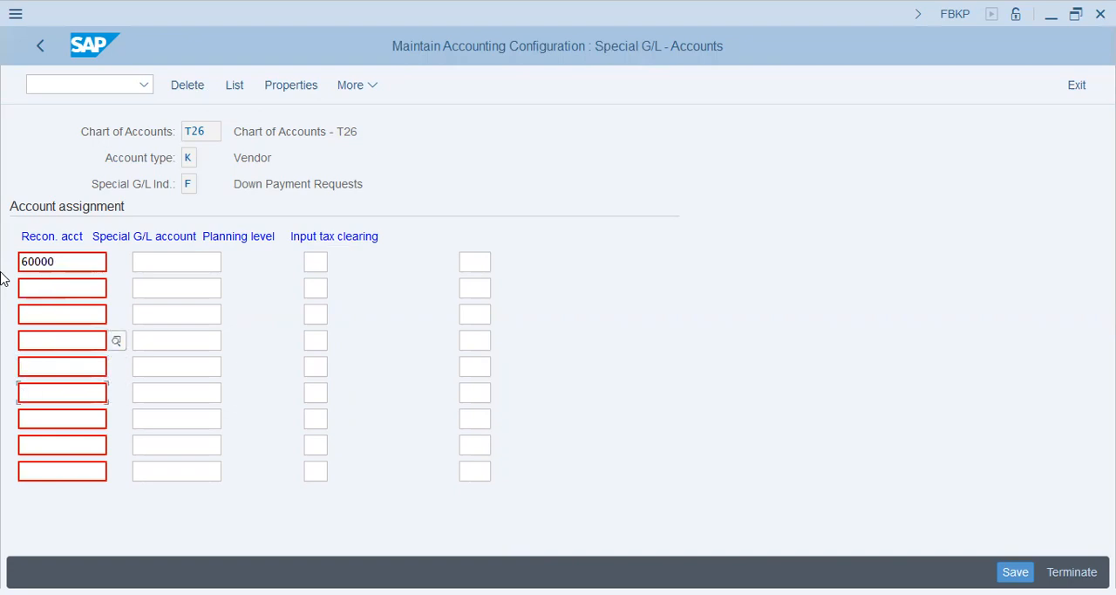
pyautogui.press('Up')
pyautogui.press('Tab')
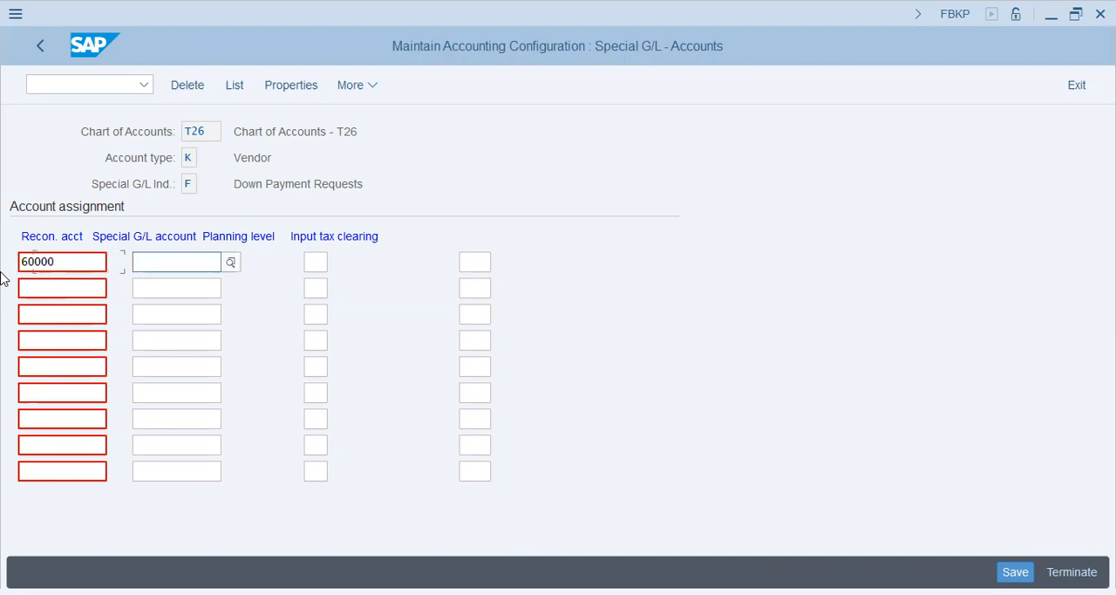
# Examine the Special G/L account entries of each assignment row, returning to the row for reconciliation account 60000
pyautogui.click(159, 288)
pyautogui.click(154, 318)
pyautogui.click(153, 341)
pyautogui.click(152, 366)
pyautogui.click(153, 393)
pyautogui.click(155, 418)
pyautogui.click(157, 445)
pyautogui.click(161, 470)
pyautogui.click(160, 262)
# Switch to transaction FS00 and examine the available account groups for chart of accounts T26
pyautogui.click(111, 84)
pyautogui.write('/nfs00')
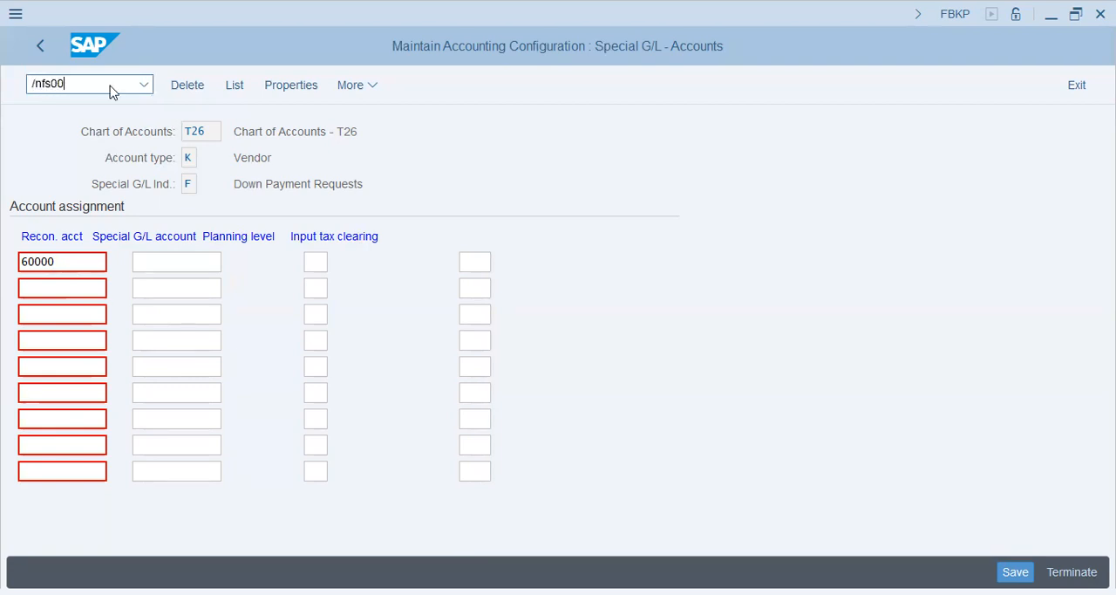
pyautogui.press('Return')
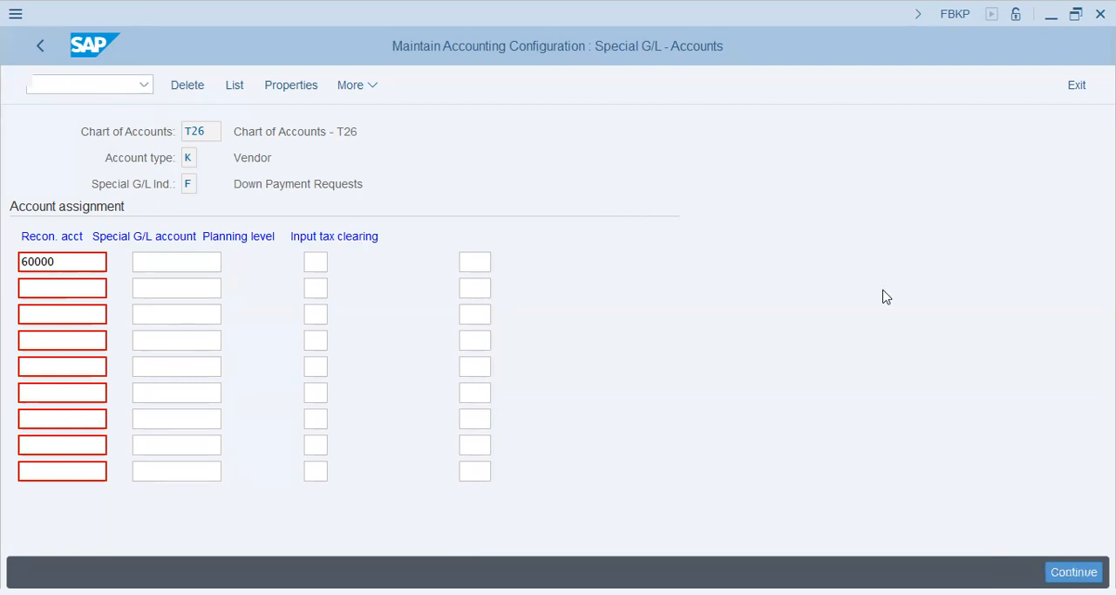
pyautogui.click(868, 318)
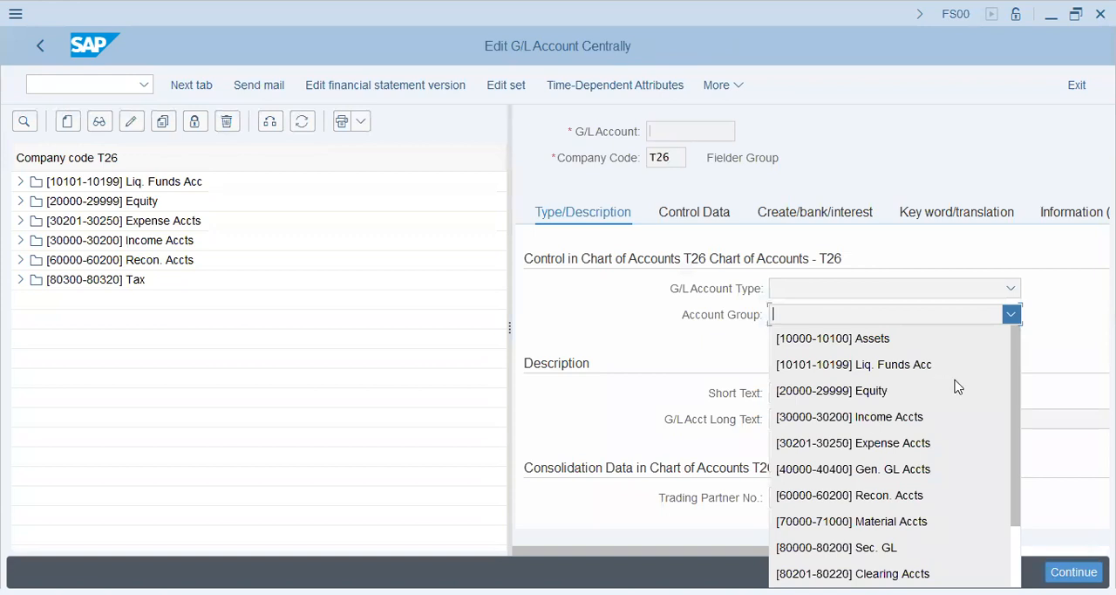
pyautogui.moveTo(1014, 423); pyautogui.dragTo(1022, 482)
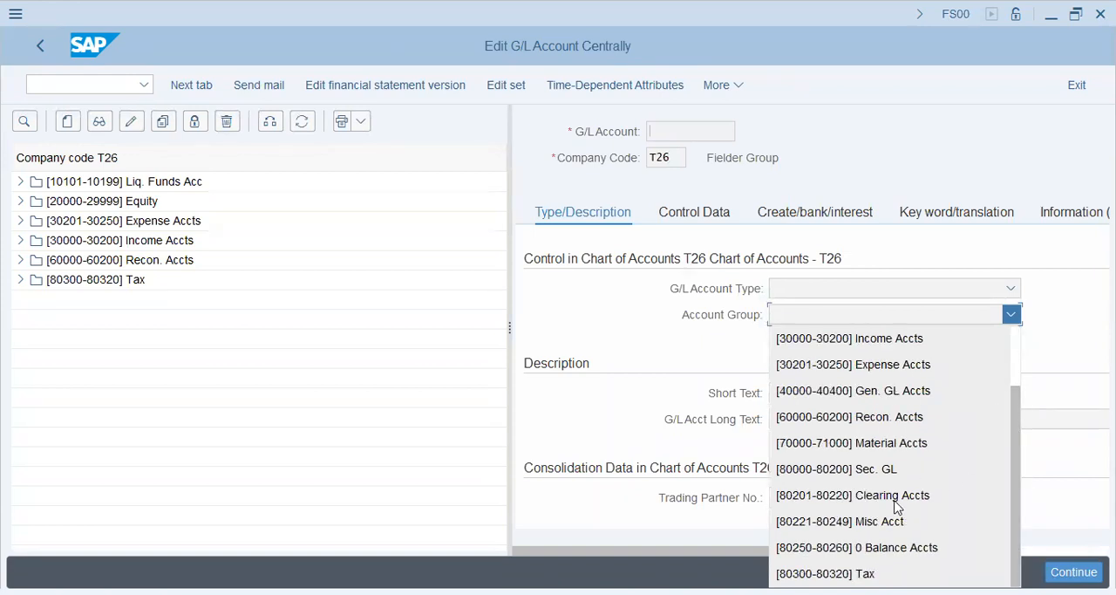
pyautogui.scroll(-1, 1019, 535)
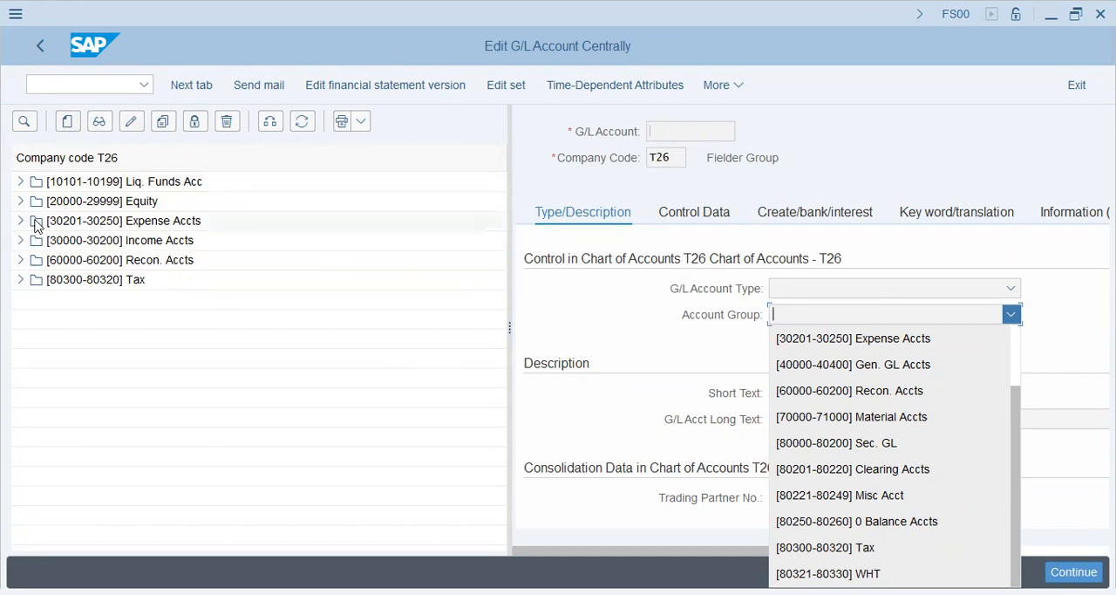
pyautogui.click(71, 123)
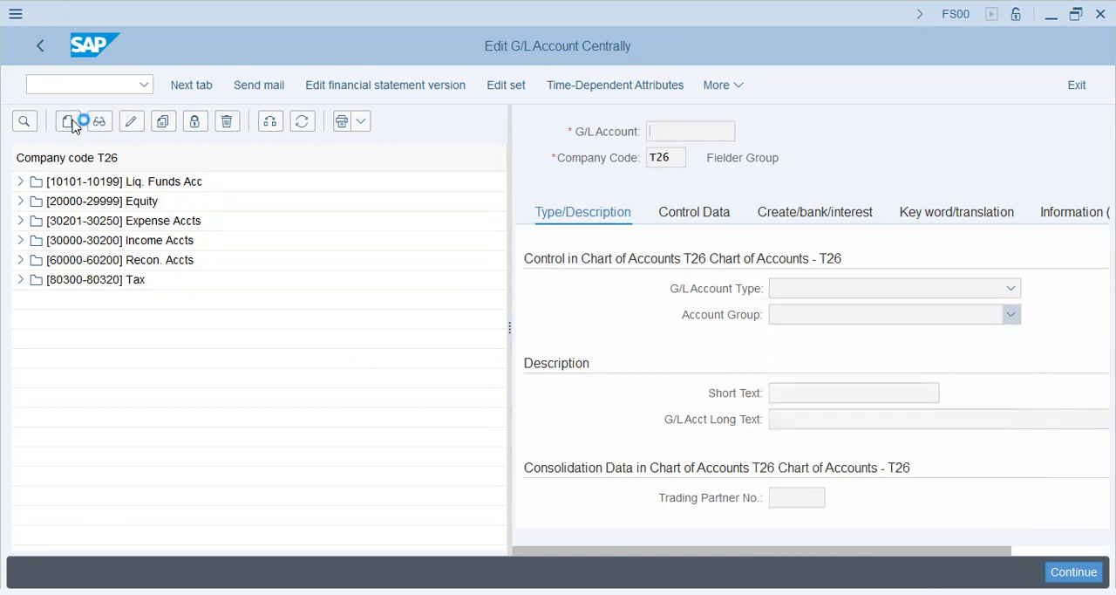
pyautogui.write('80220')
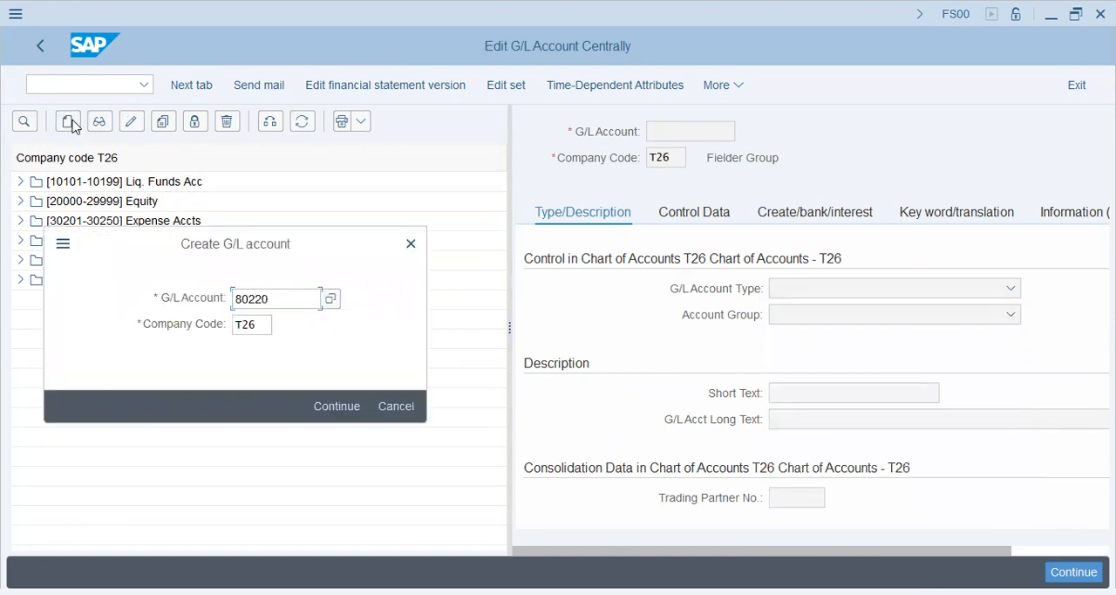
pyautogui.press('Return')
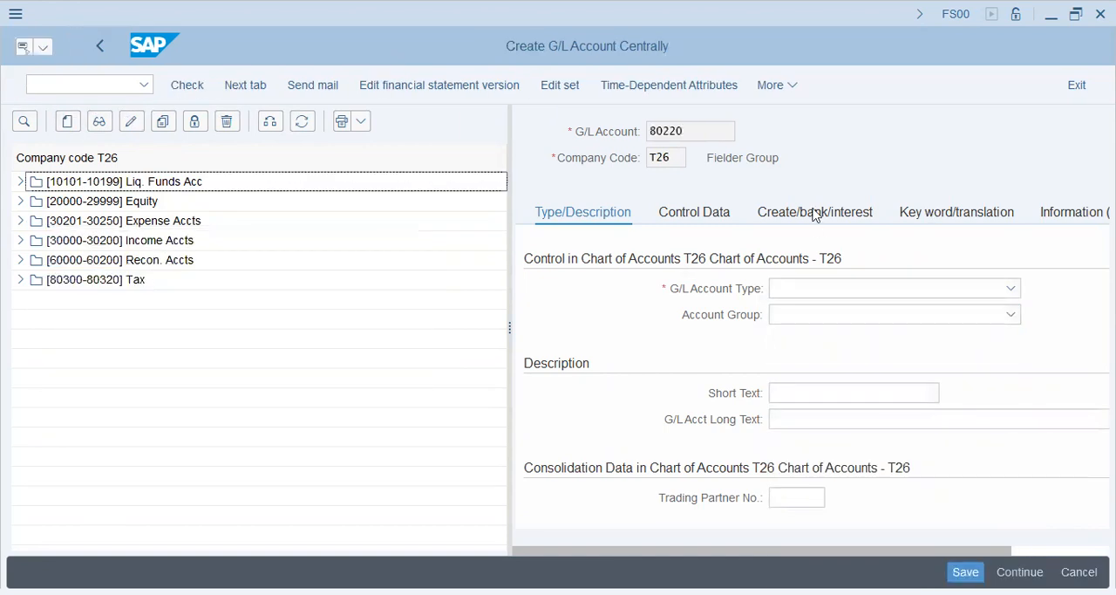
pyautogui.click(833, 294)
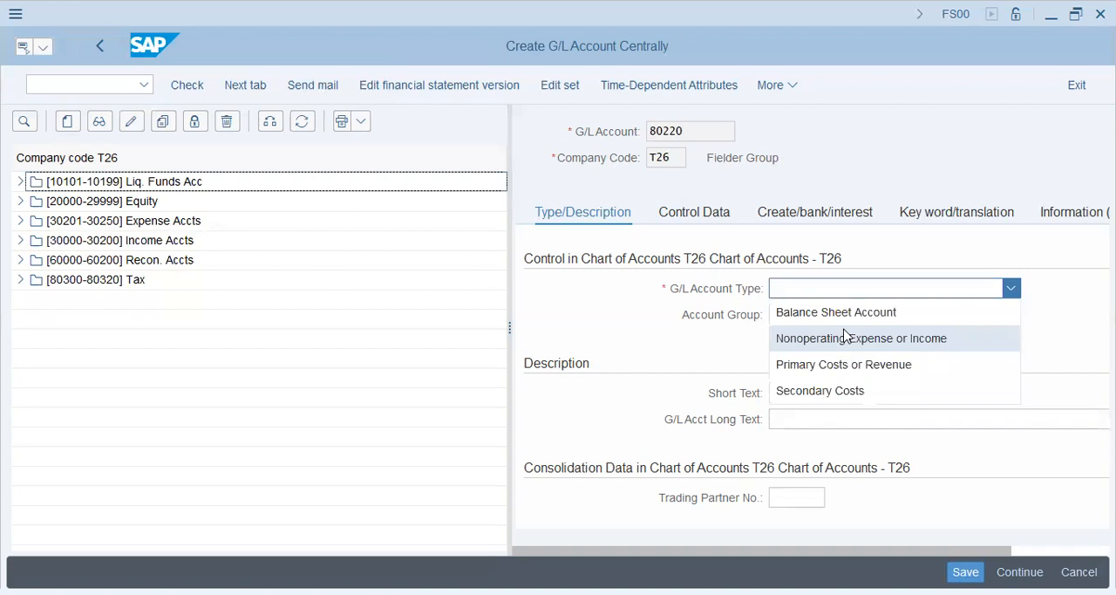
pyautogui.click(845, 314)
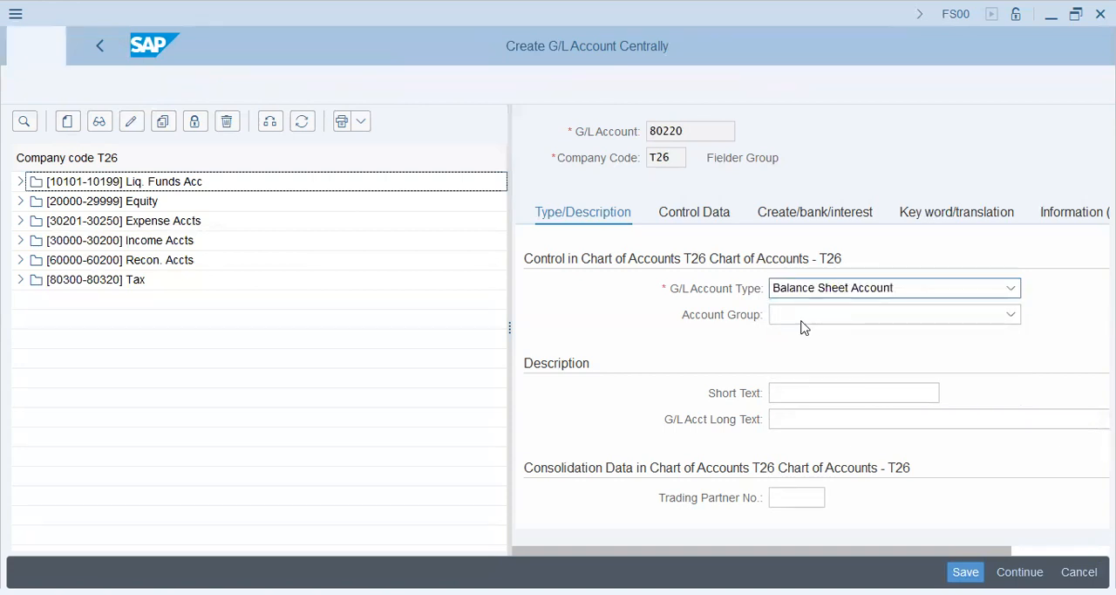
pyautogui.click(803, 323)
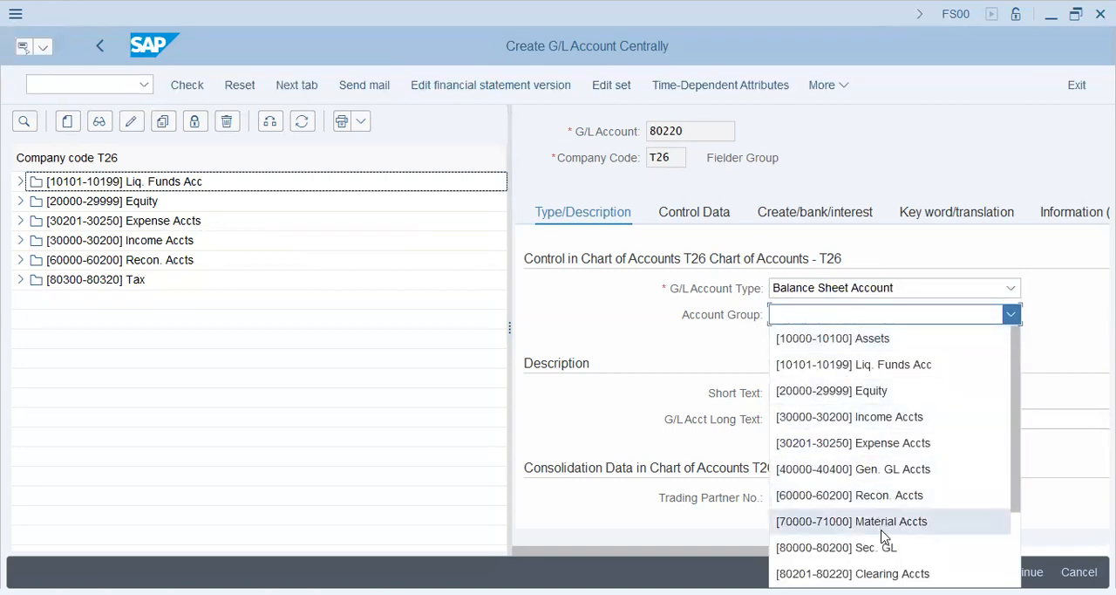
pyautogui.click(872, 573)
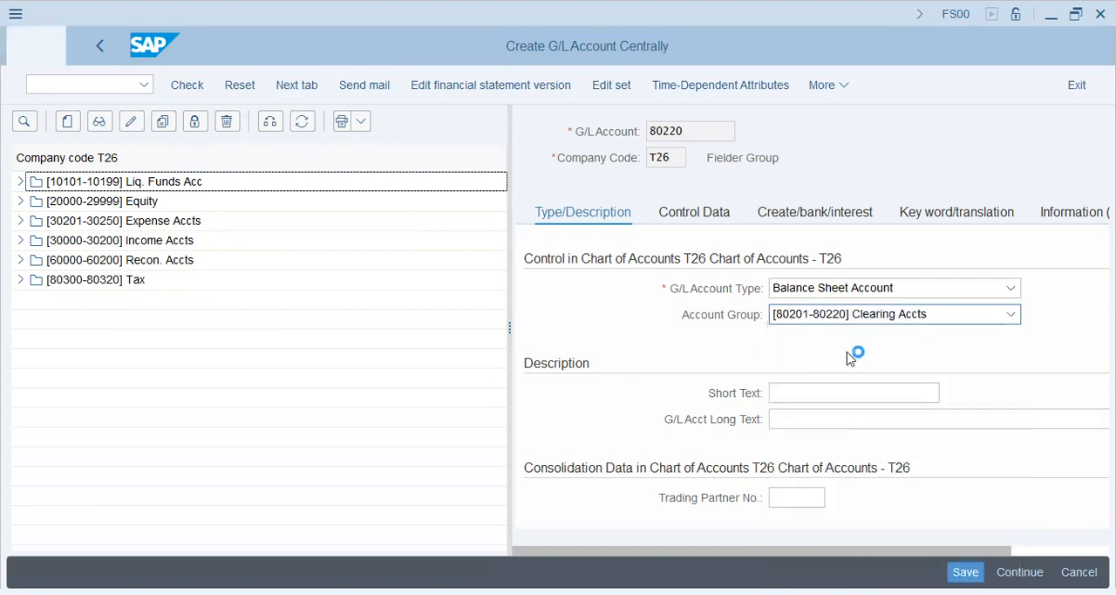
# Fill in the account's short text and its long text, Special GL Acct
pyautogui.click(834, 395)
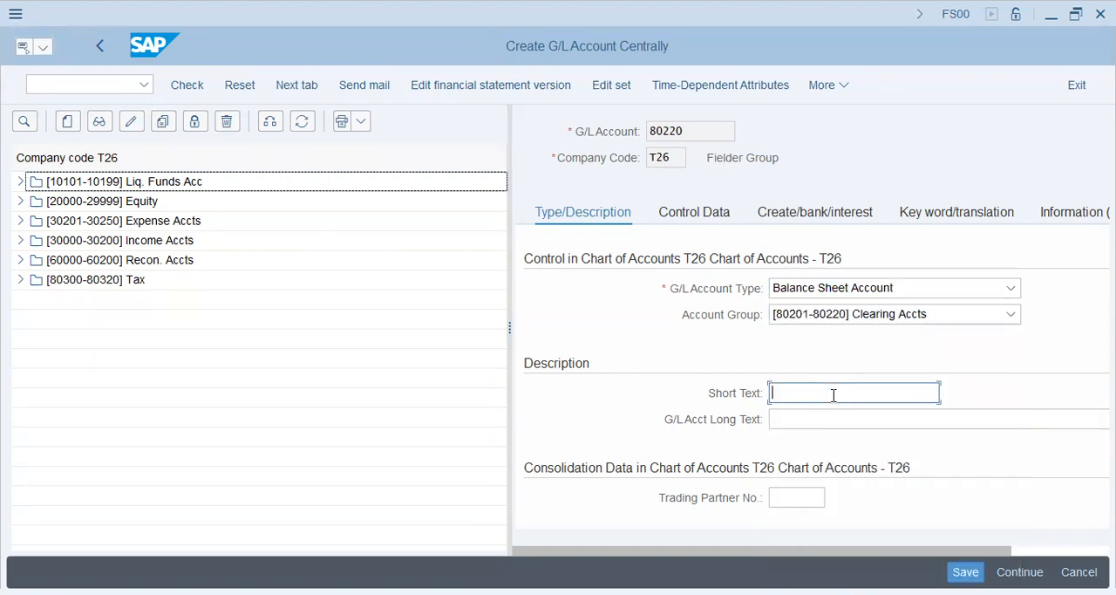
pyautogui.write('Special')
pyautogui.press('BackSpace')
pyautogui.press('BackSpace')
pyautogui.write('Em')
pyautogui.press('BackSpace')
pyautogui.press('BackSpace')
pyautogui.press('BackSpace')
pyautogui.press('Tab')
pyautogui.write('Special GL Acct')
# Set the control data to account currency PKR, tax category *, posting without tax allowed, and reconciliation account type Vendors
pyautogui.click(716, 213)
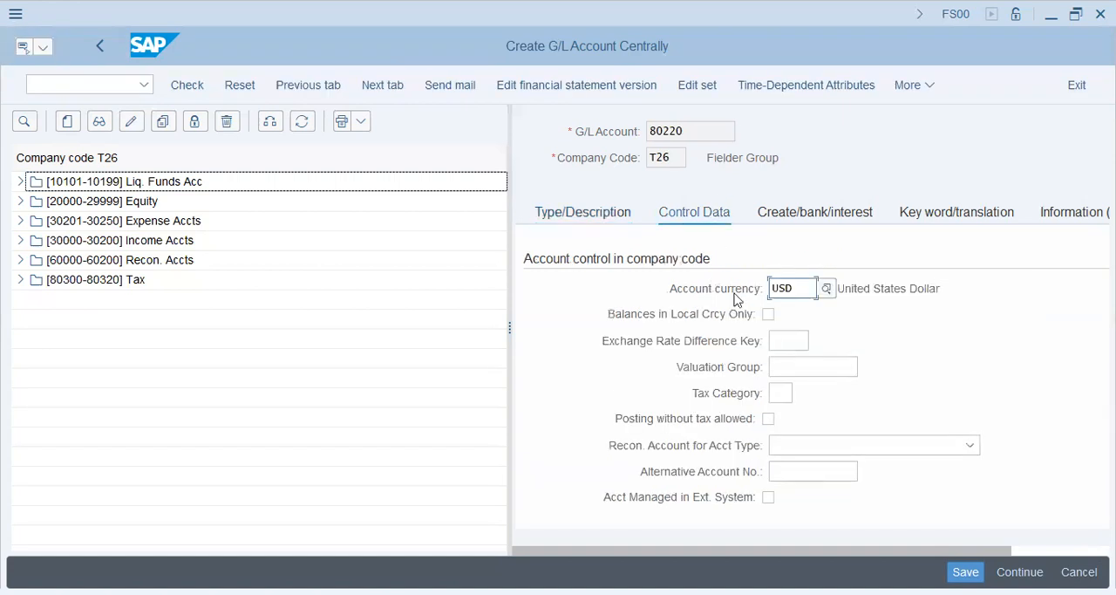
pyautogui.moveTo(799, 293); pyautogui.dragTo(593, 313)
pyautogui.write('pkr')
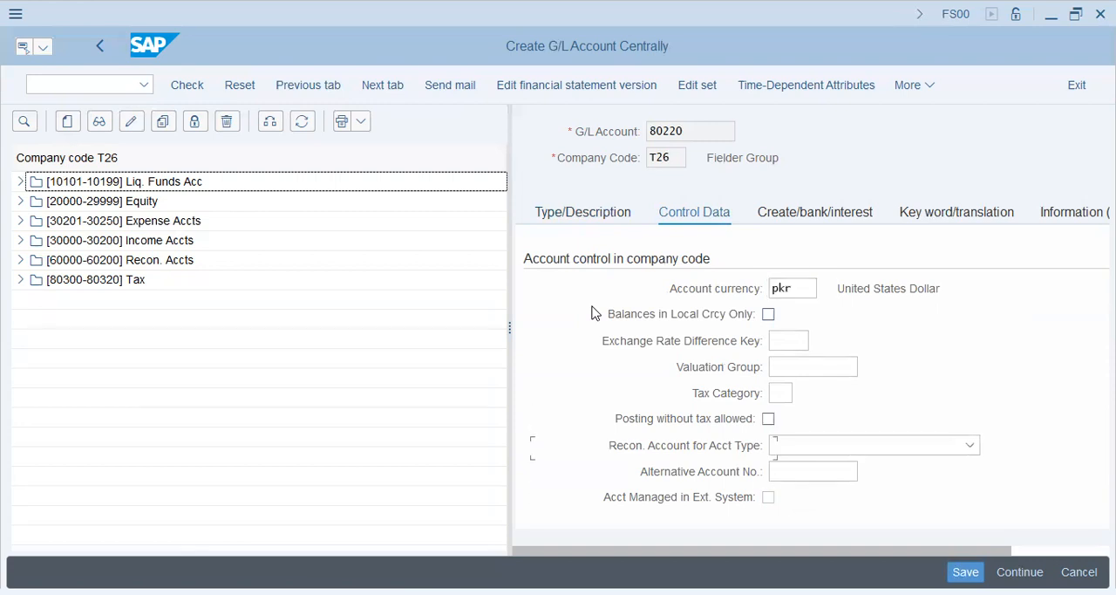
pyautogui.click(784, 392)
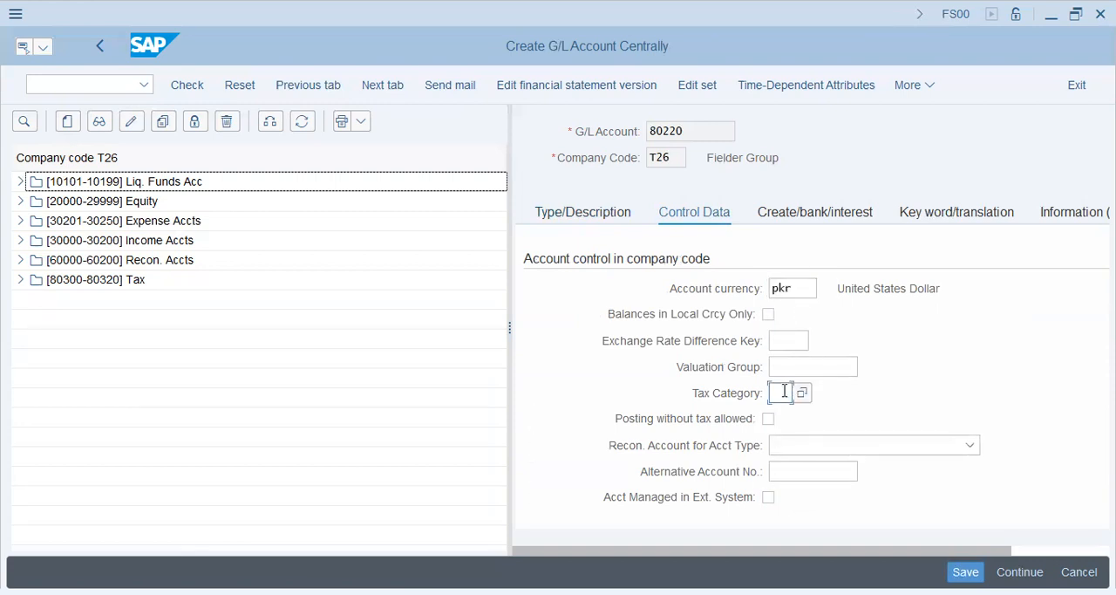
pyautogui.press('Tab')
pyautogui.press('Tab')
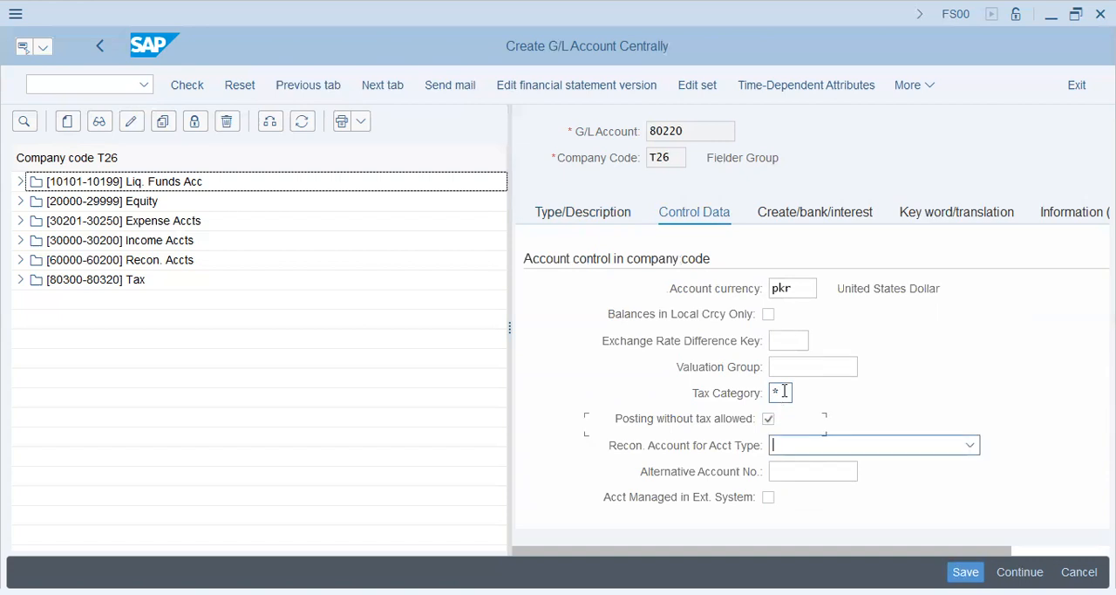
pyautogui.click(856, 449)
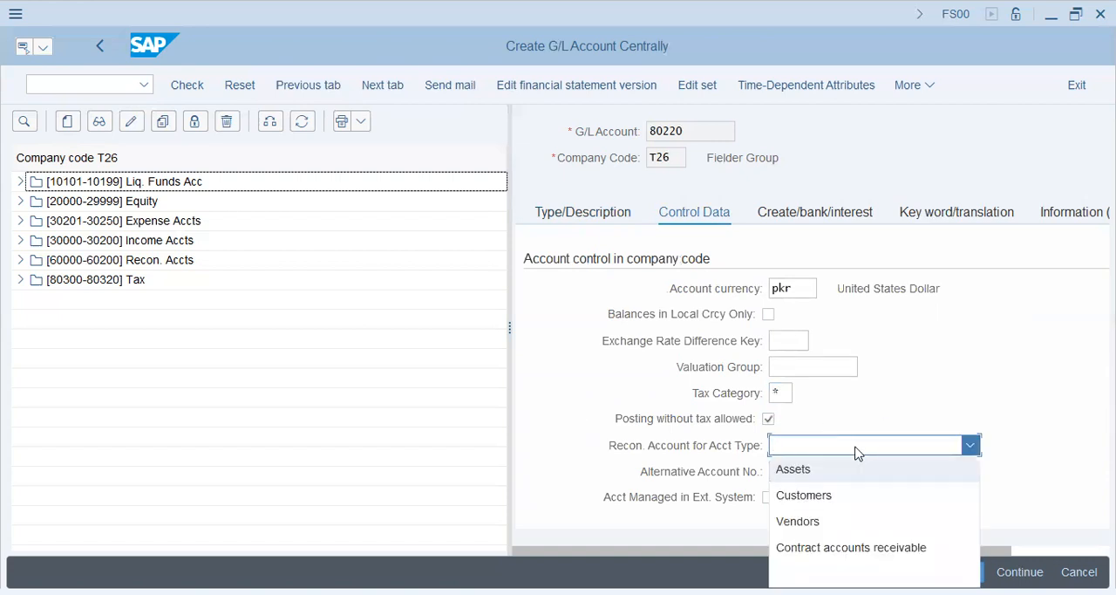
pyautogui.click(797, 521)
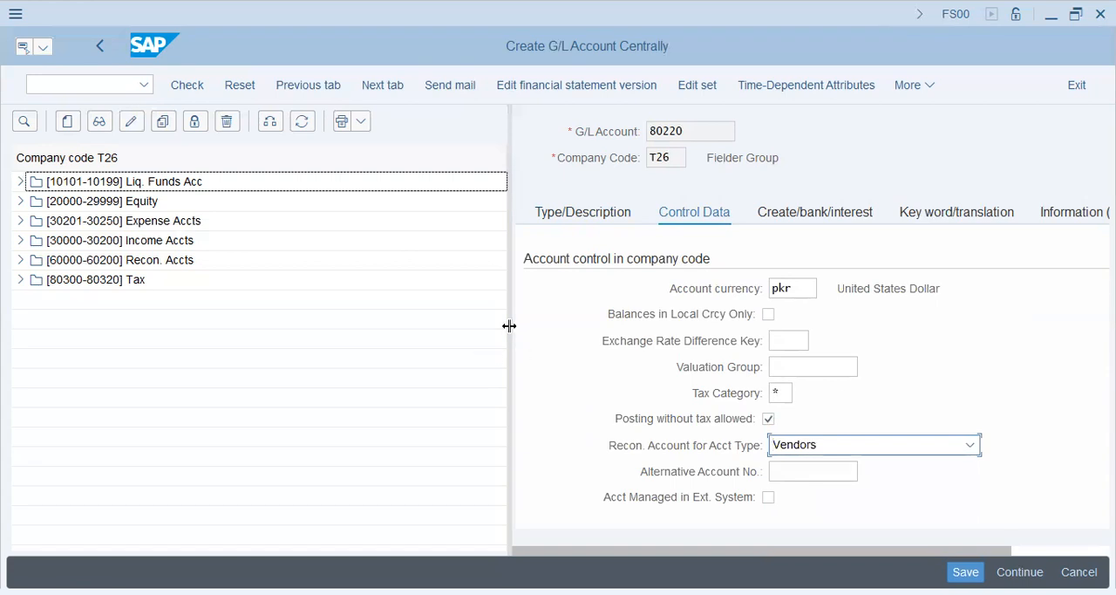
# Enable Open Item Management for account 80220 and set its sort key to 014
pyautogui.moveTo(501, 324); pyautogui.dragTo(271, 298)
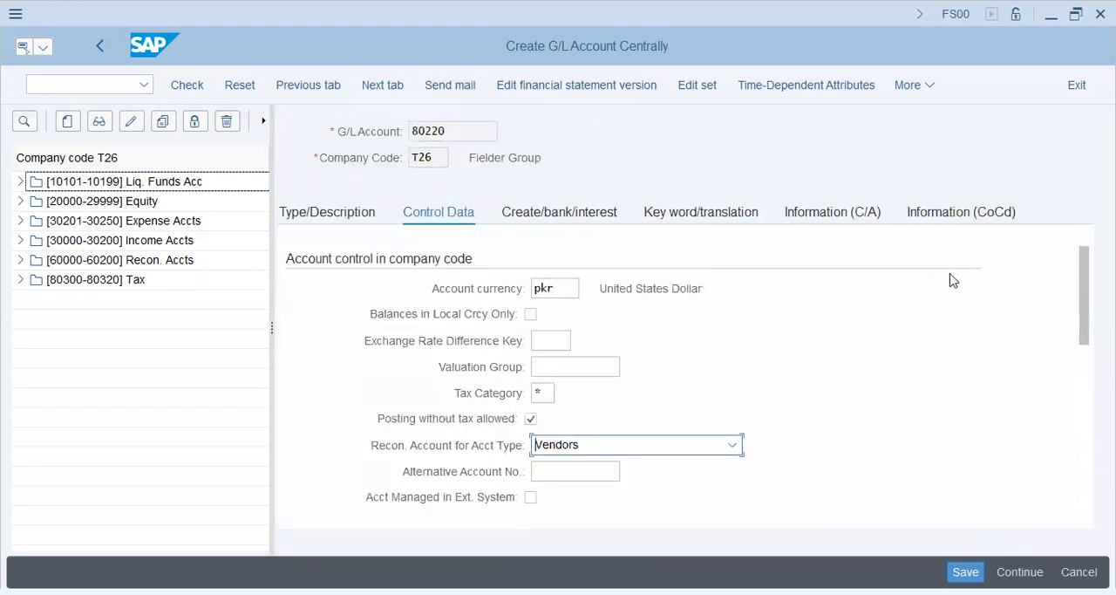
pyautogui.moveTo(1081, 285); pyautogui.dragTo(1079, 415)
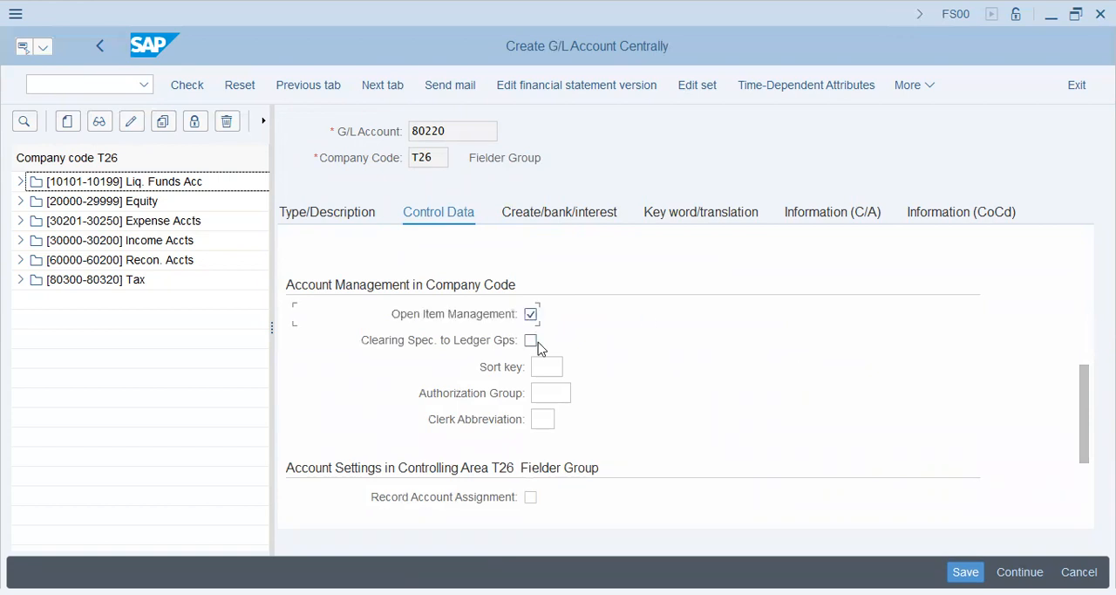
pyautogui.moveTo(1081, 379); pyautogui.dragTo(1065, 338)
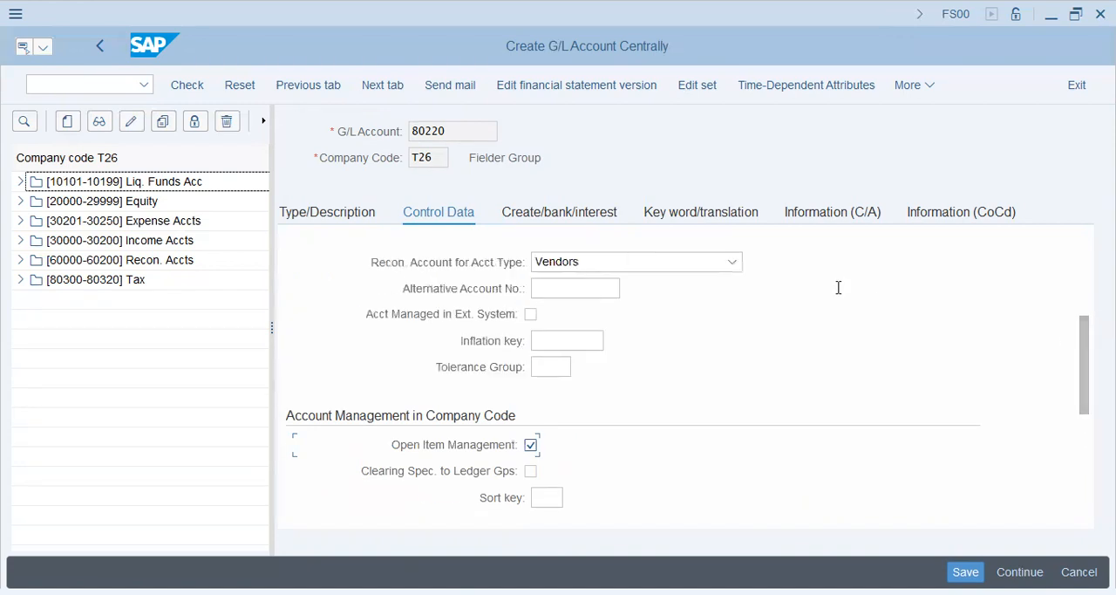
pyautogui.moveTo(1086, 382); pyautogui.dragTo(1087, 471)
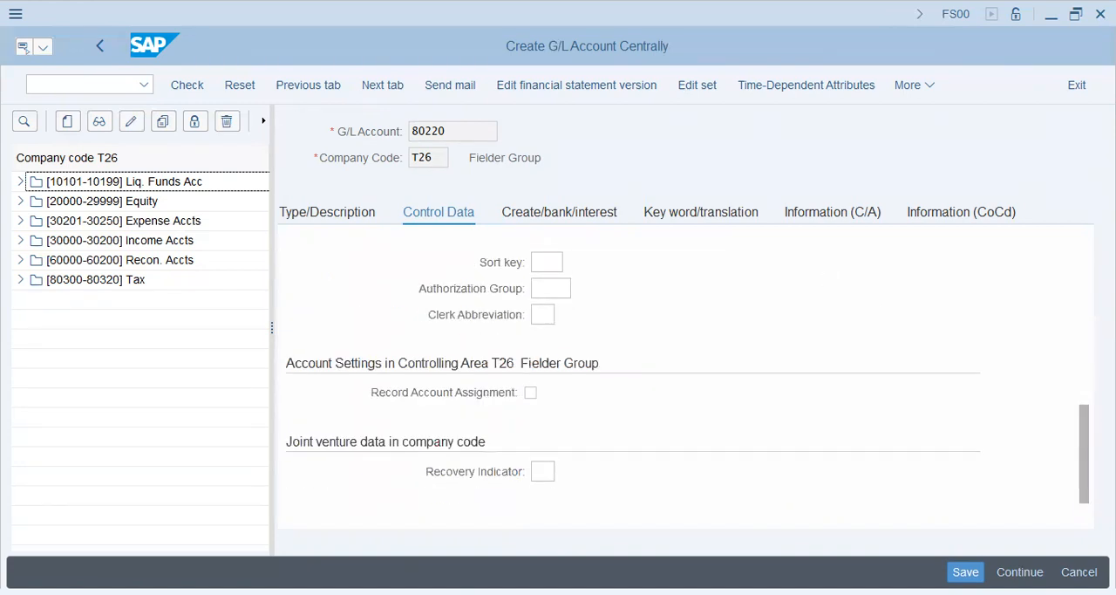
pyautogui.scroll(7, 1059, 398)
pyautogui.scroll(-1, 1061, 401)
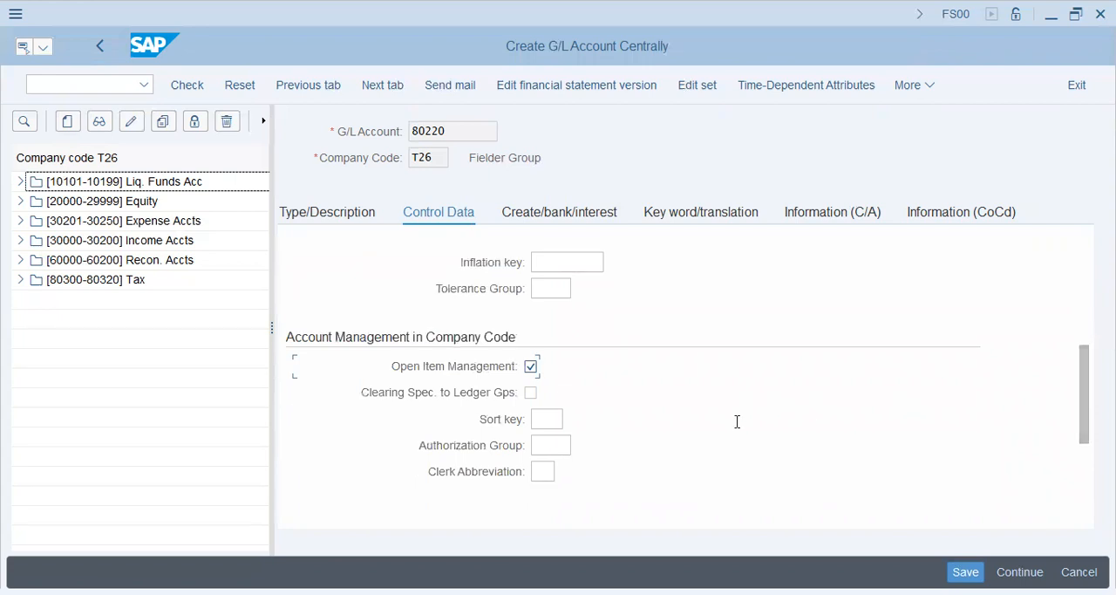
pyautogui.click(556, 412)
pyautogui.write('015')
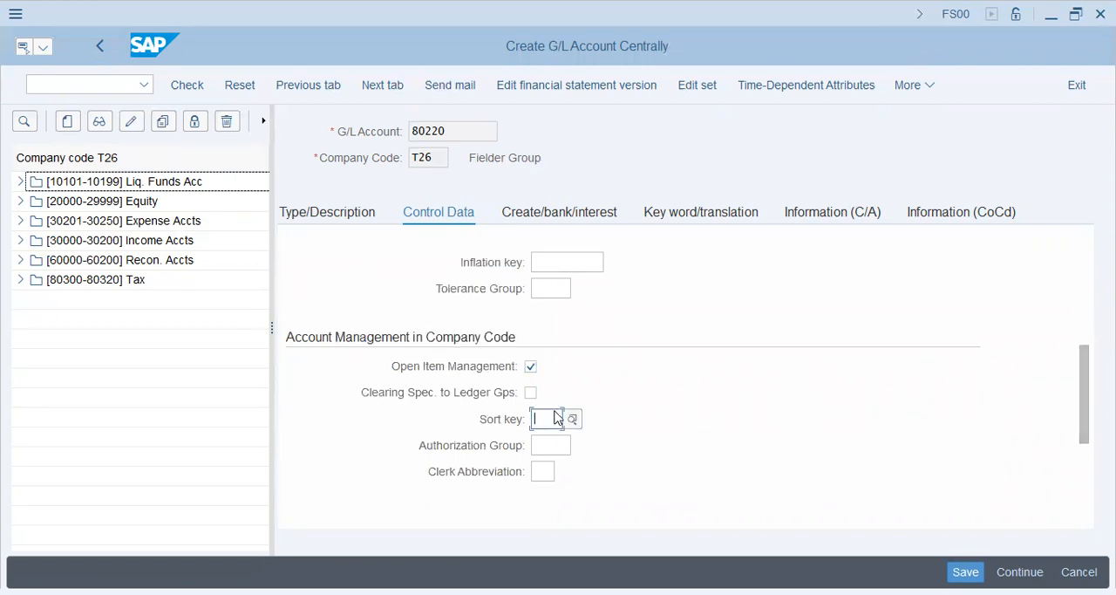
pyautogui.write('4')
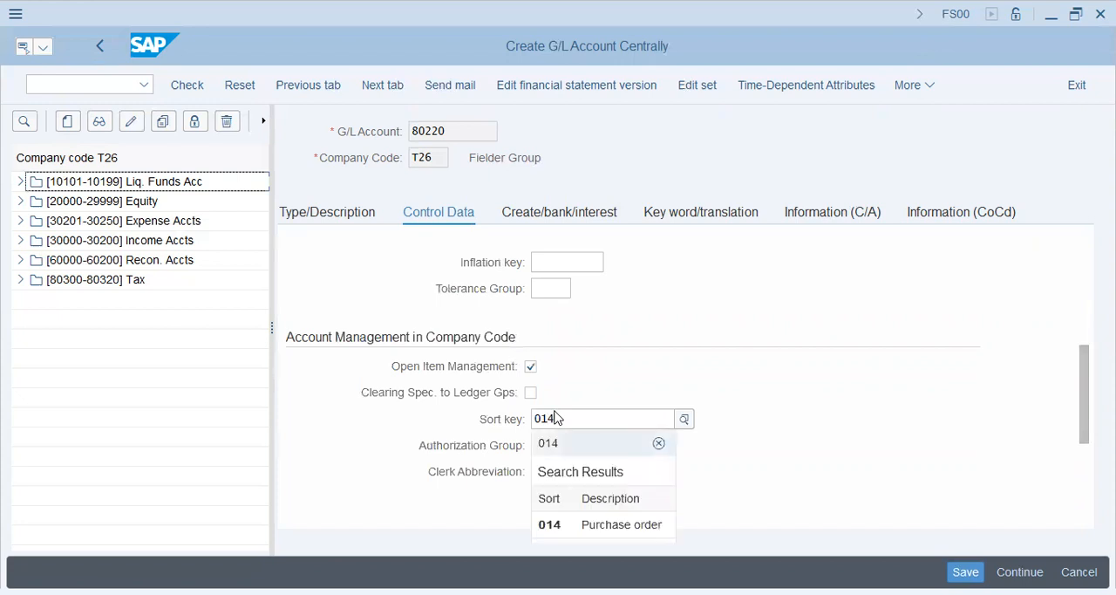
pyautogui.press('Return')
pyautogui.click(562, 448)
pyautogui.click(546, 469)
# Set the field status group to G067 and try to save the account
pyautogui.click(561, 212)
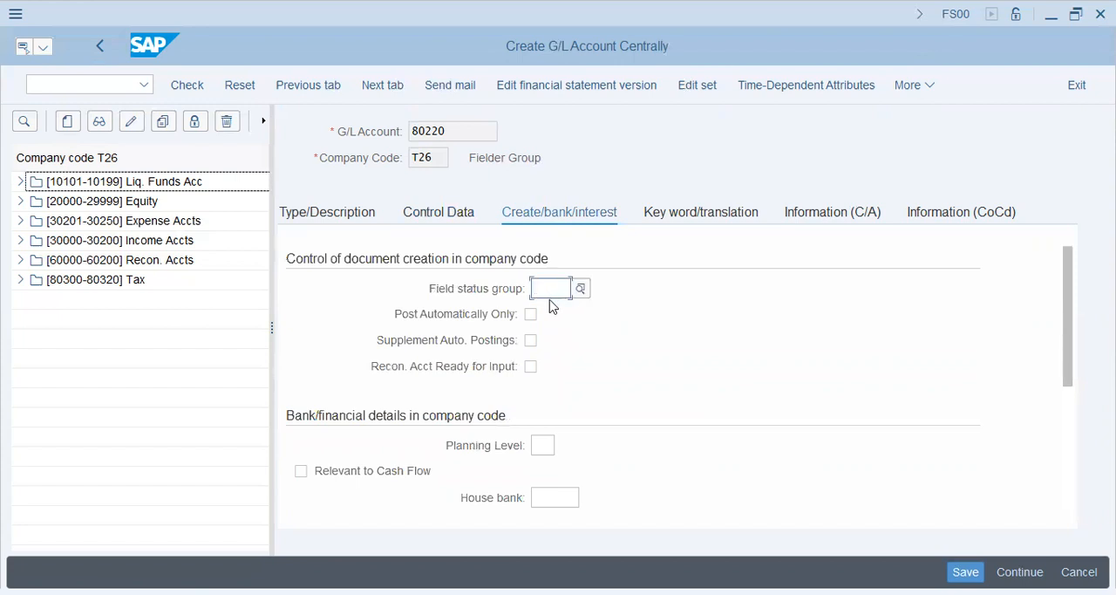
pyautogui.write('g067')
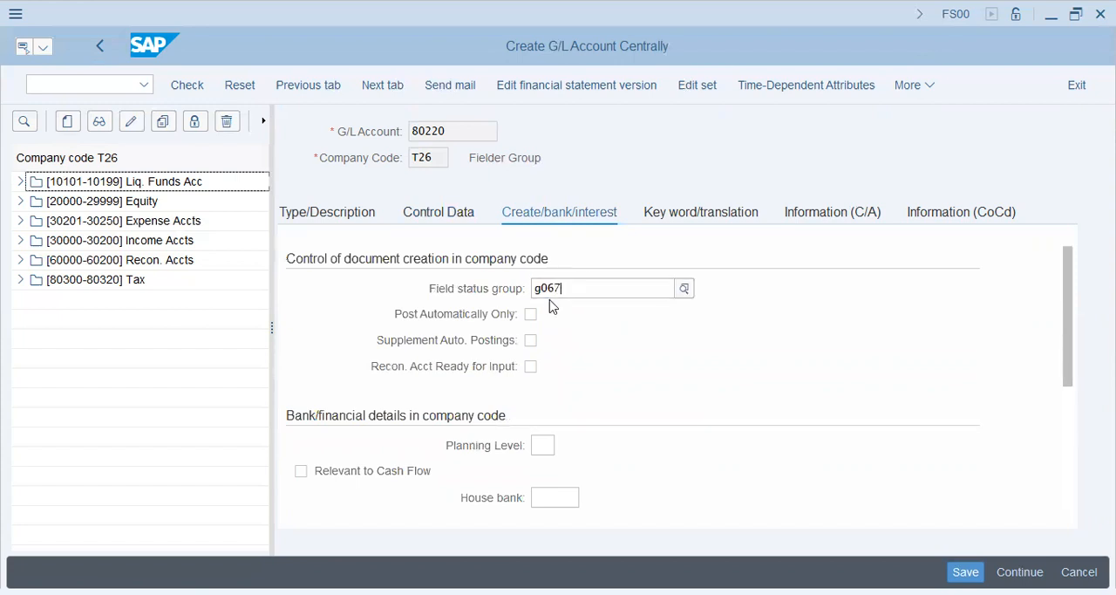
pyautogui.click(776, 448)
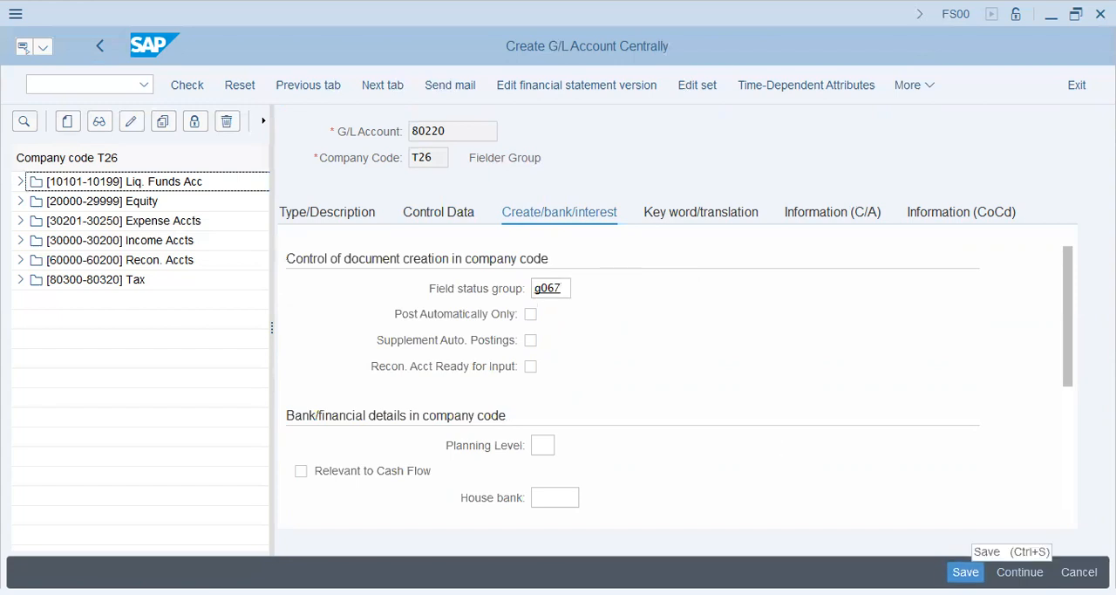
pyautogui.click(966, 571)
# Recheck the account's control data and the options for its reconciliation account type
pyautogui.click(111, 446)
pyautogui.click(427, 219)
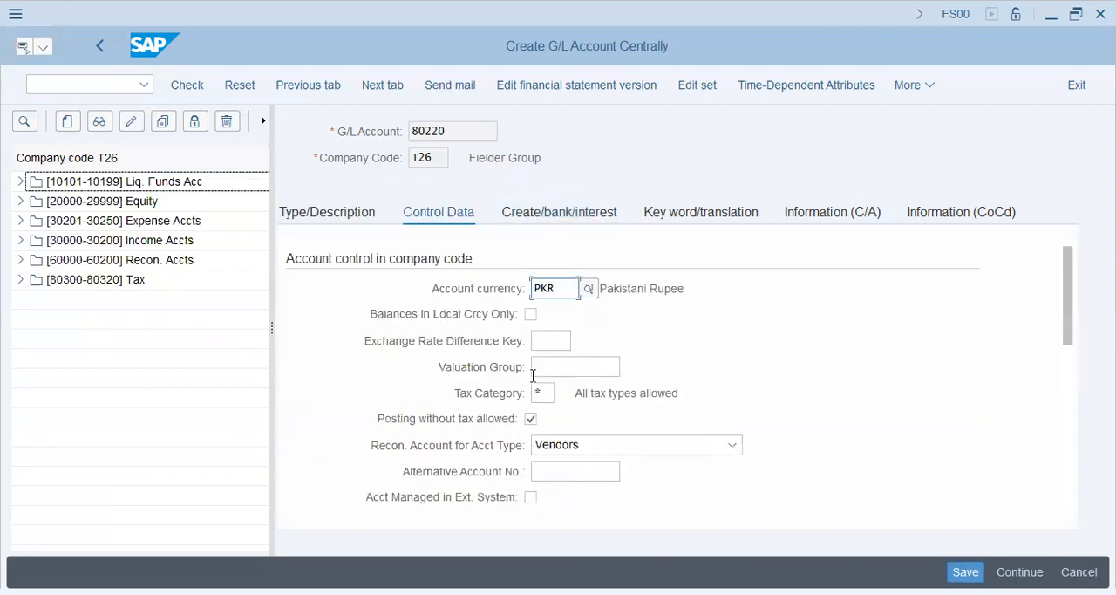
pyautogui.click(654, 446)
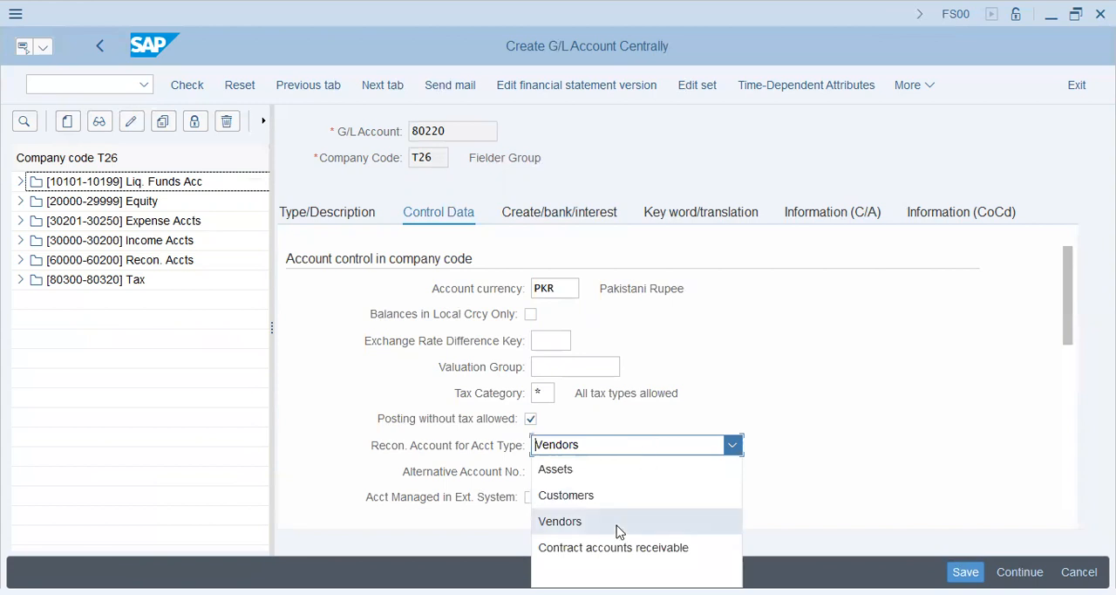
pyautogui.click(628, 573)
# Turn on Post Automatically Only for the account and save it
pyautogui.click(567, 219)
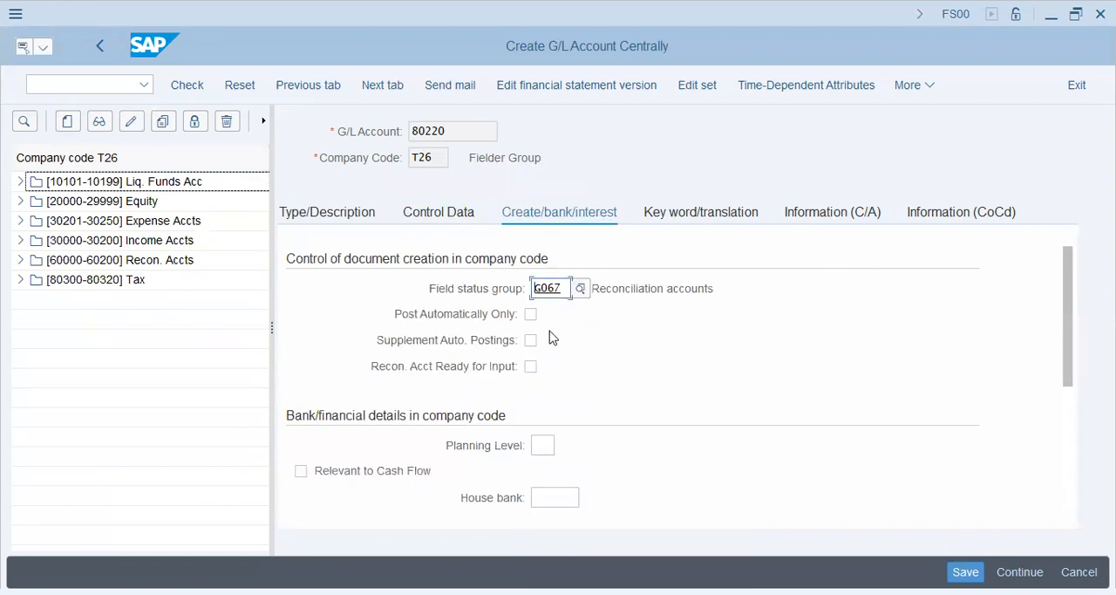
pyautogui.moveTo(1065, 285)
pyautogui.mouseDown()
pyautogui.moveTo(1067, 391)
pyautogui.moveTo(1064, 292)
pyautogui.mouseUp()
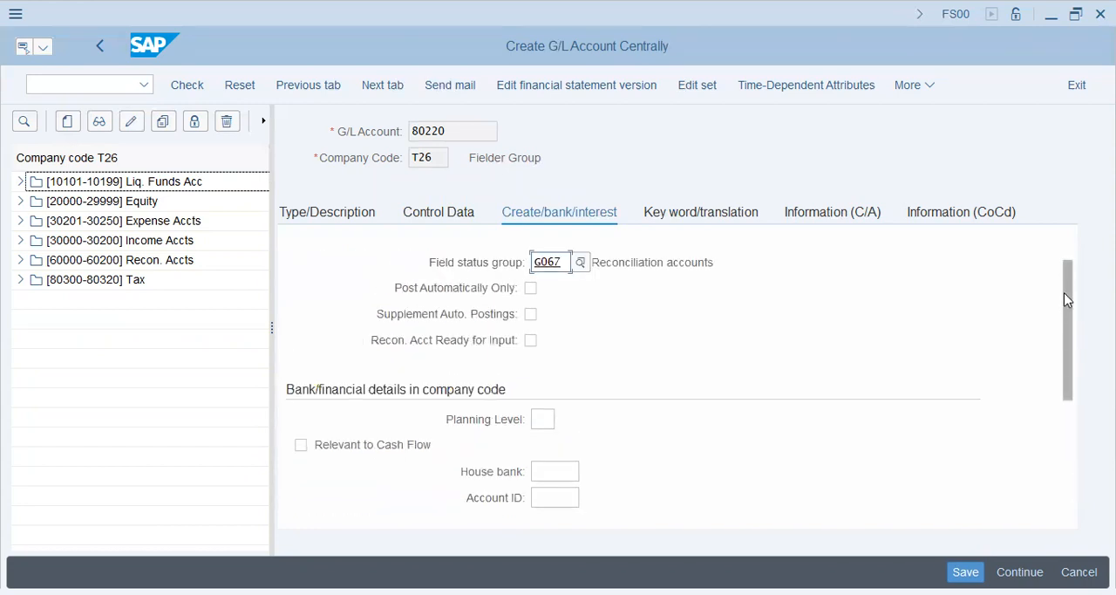
pyautogui.click(532, 289)
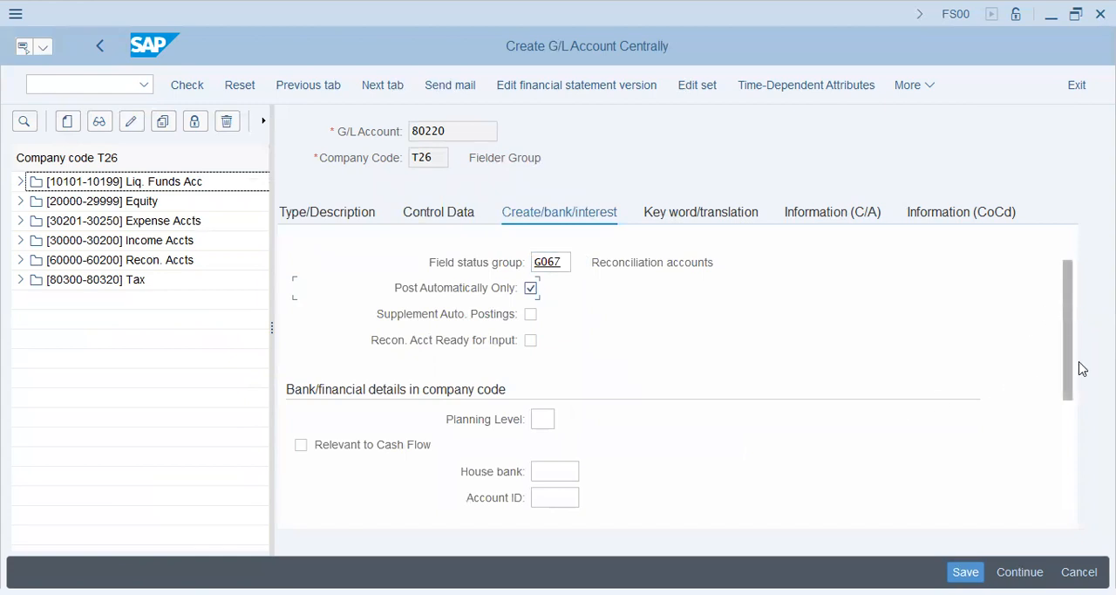
pyautogui.scroll(-3, 1081, 369)
pyautogui.scroll(2, 1081, 369)
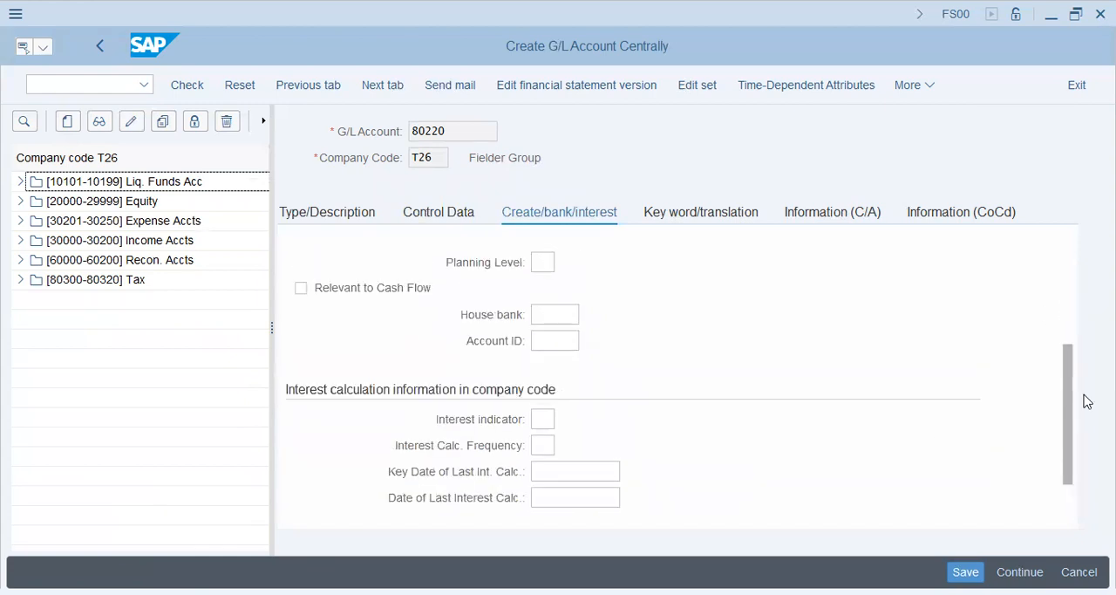
pyautogui.click(966, 571)
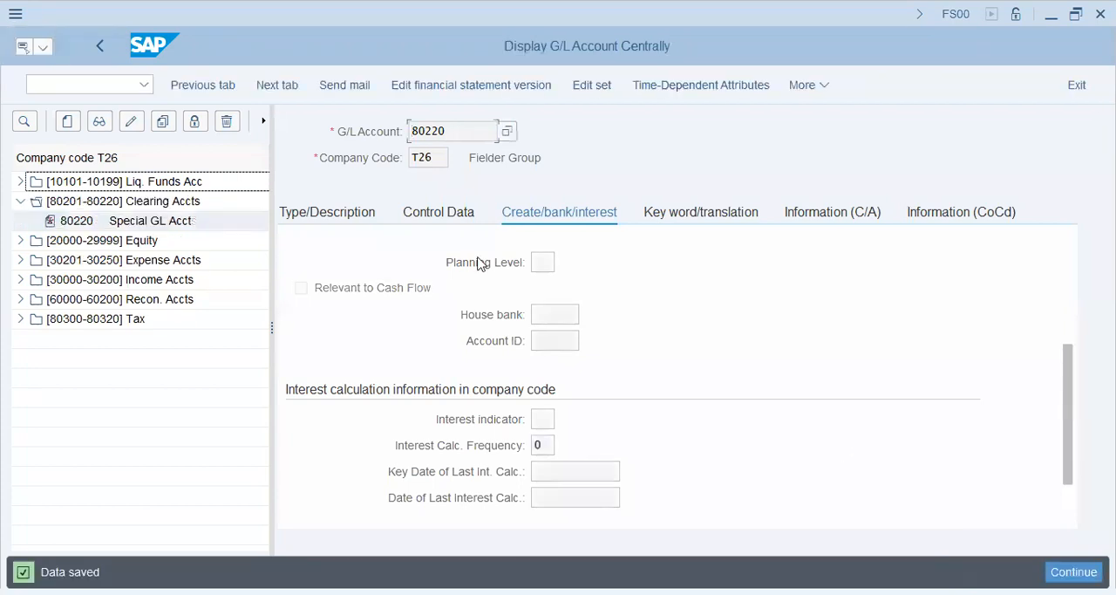
# Switch to transaction FBKP and open the Special G/L list at the vendor (K) entries
pyautogui.click(58, 83)
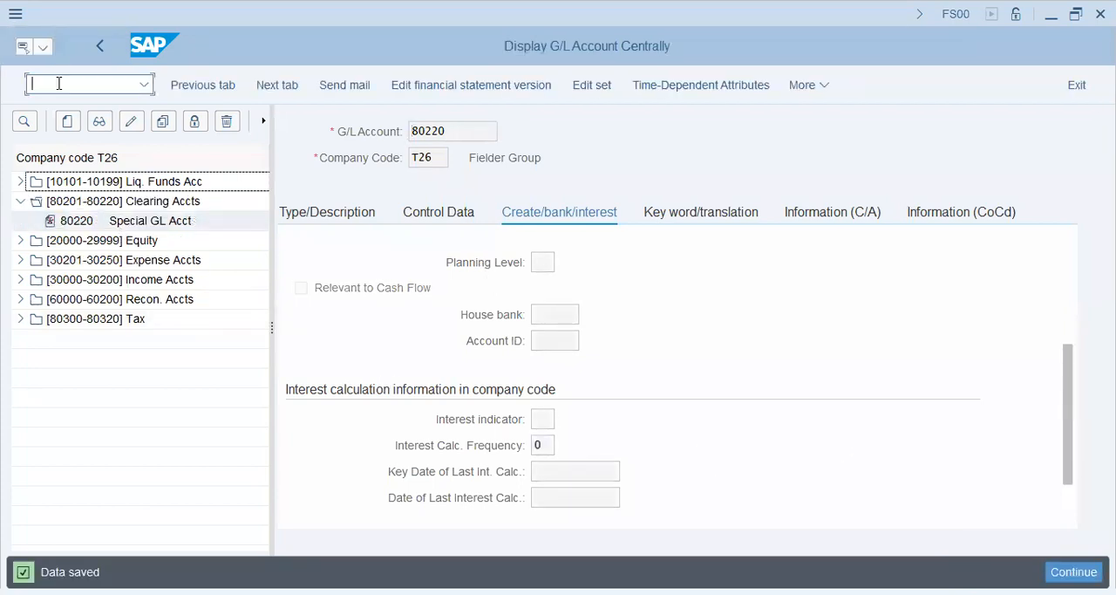
pyautogui.write('/nfbkp')
pyautogui.press('Return')
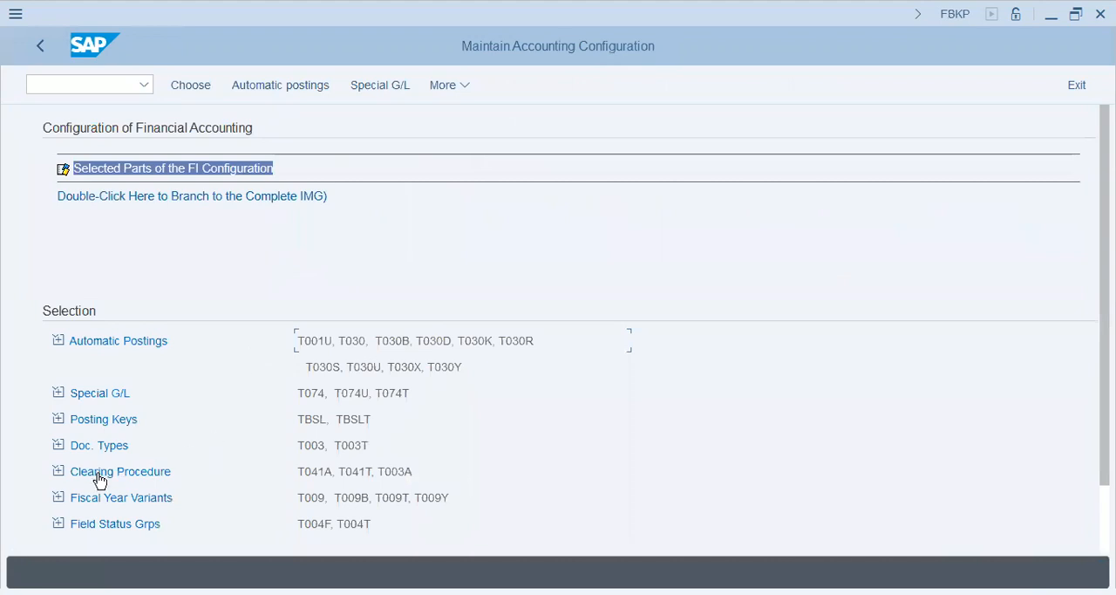
pyautogui.click(113, 397)
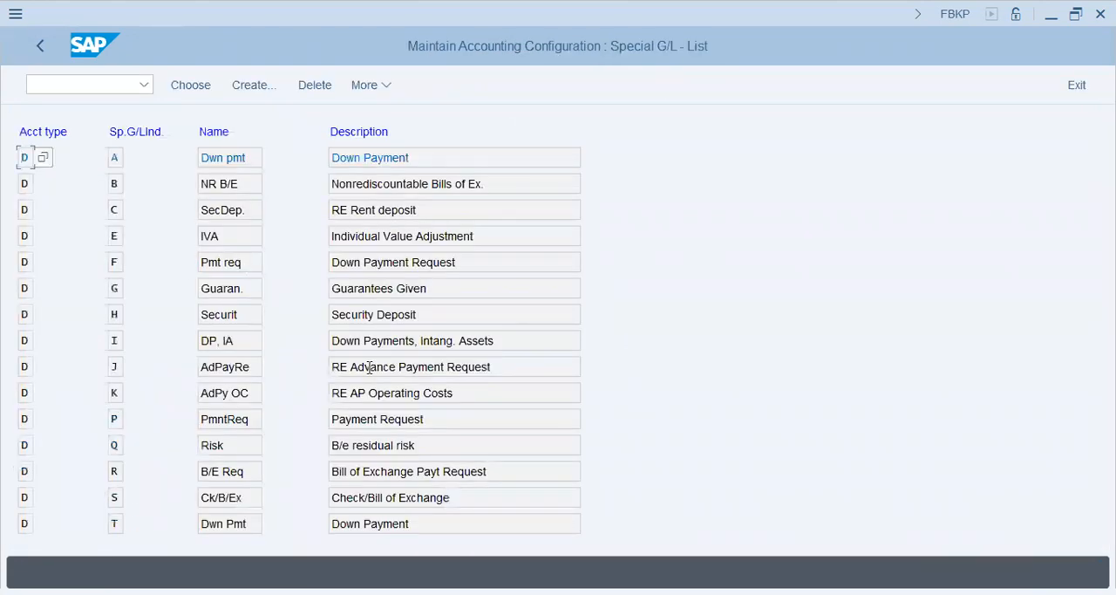
pyautogui.scroll(-5, 368, 375)
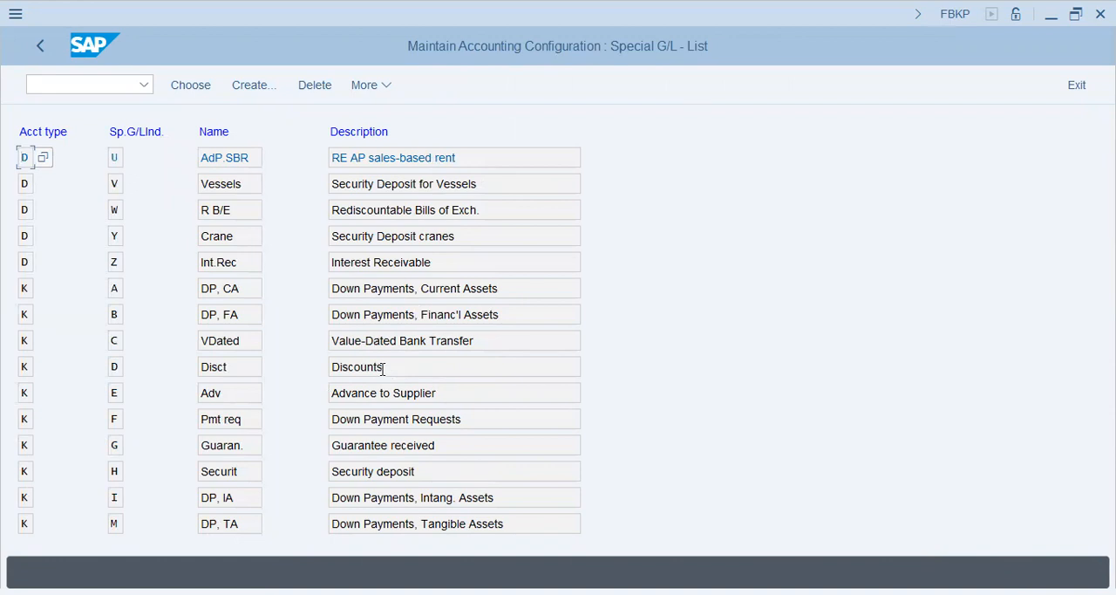
# Open the account assignment for the vendor Down Payment Requests entry (indicator F) in chart of accounts T26
pyautogui.doubleClick(407, 424)
pyautogui.click(445, 541)
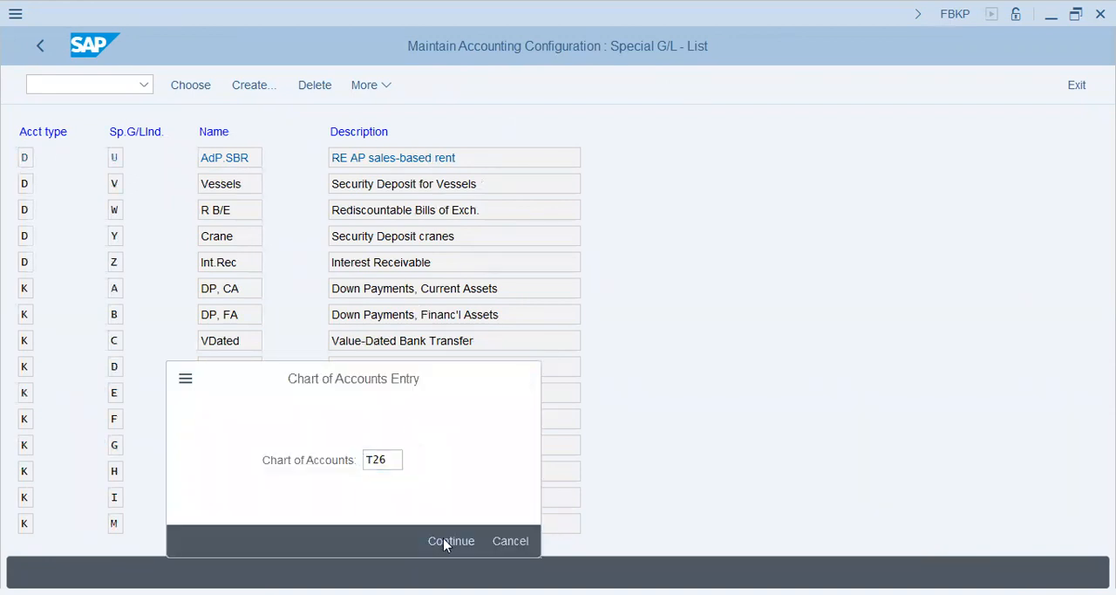
pyautogui.press('Down')
# Assign special G/L account 80220 to reconciliation account 60000 and save the assignment under customizing request SA2K900428
pyautogui.click(106, 254)
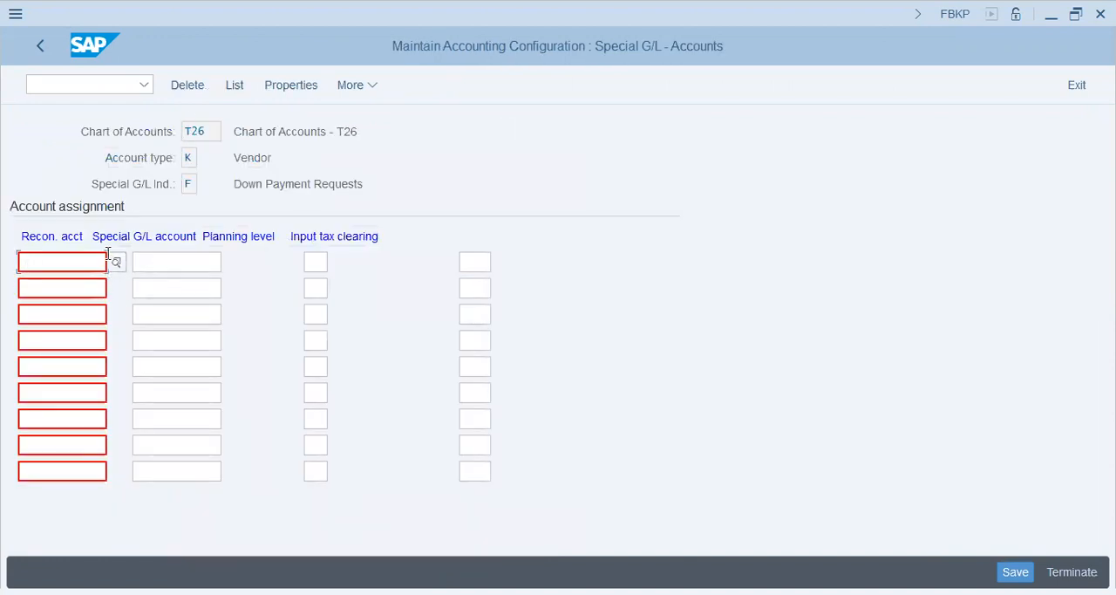
pyautogui.write('60000')
pyautogui.press('Tab')
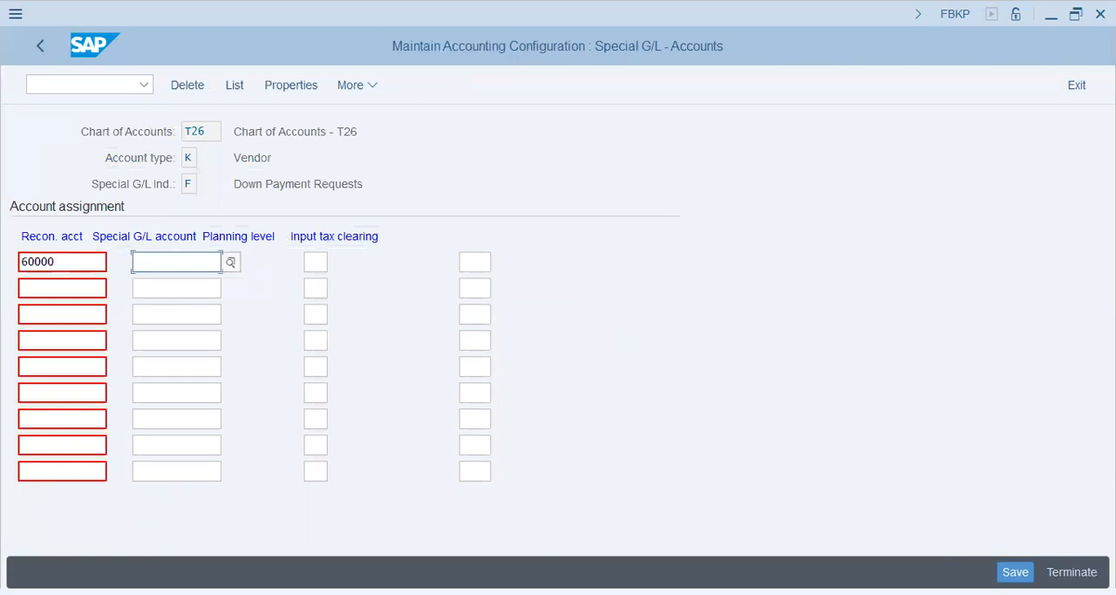
pyautogui.write('80220')
pyautogui.click(108, 254)
pyautogui.click(480, 262)
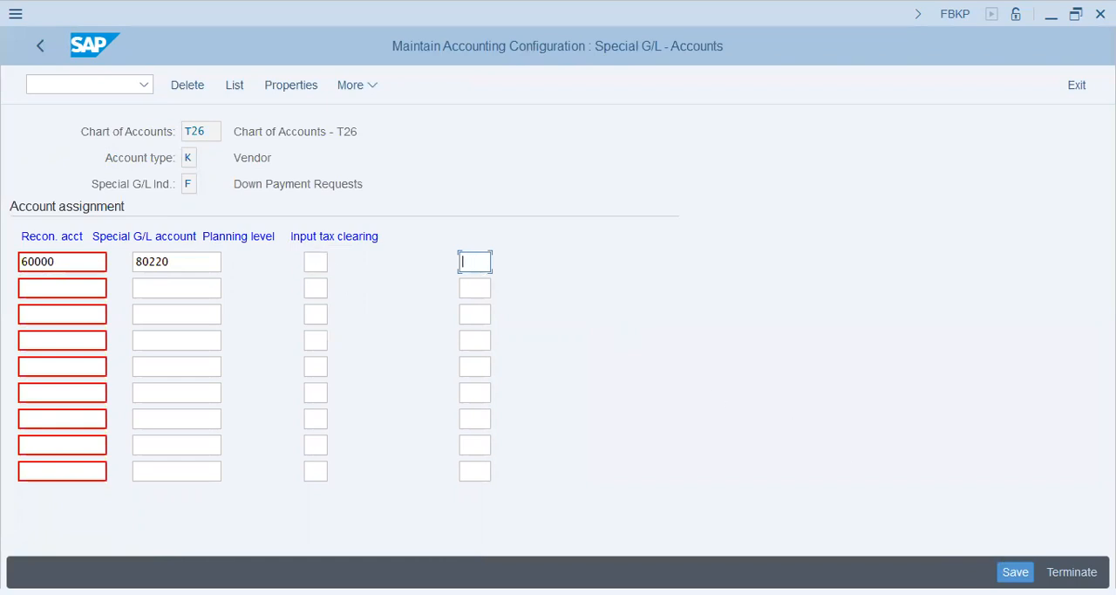
pyautogui.hotkey('ctrl', 's')
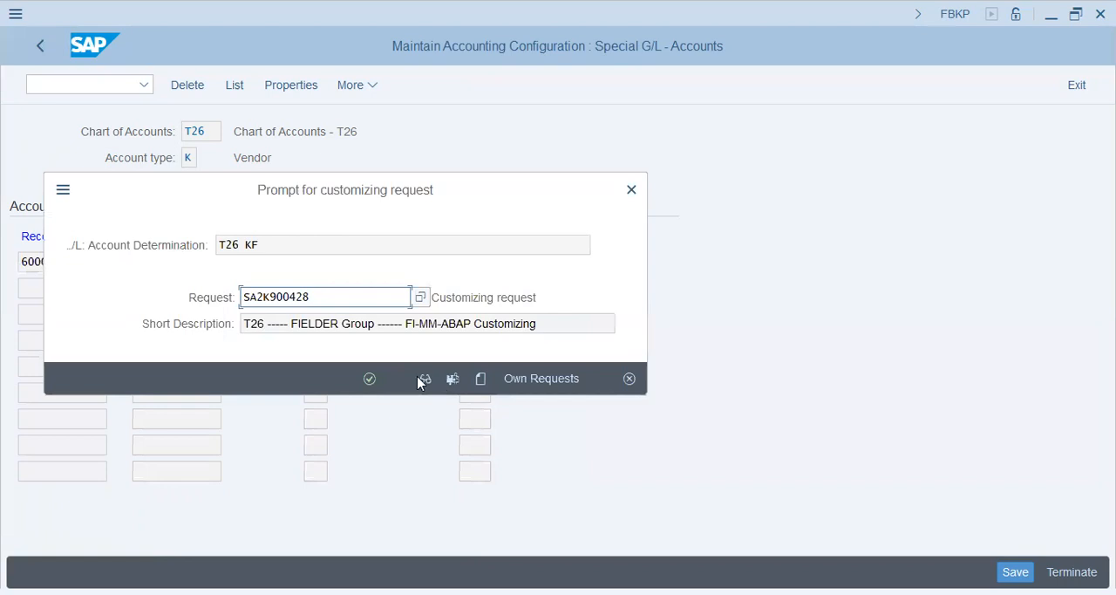
pyautogui.click(369, 379)
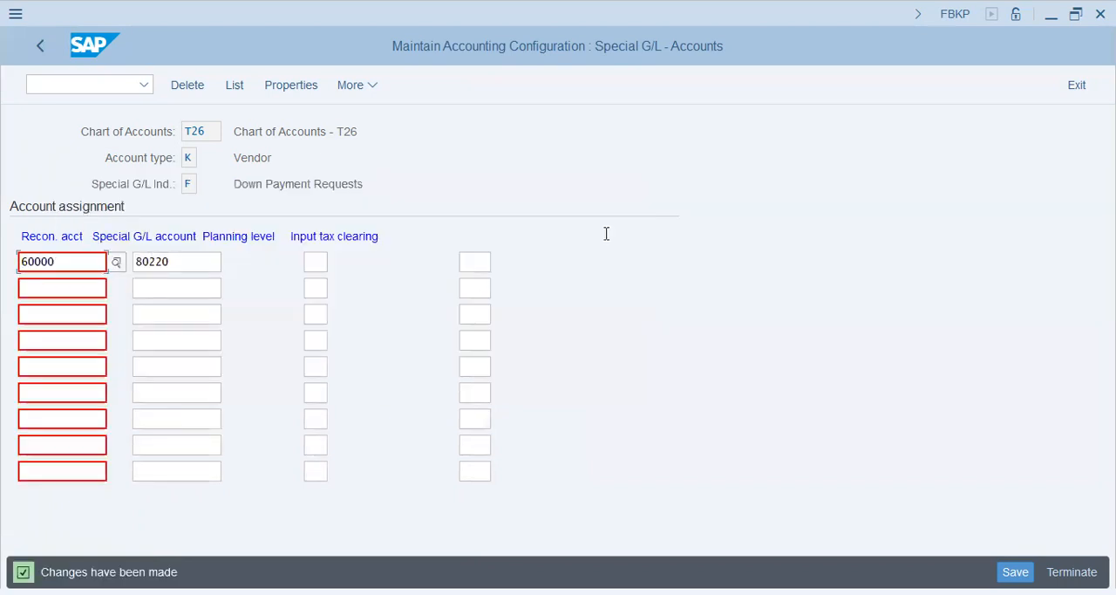